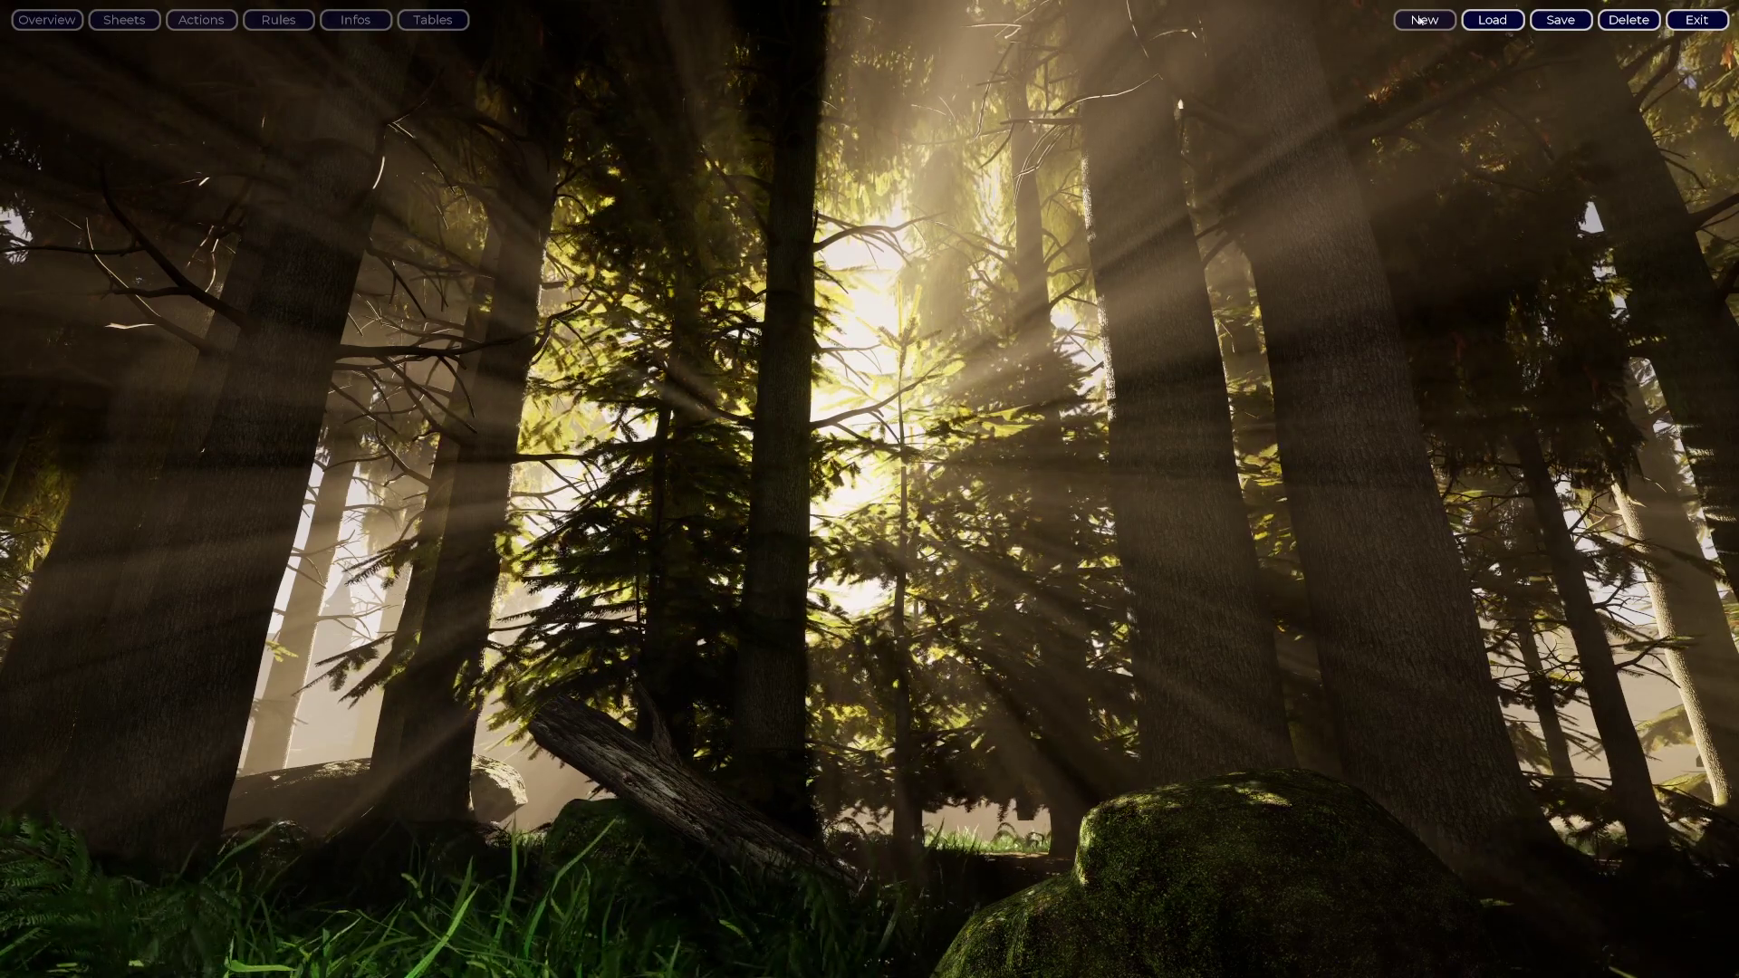
- Start a new, empty rule set and add a character sheet template named Monster
click(1420, 20)
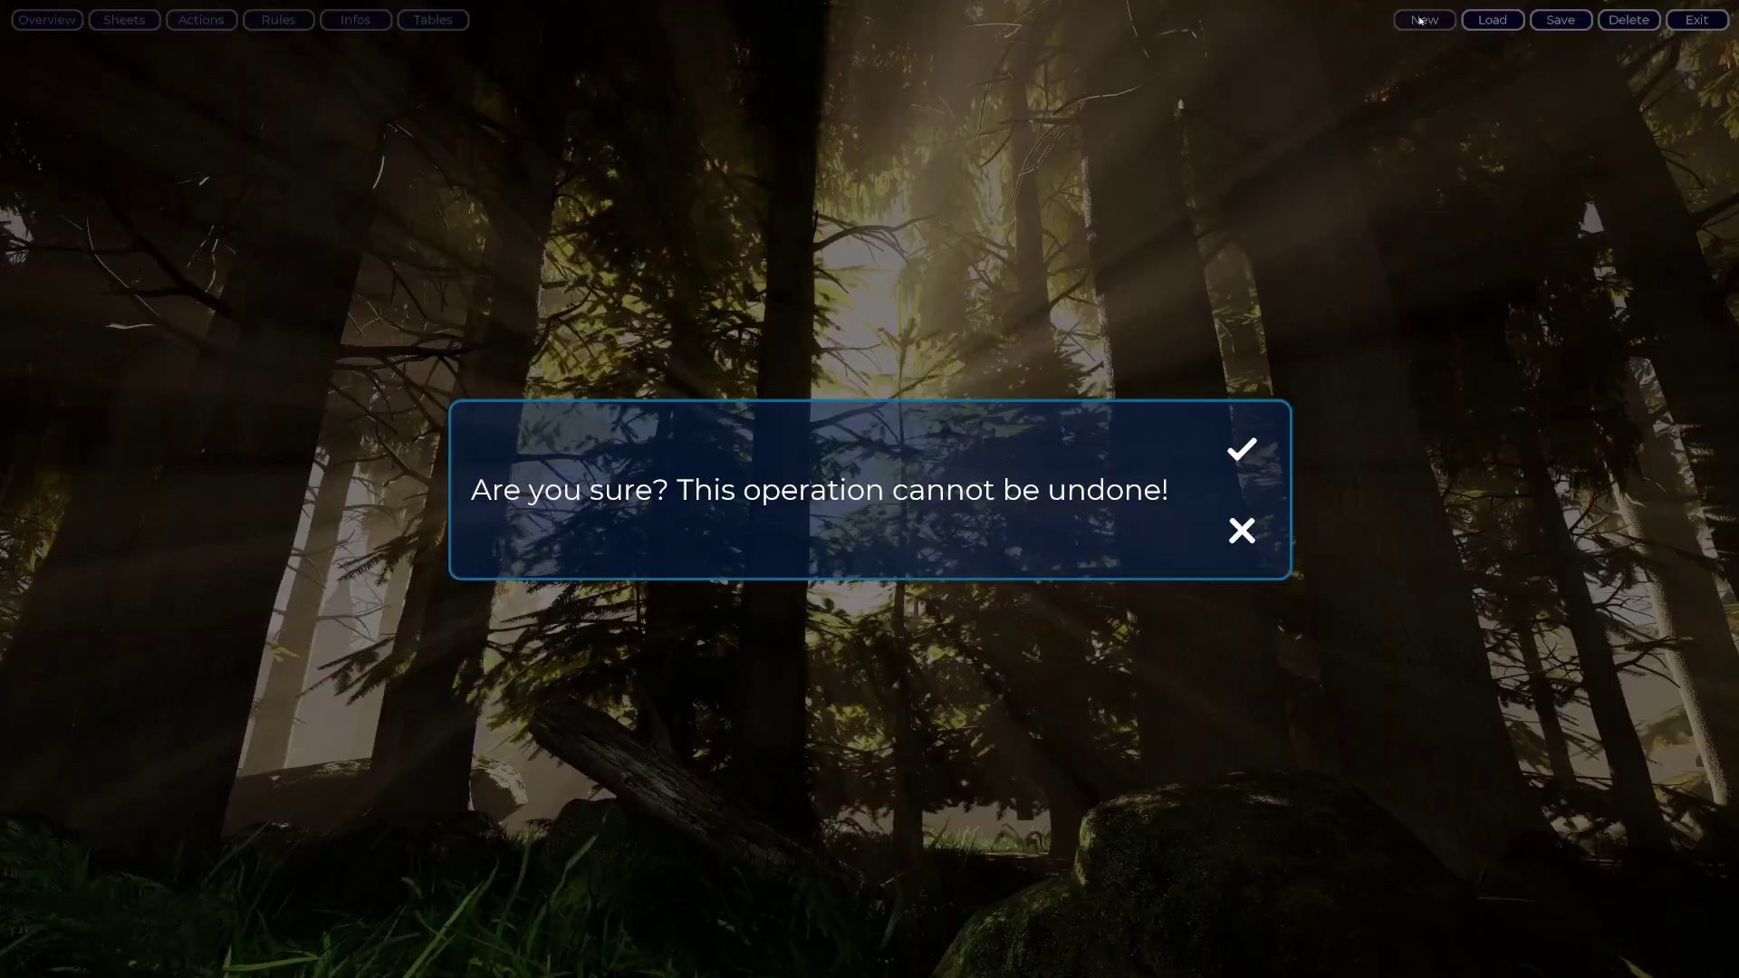
click(1255, 451)
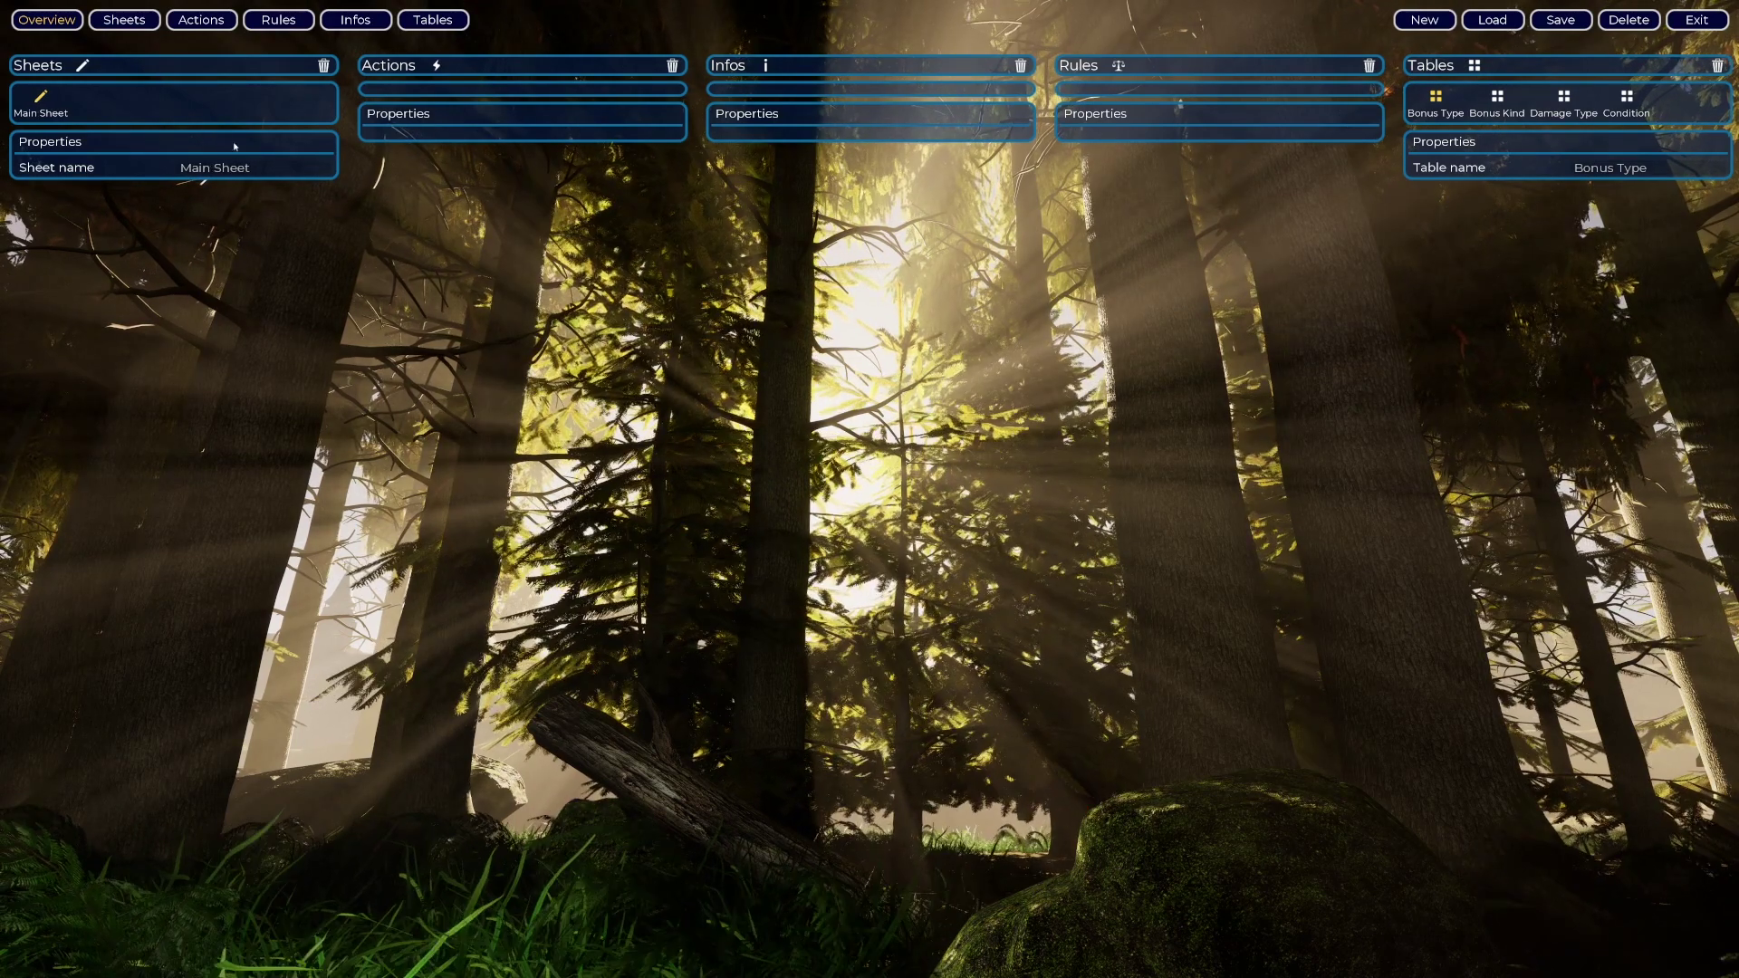
click(82, 66)
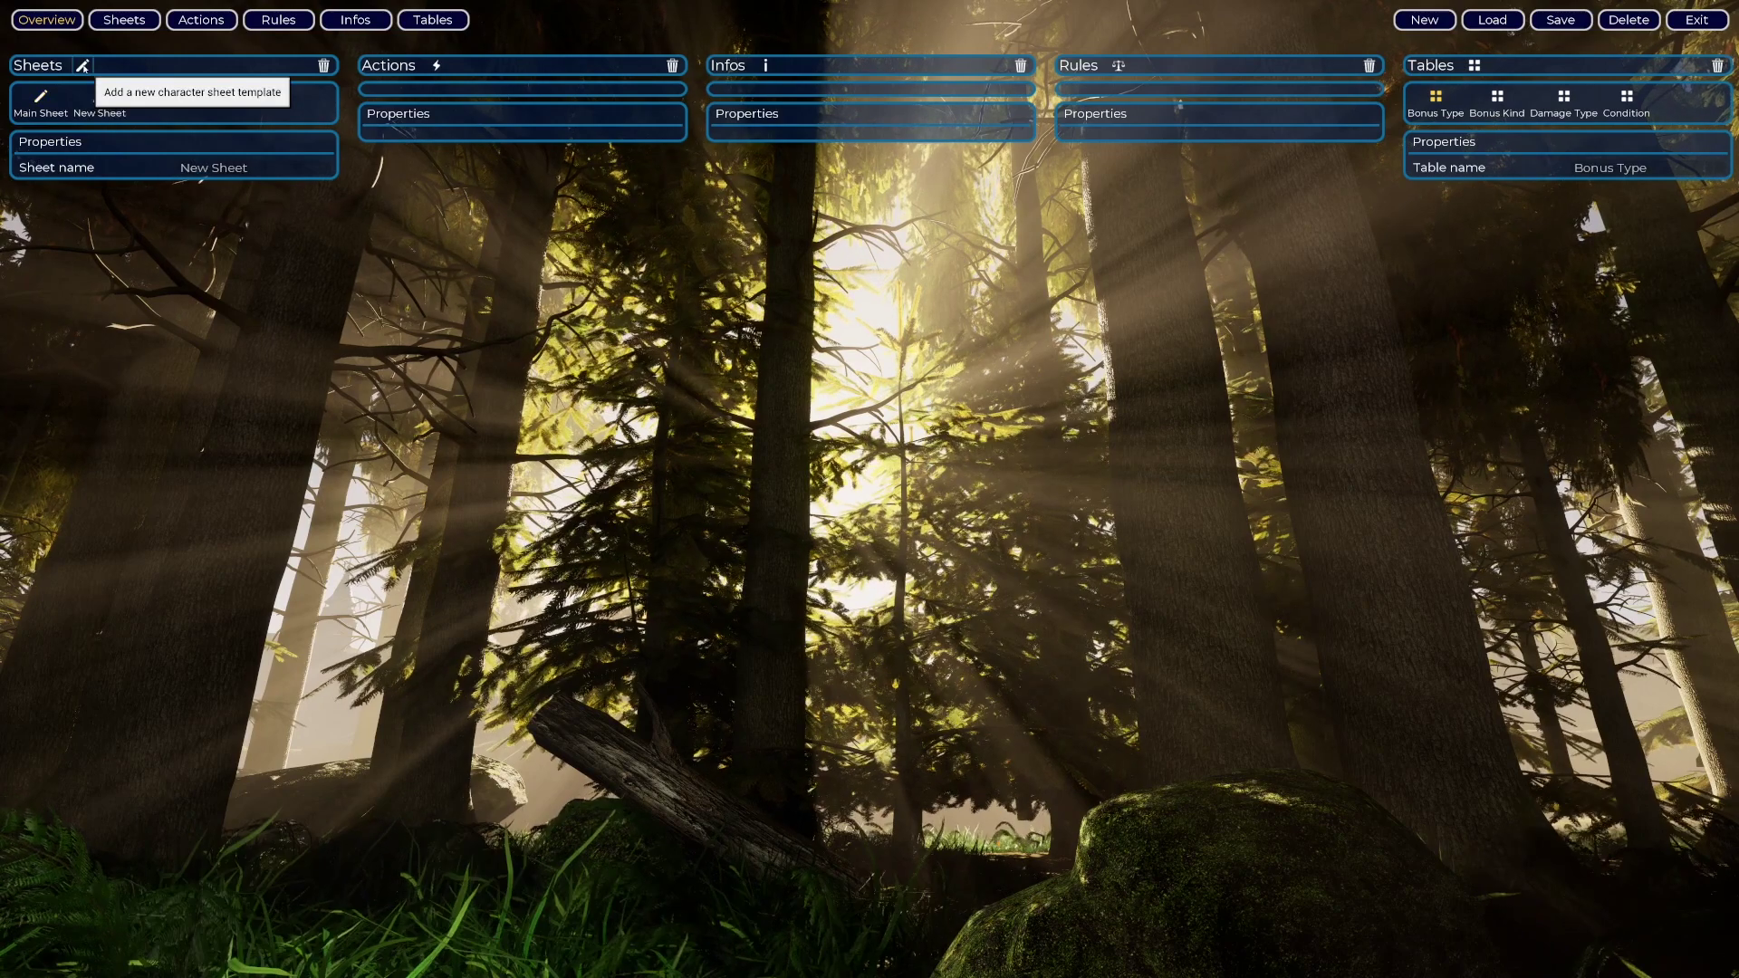
double_click(97, 114)
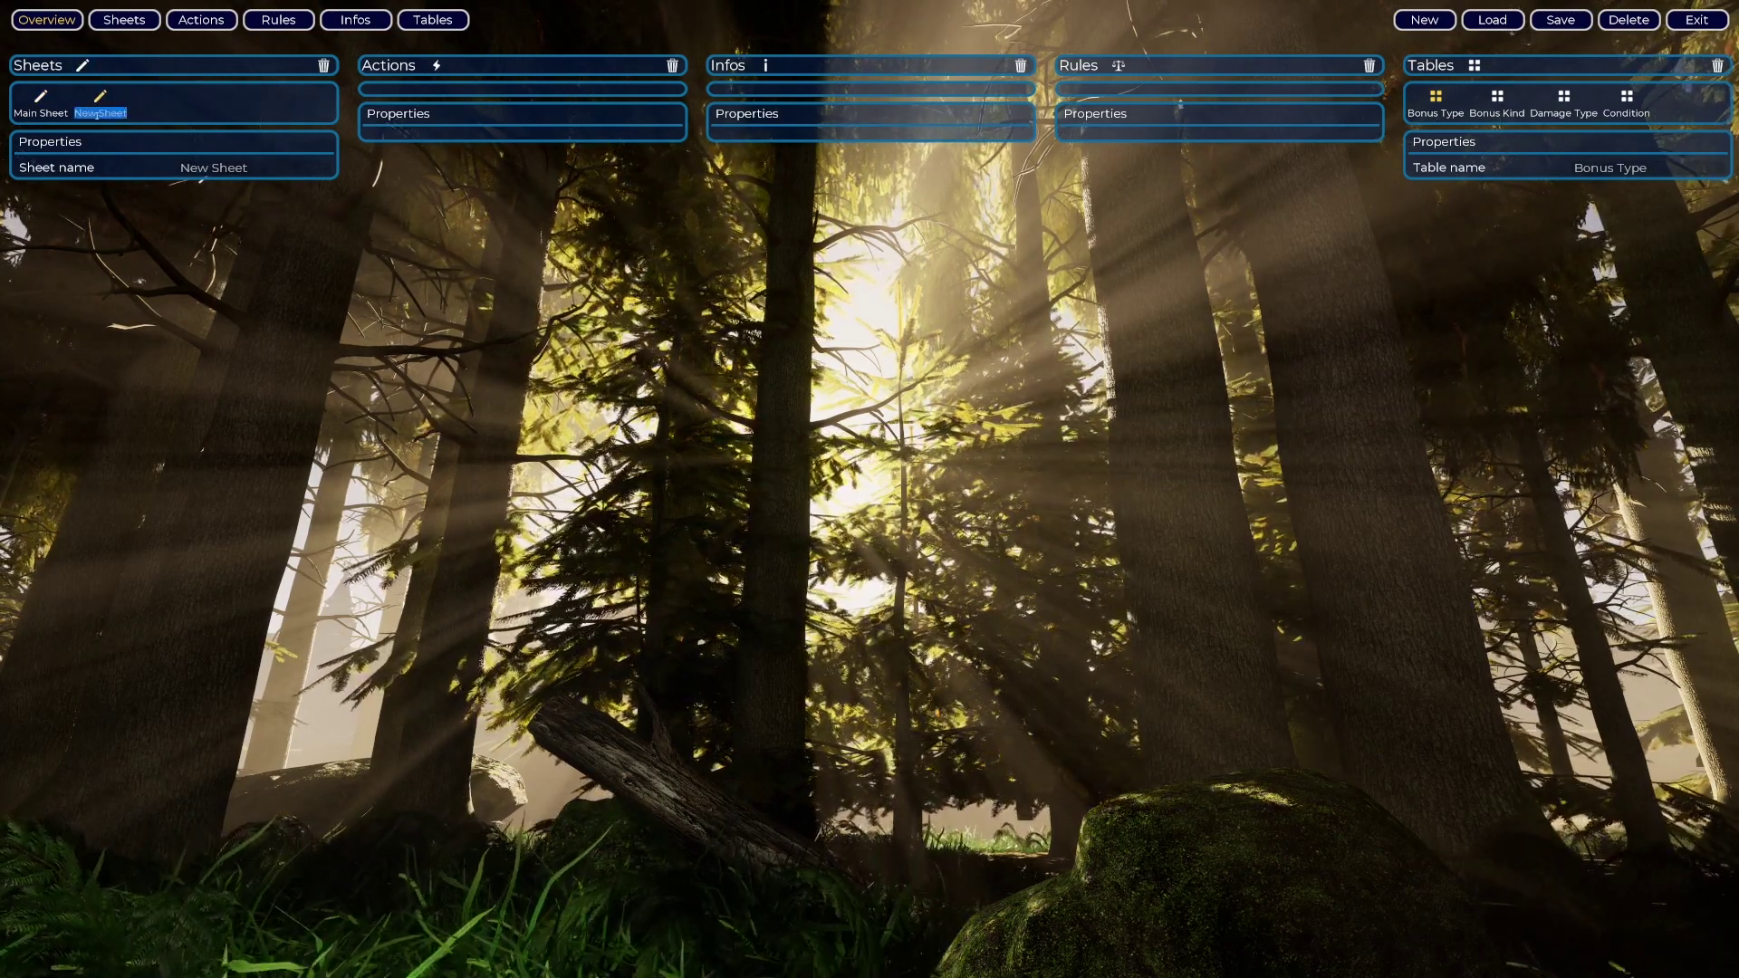
text(Monster)
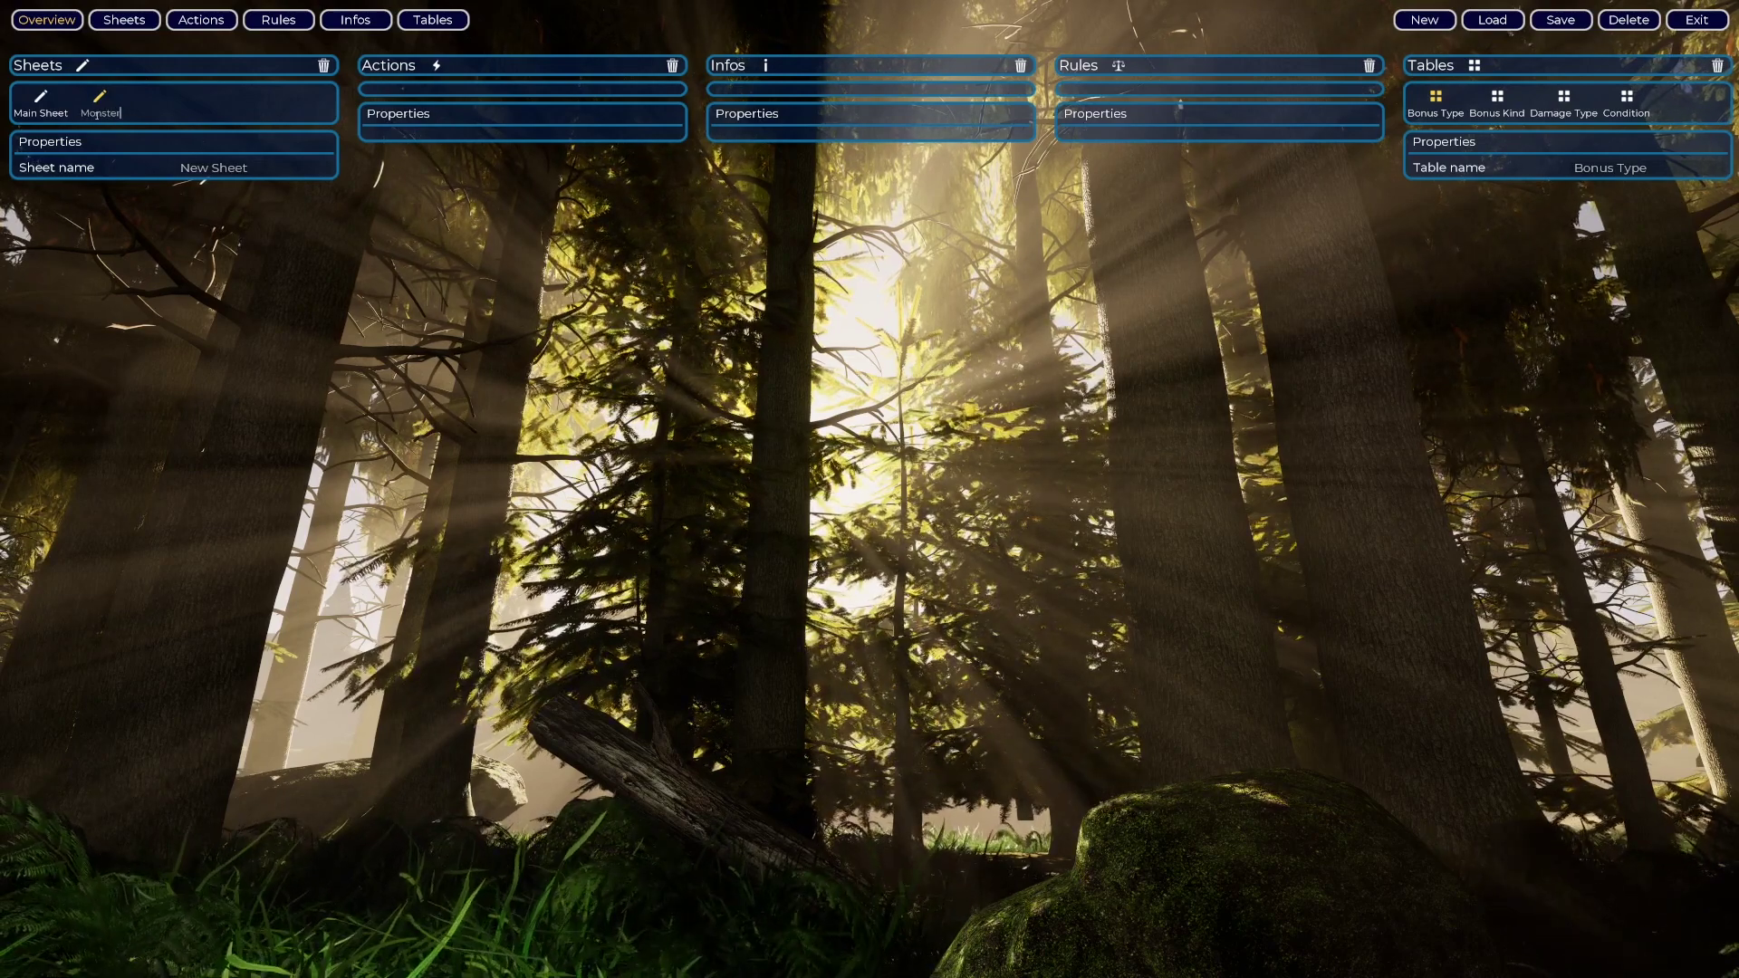
key(Return)
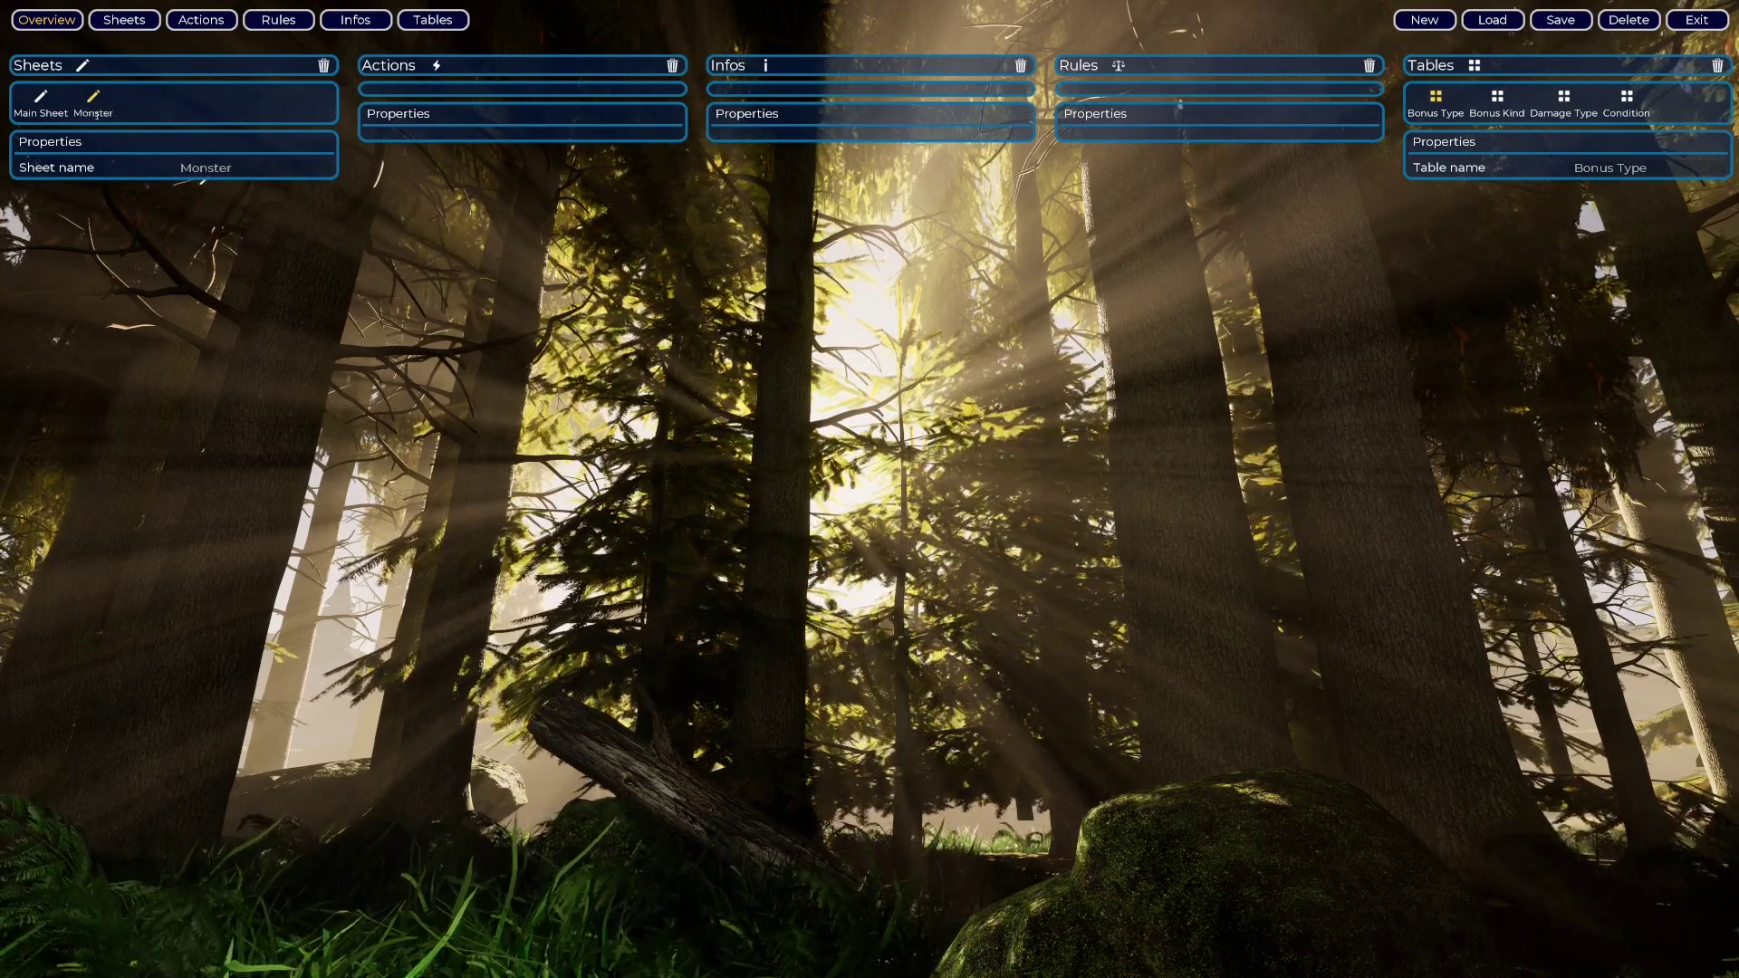
click(41, 98)
click(93, 96)
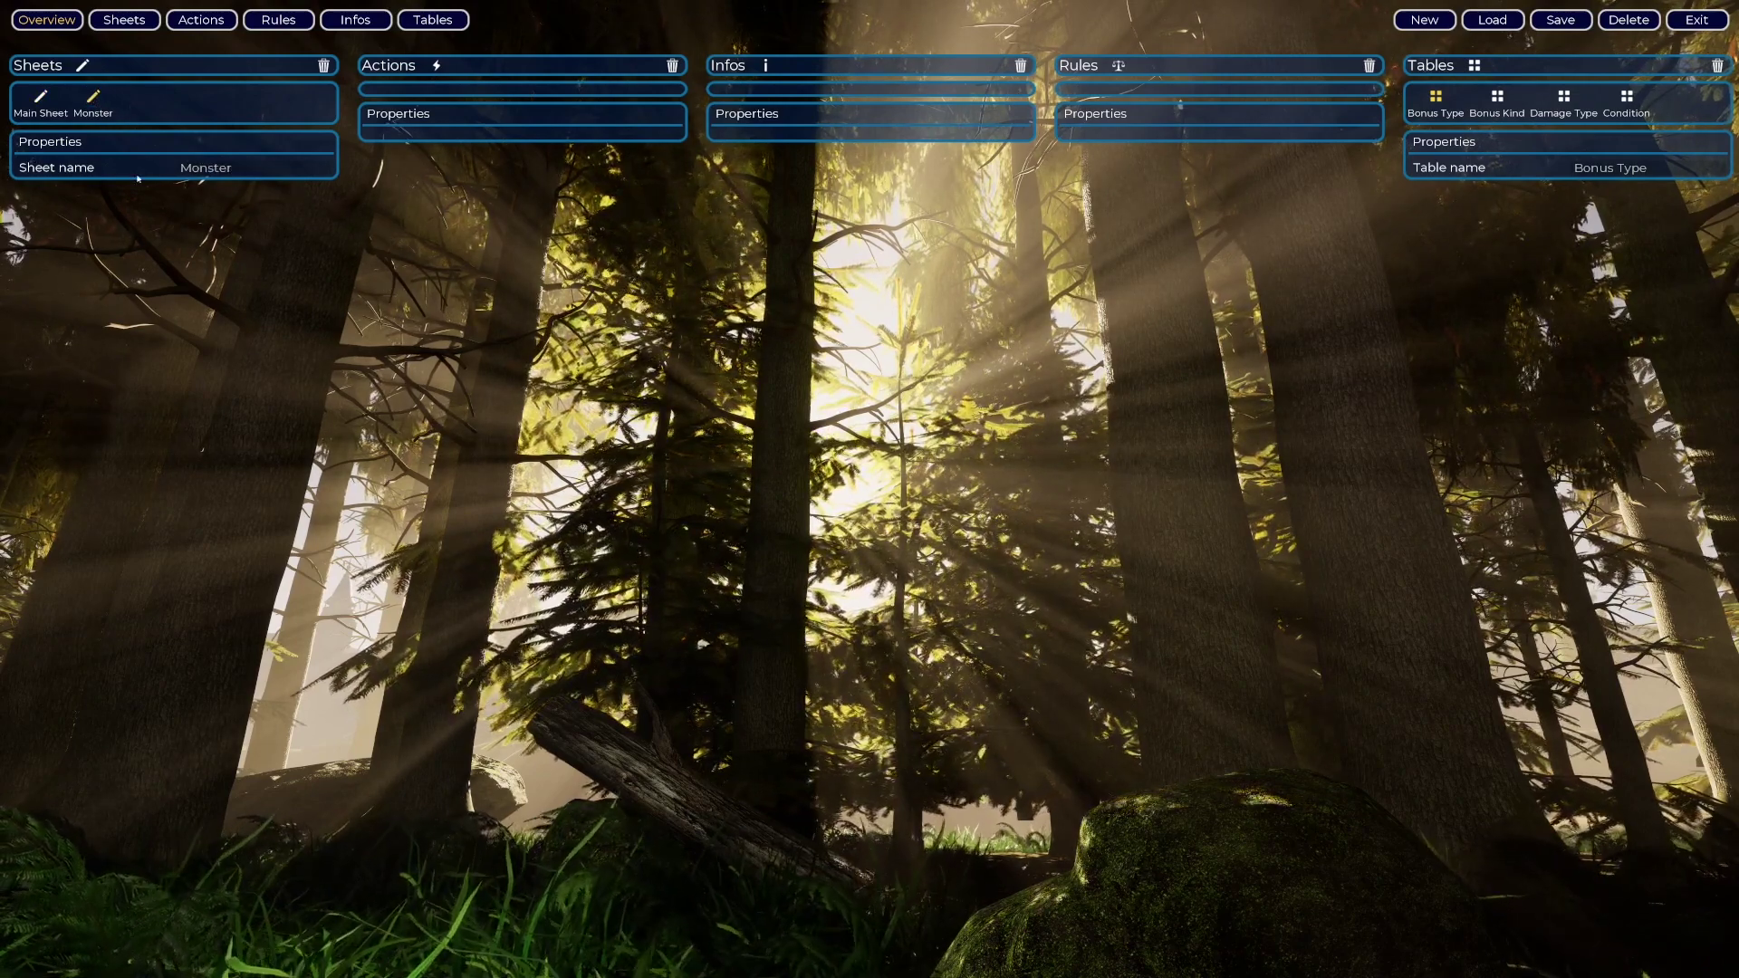
click(41, 98)
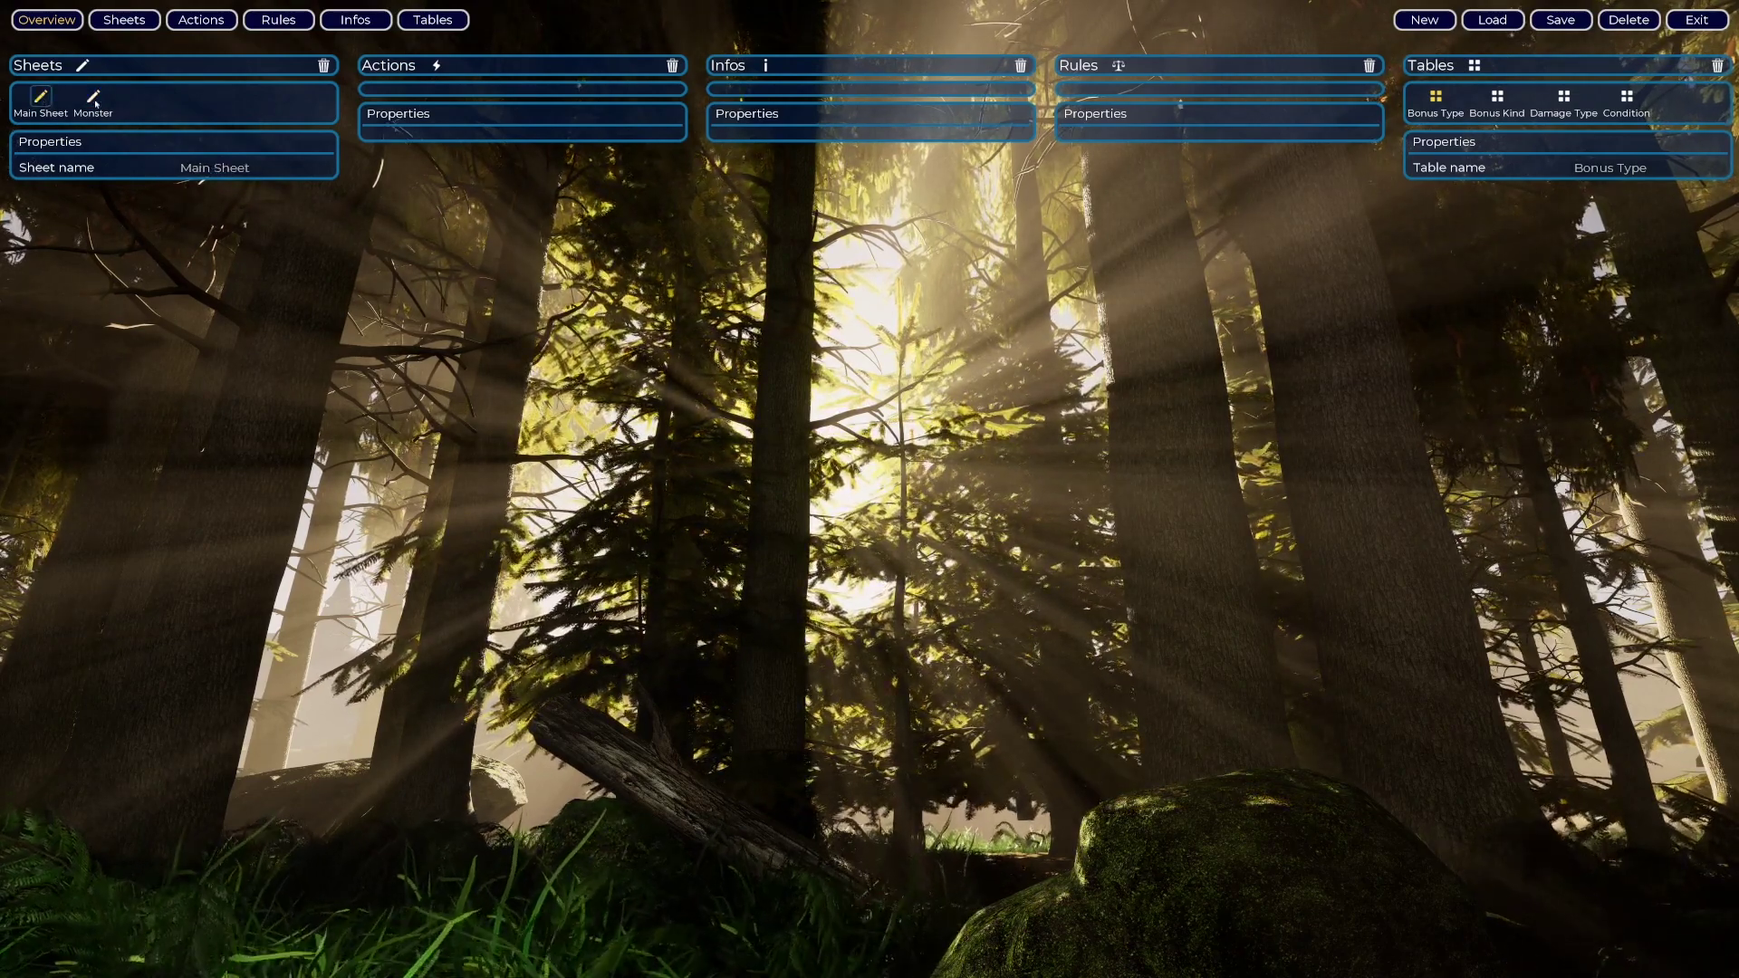
click(94, 99)
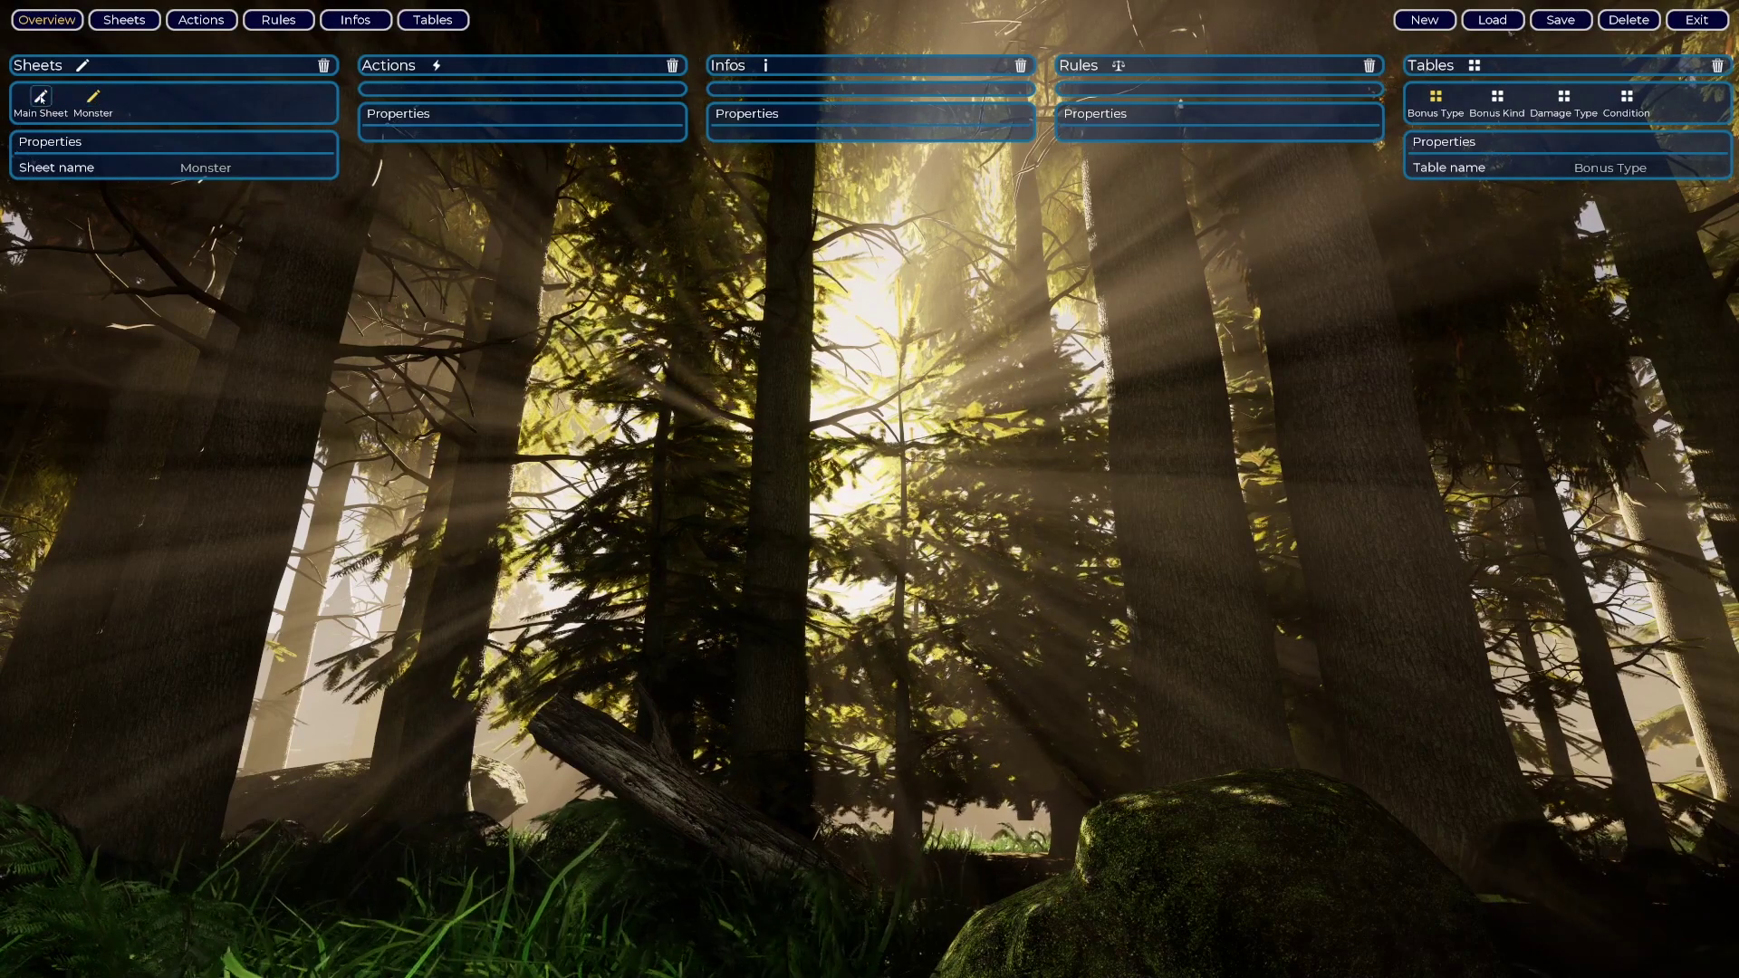
- Add a third character sheet template named "I dont know" and delete it again
click(82, 65)
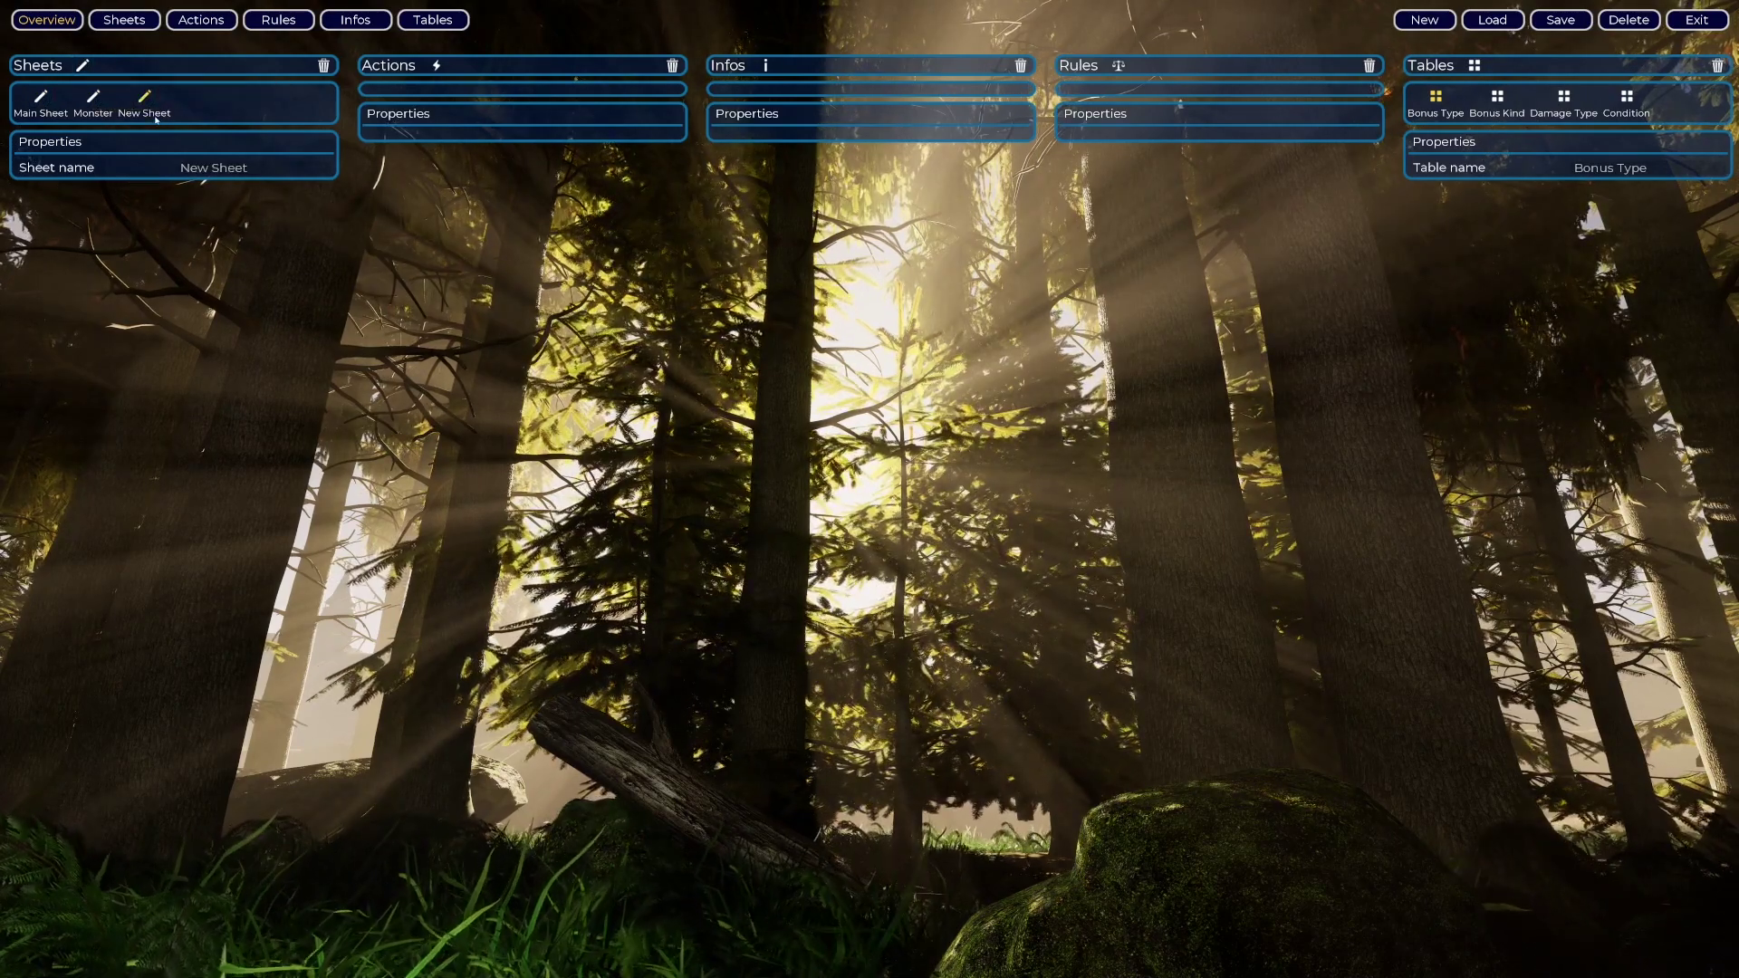
click(156, 116)
double_click(157, 114)
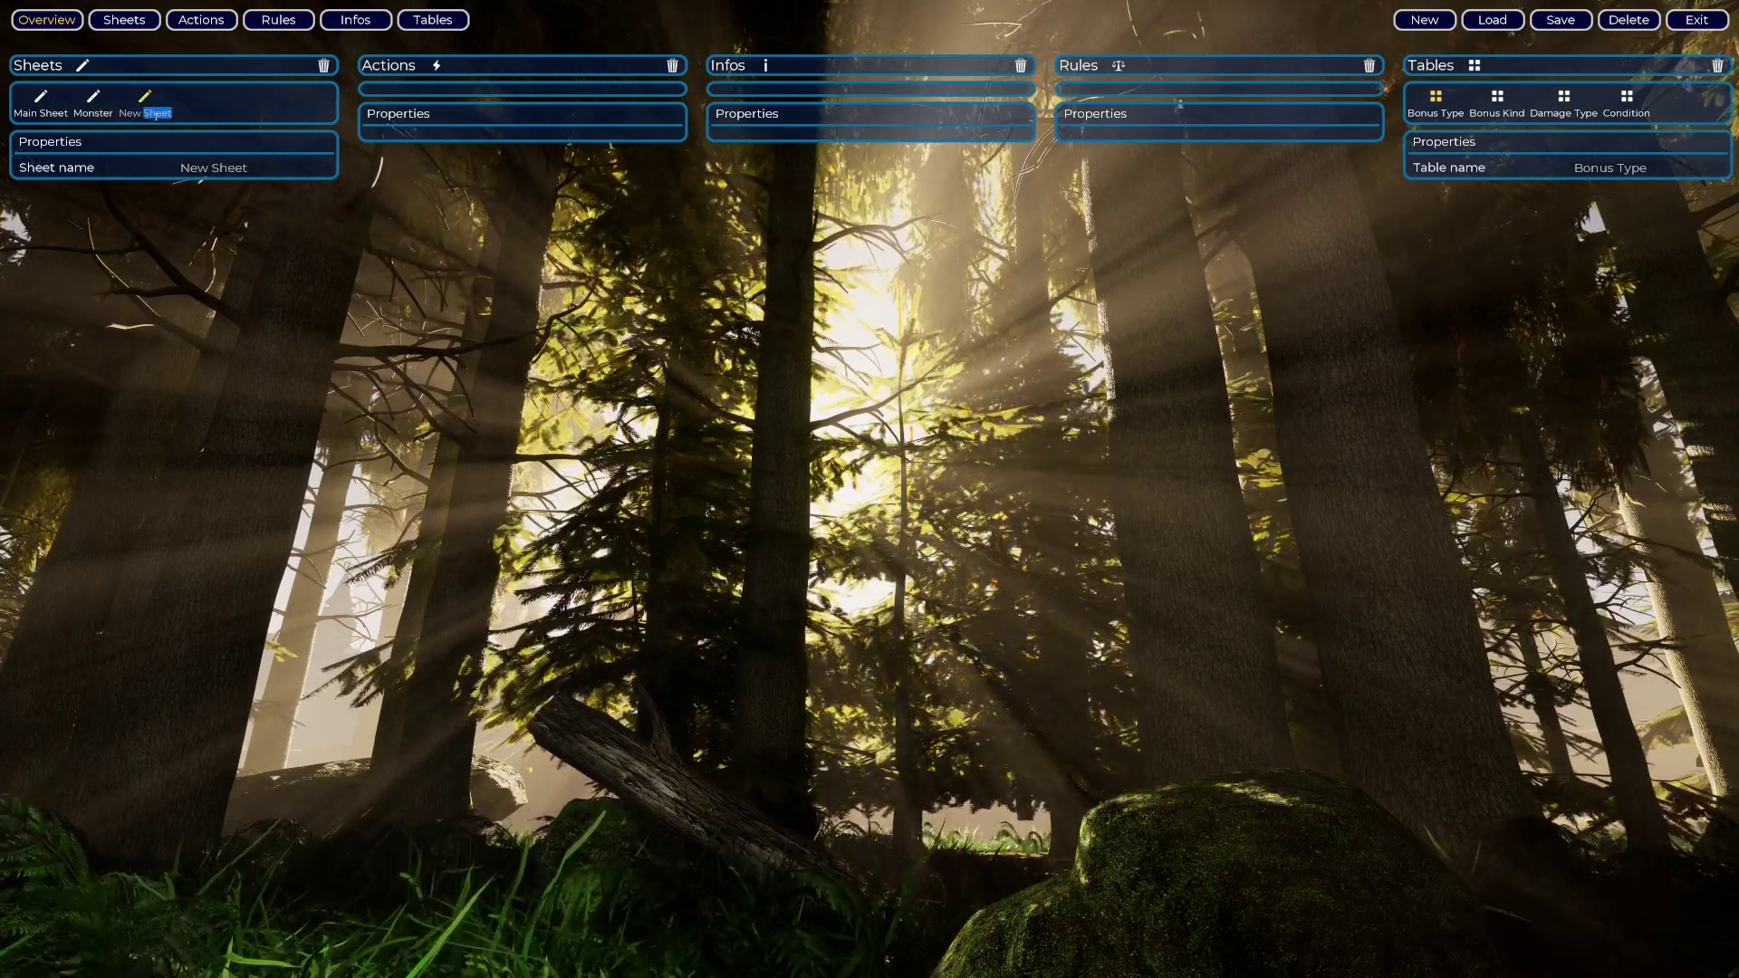
key(BackSpace)
key(BackSpace)
key(BackSpace)
key(BackSpace)
key(BackSpace)
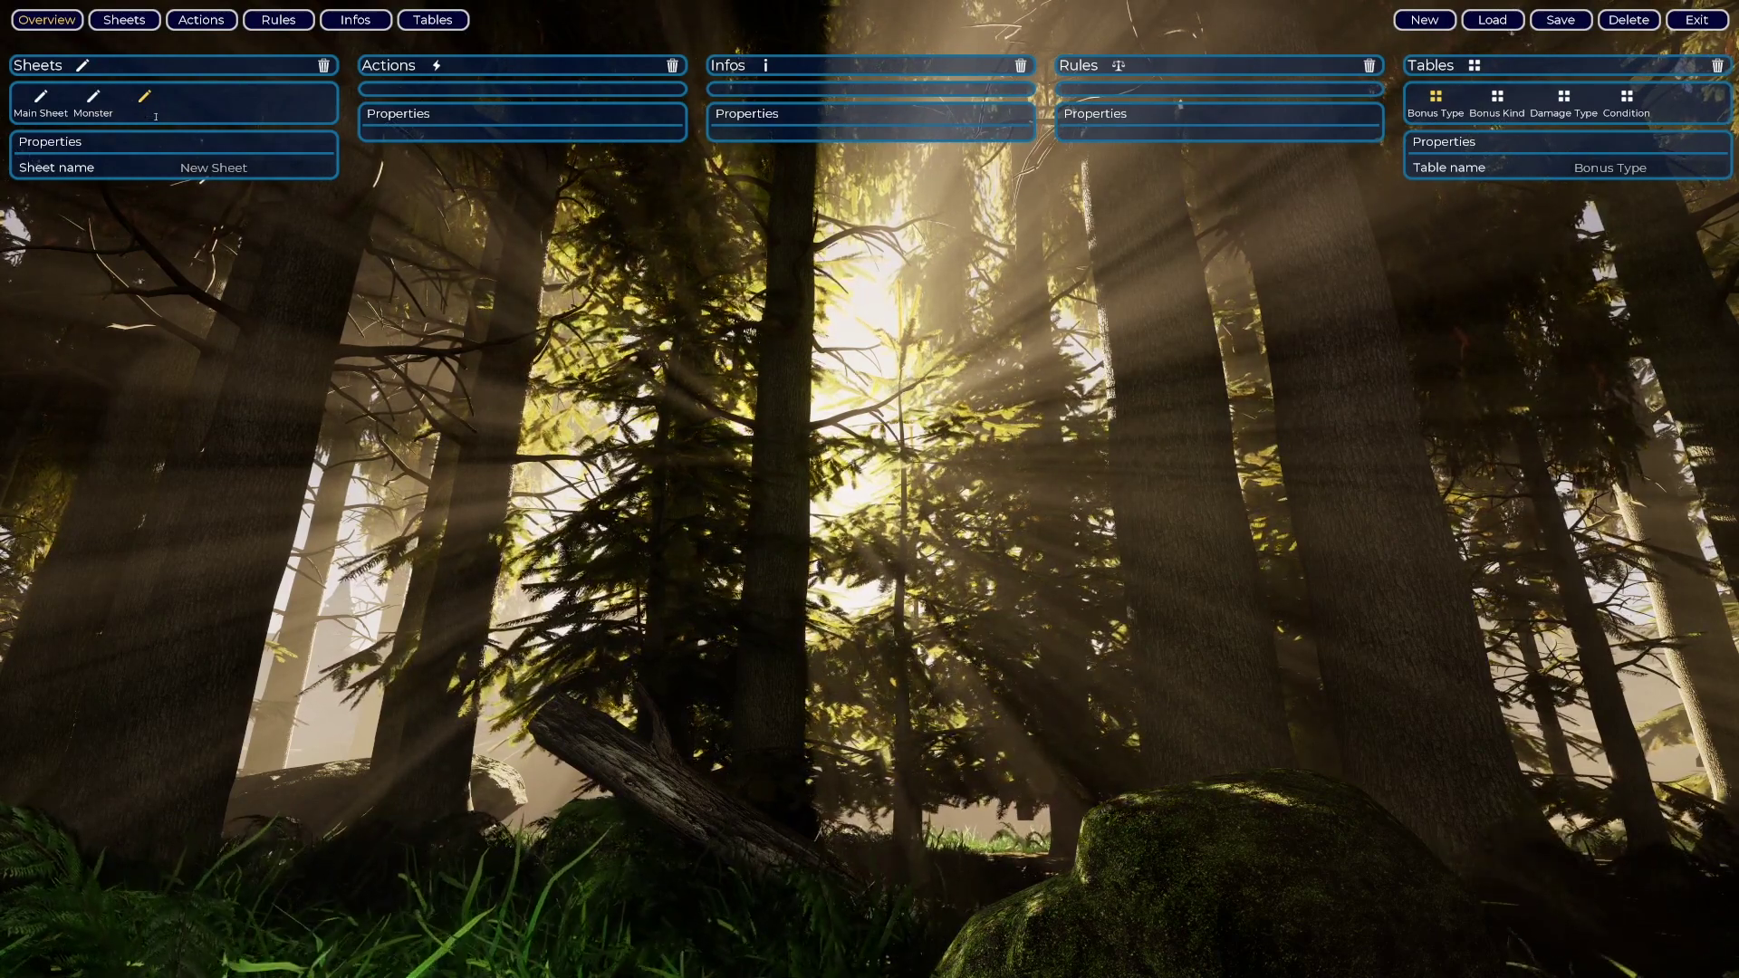
text(ThirI dont know)
key(Return)
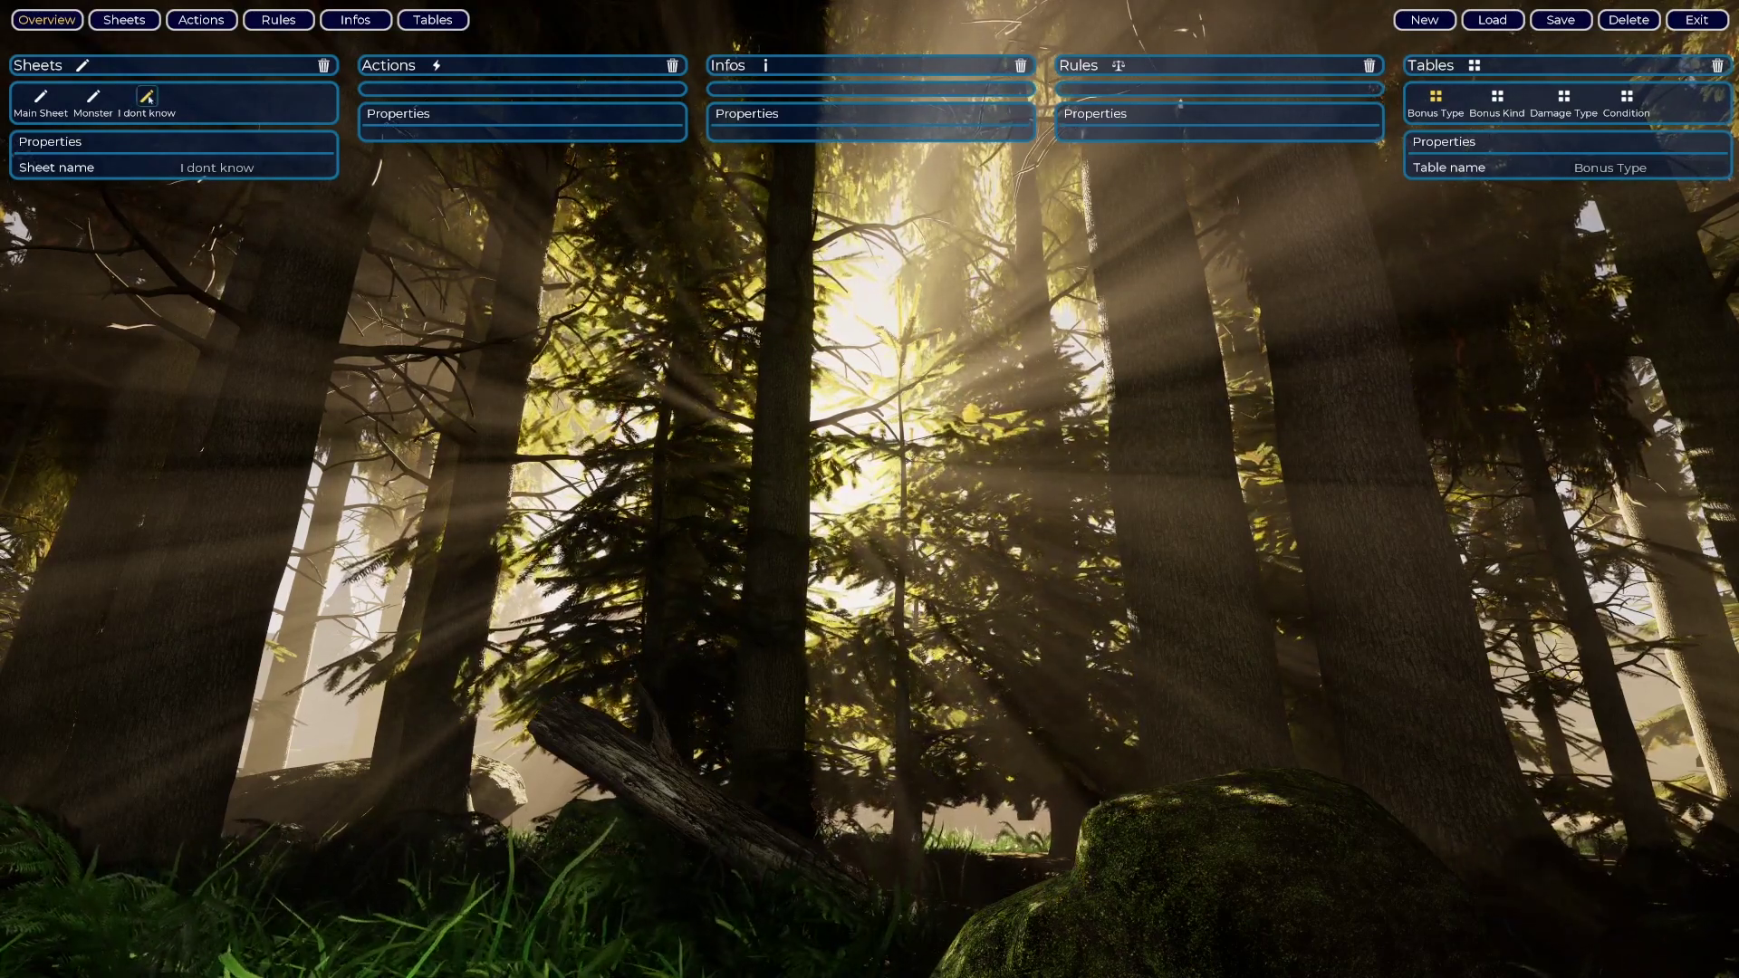
click(325, 67)
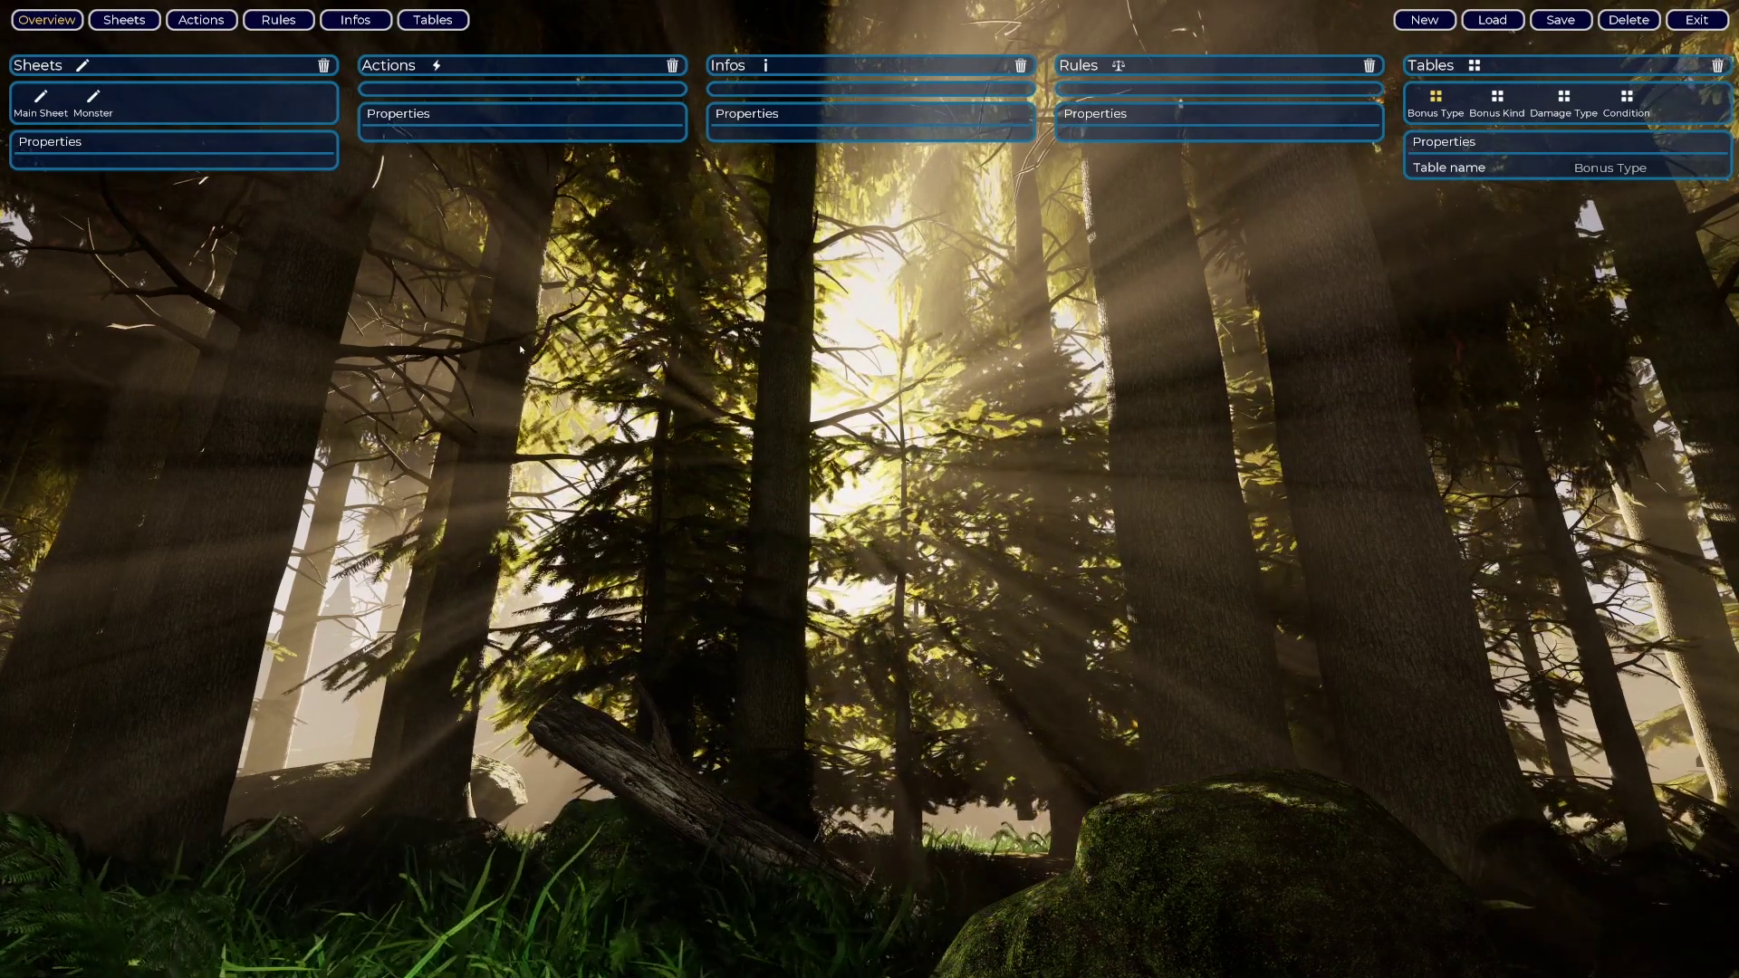
- Switch to editing the sheets and save the rule set as "Tutorial 1"
key(2)
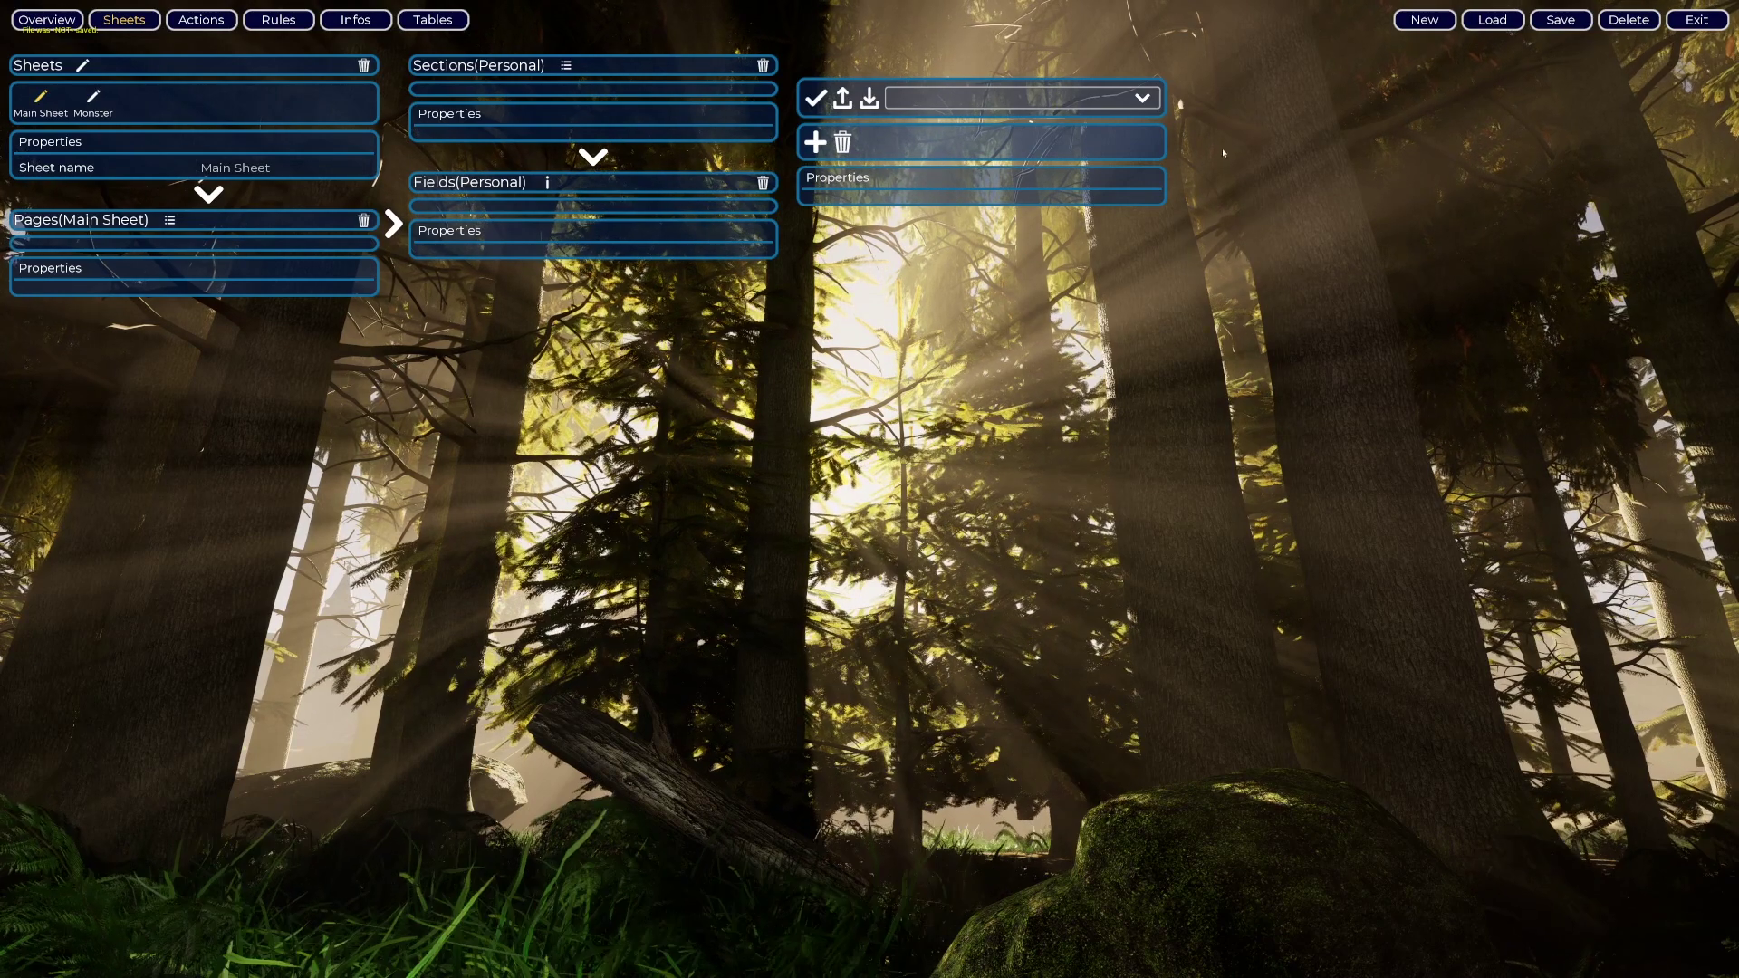
click(1572, 23)
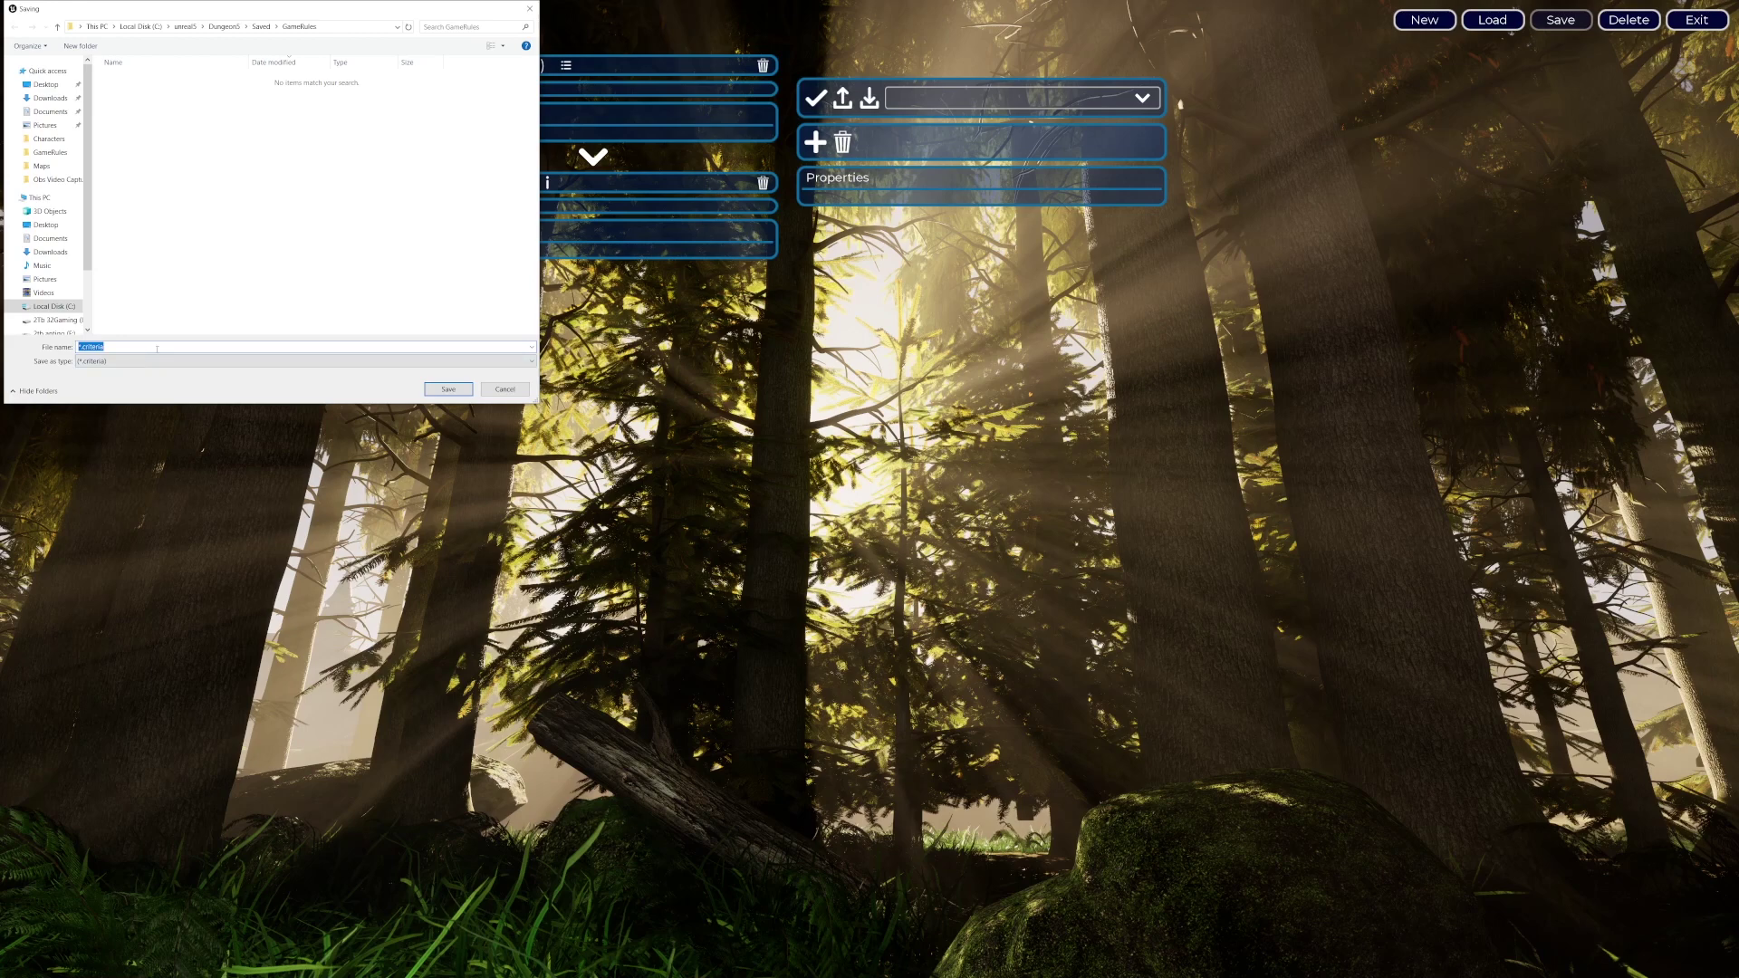
text(Tutorial 1)
click(445, 390)
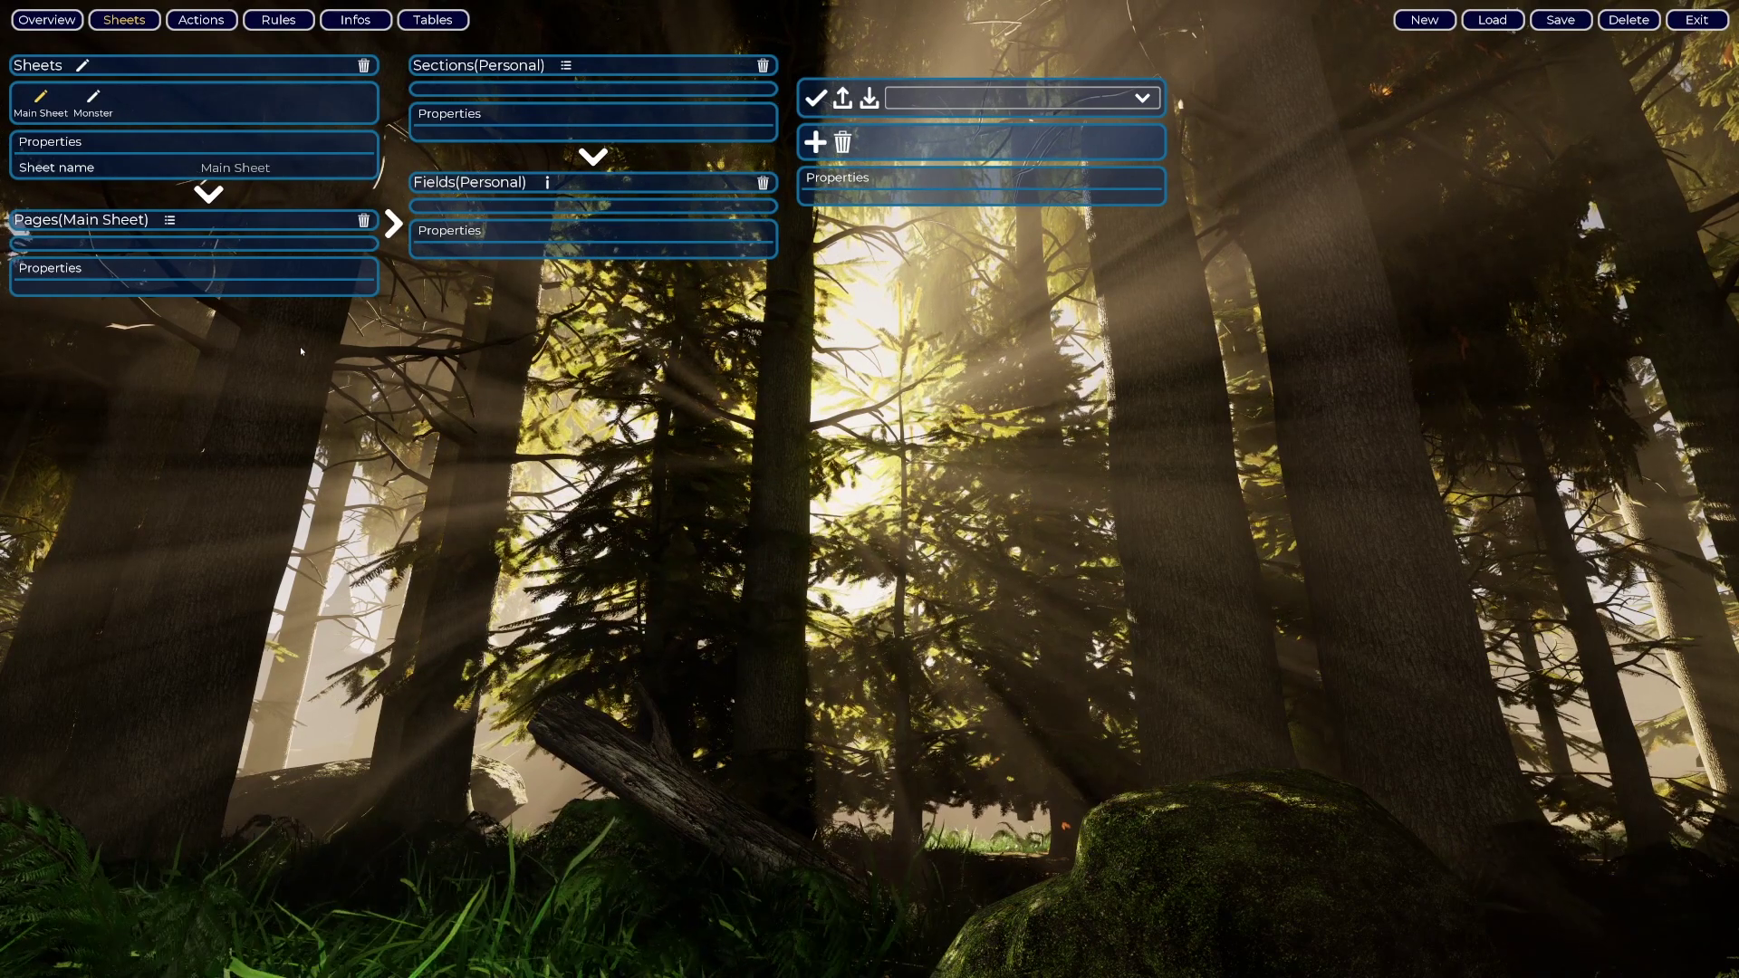
- Add two pages named Main Page and Slots to the Main Sheet
click(170, 220)
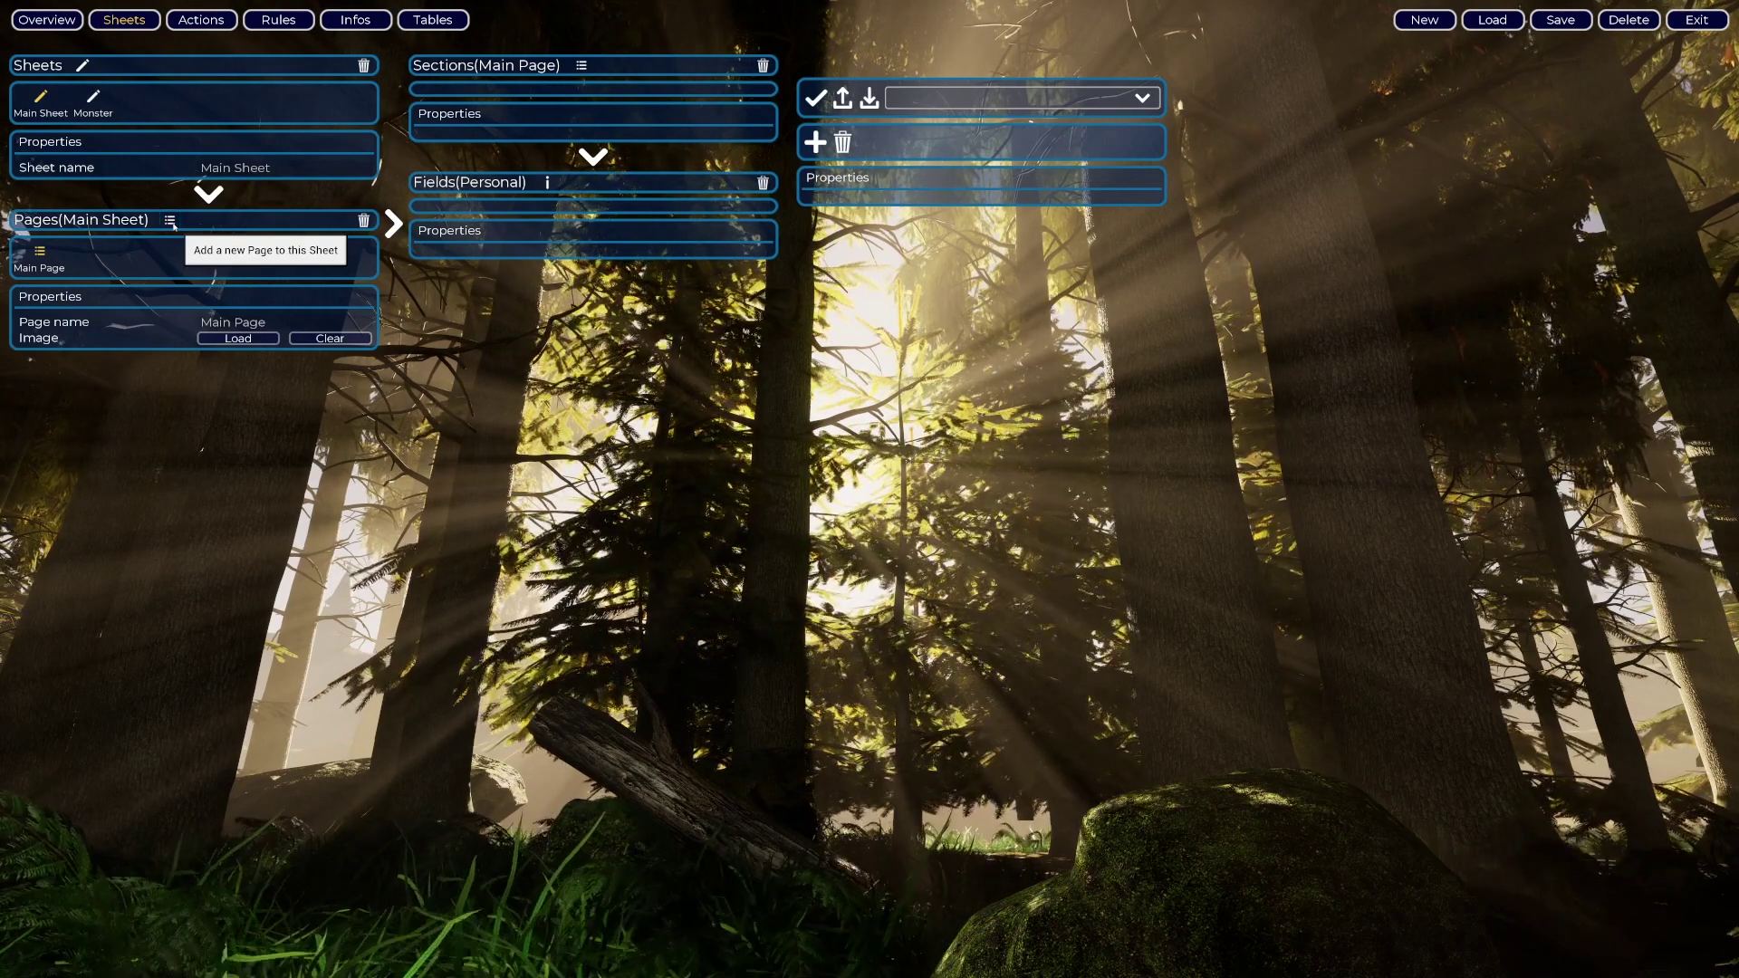
click(169, 220)
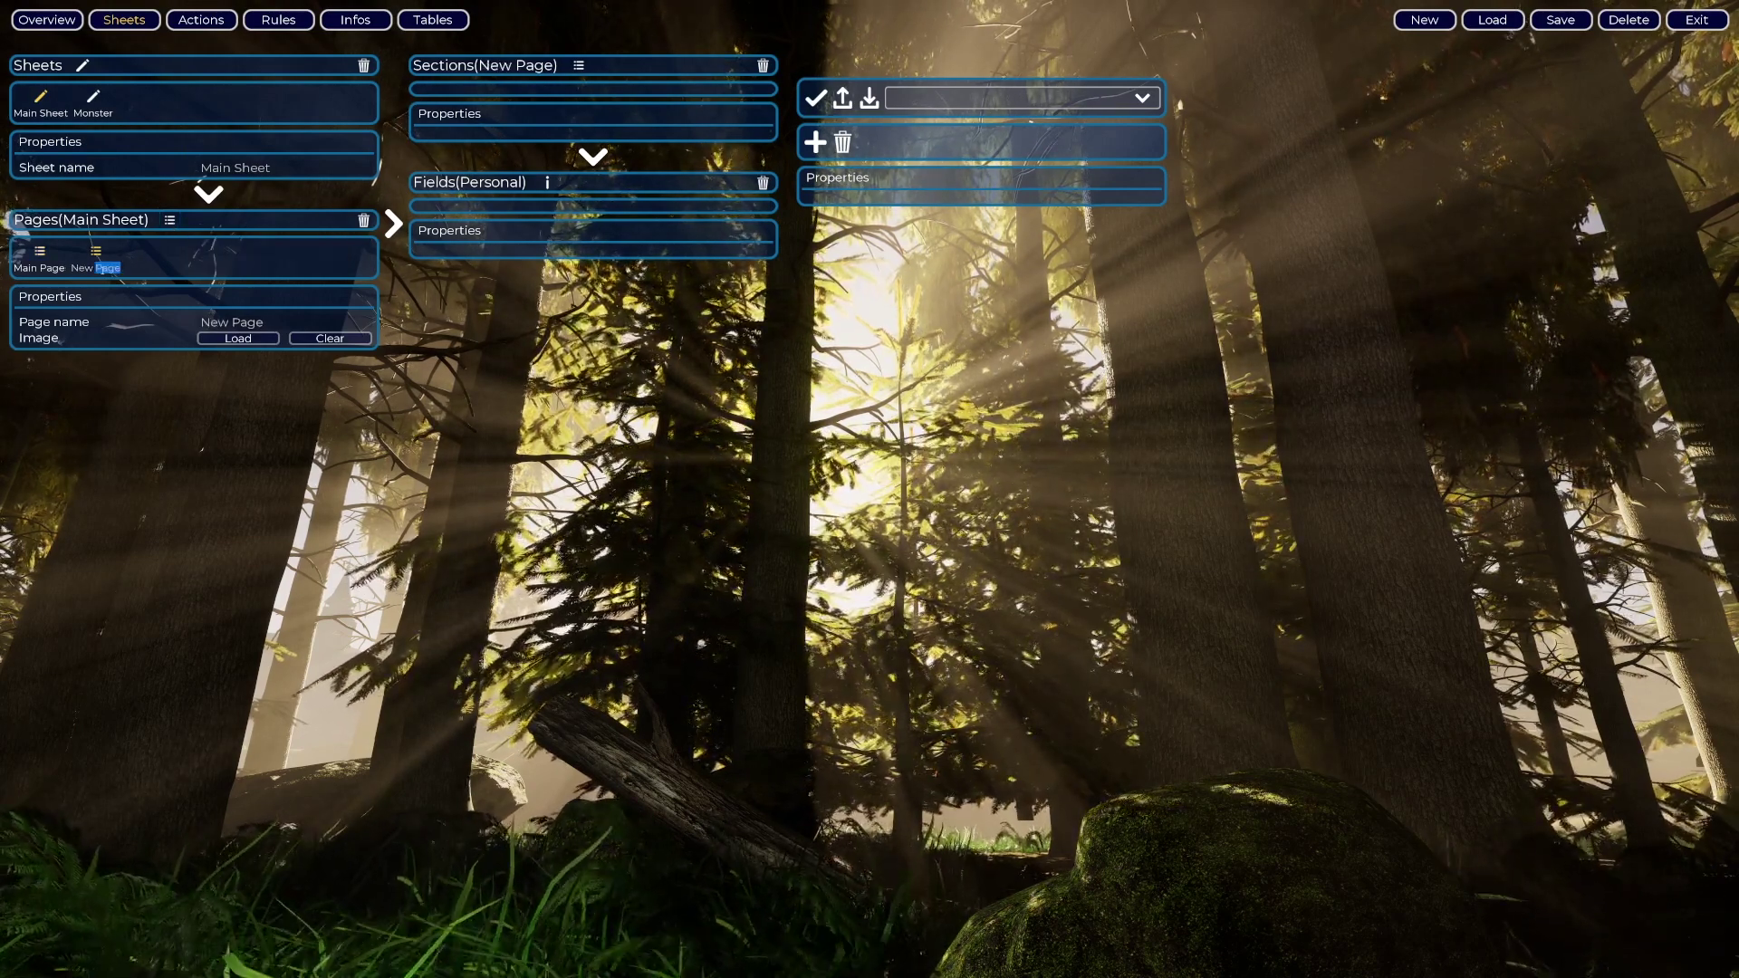
key(BackSpace)
key(BackSpace)
key(BackSpace)
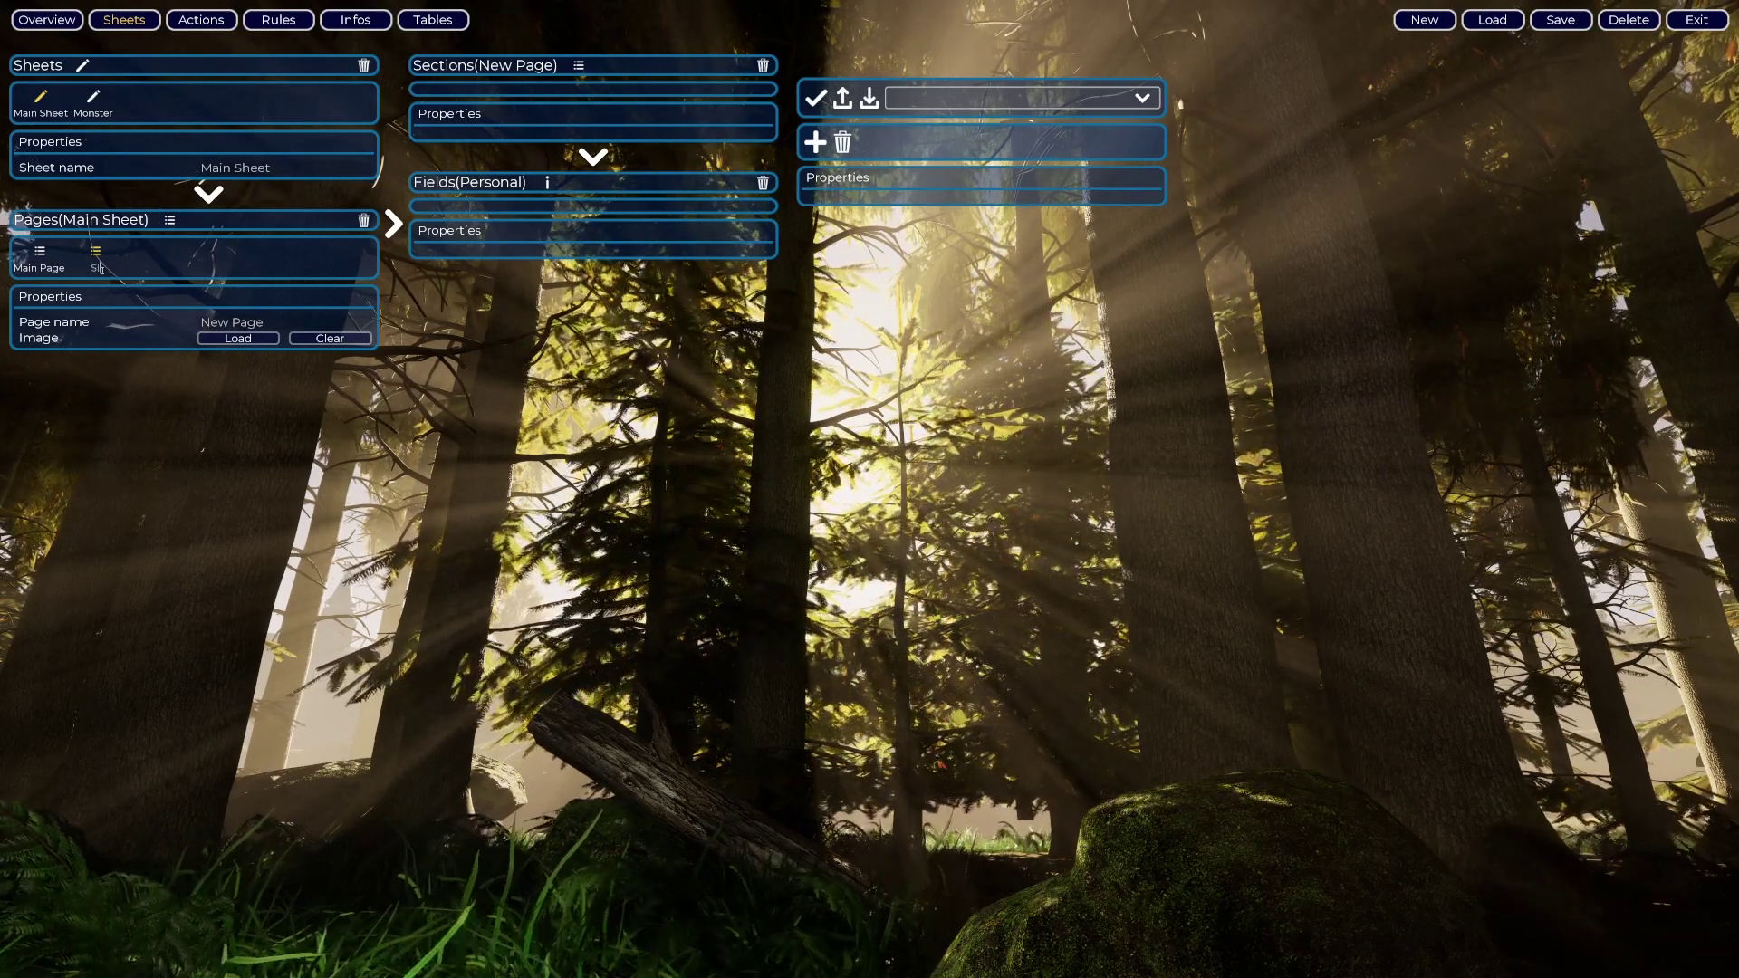
text(ts)
key(Return)
- Add a section named Personal to the Main Page
click(581, 66)
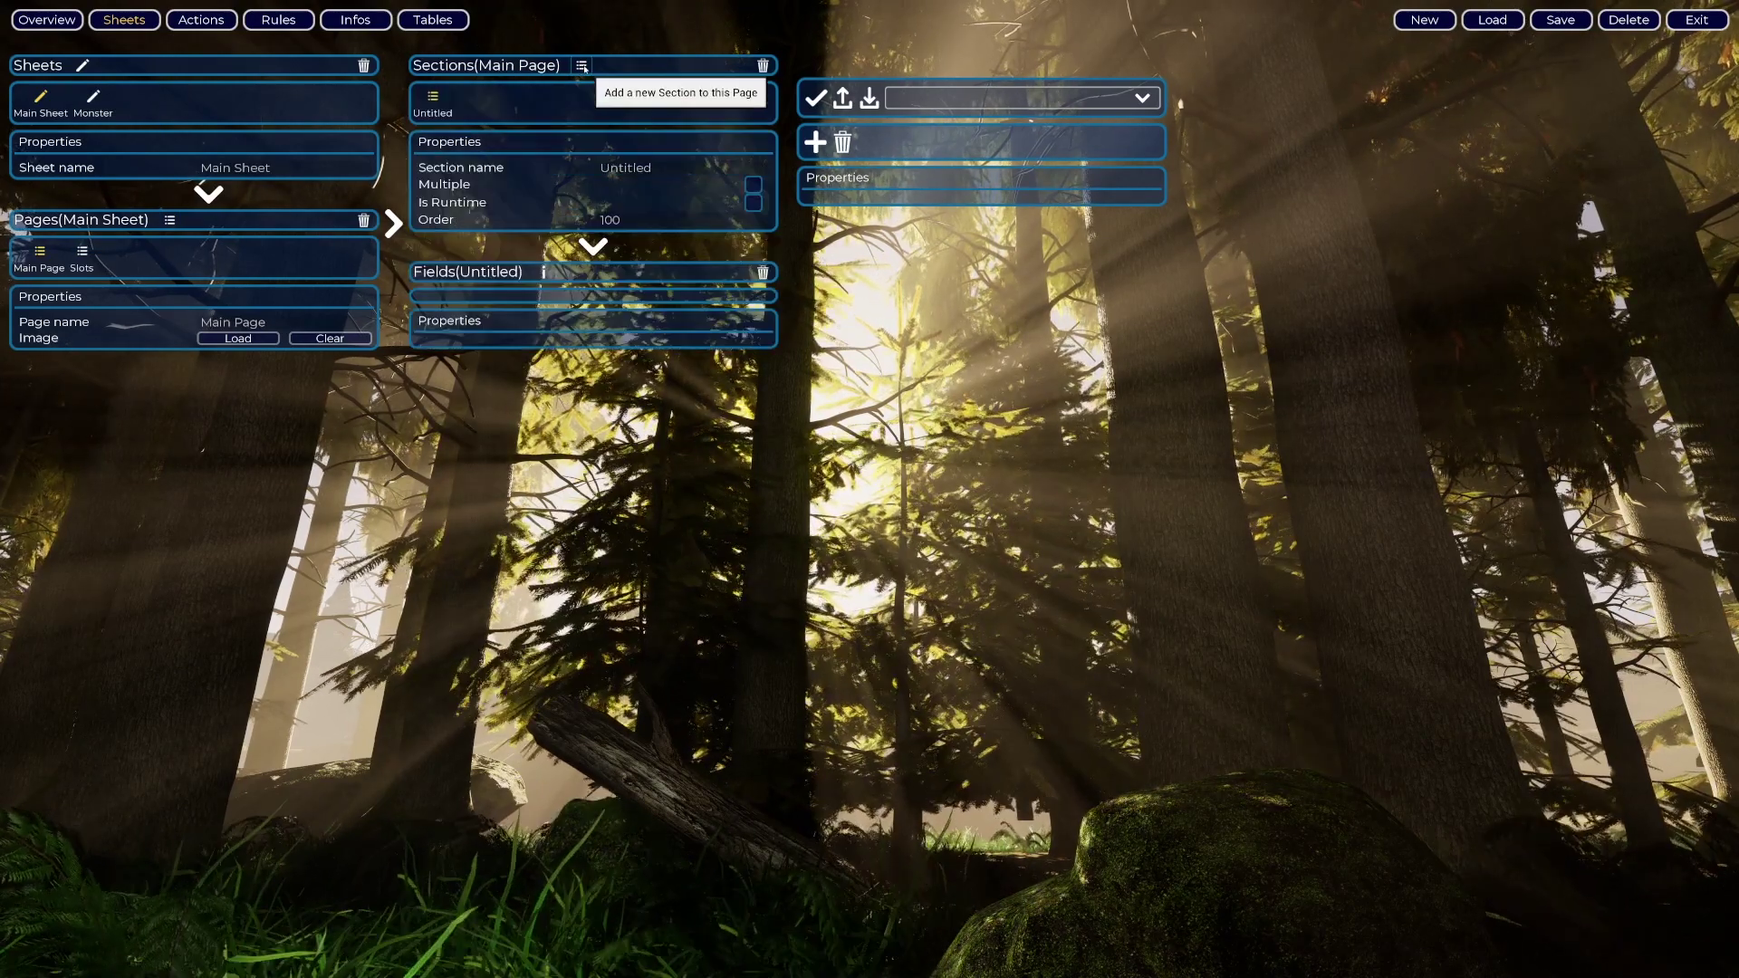
double_click(433, 100)
text(Personal)
key(Return)
- Add a field named Character Name to the Personal section and set its datatype to Text
click(546, 272)
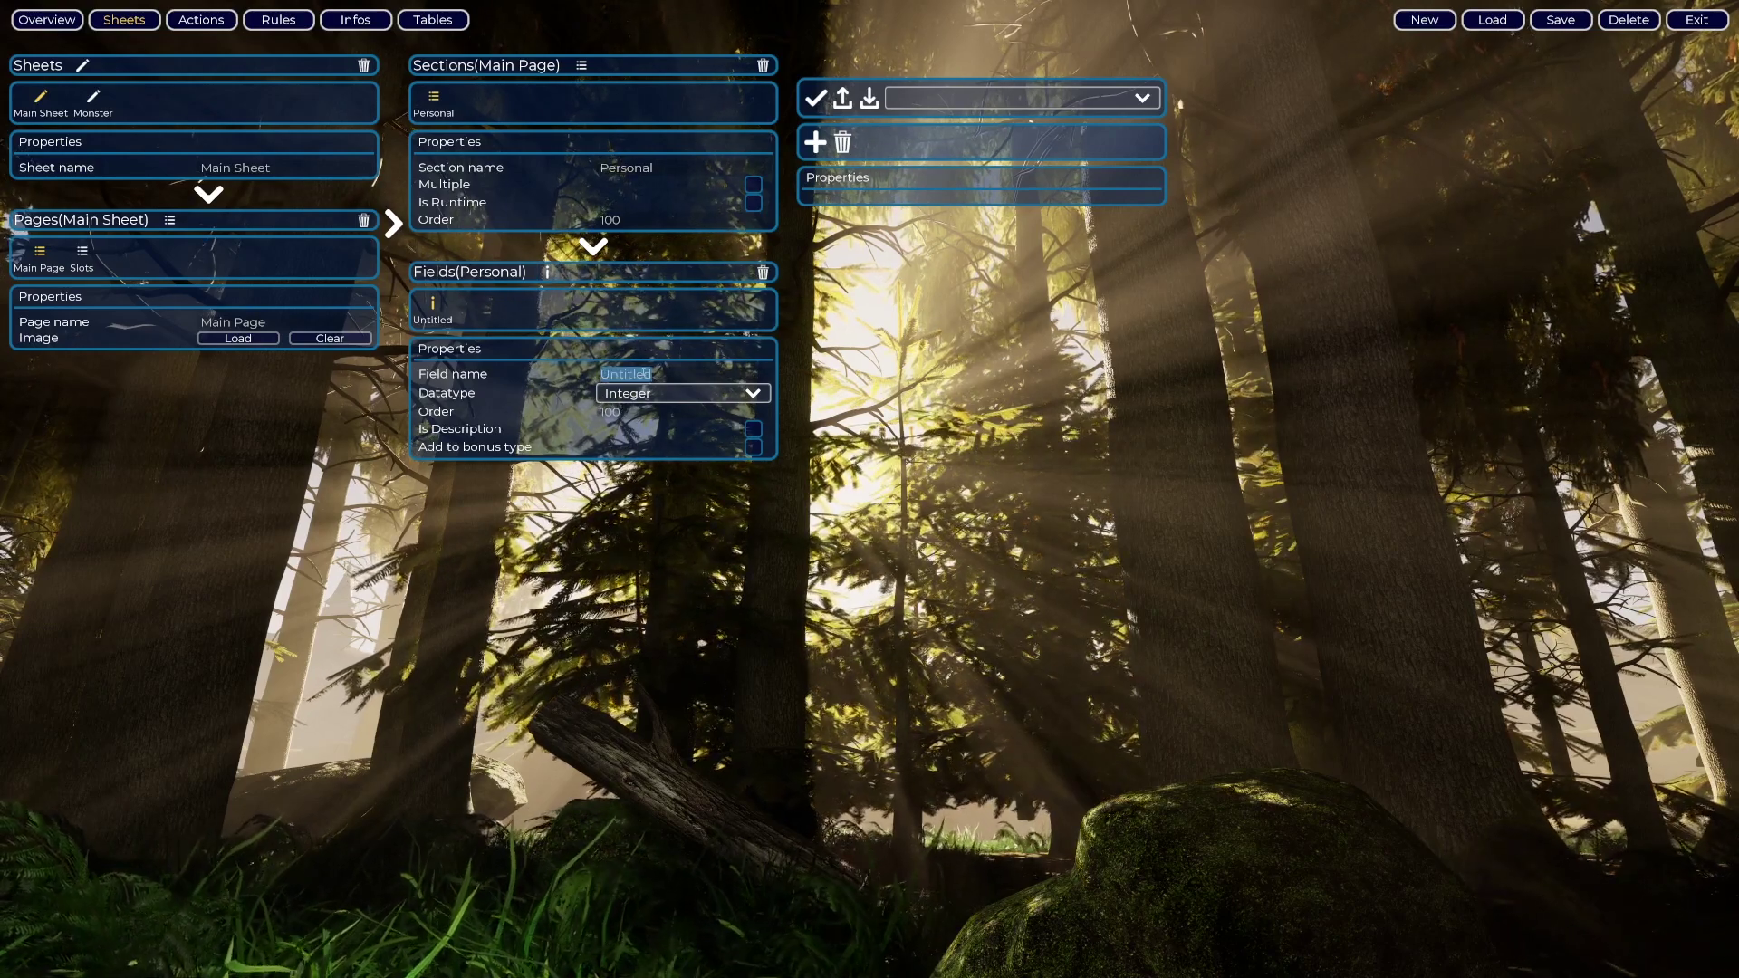
text(Character)
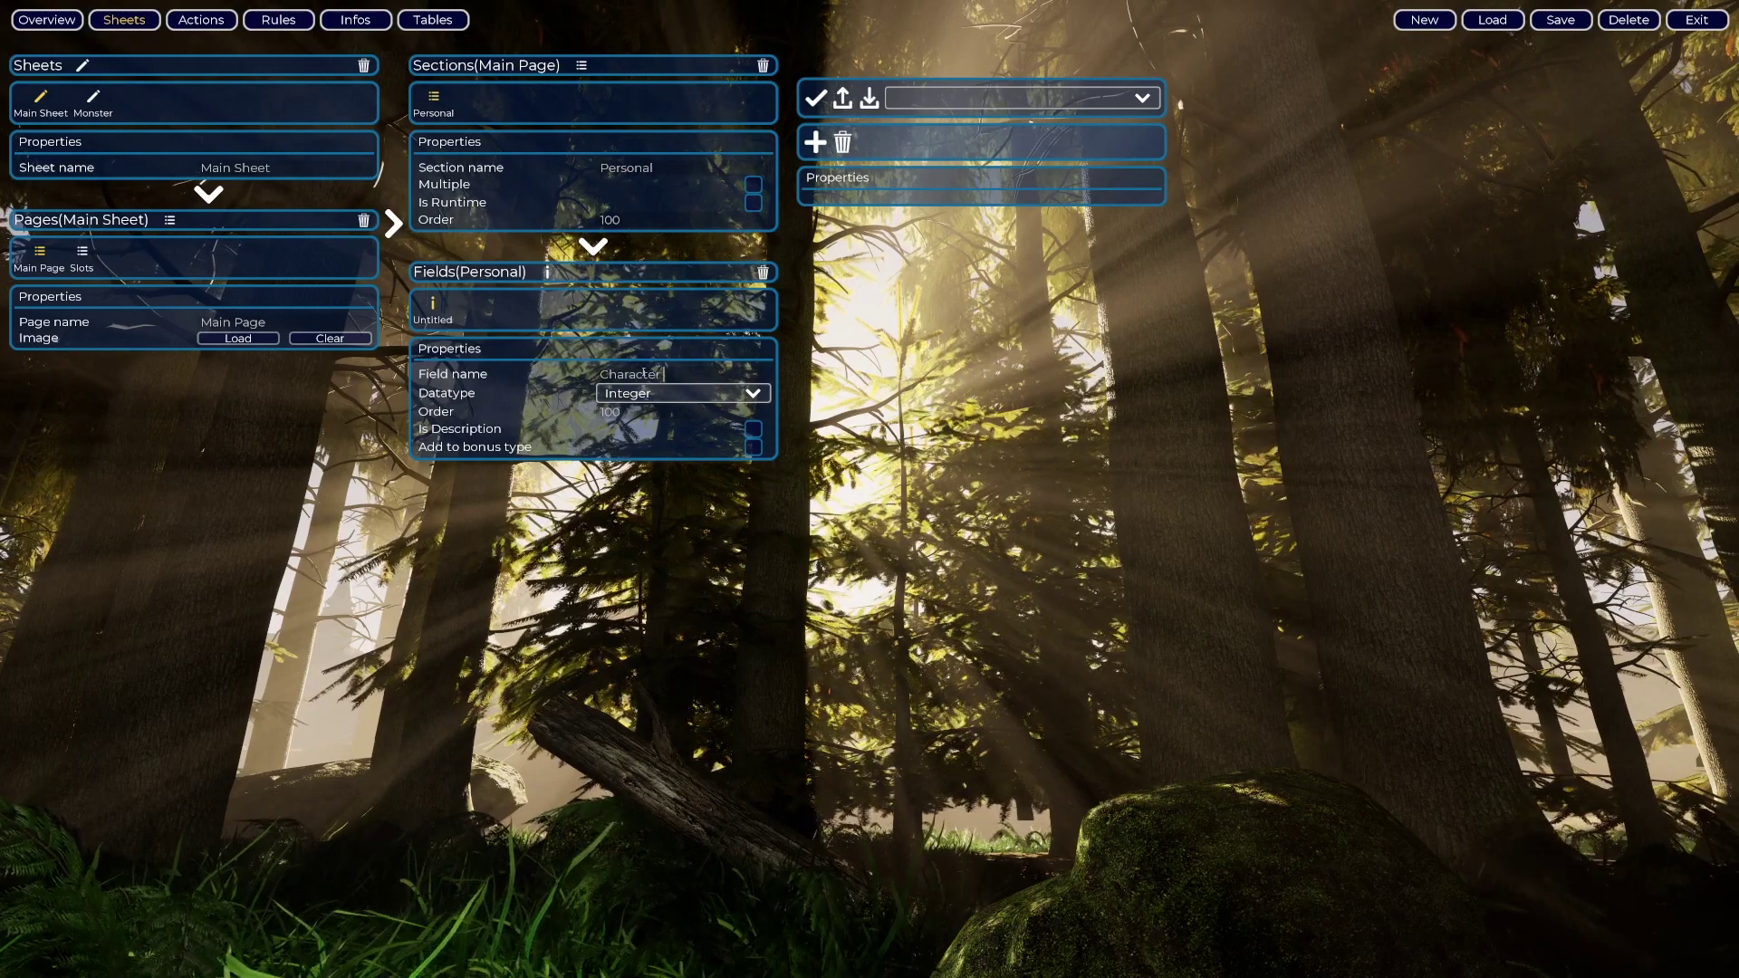
text( Name)
key(Return)
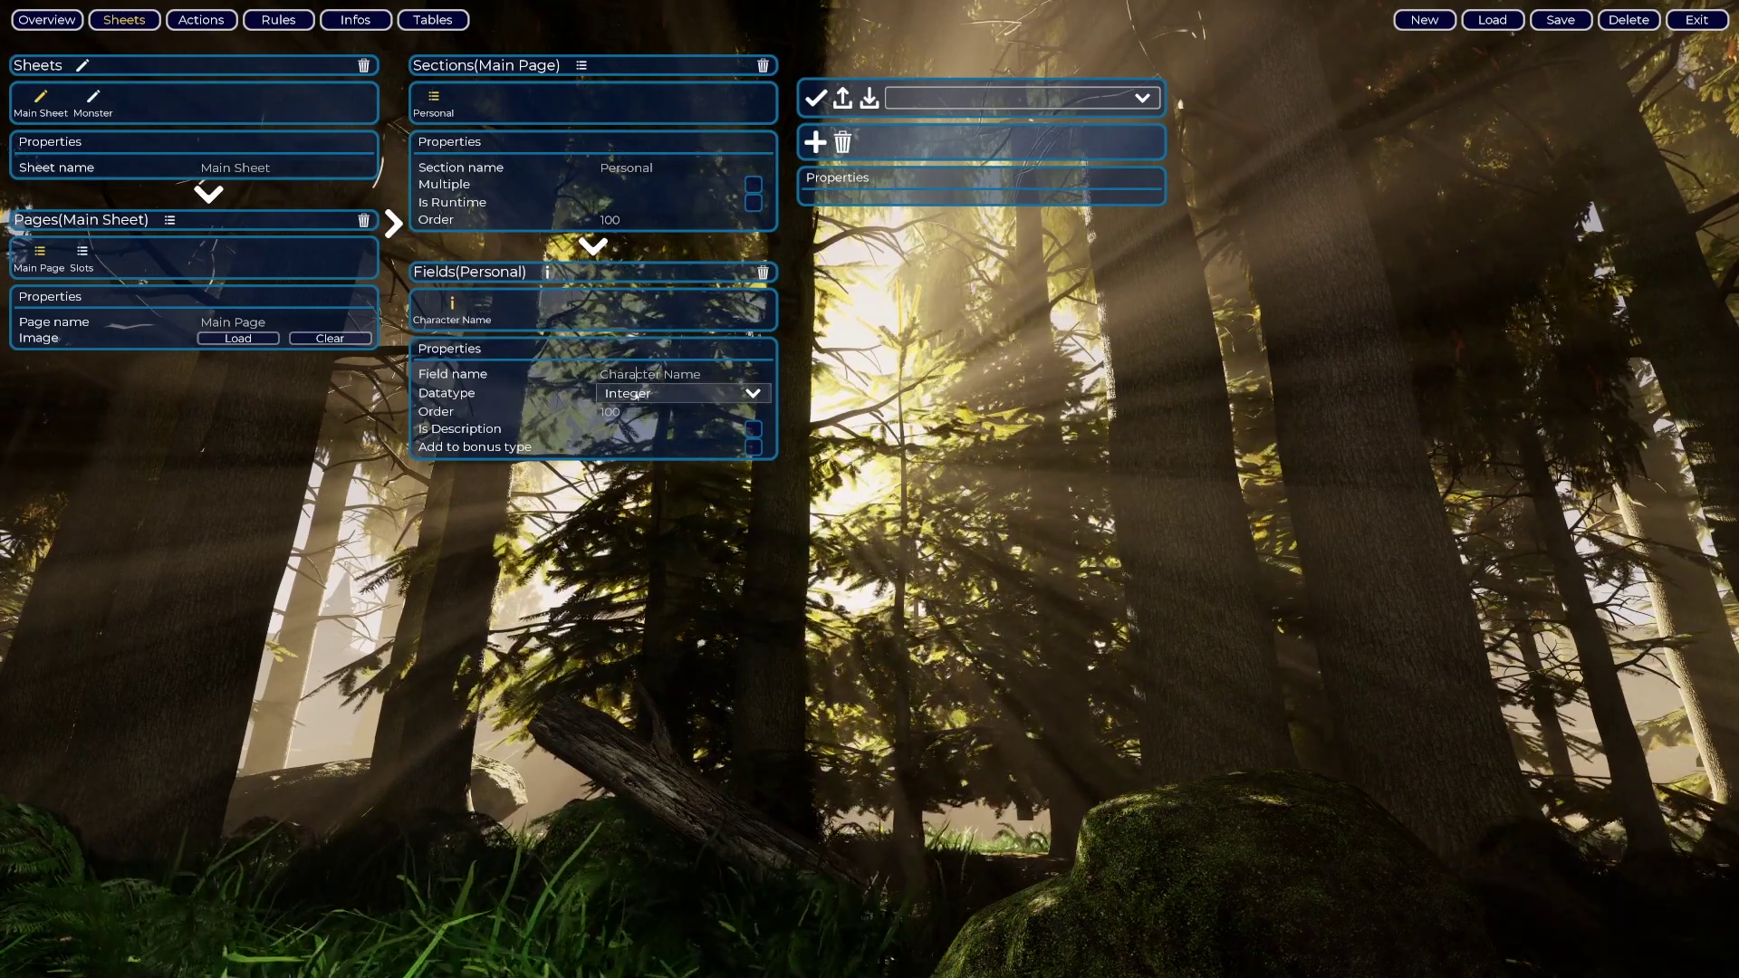
click(637, 394)
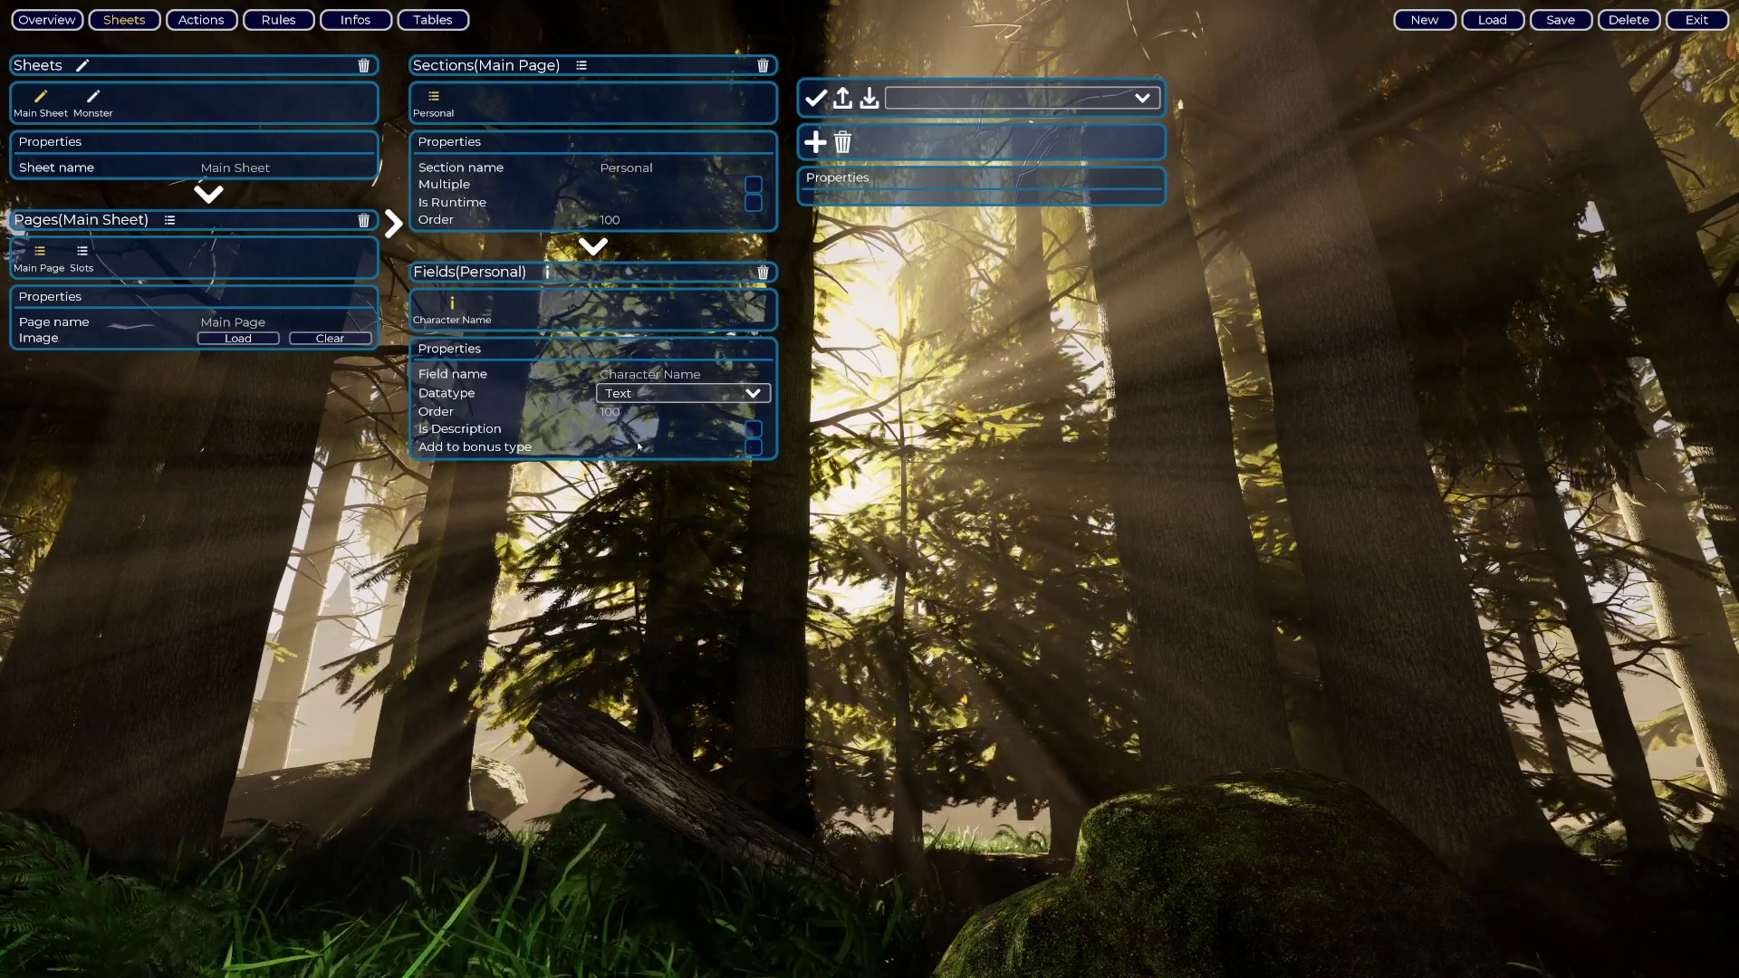
click(634, 412)
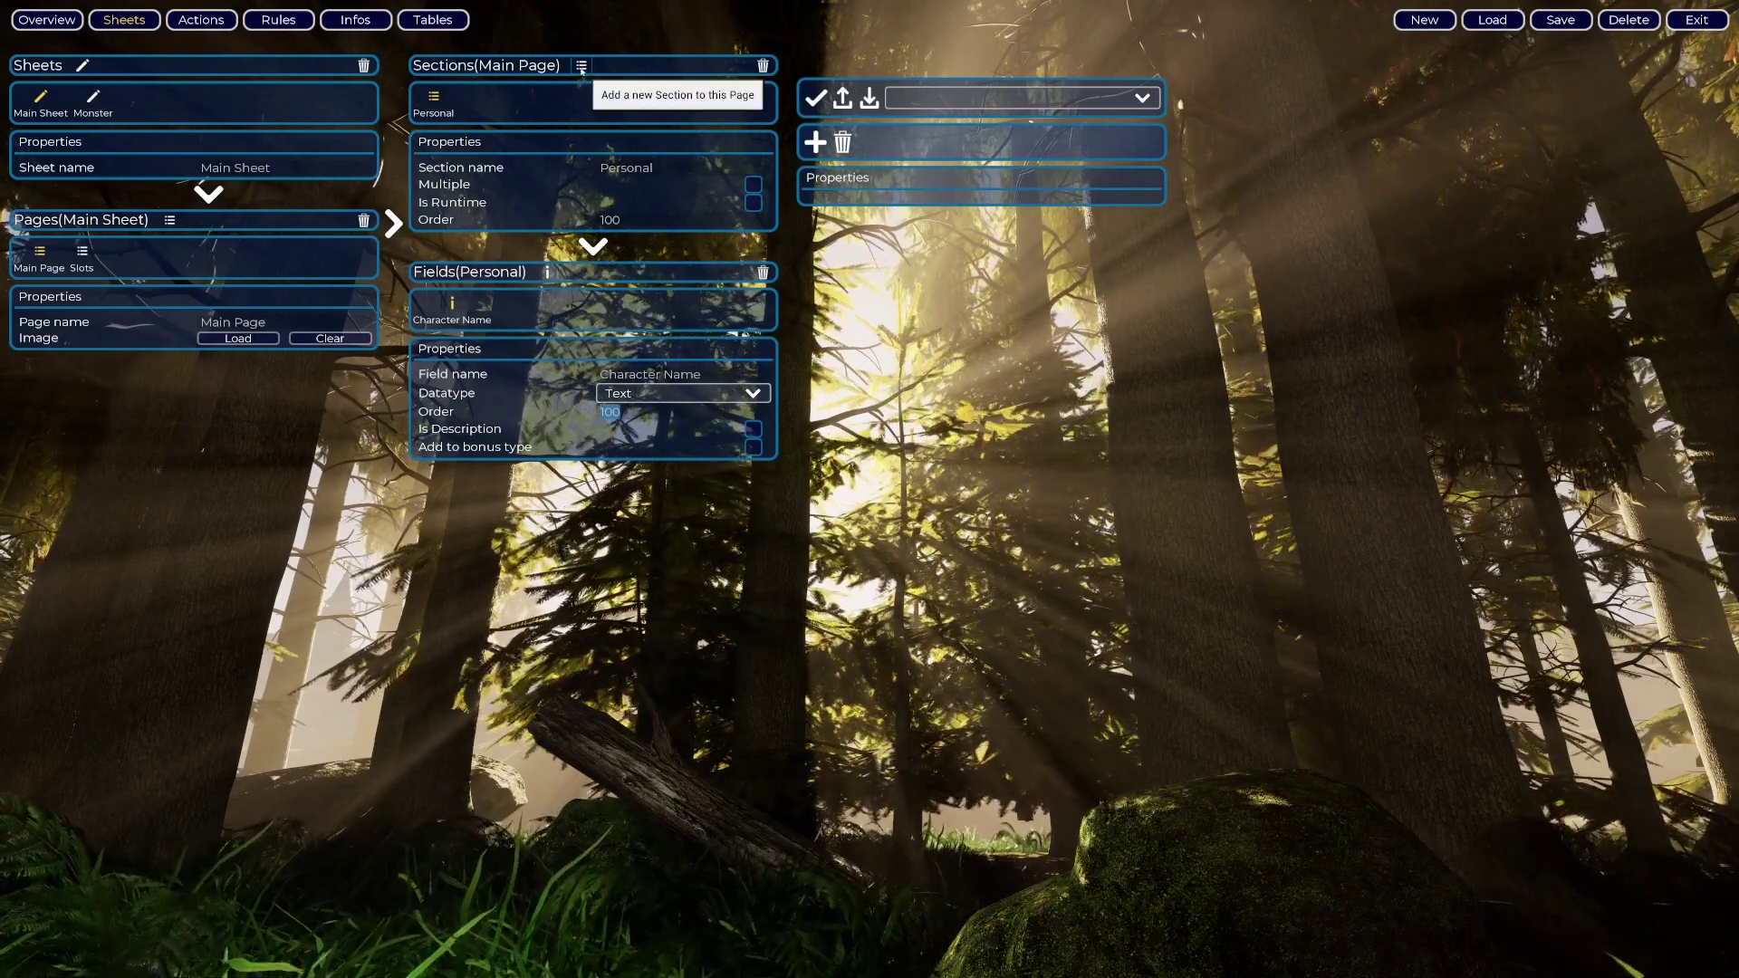
- Add a second section named Stats to the Main Page
click(582, 66)
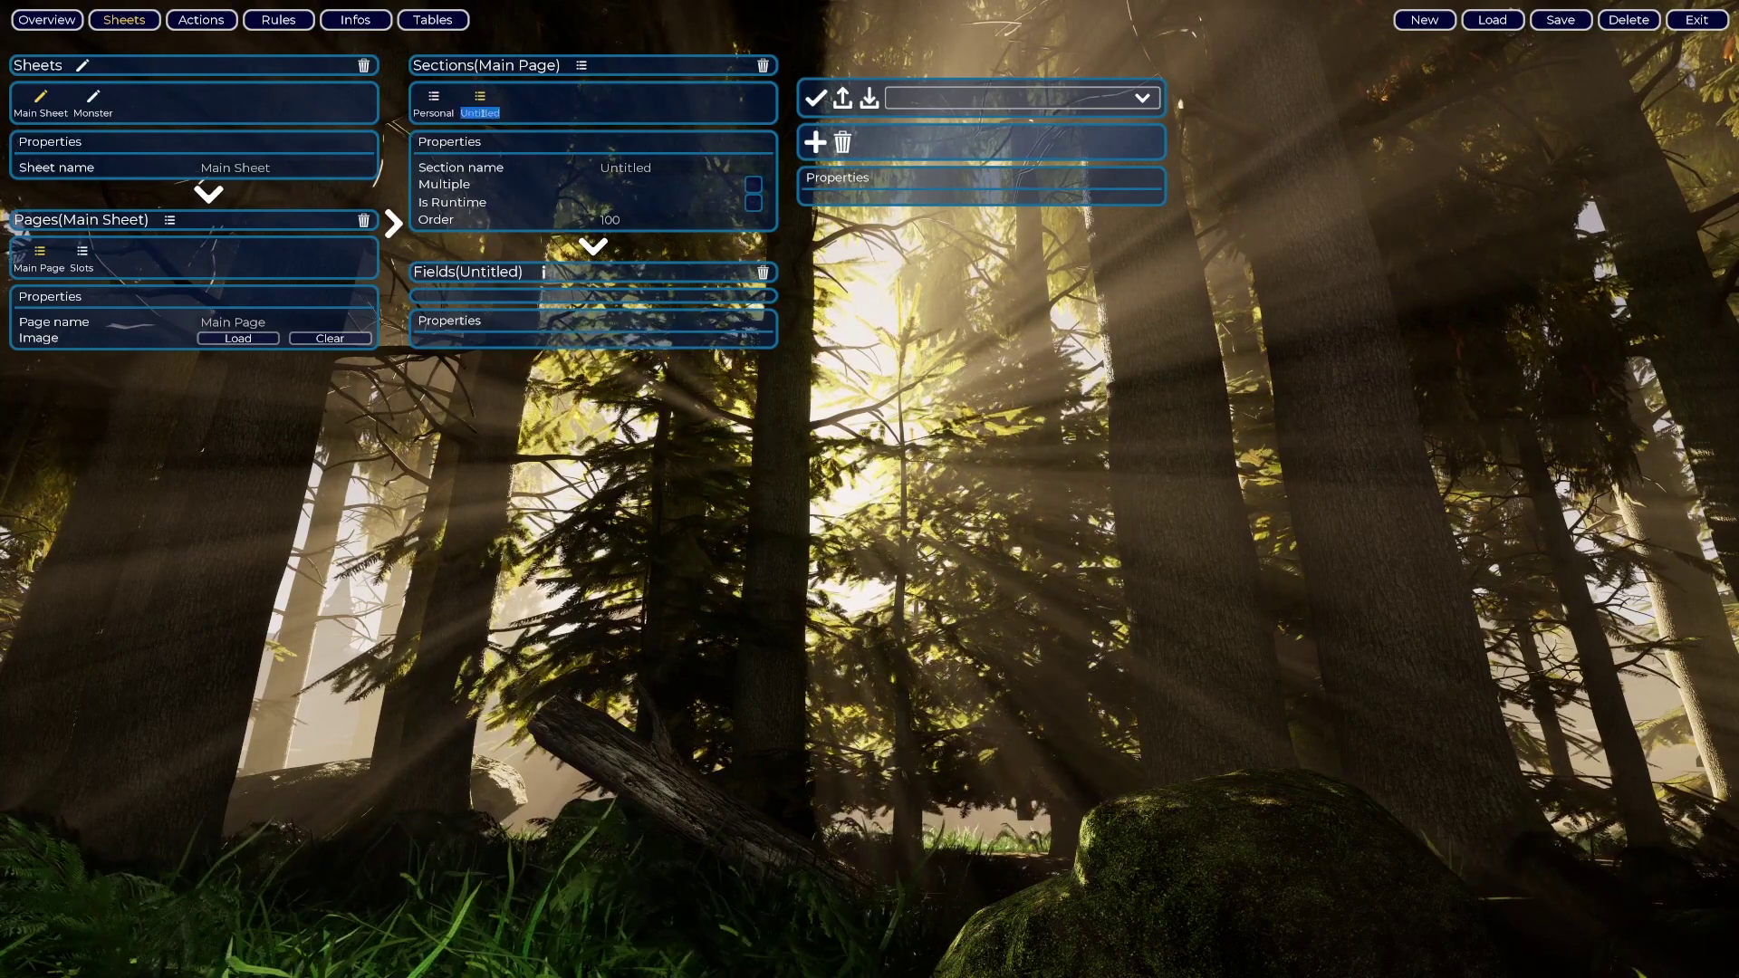
text(Stats)
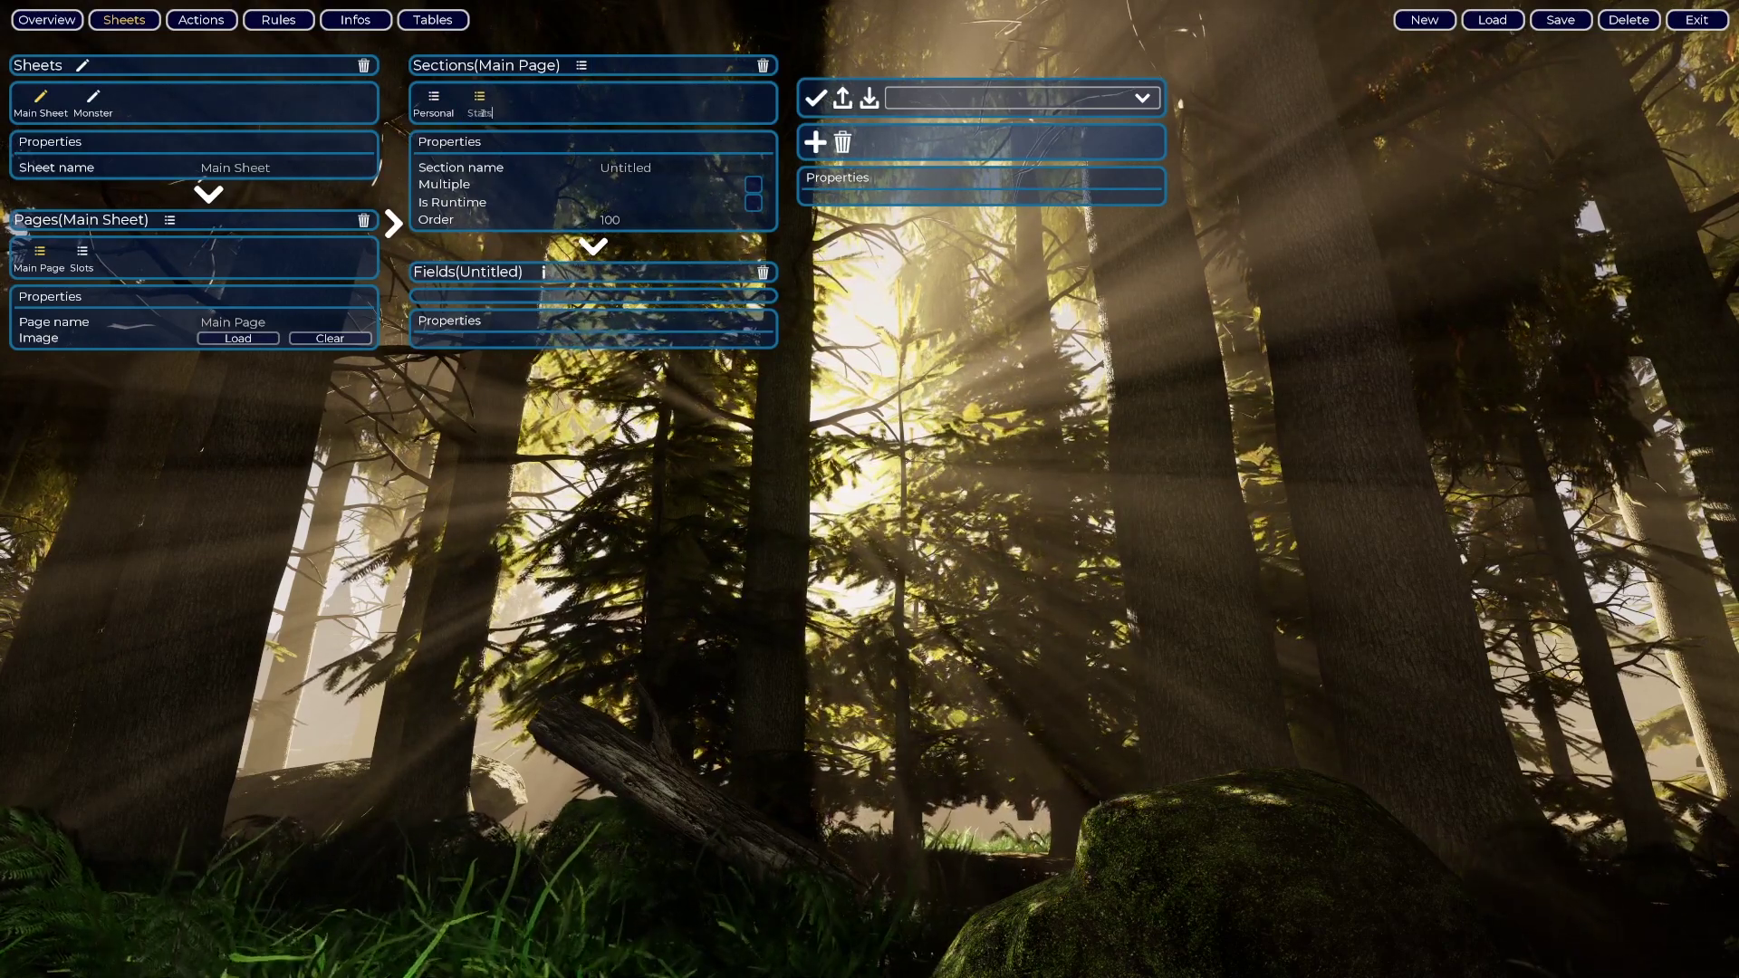
key(Return)
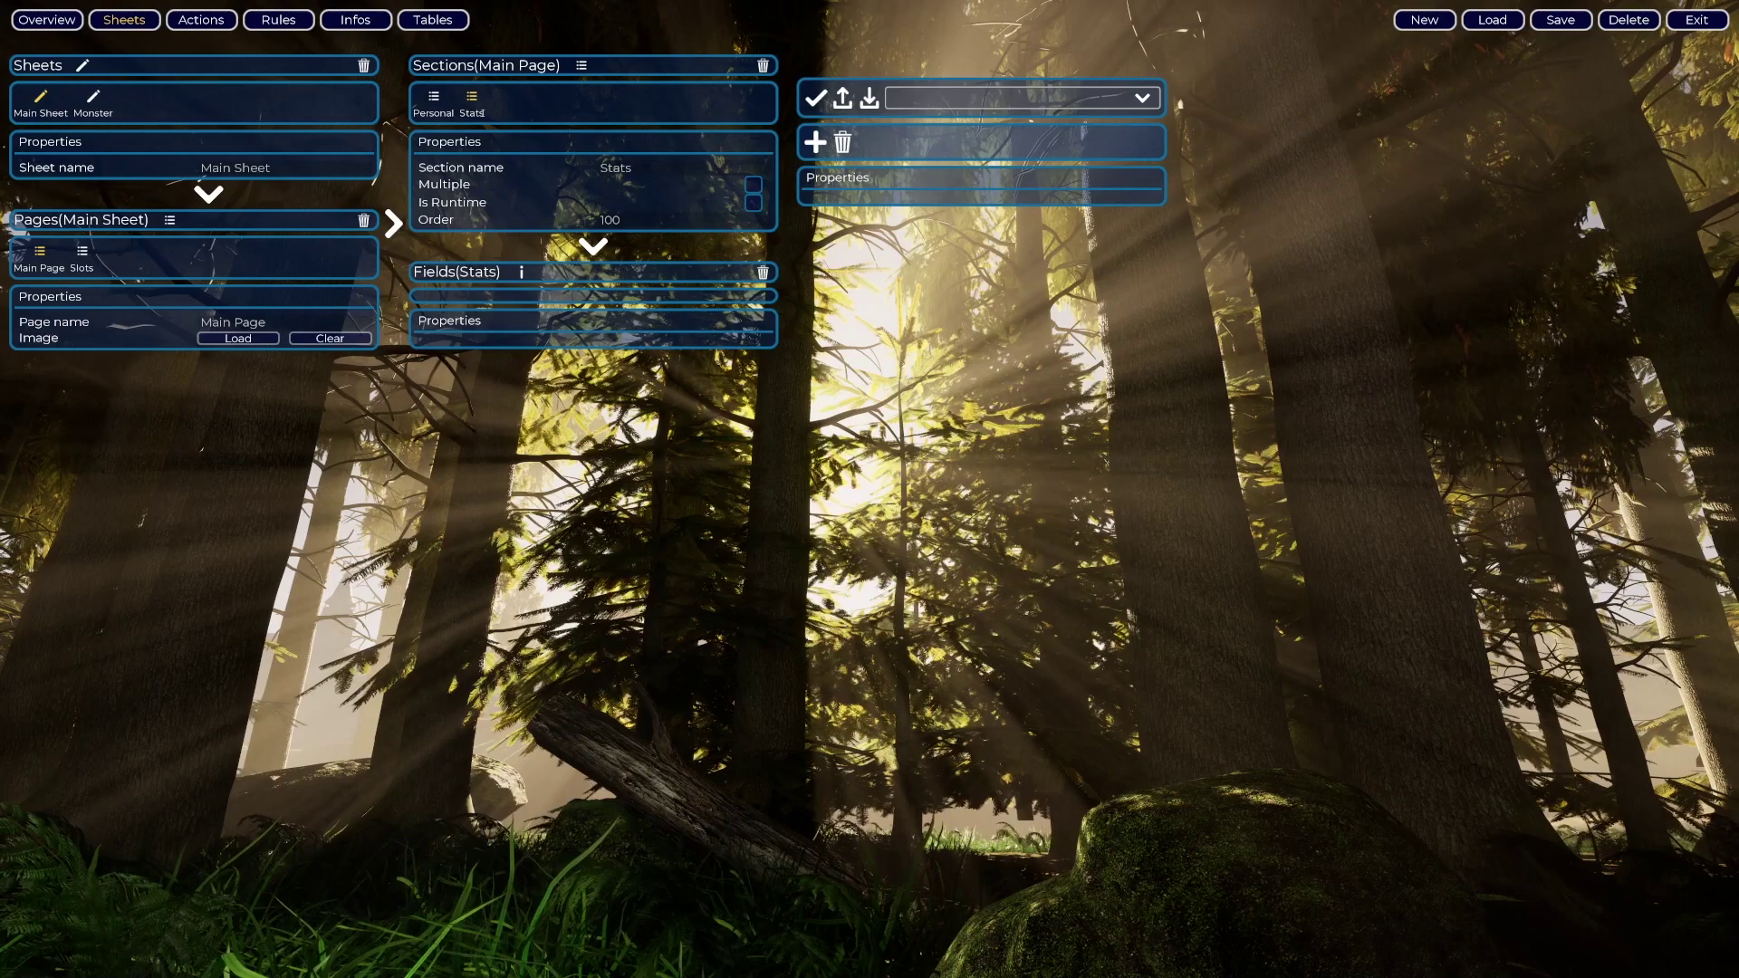
- Add four integer fields named STR, DEX, CON and INT to the Stats section
click(521, 273)
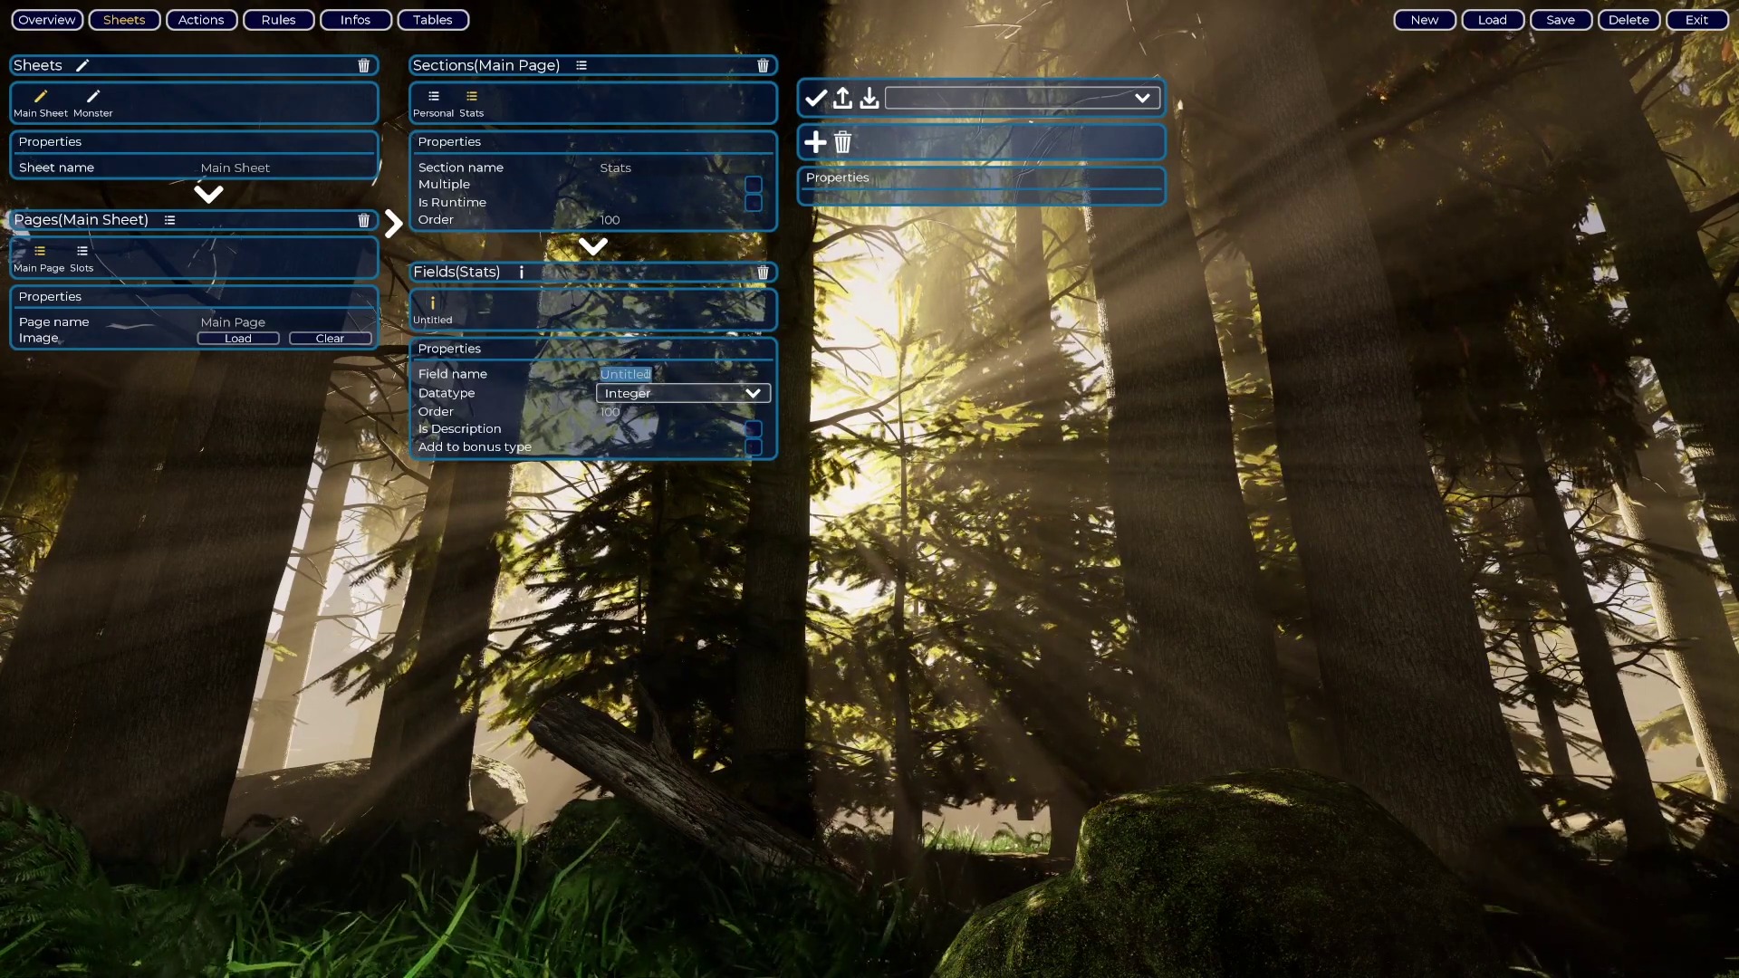
text(STR)
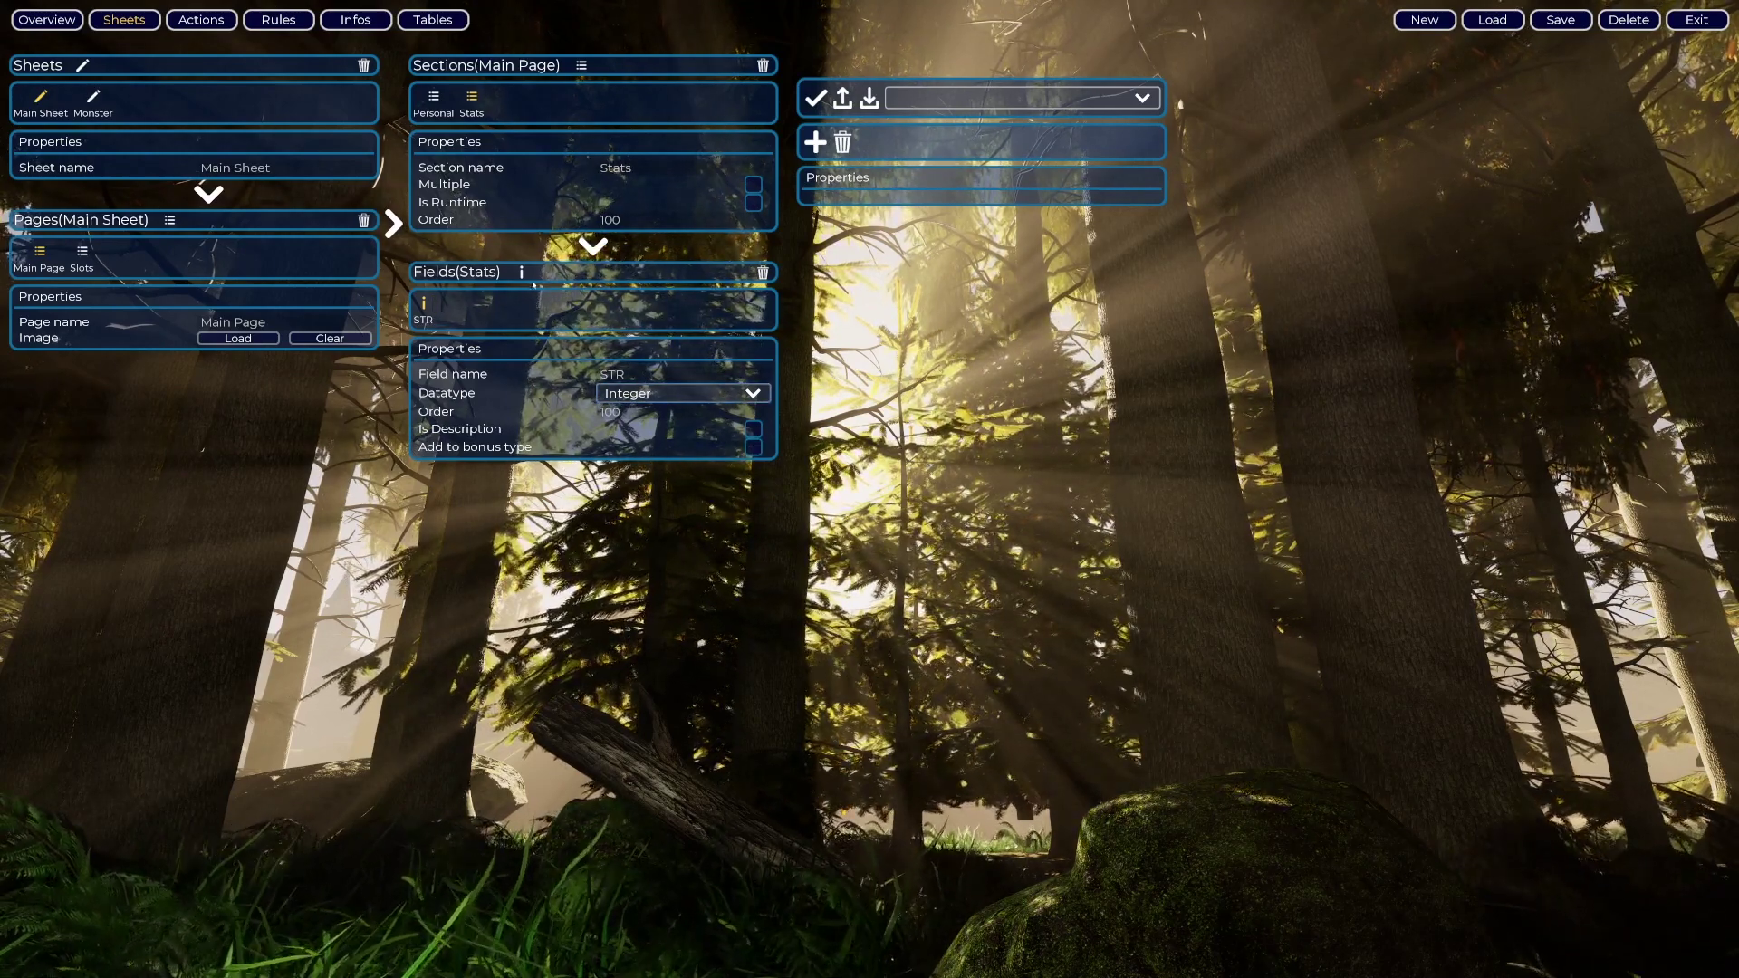
double_click(473, 318)
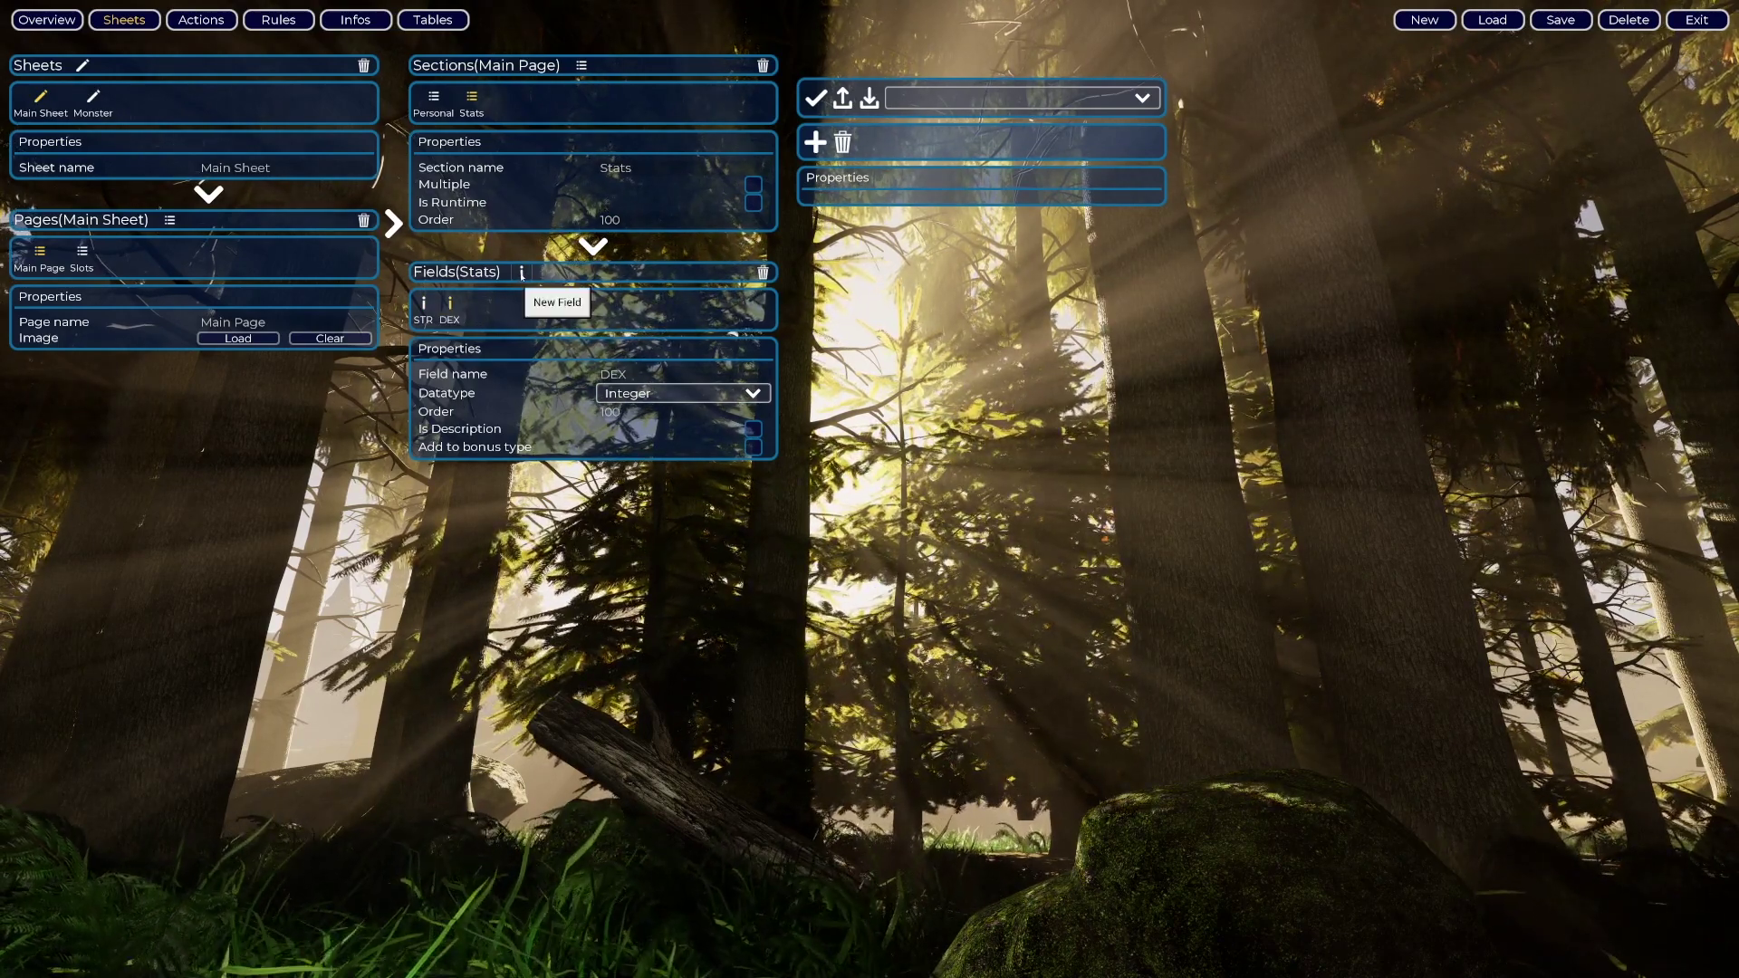
text(CON)
key(Return)
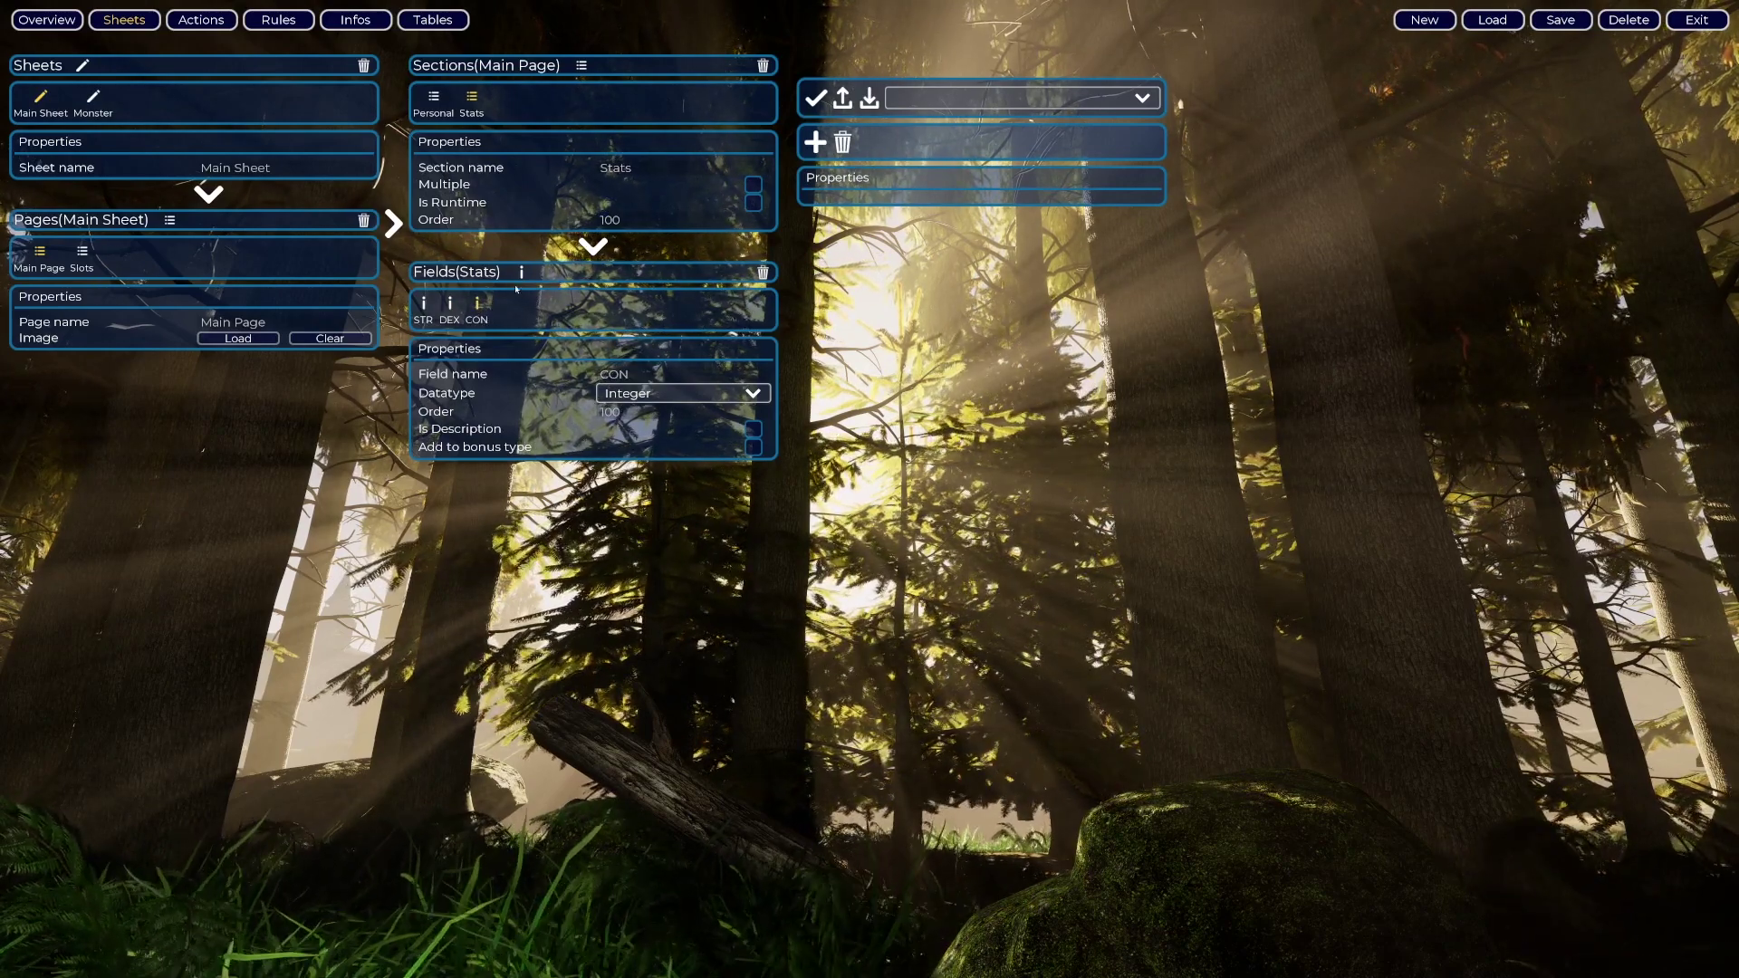
click(521, 273)
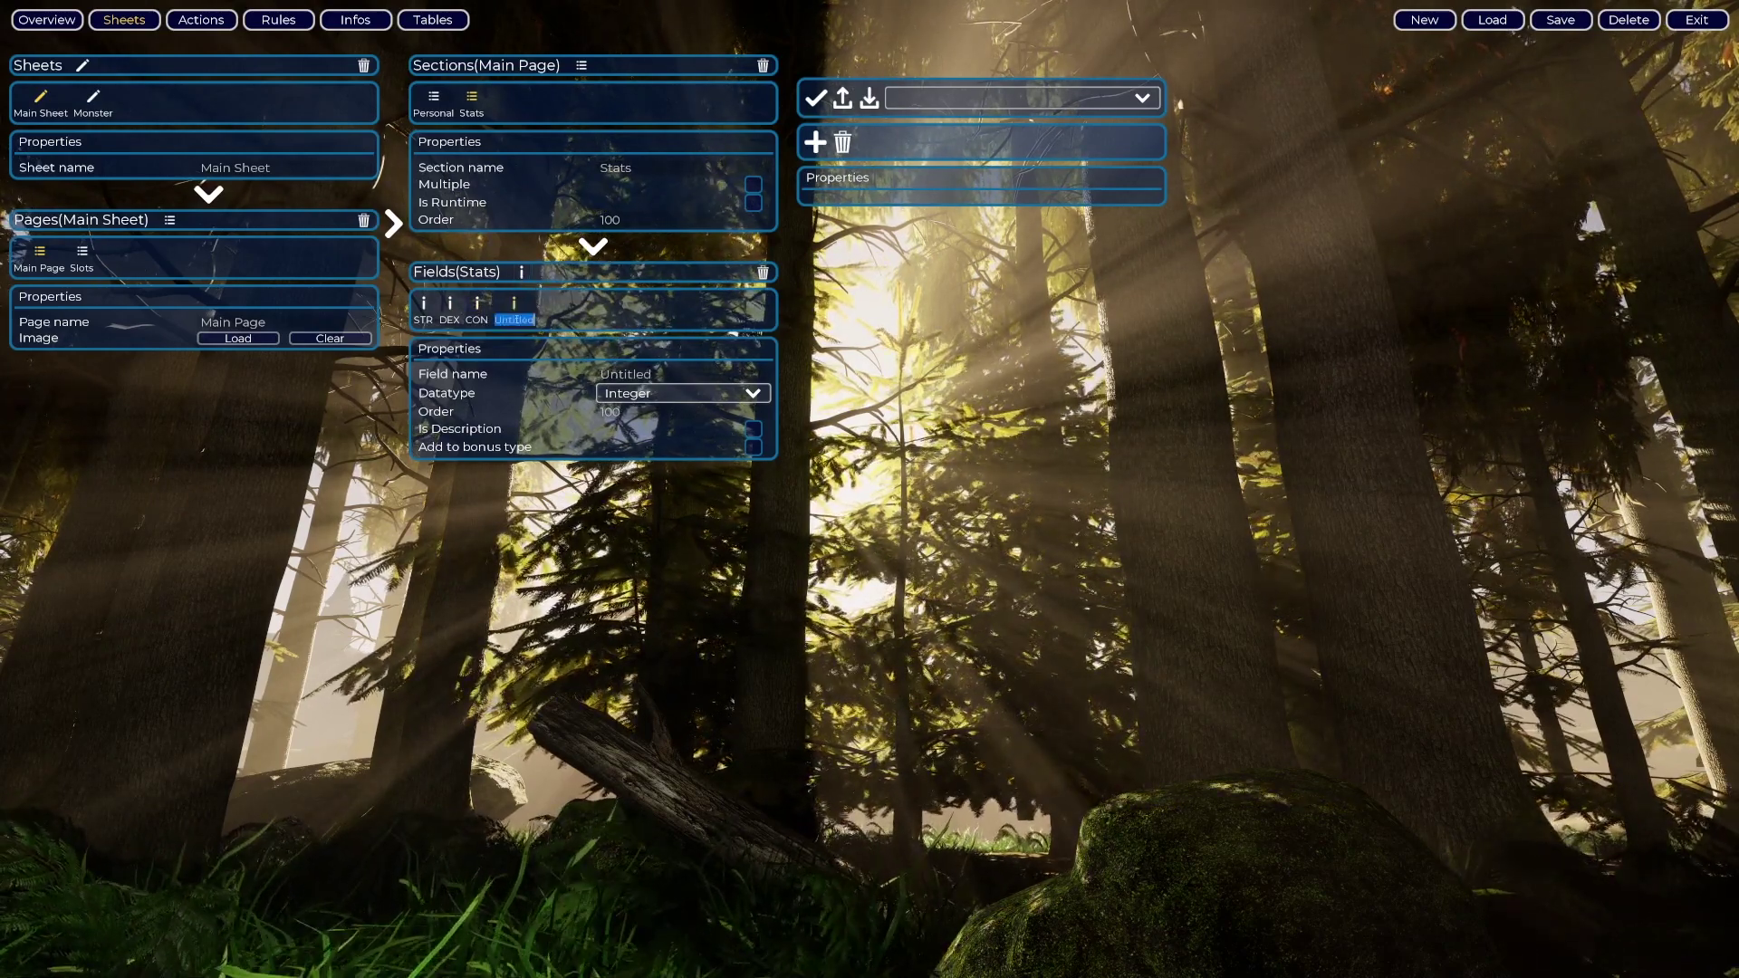
text(INT)
key(Return)
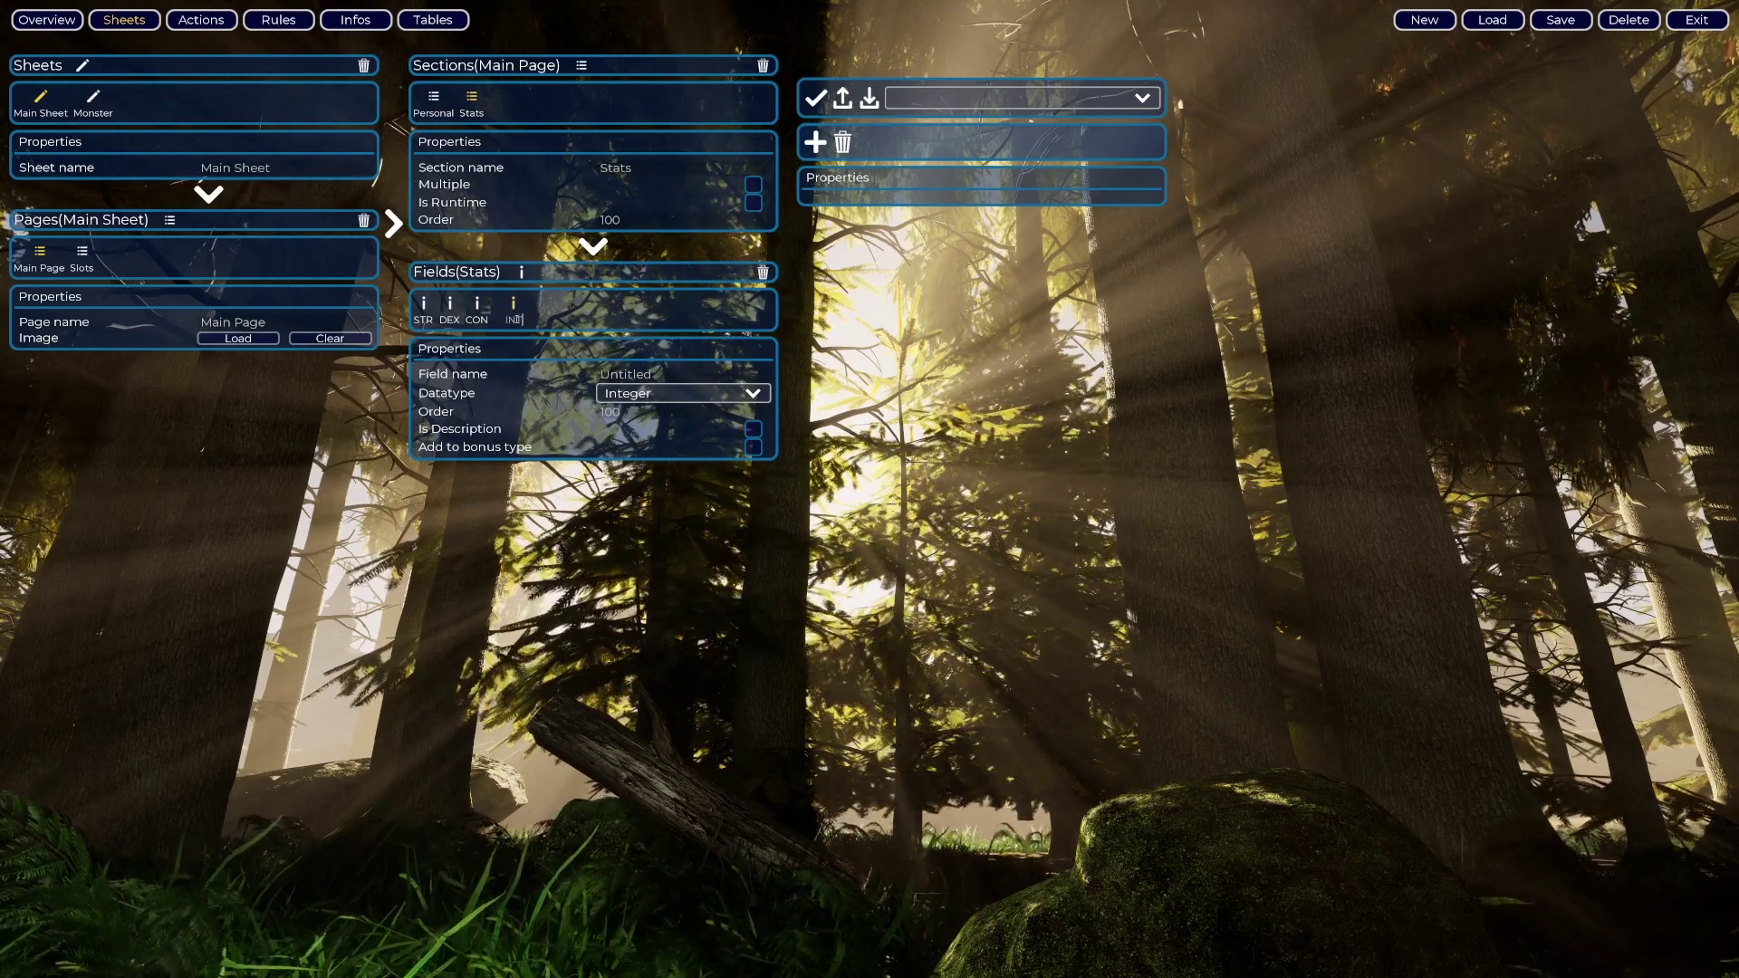
- Add two more integer fields named WIS and CHA to the Stats section
click(521, 273)
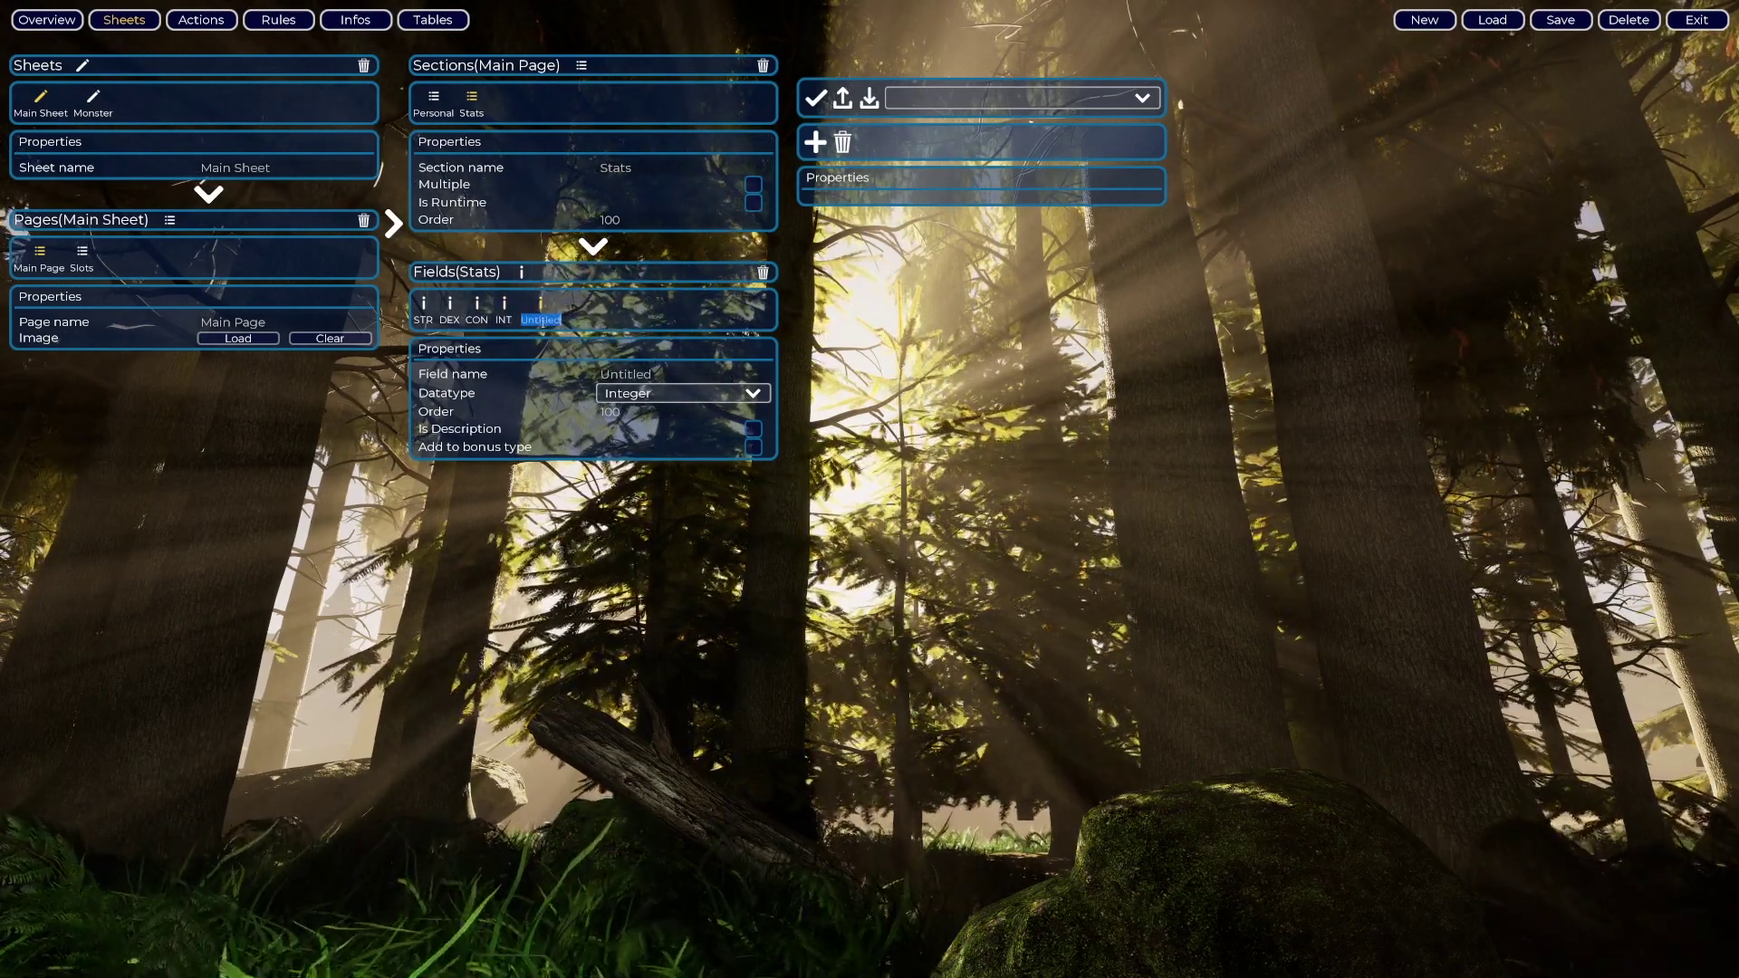
text(WIS)
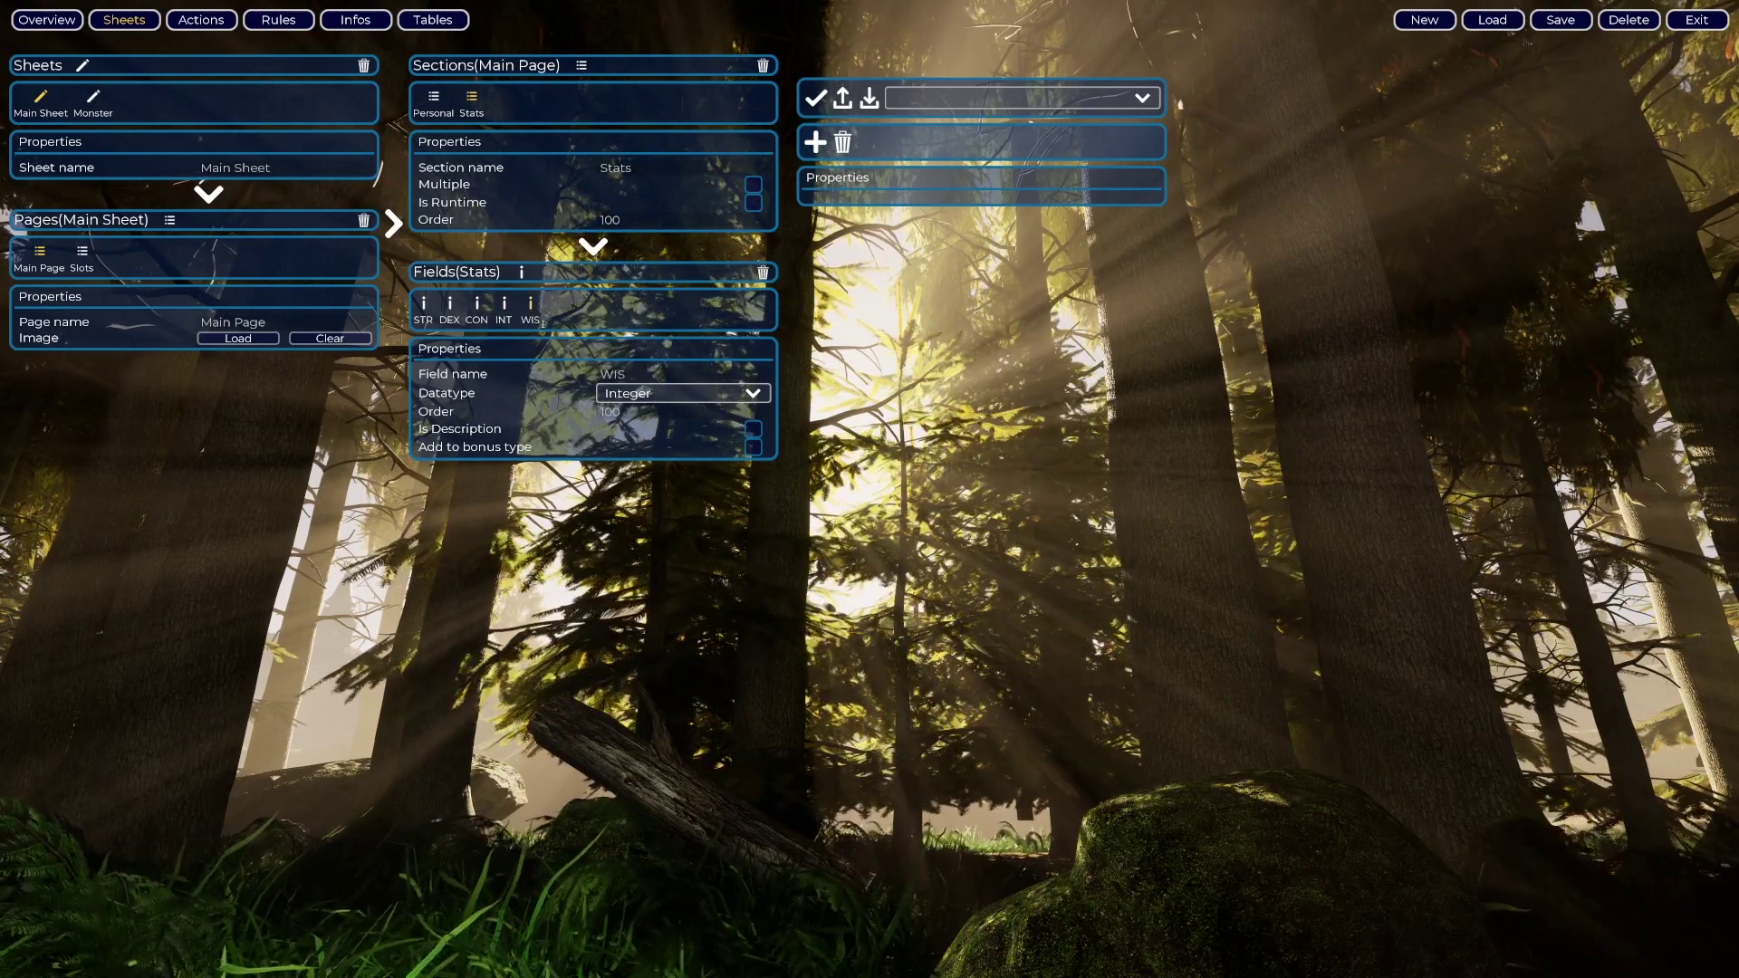
click(524, 273)
text(CHA)
- Save the rule set in the GameRules folder, editing the number in the Tutorial criteria file name
click(1560, 19)
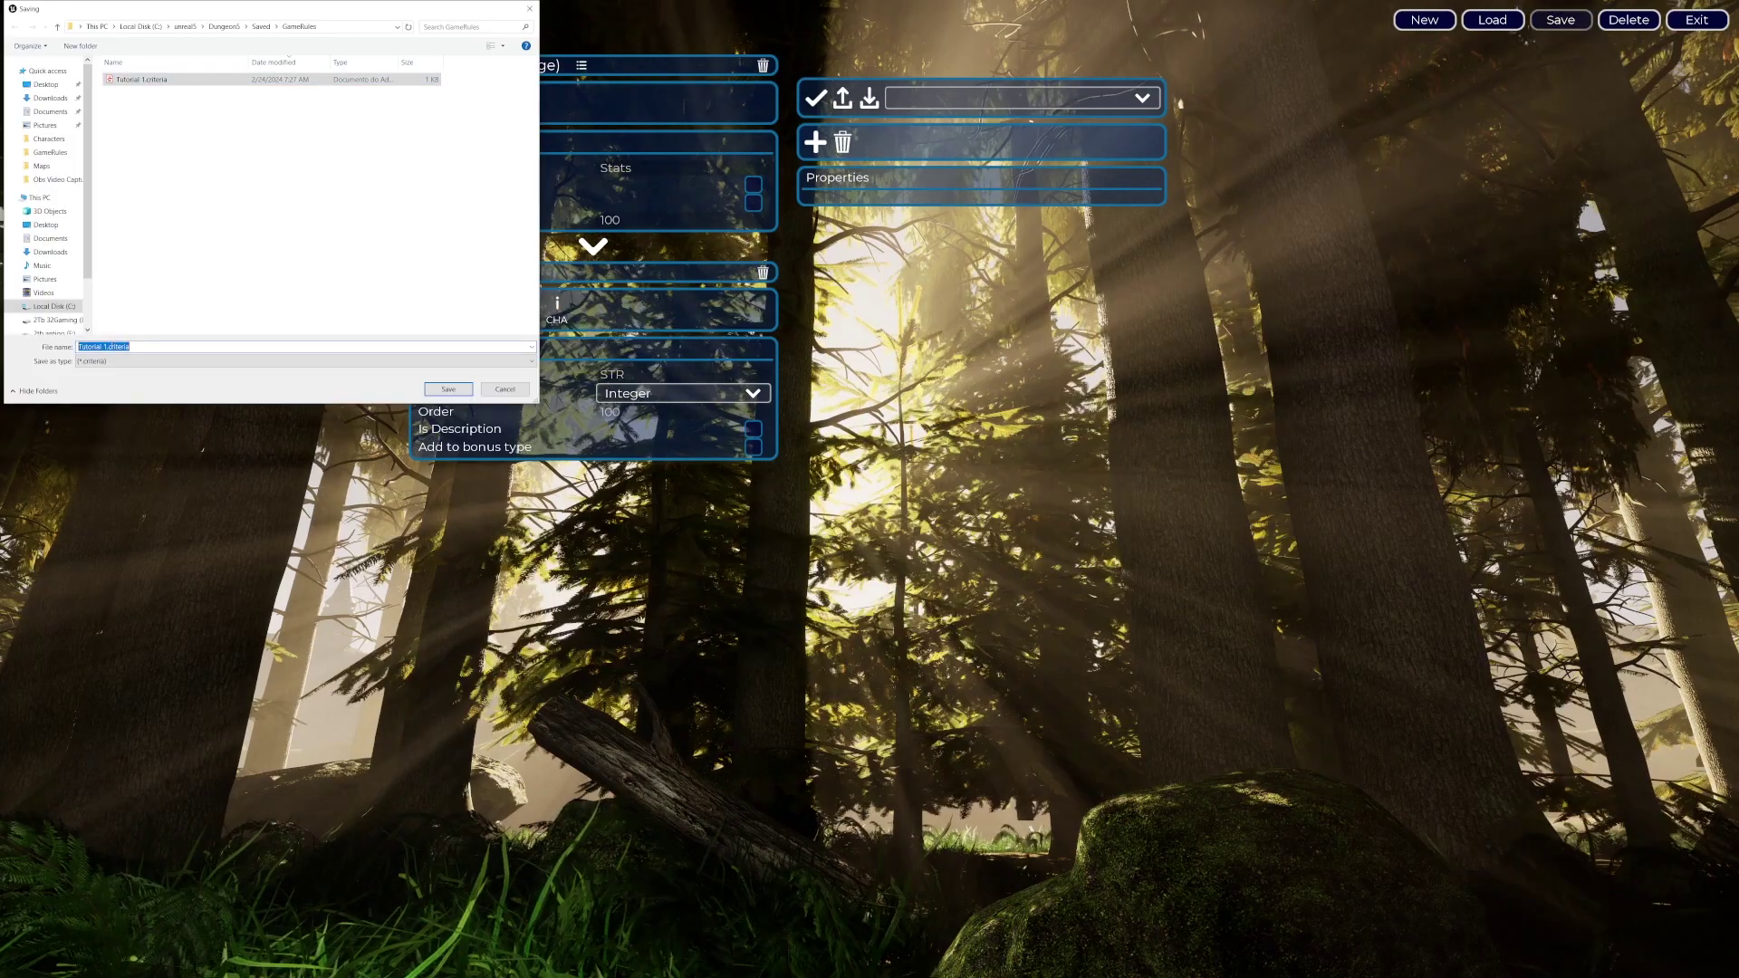
click(106, 347)
key(BackSpace)
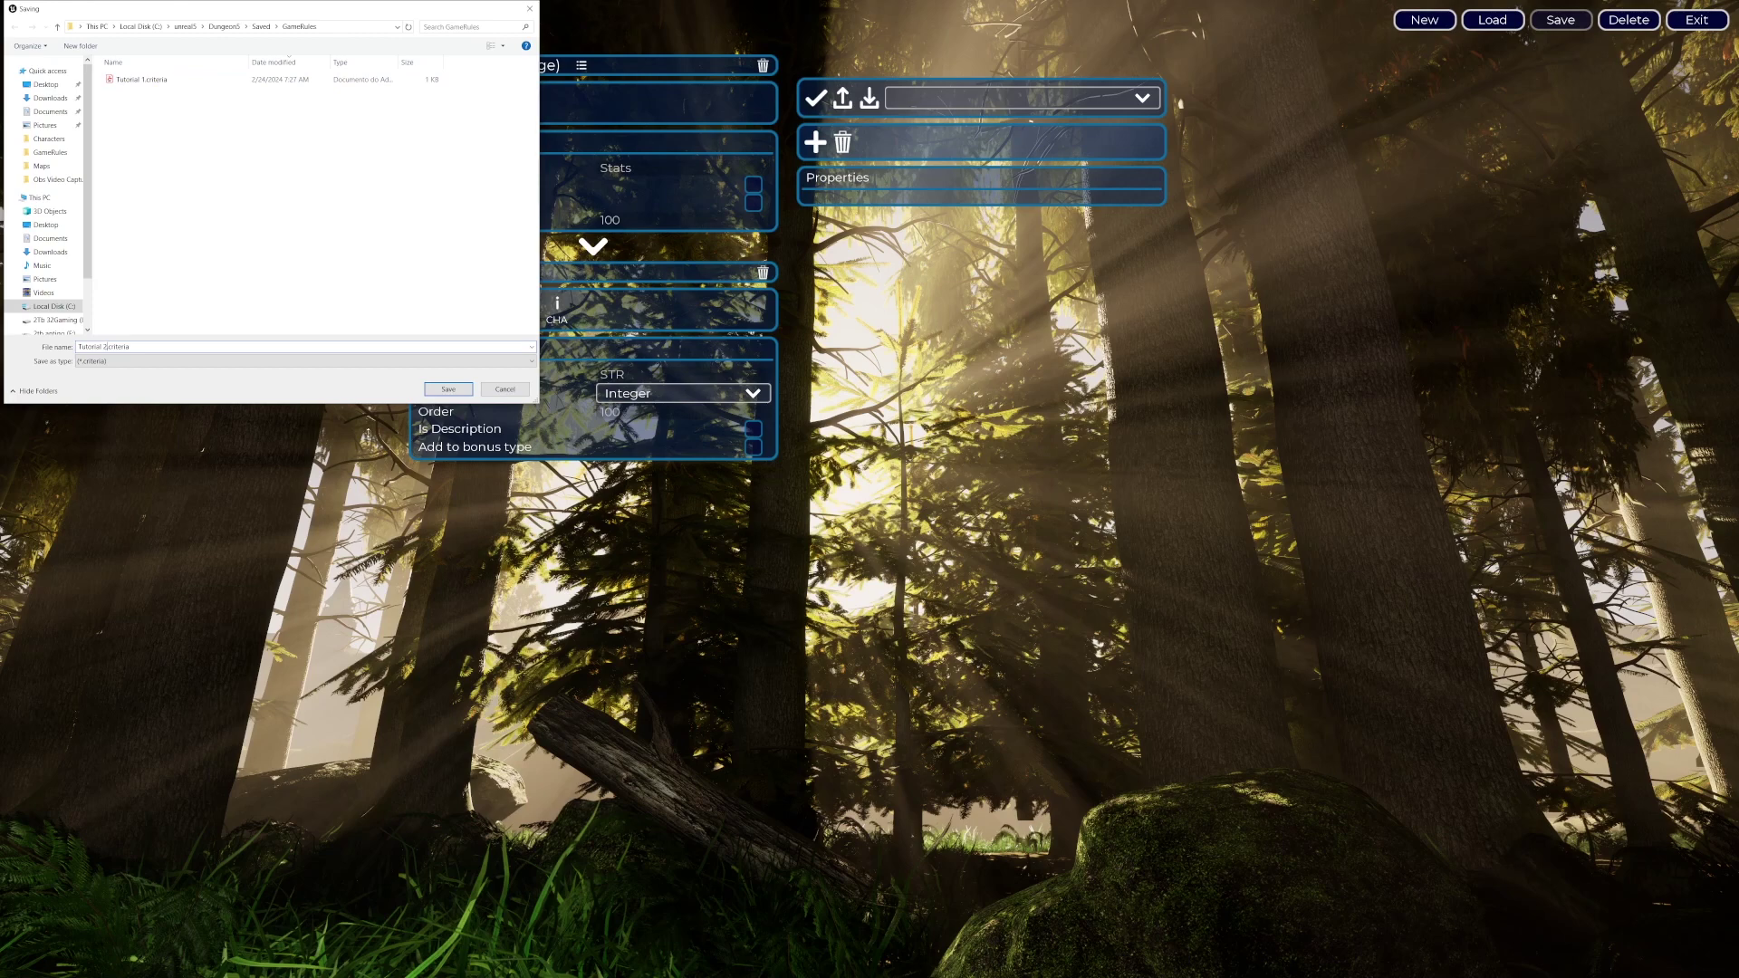
click(440, 393)
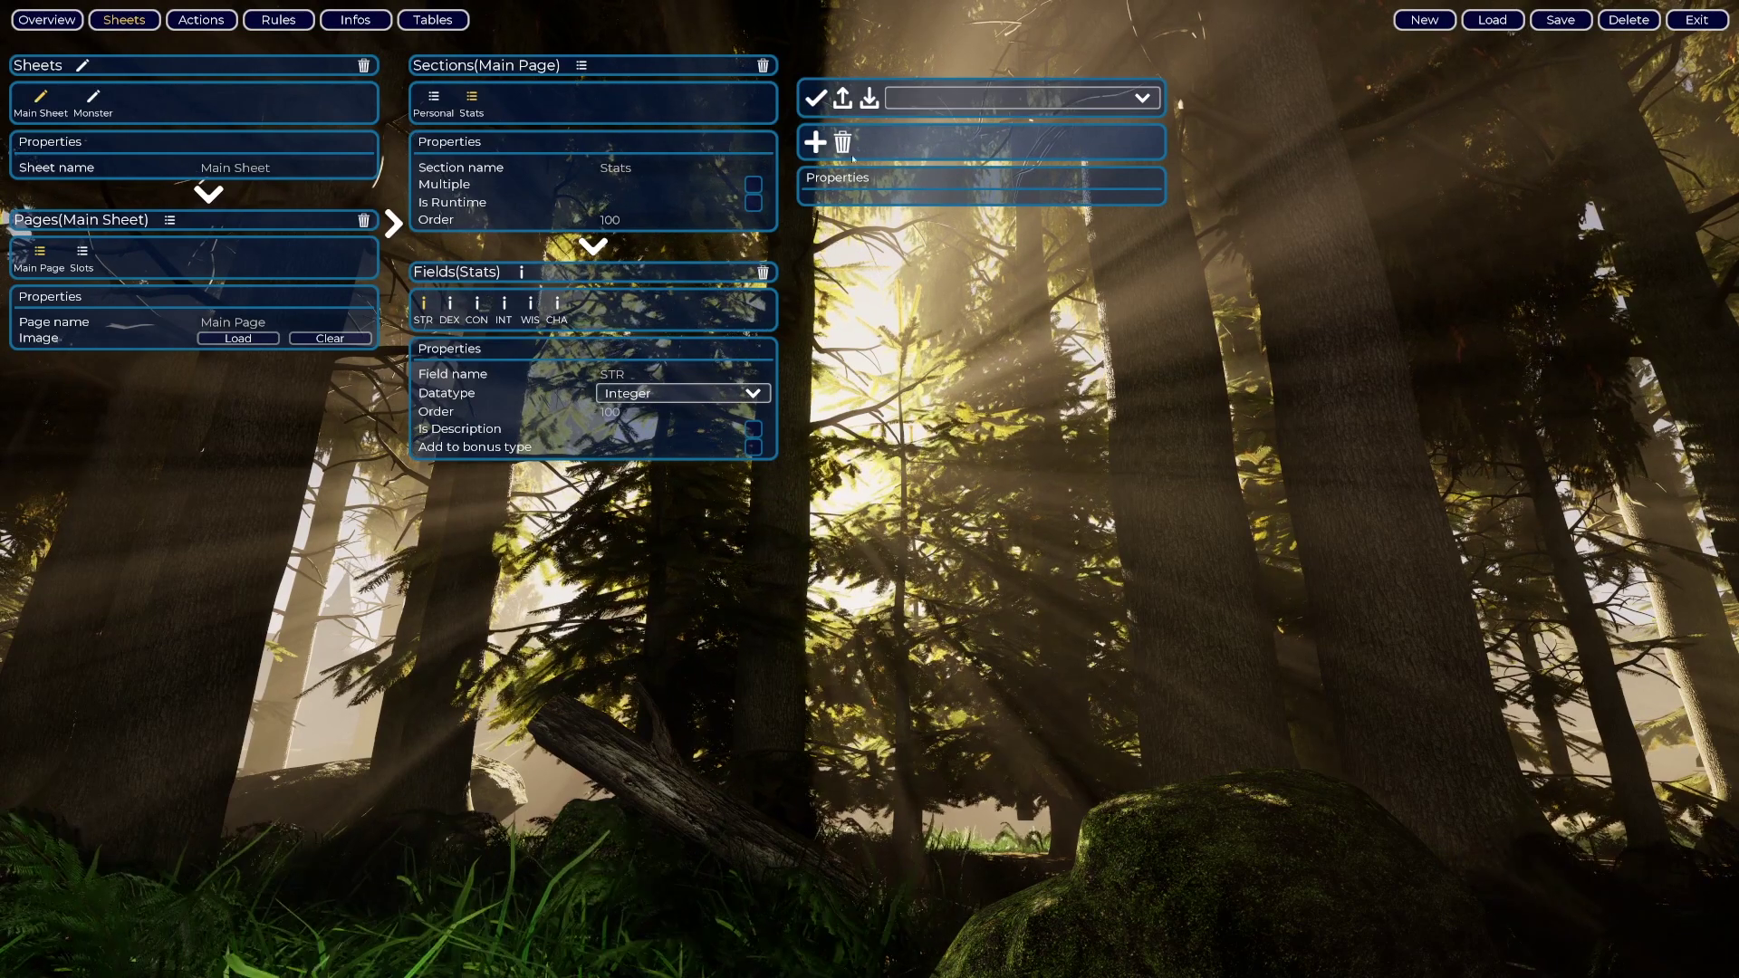
- Create a new preview of the Main Page and enter Konnorian as the Character Name
click(817, 100)
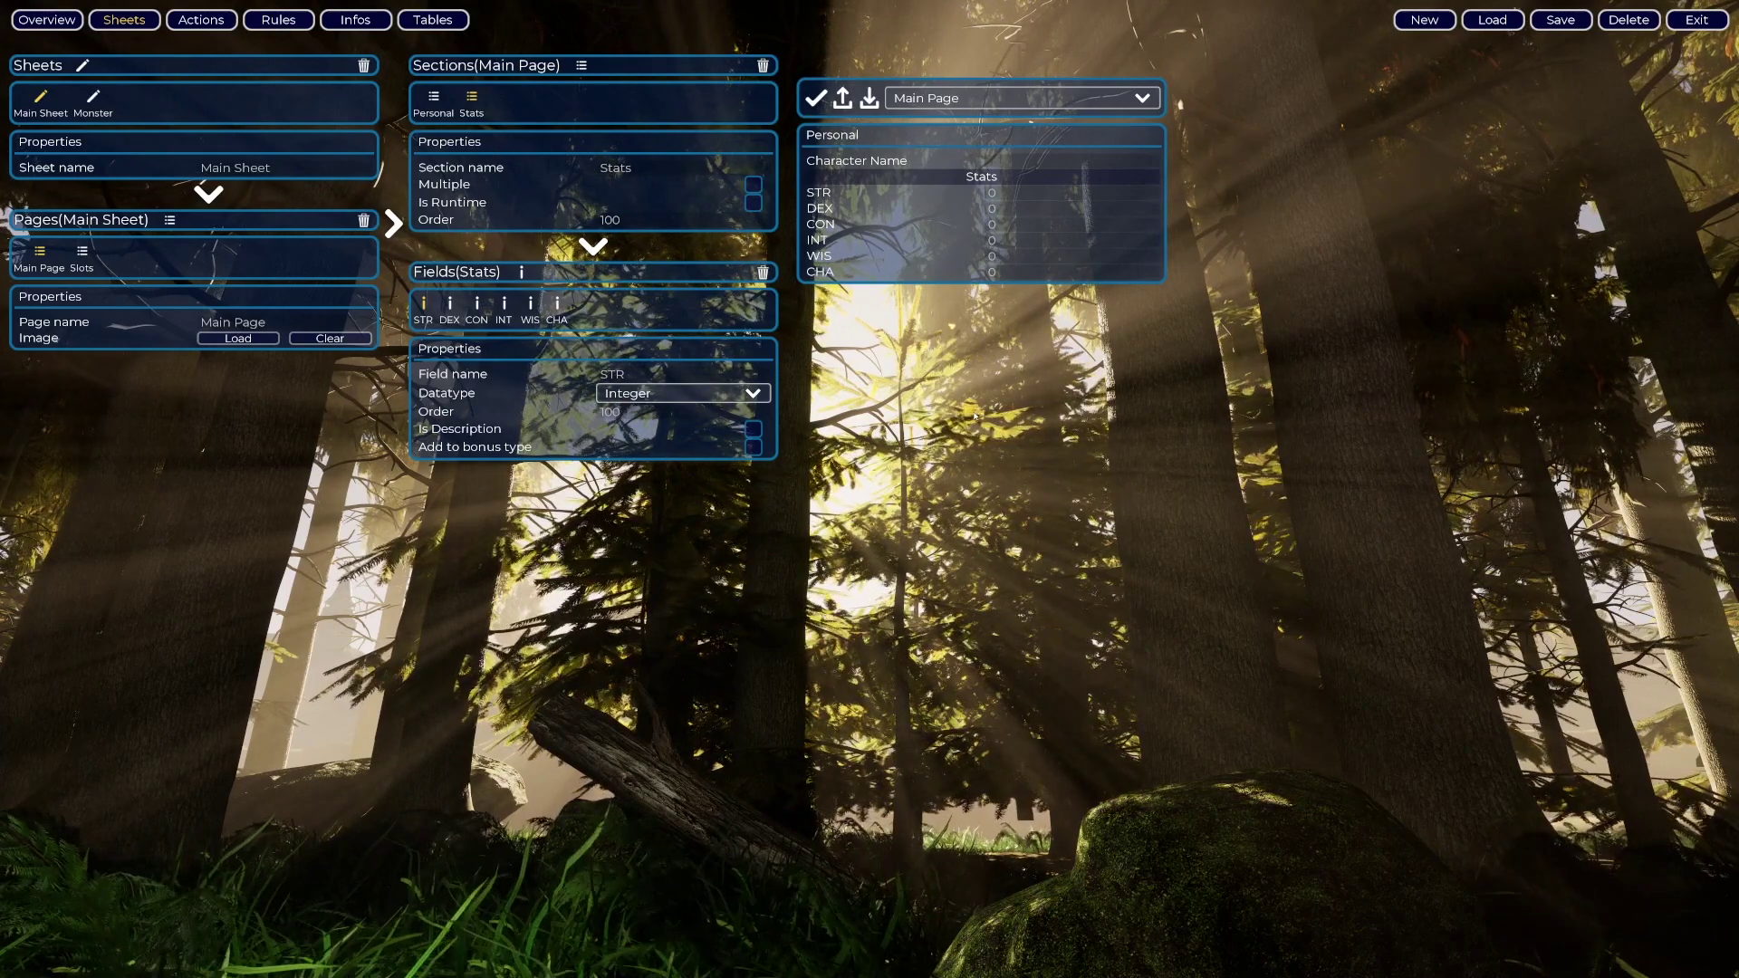
click(1064, 163)
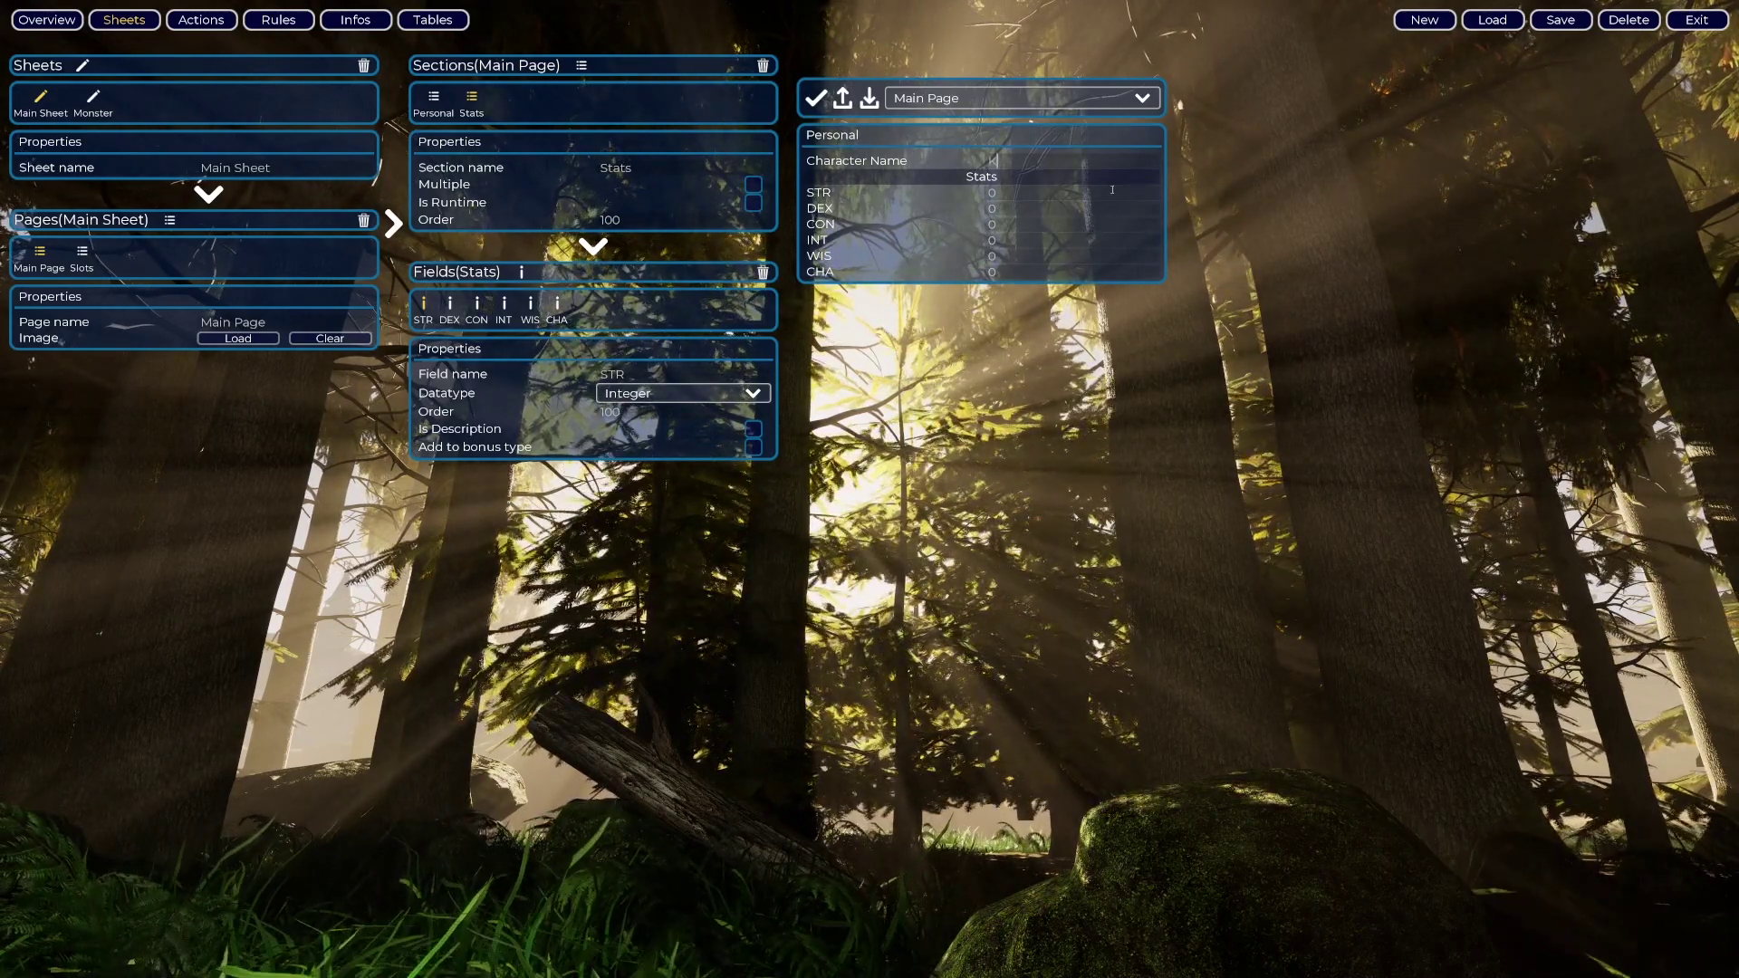
text(Konnorian)
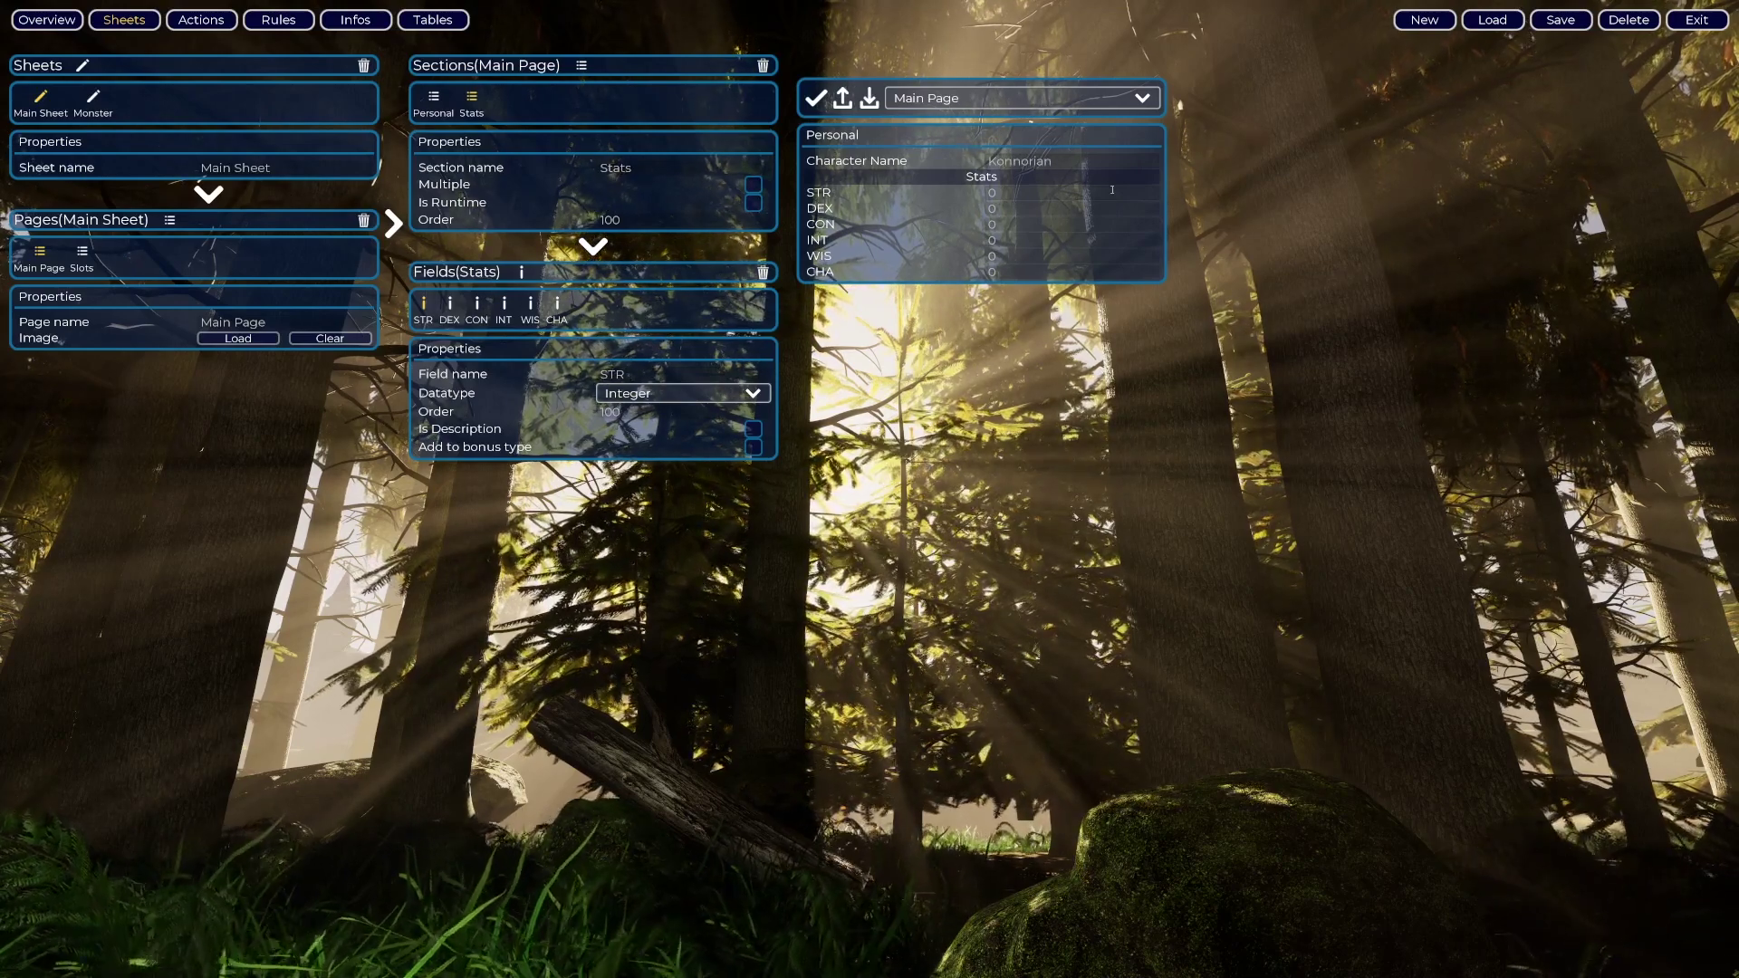
- Fill in the previewed character's stats: STR 18, DEX 13, CON 16, INT 12, WIS 14 and CHA 17
click(1004, 193)
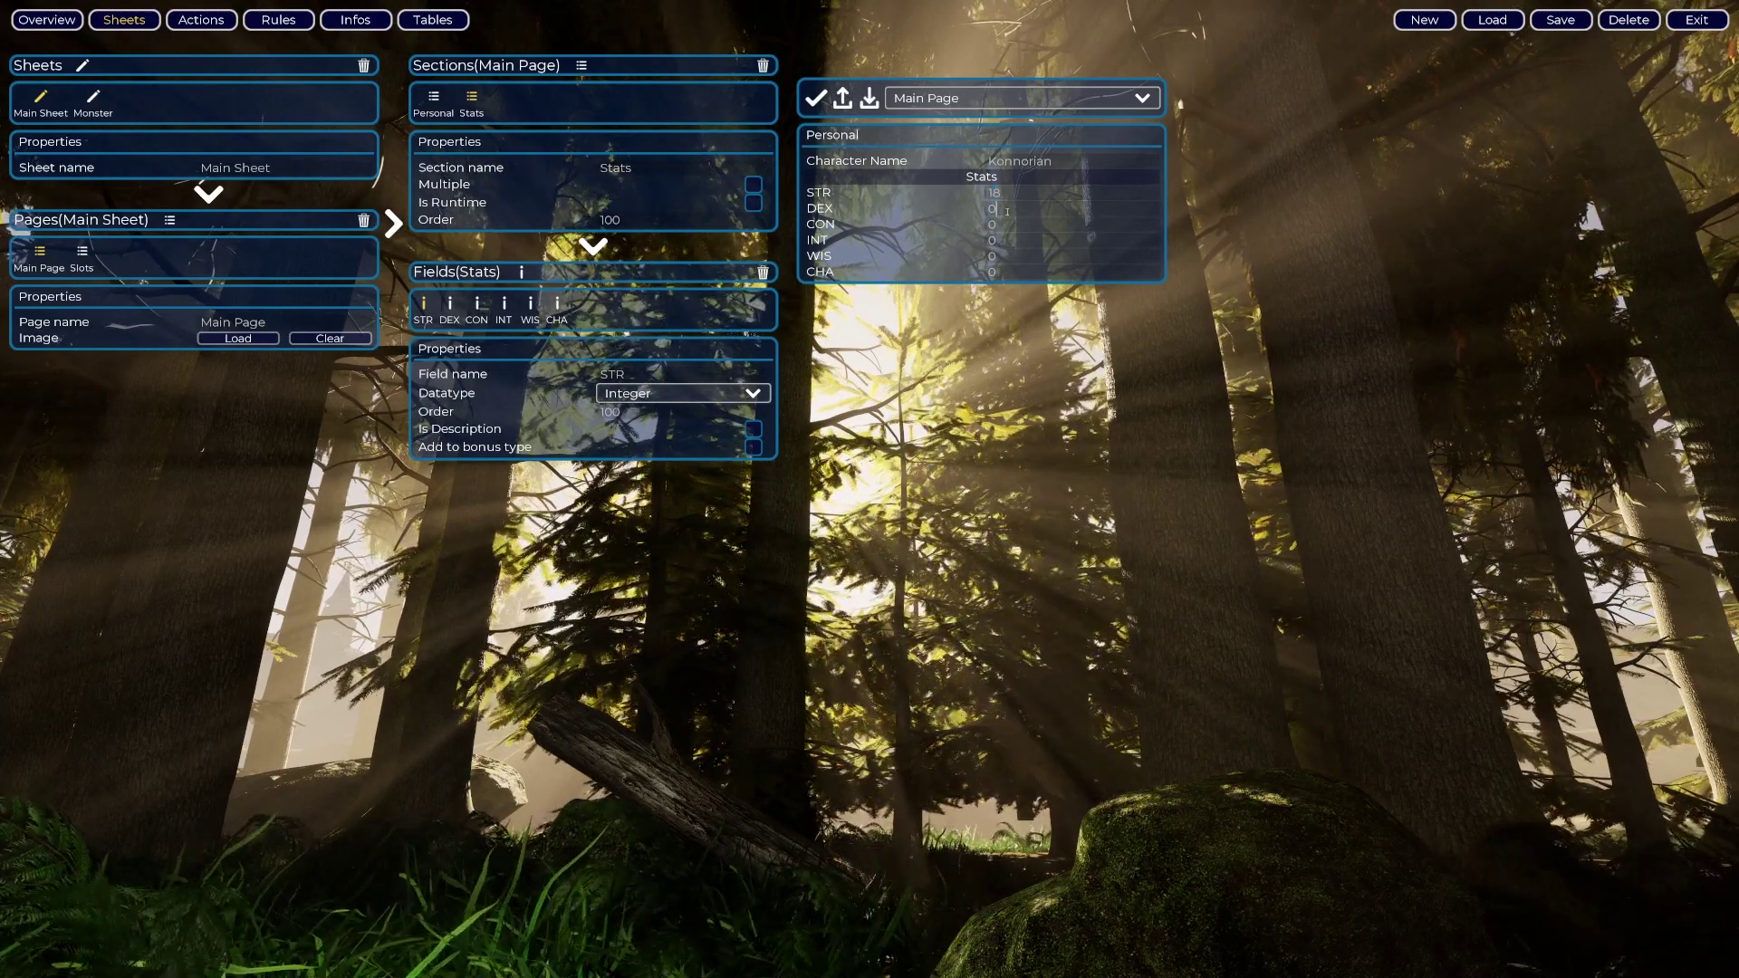
double_click(1006, 211)
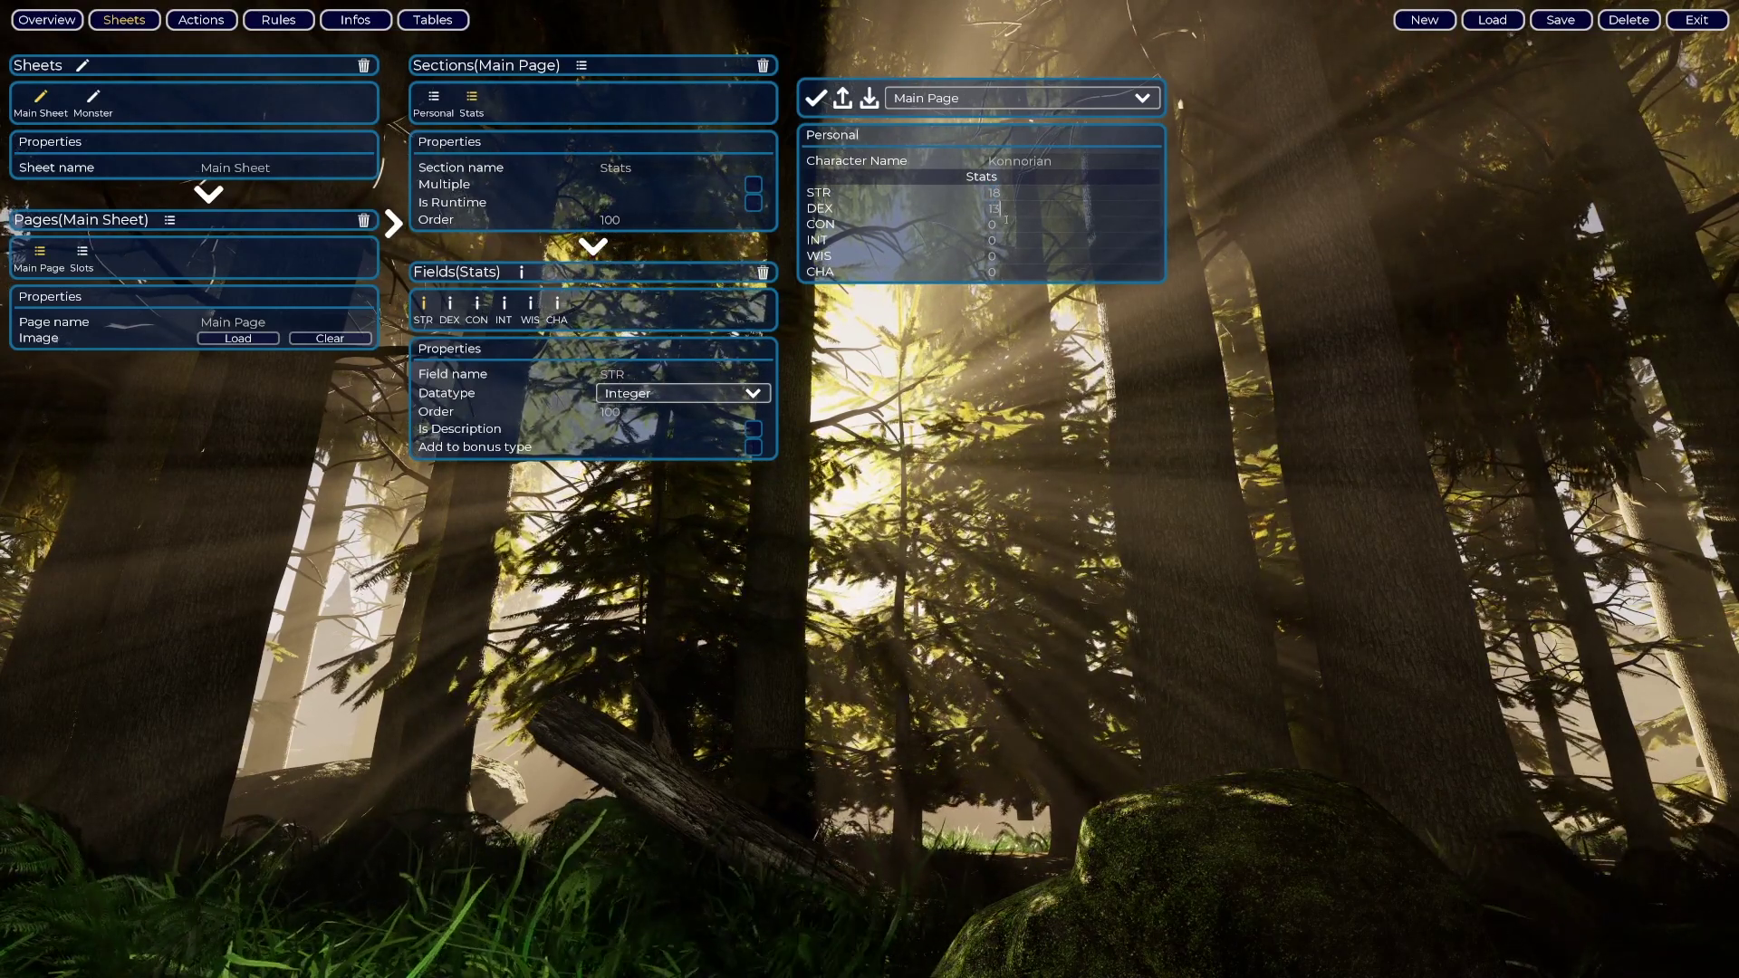
double_click(994, 225)
text(16)
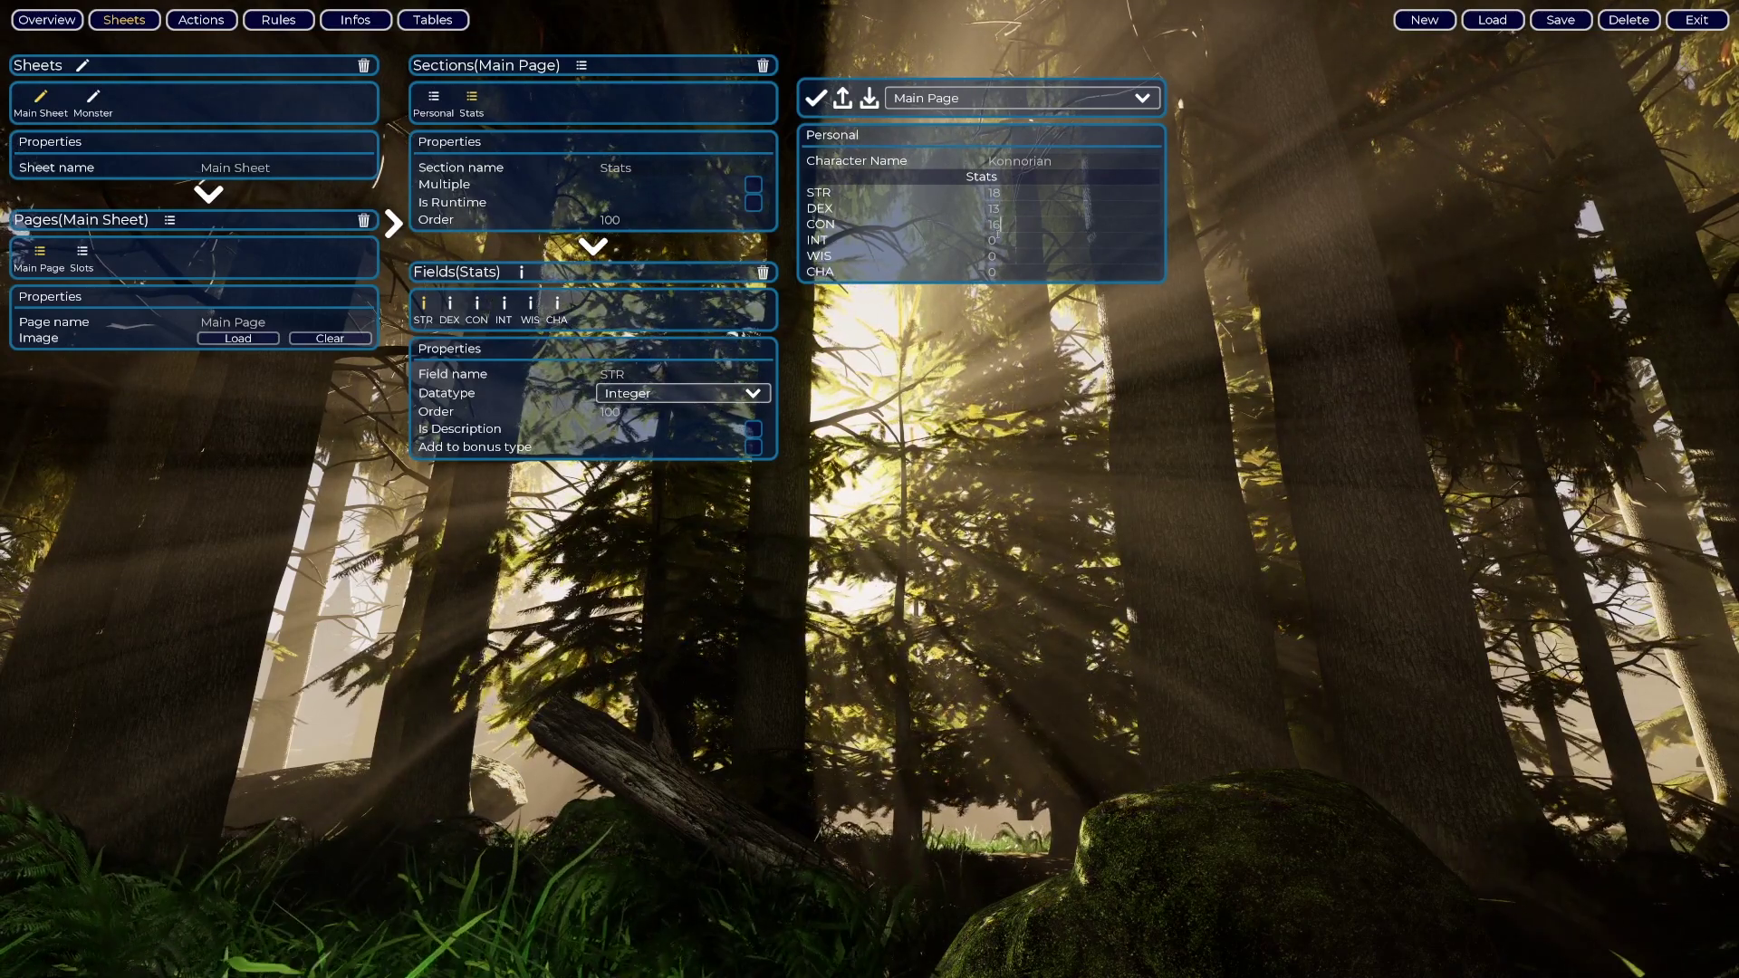
double_click(995, 239)
text(12)
double_click(993, 255)
text(11)
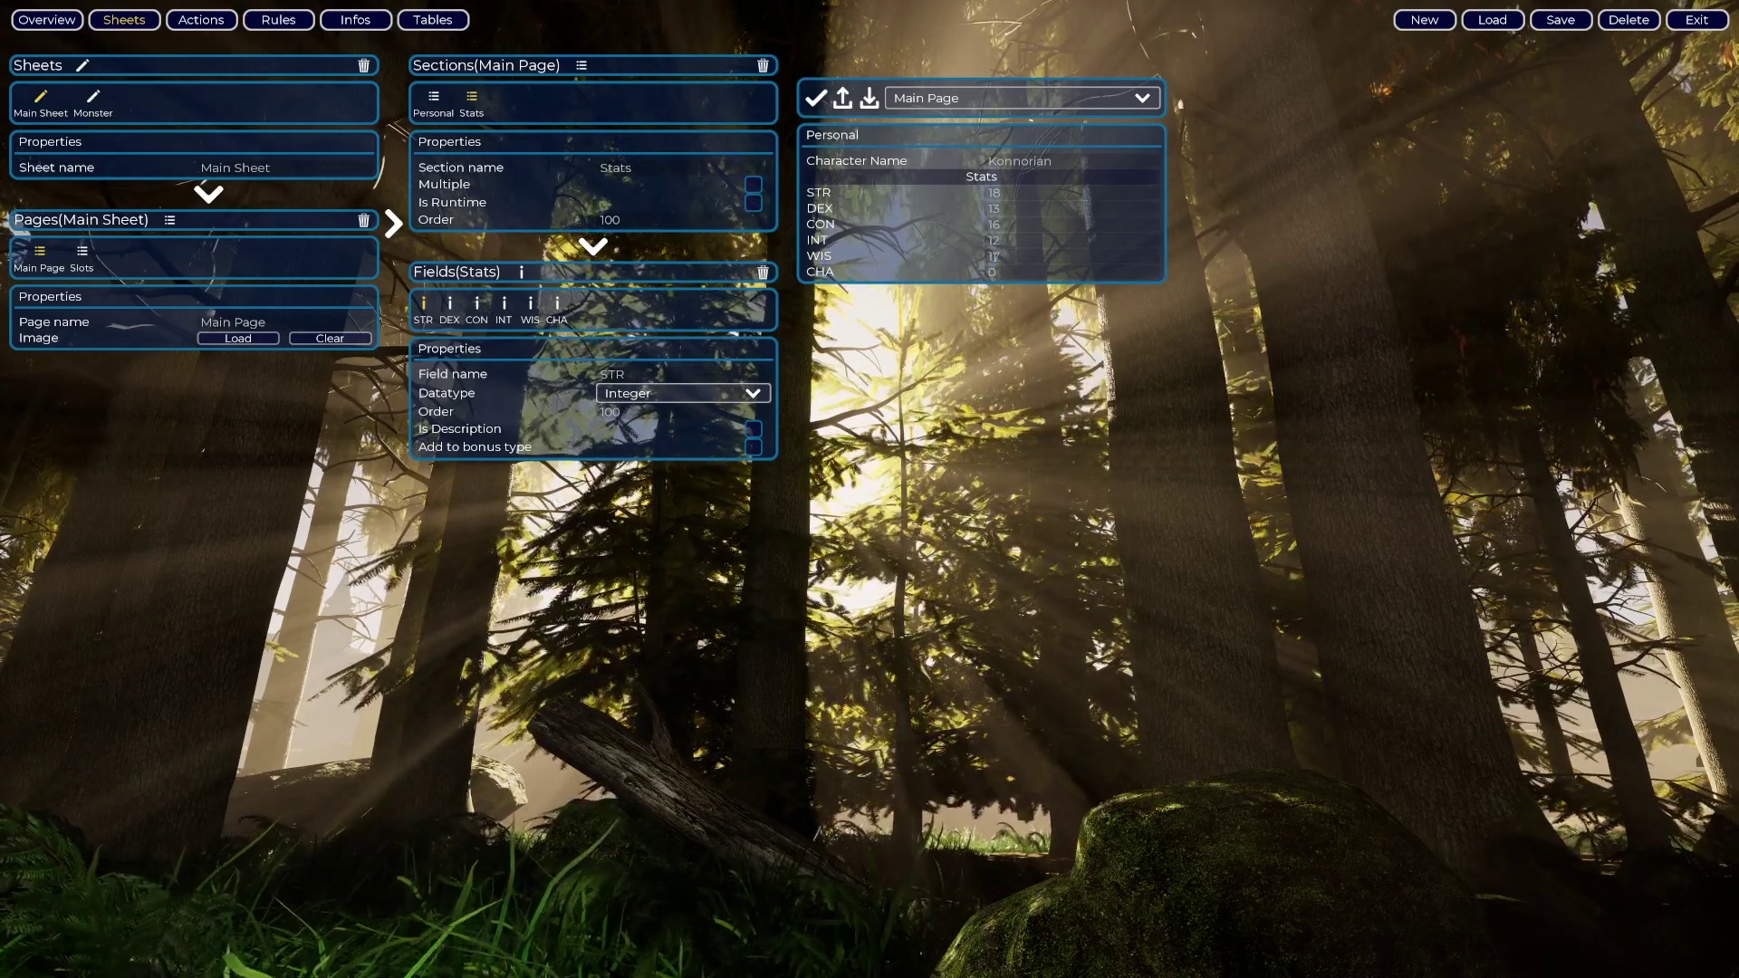
double_click(993, 256)
text(14)
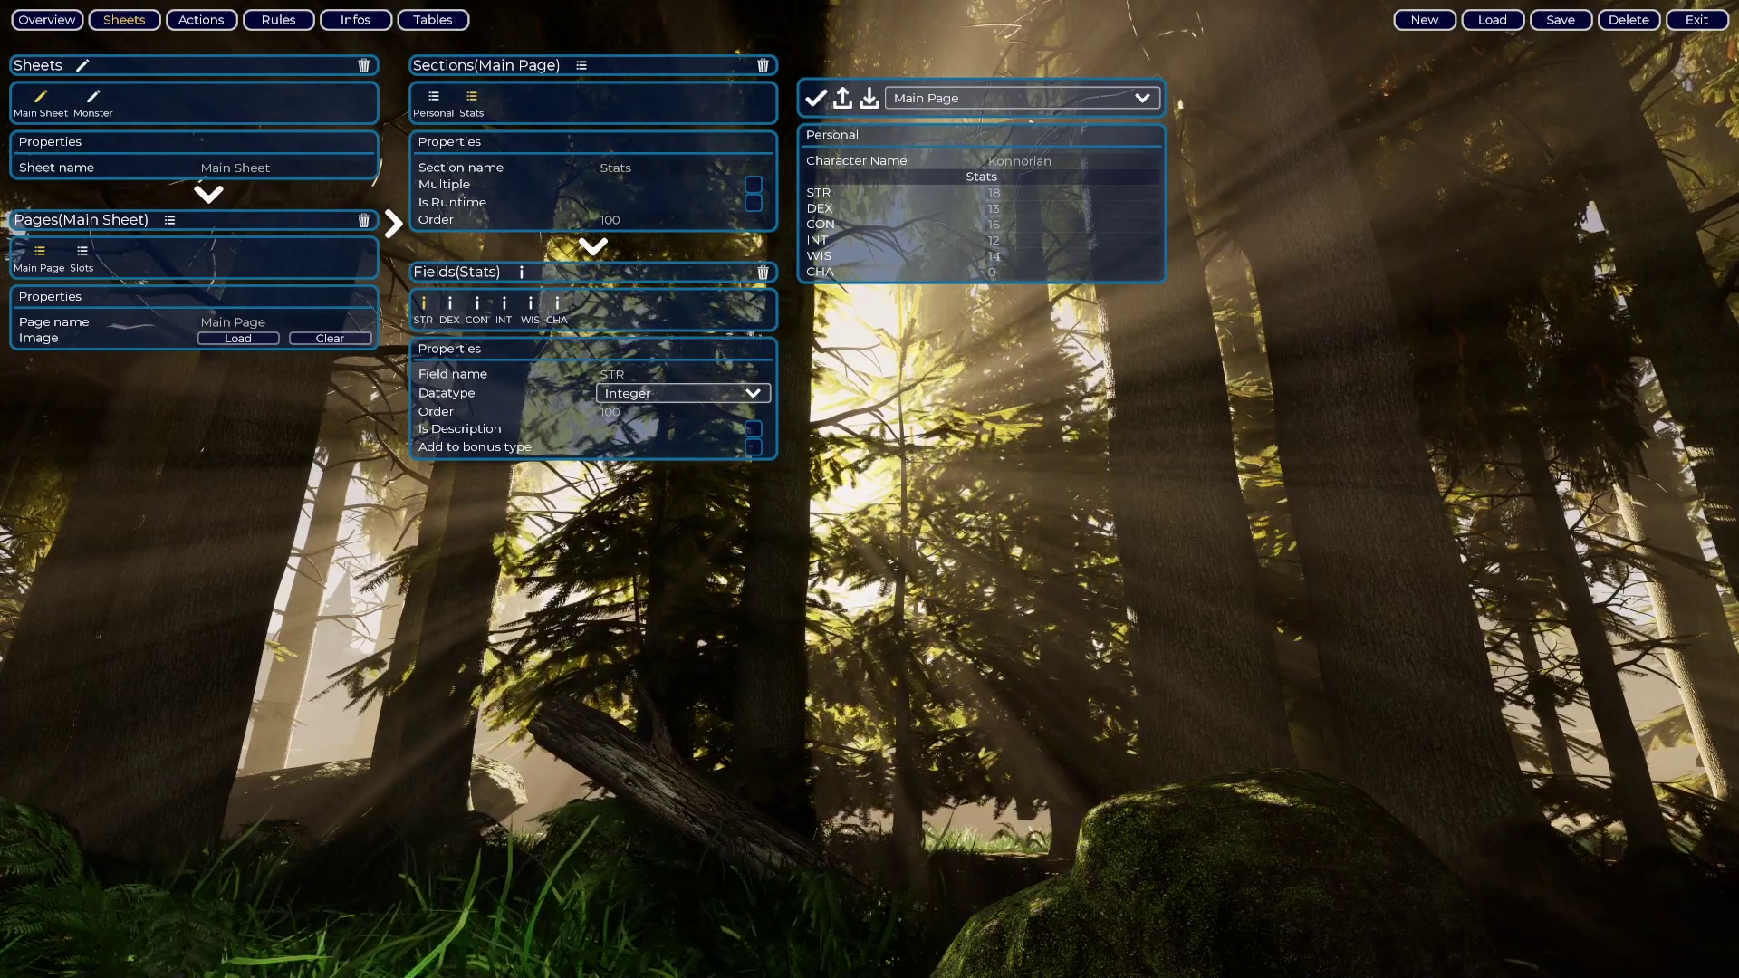
click(996, 272)
key(BackSpace)
text(17)
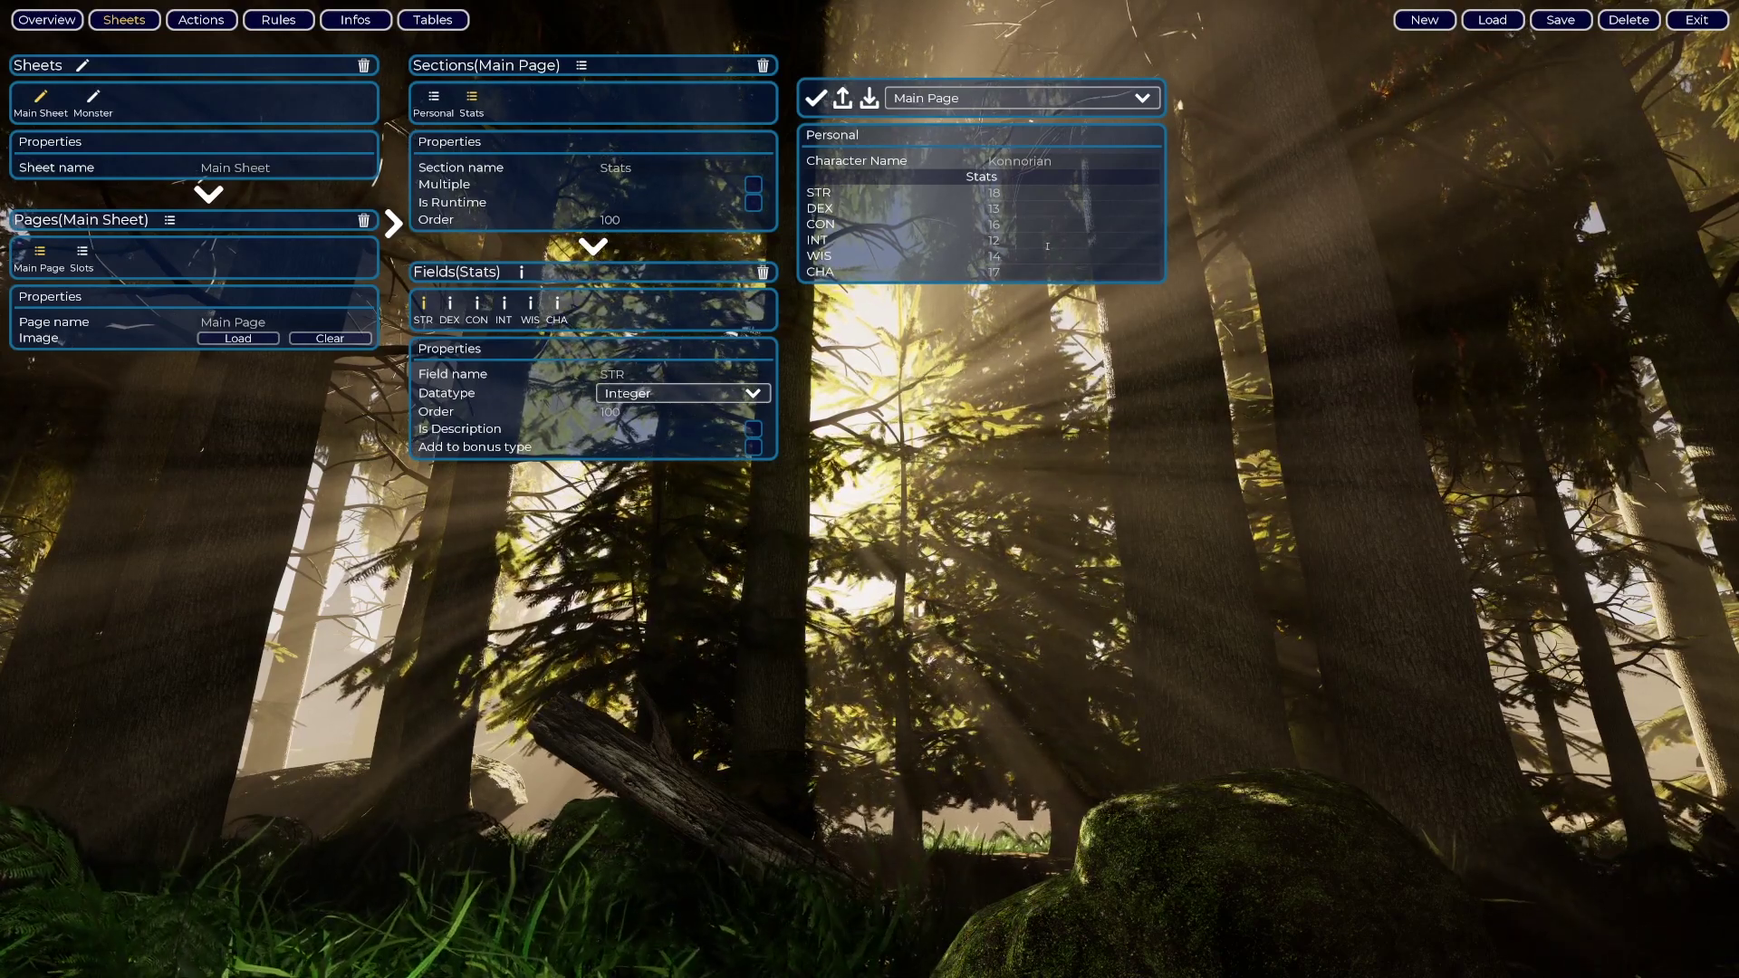
- Clear the old character files from the Characters folder and save the previewed character as Konnorian v1
click(831, 134)
click(868, 98)
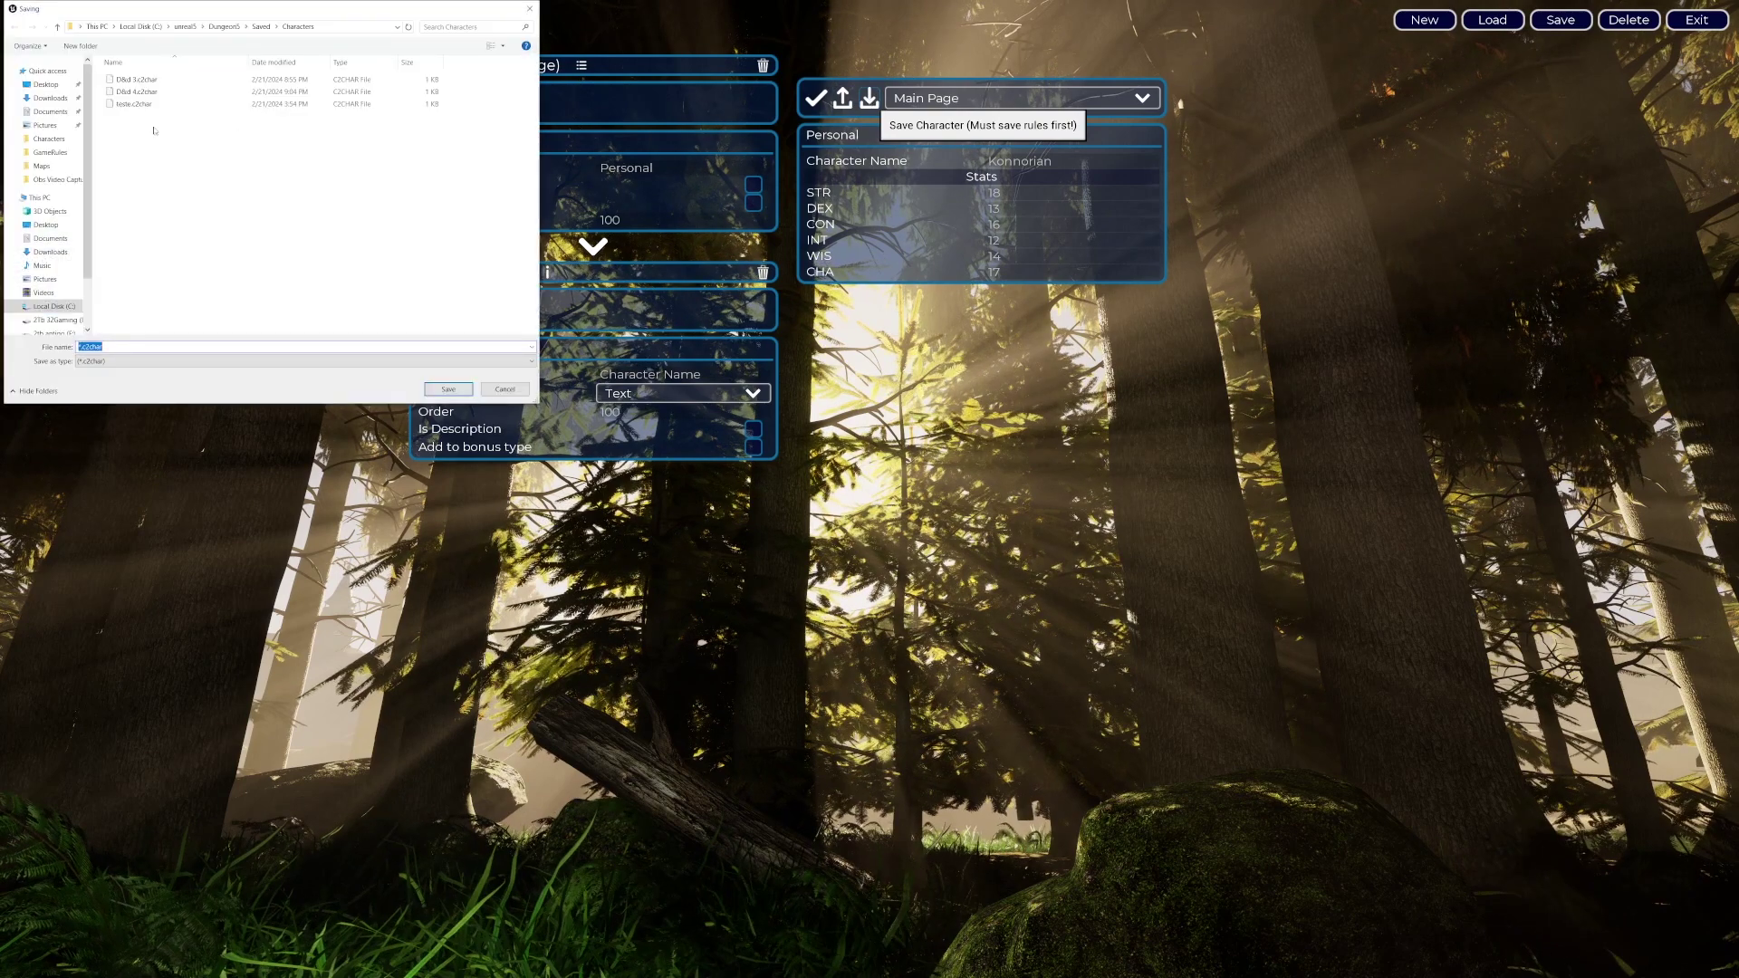
click(150, 106)
click(156, 81)
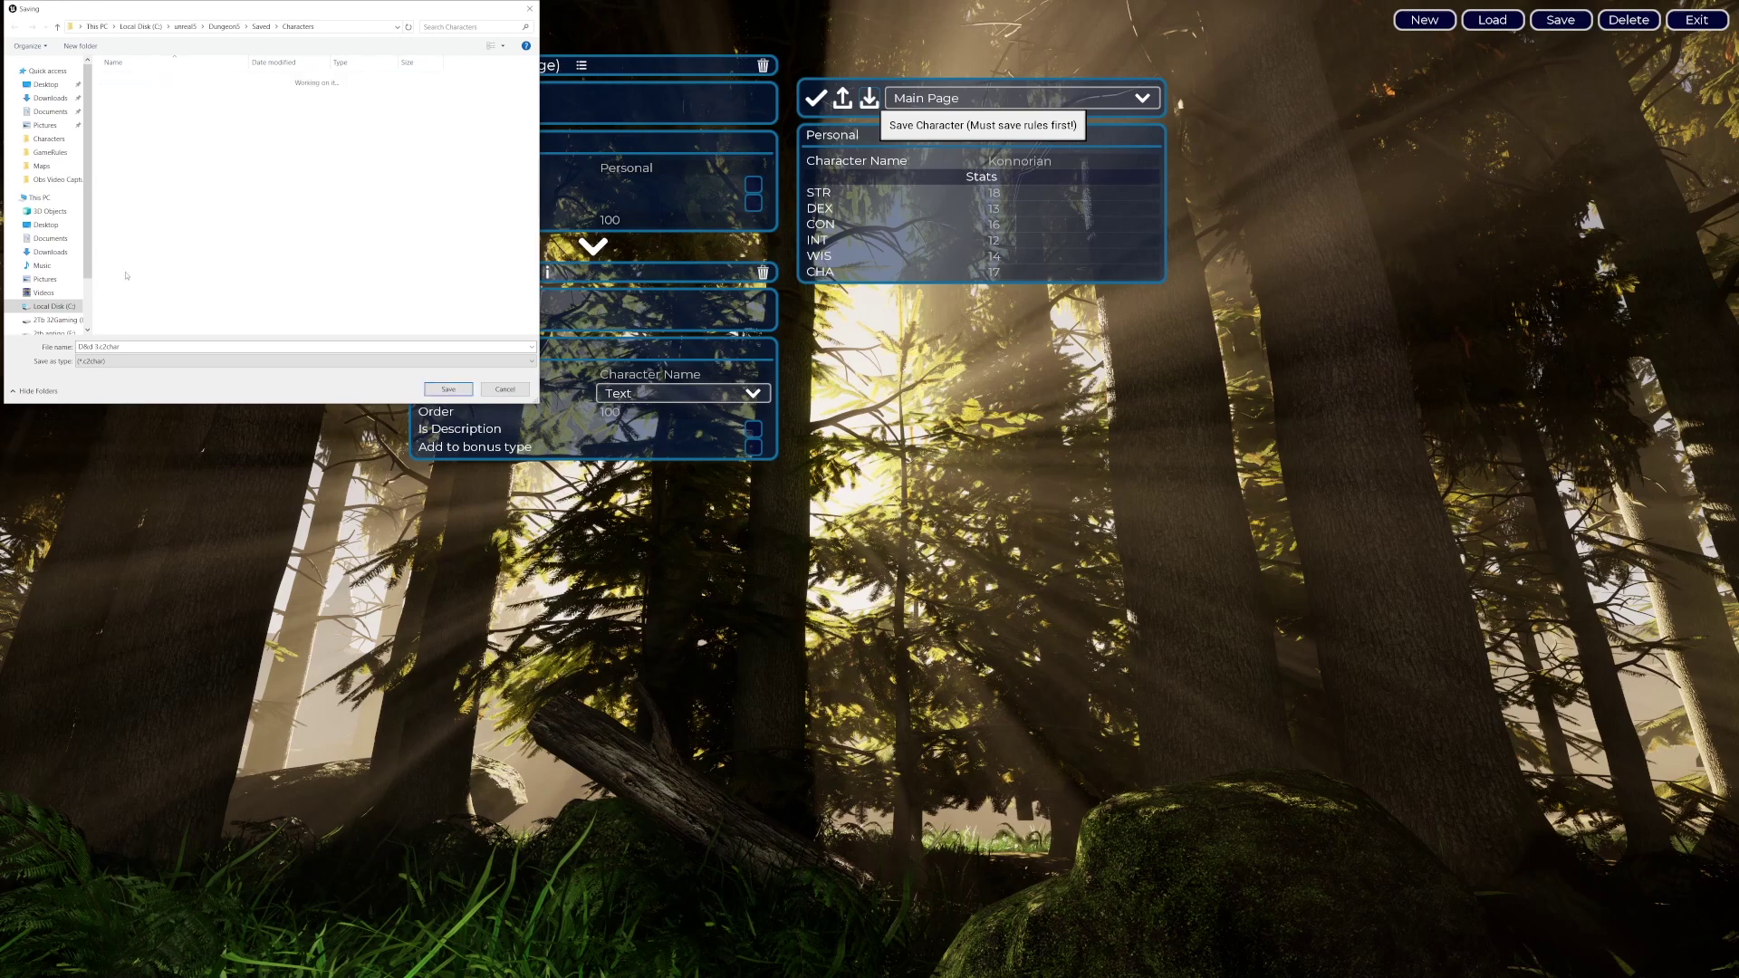
click(123, 346)
text(konnorian 1)
key(Return)
- Add a third section named Skills to the Main Page
click(581, 66)
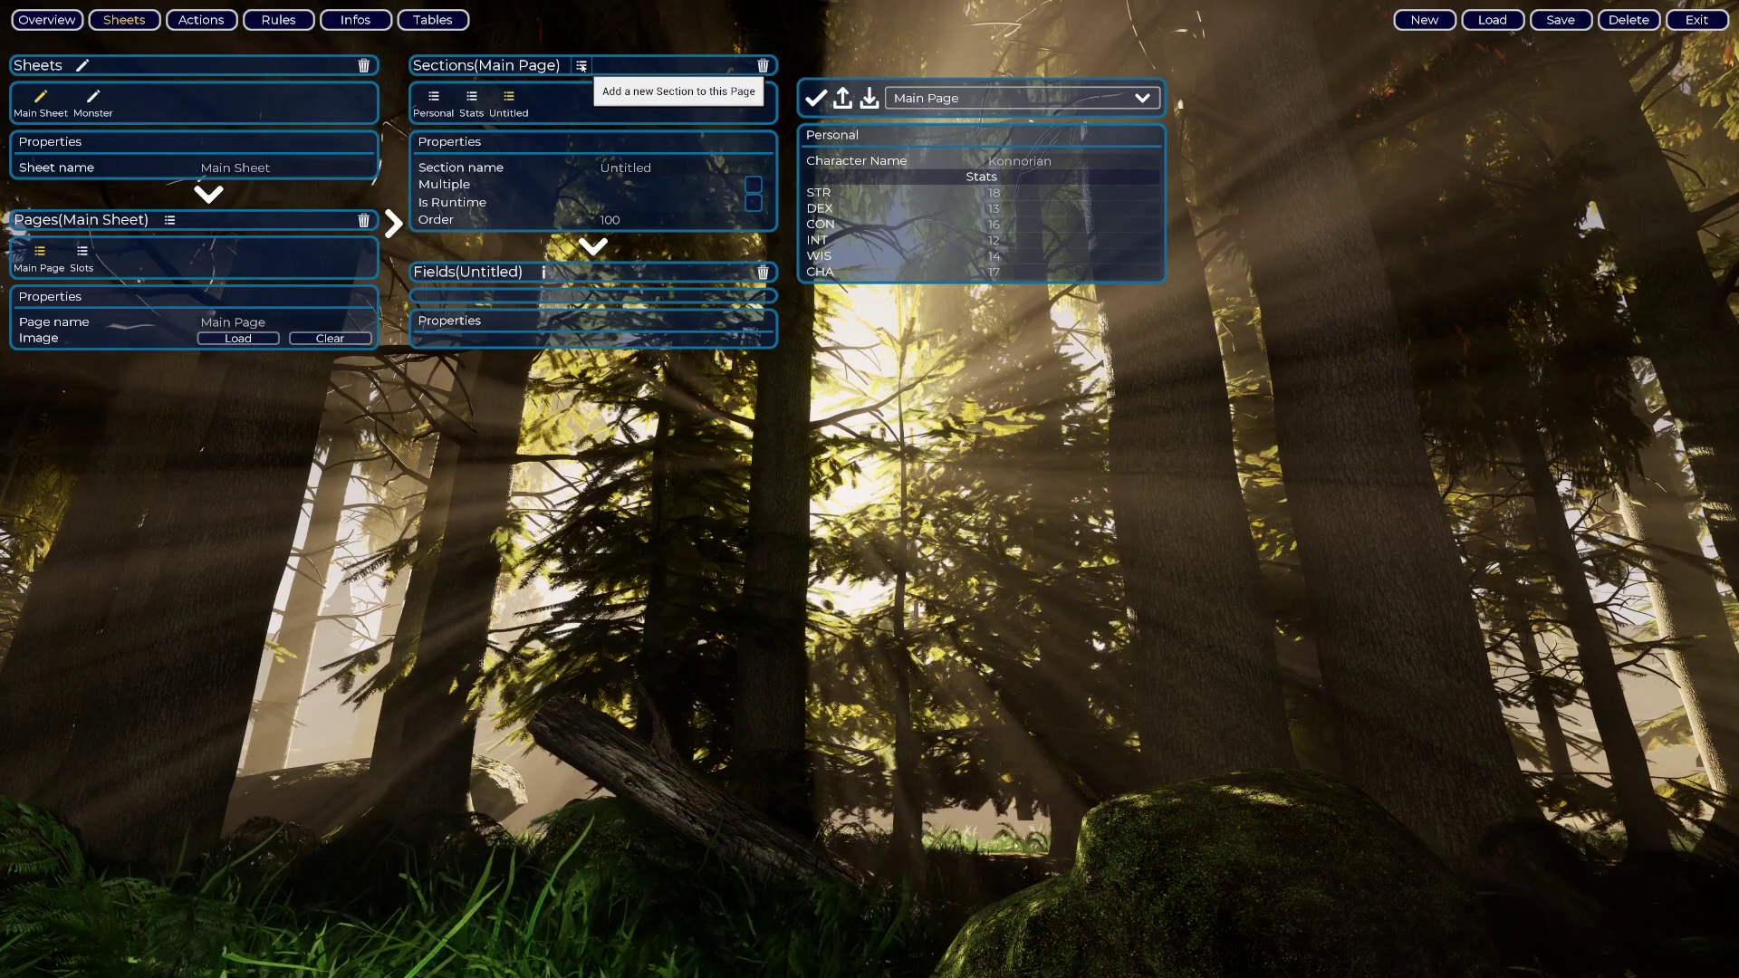
double_click(513, 112)
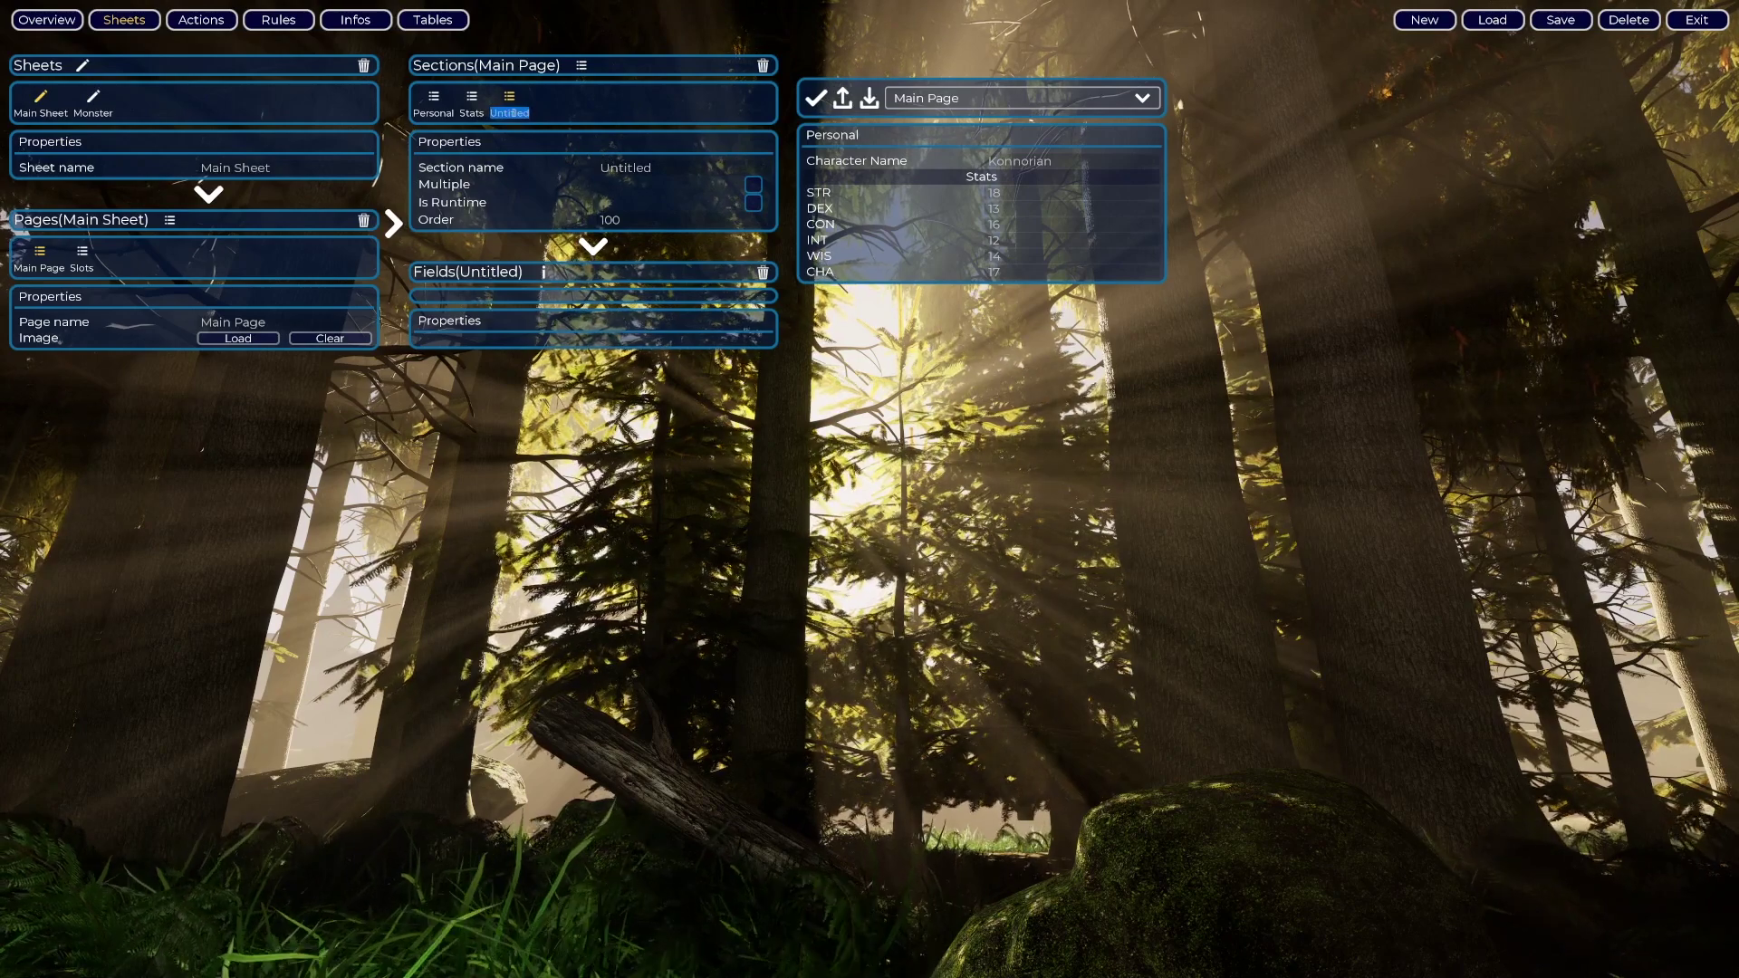
text(Skills)
key(Return)
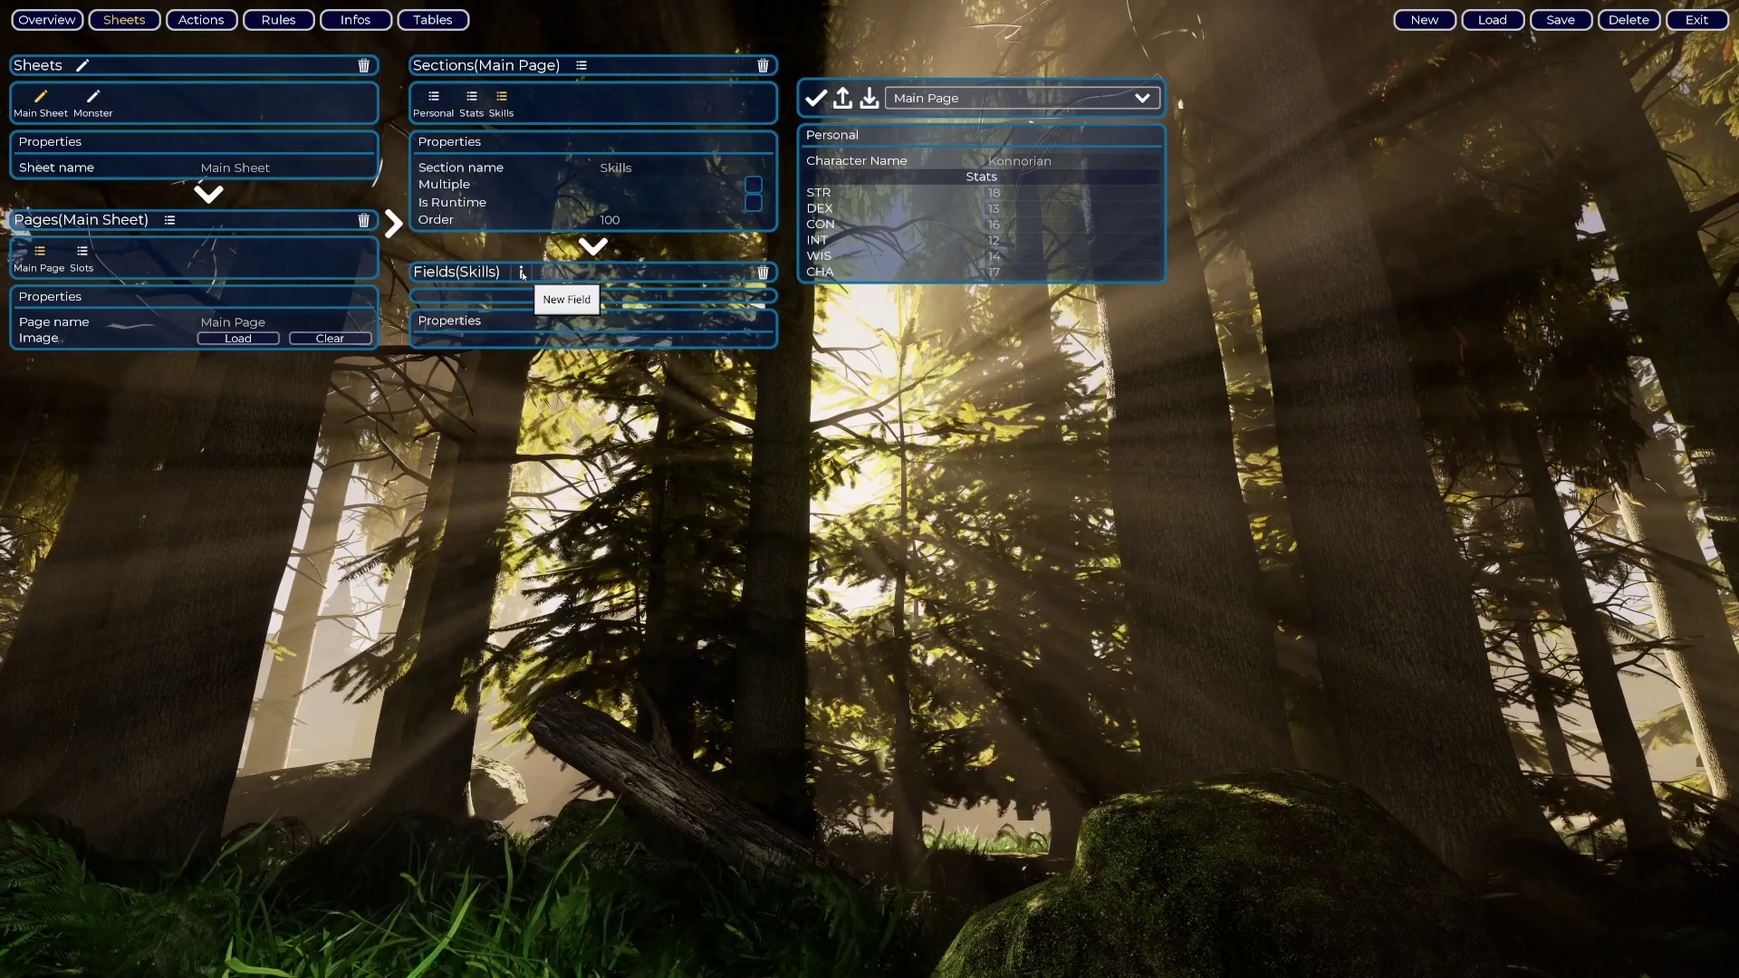
- Add four integer fields named Climb, Ride, Search and Sense Motive to the Skills section
click(522, 273)
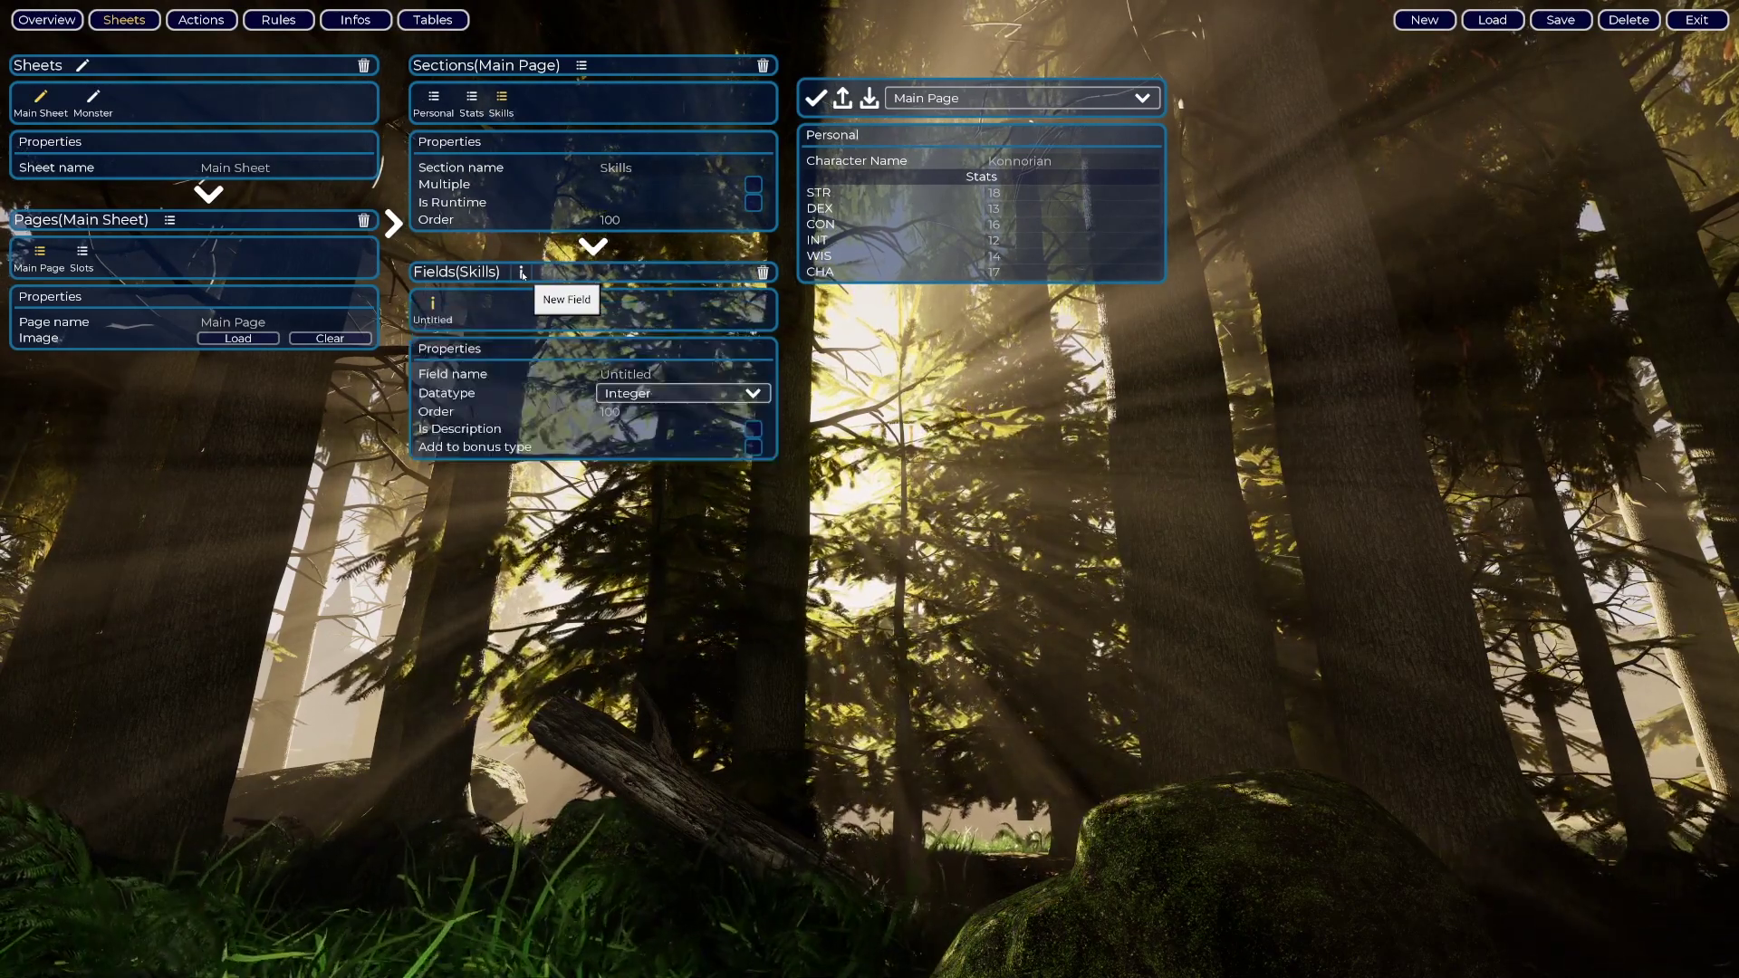
click(435, 319)
text(ali)
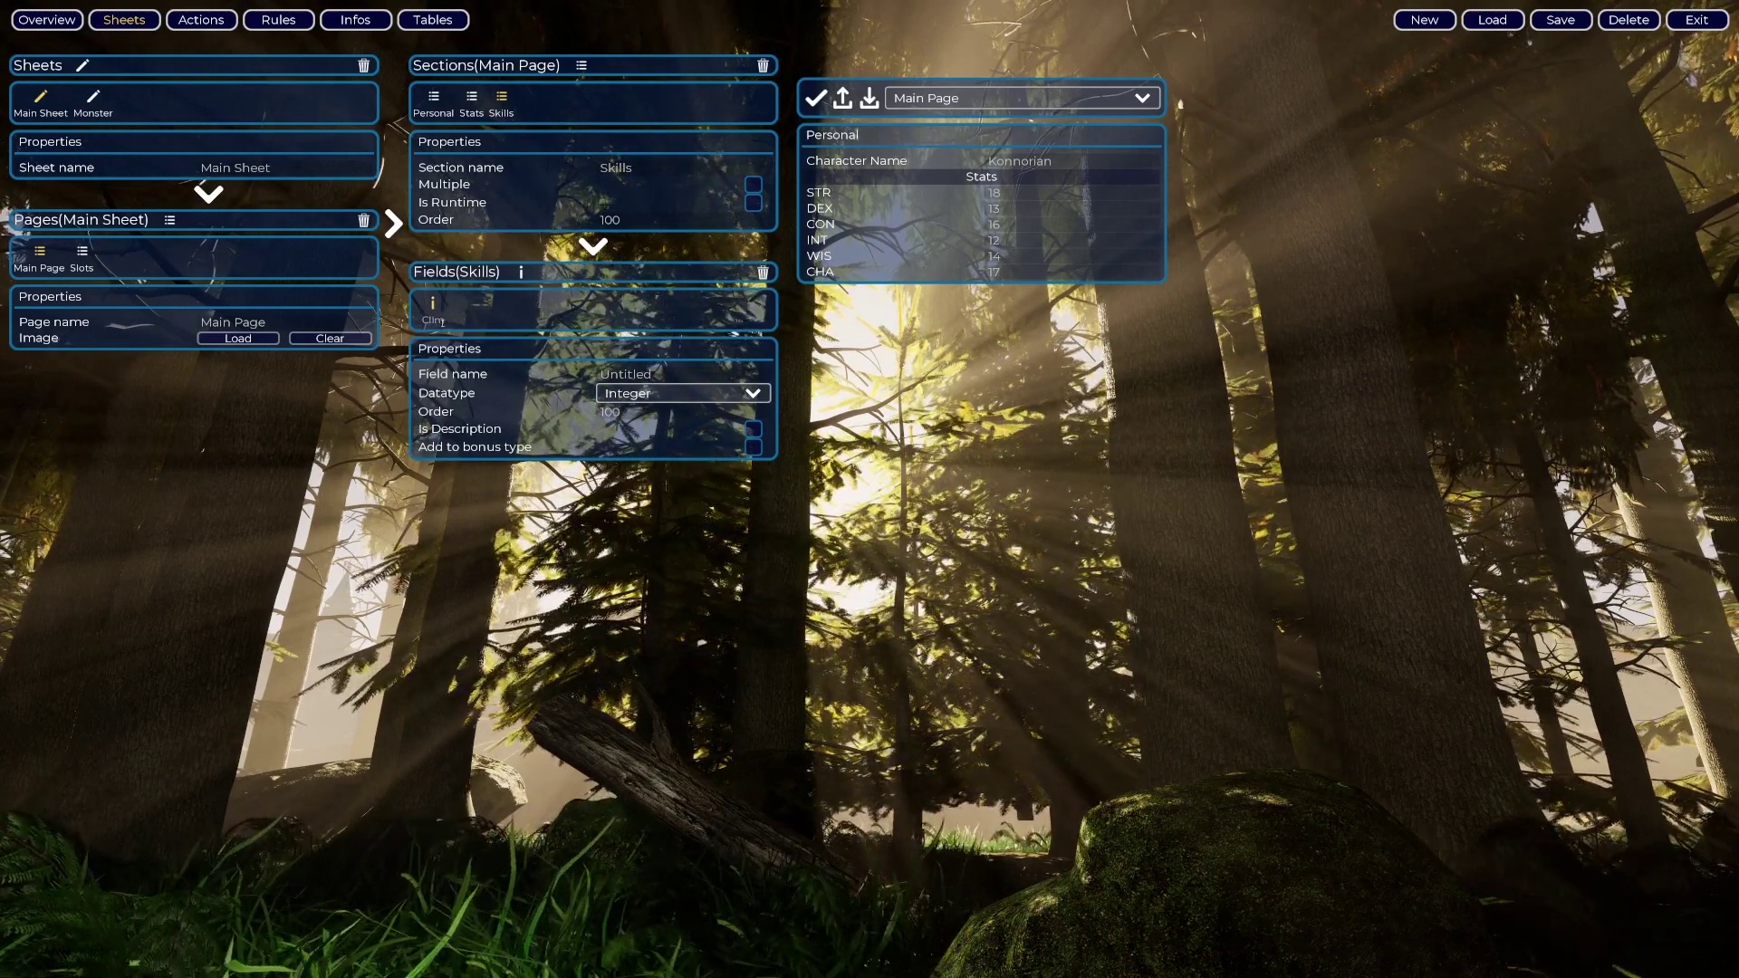
text(mb)
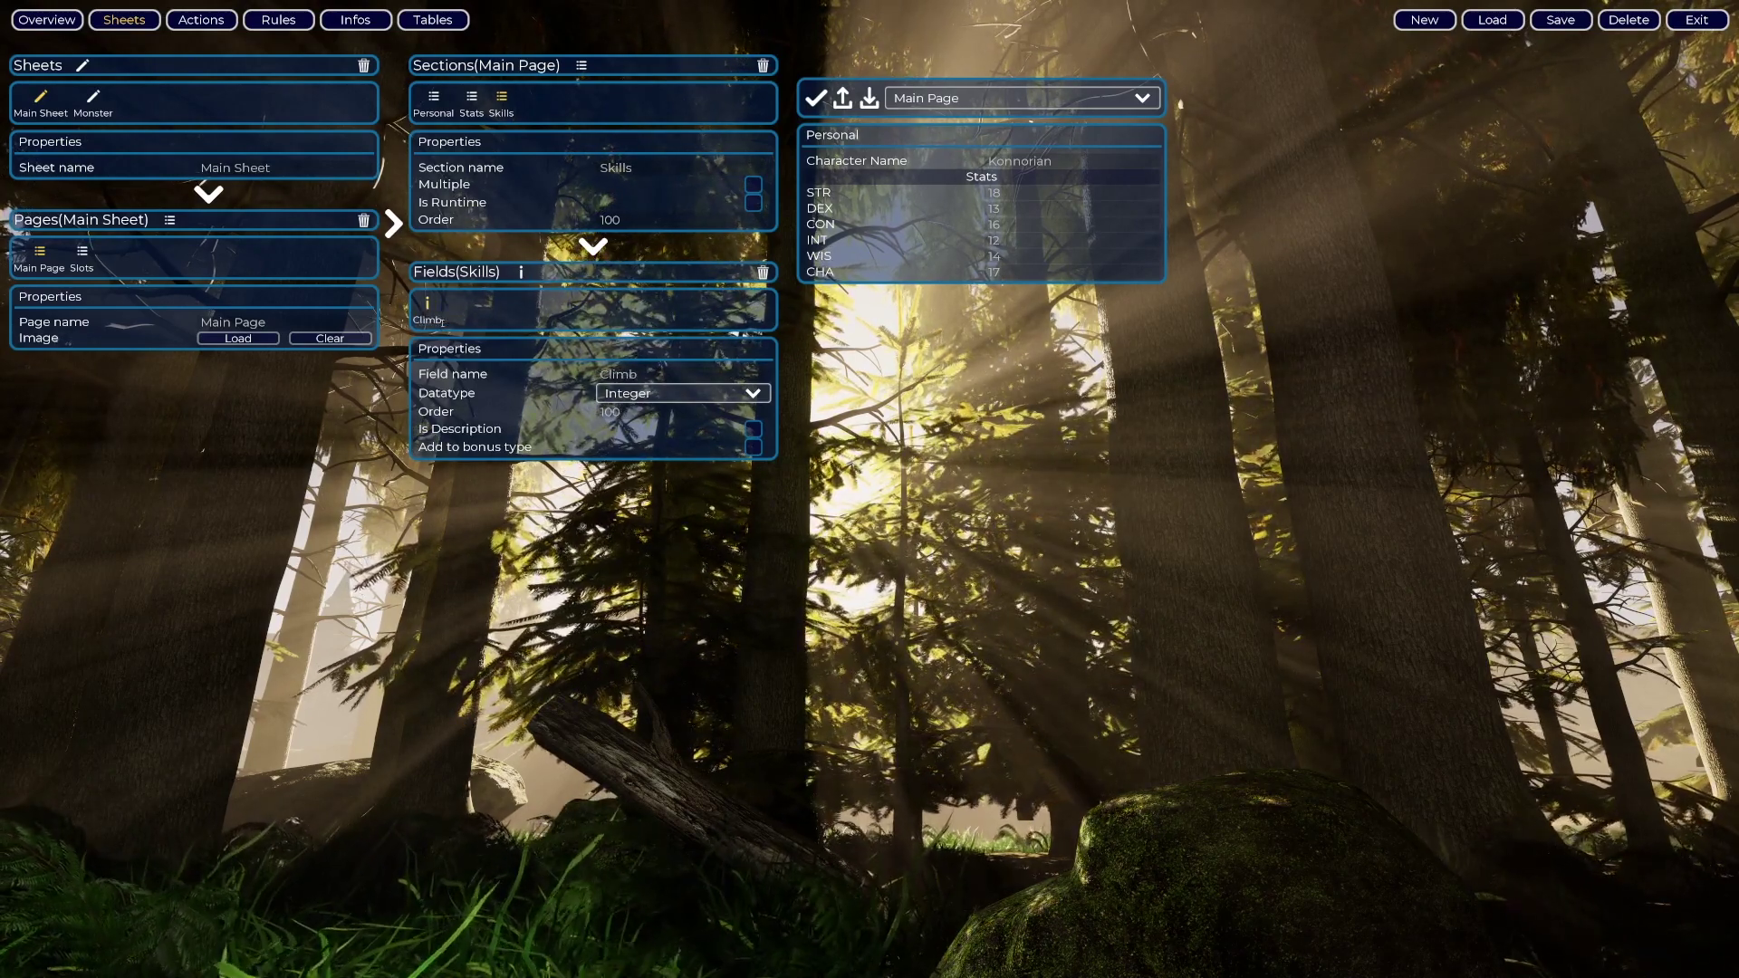
click(521, 273)
click(468, 319)
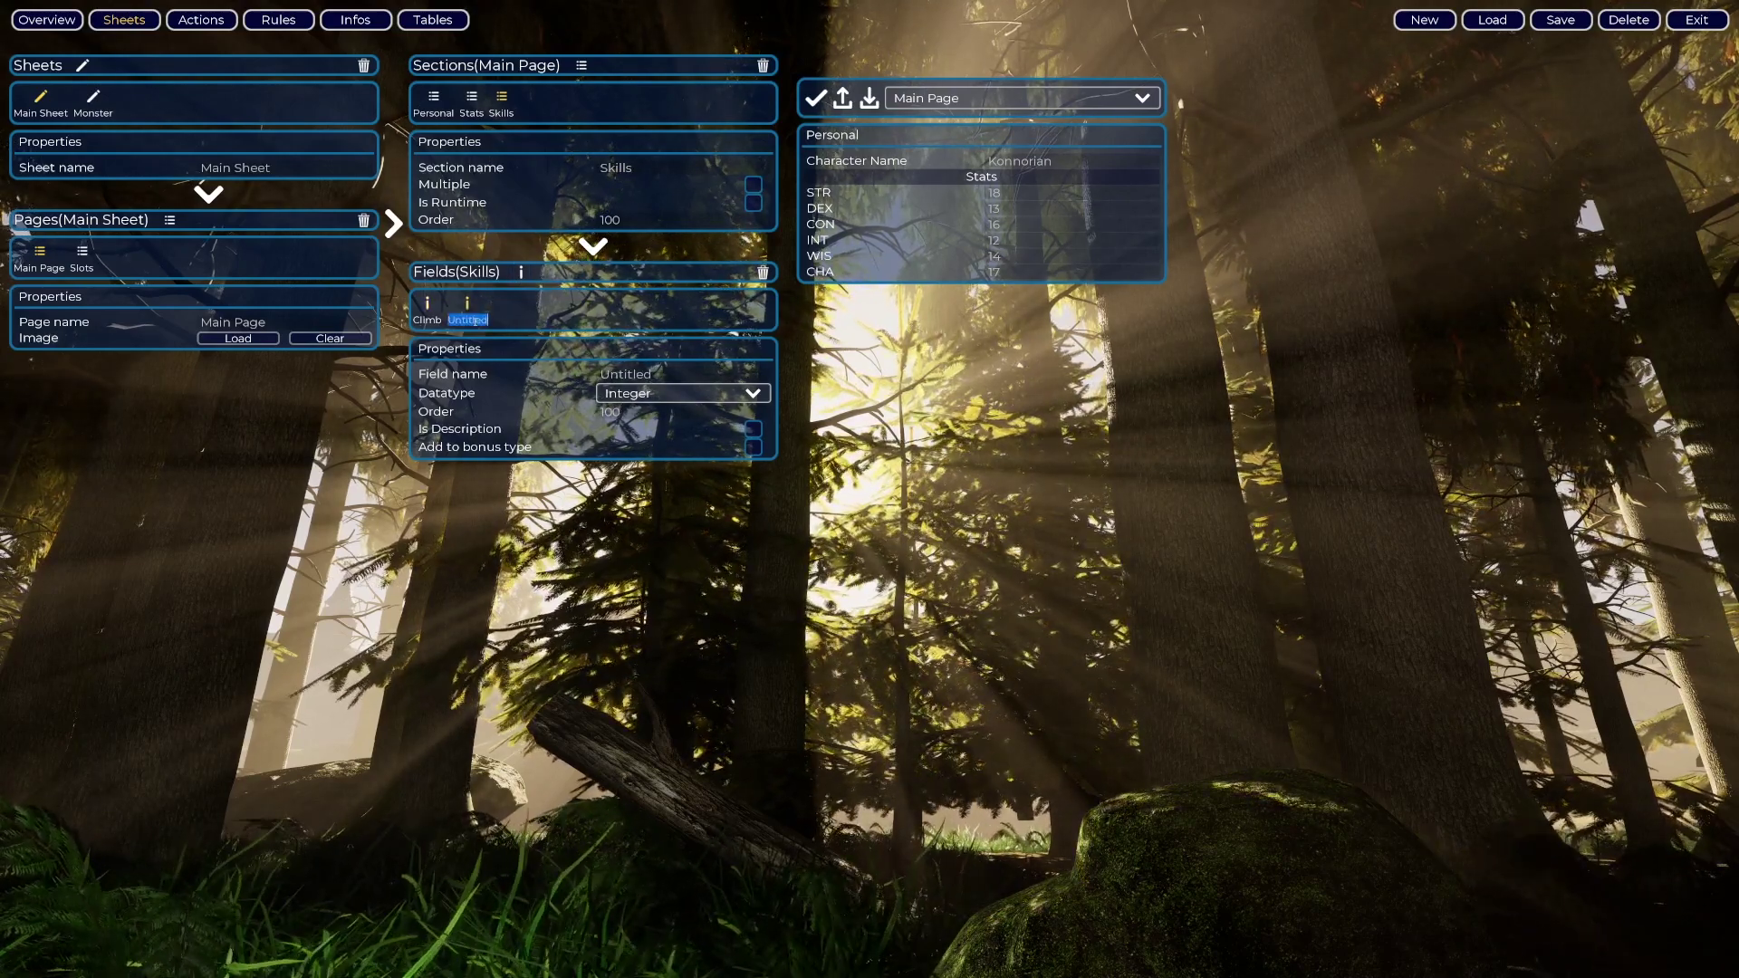
text(Ride)
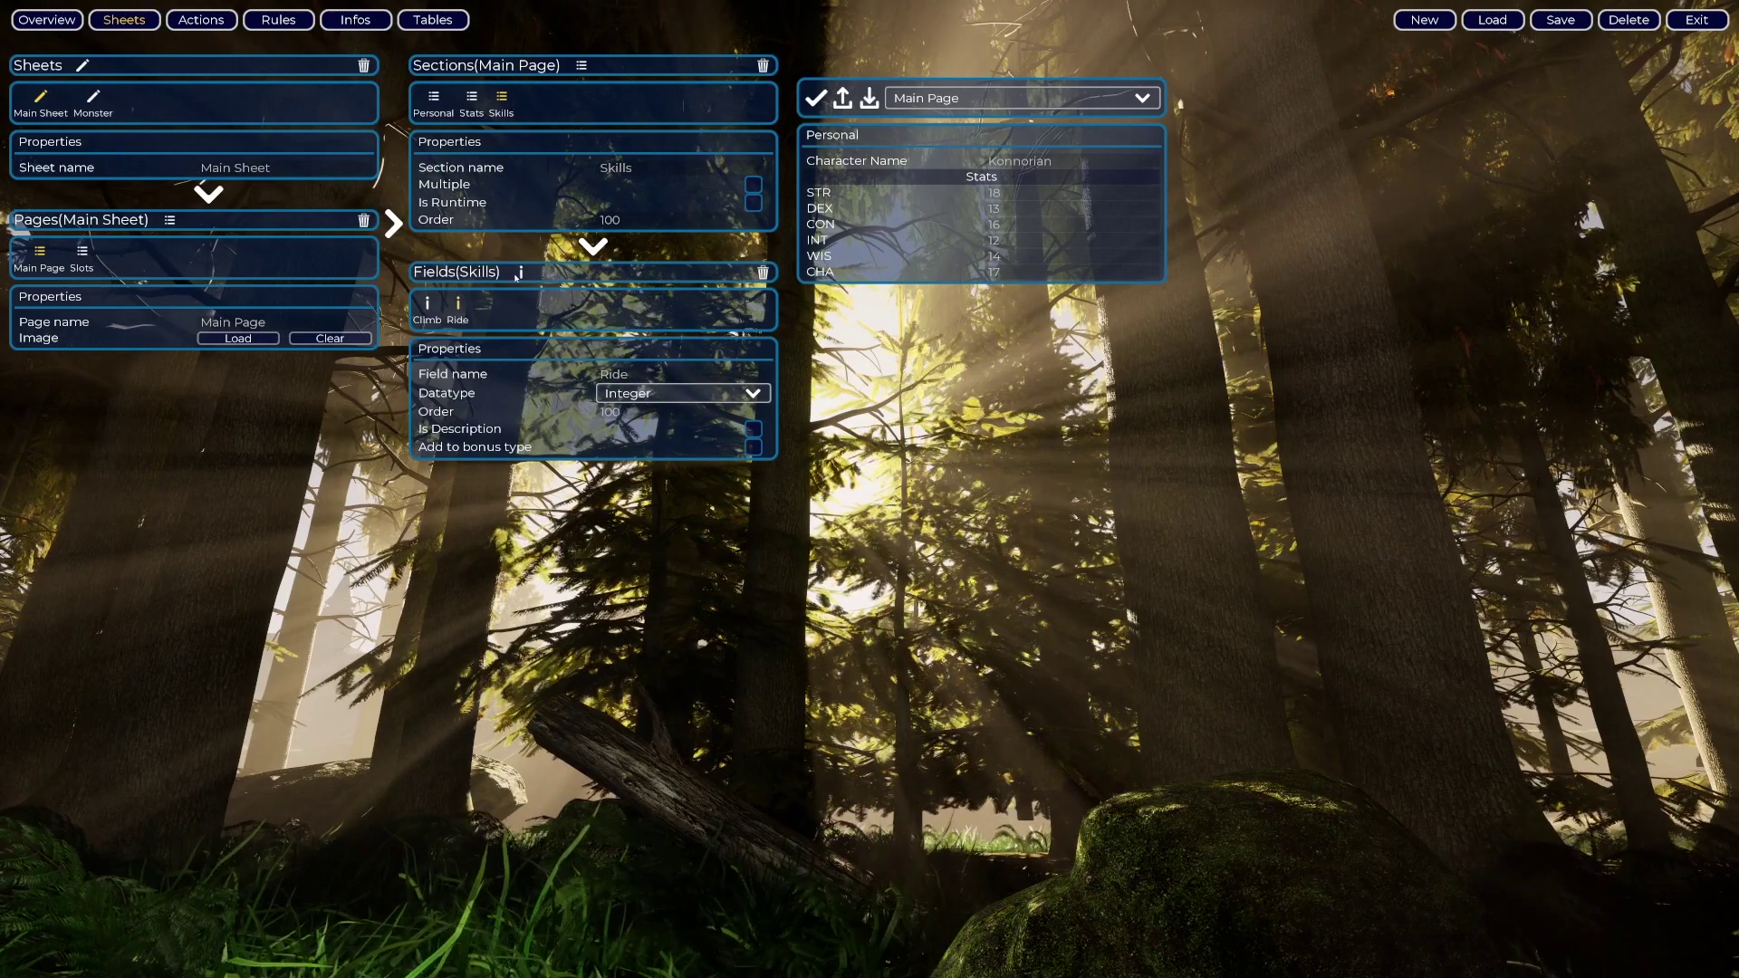
click(521, 272)
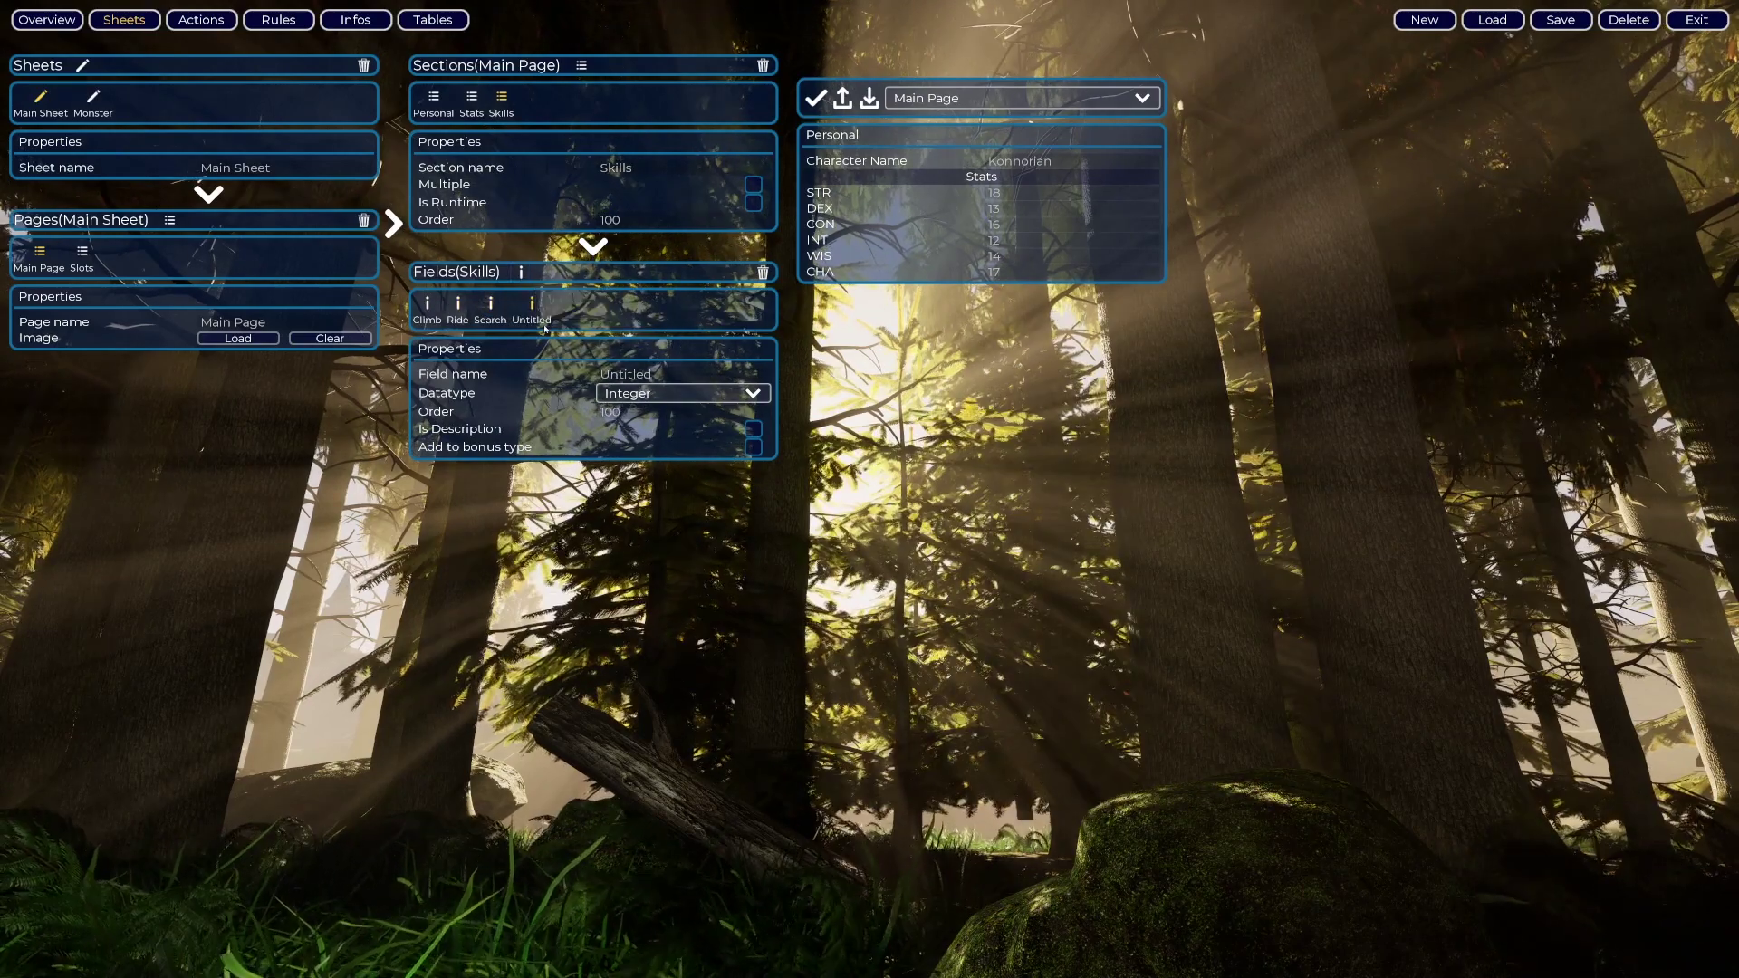
double_click(533, 319)
text(Sense Motive)
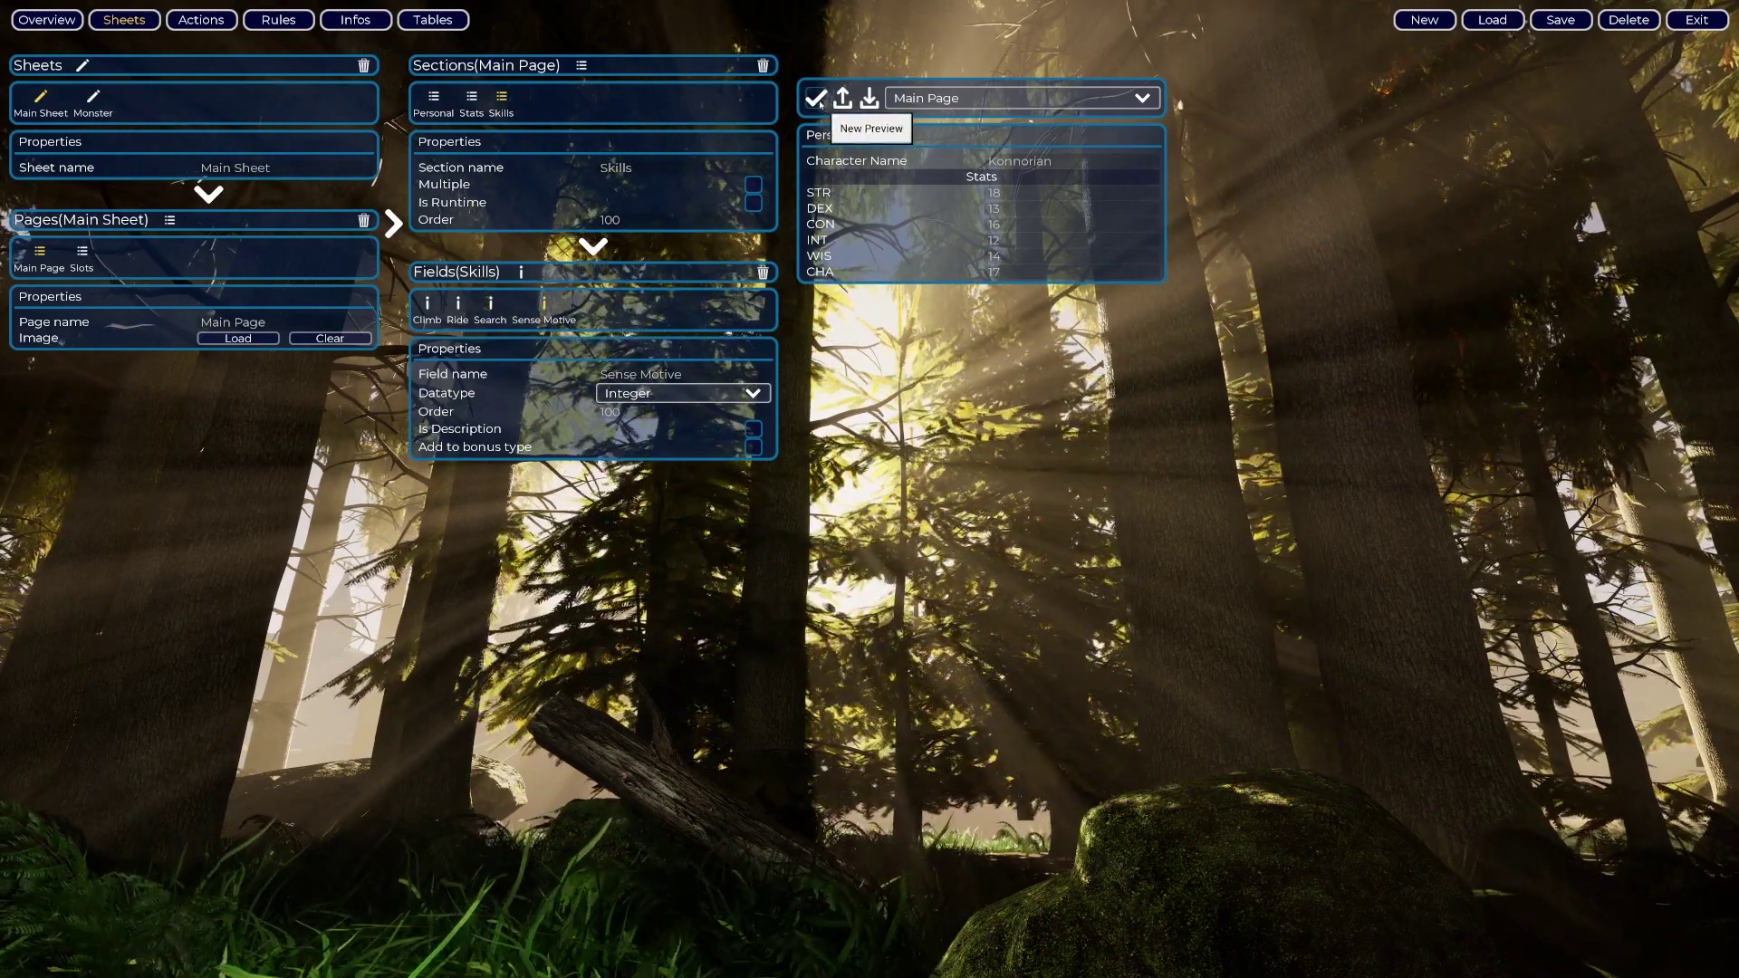
- Load the Konnorian v1 character into the preview and set Climb to 2, Ride to 3, Search to 1 and Sense Motive to 2
click(868, 97)
double_click(206, 79)
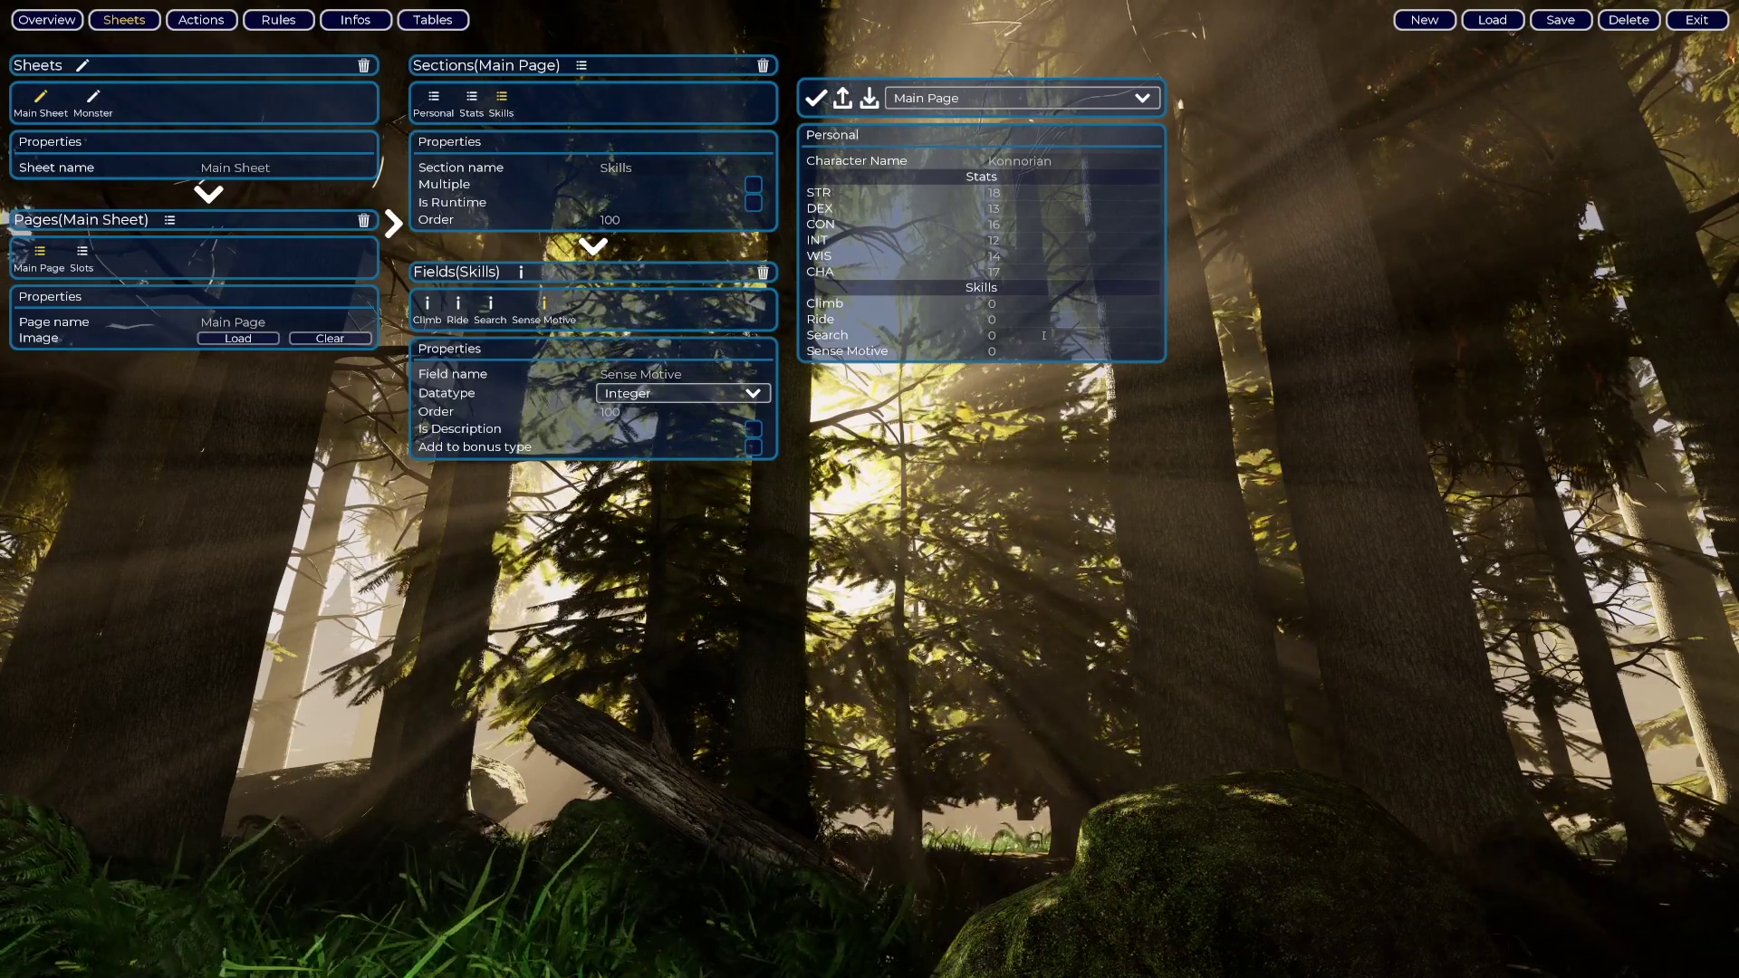
click(996, 304)
text(2)
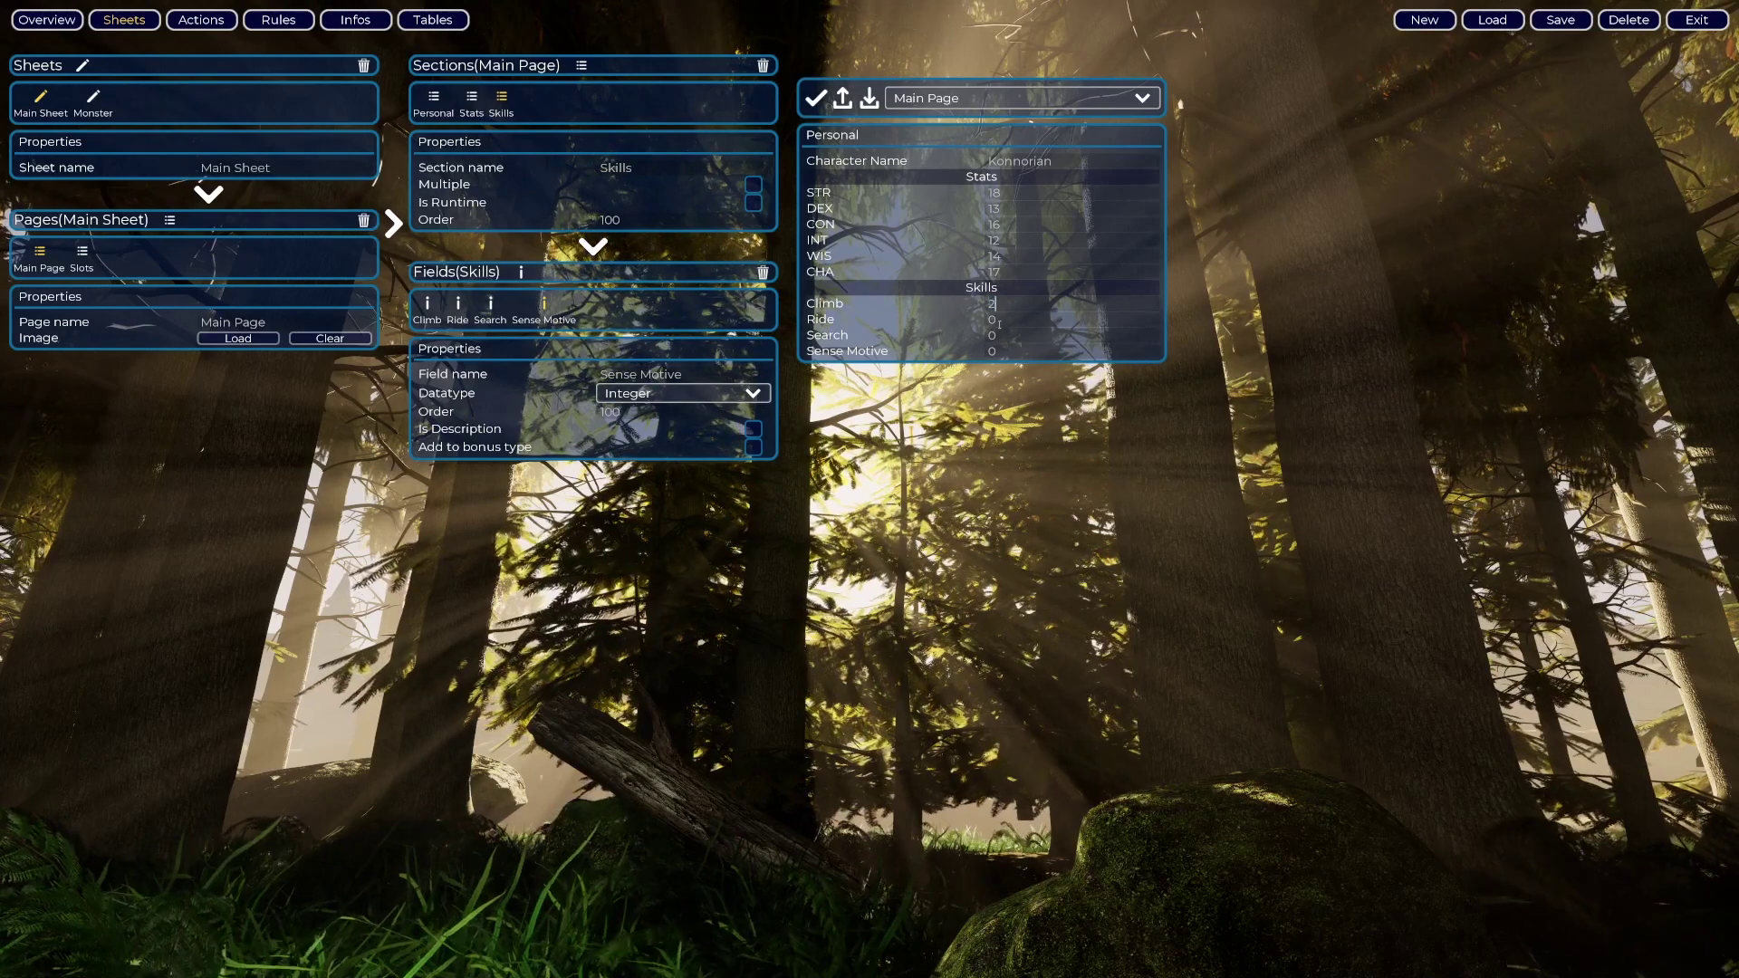
click(995, 319)
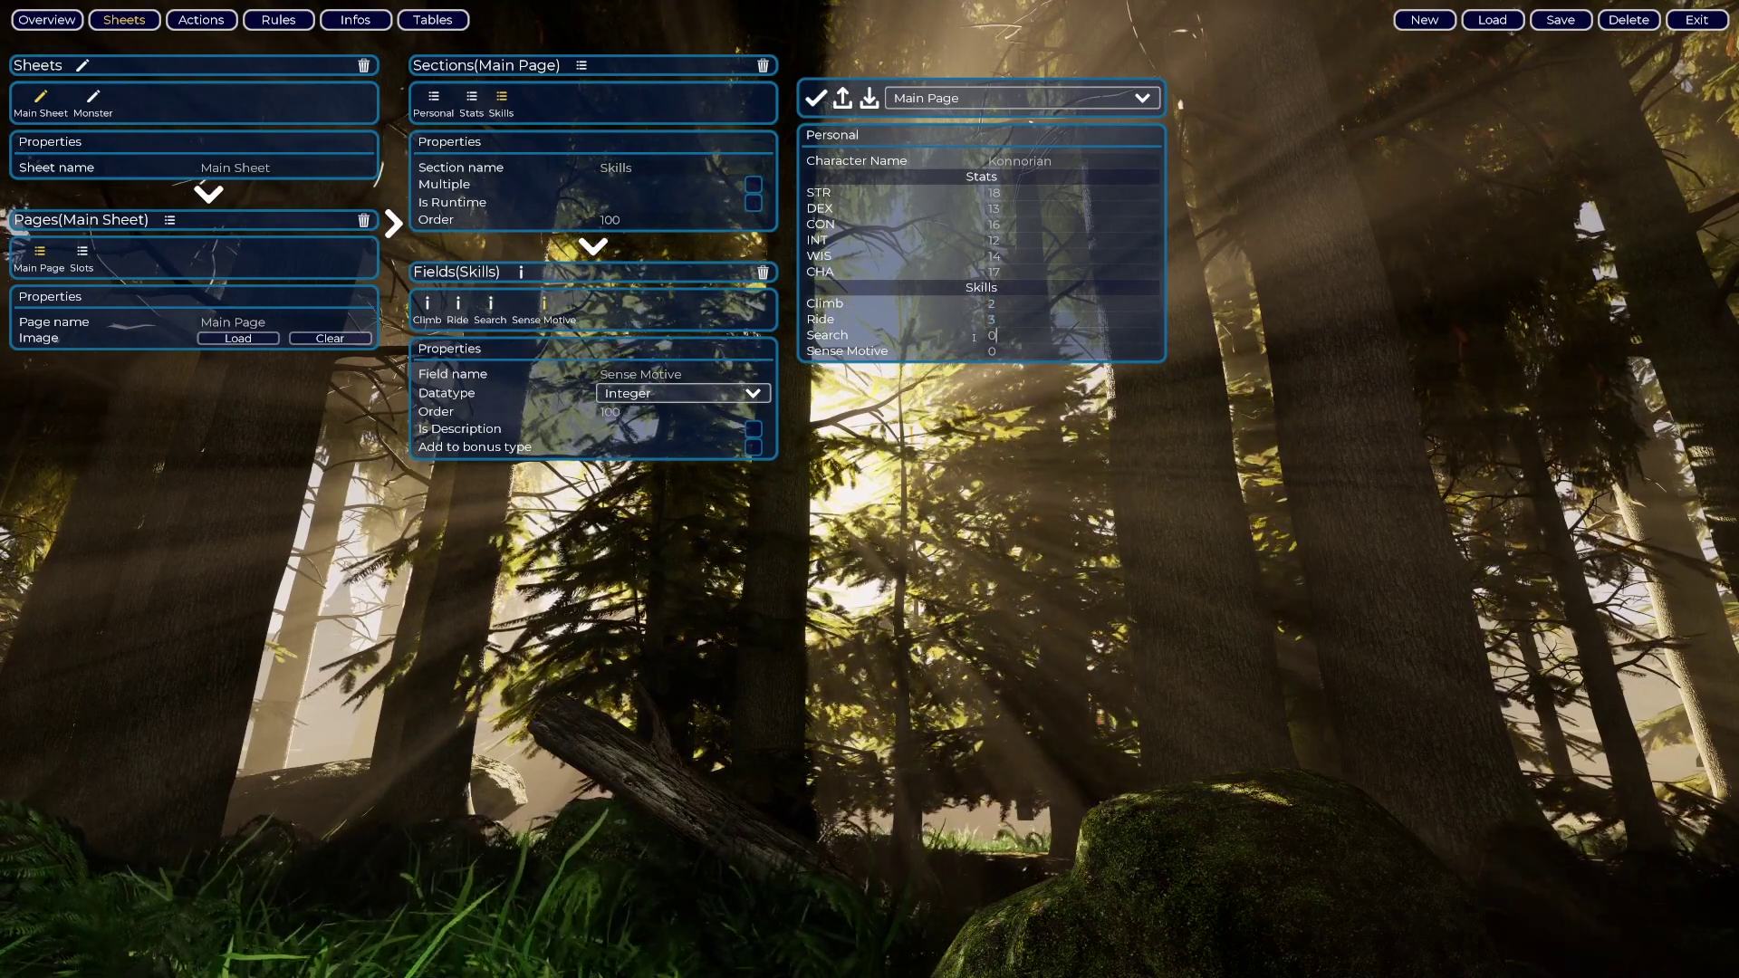
text(1)
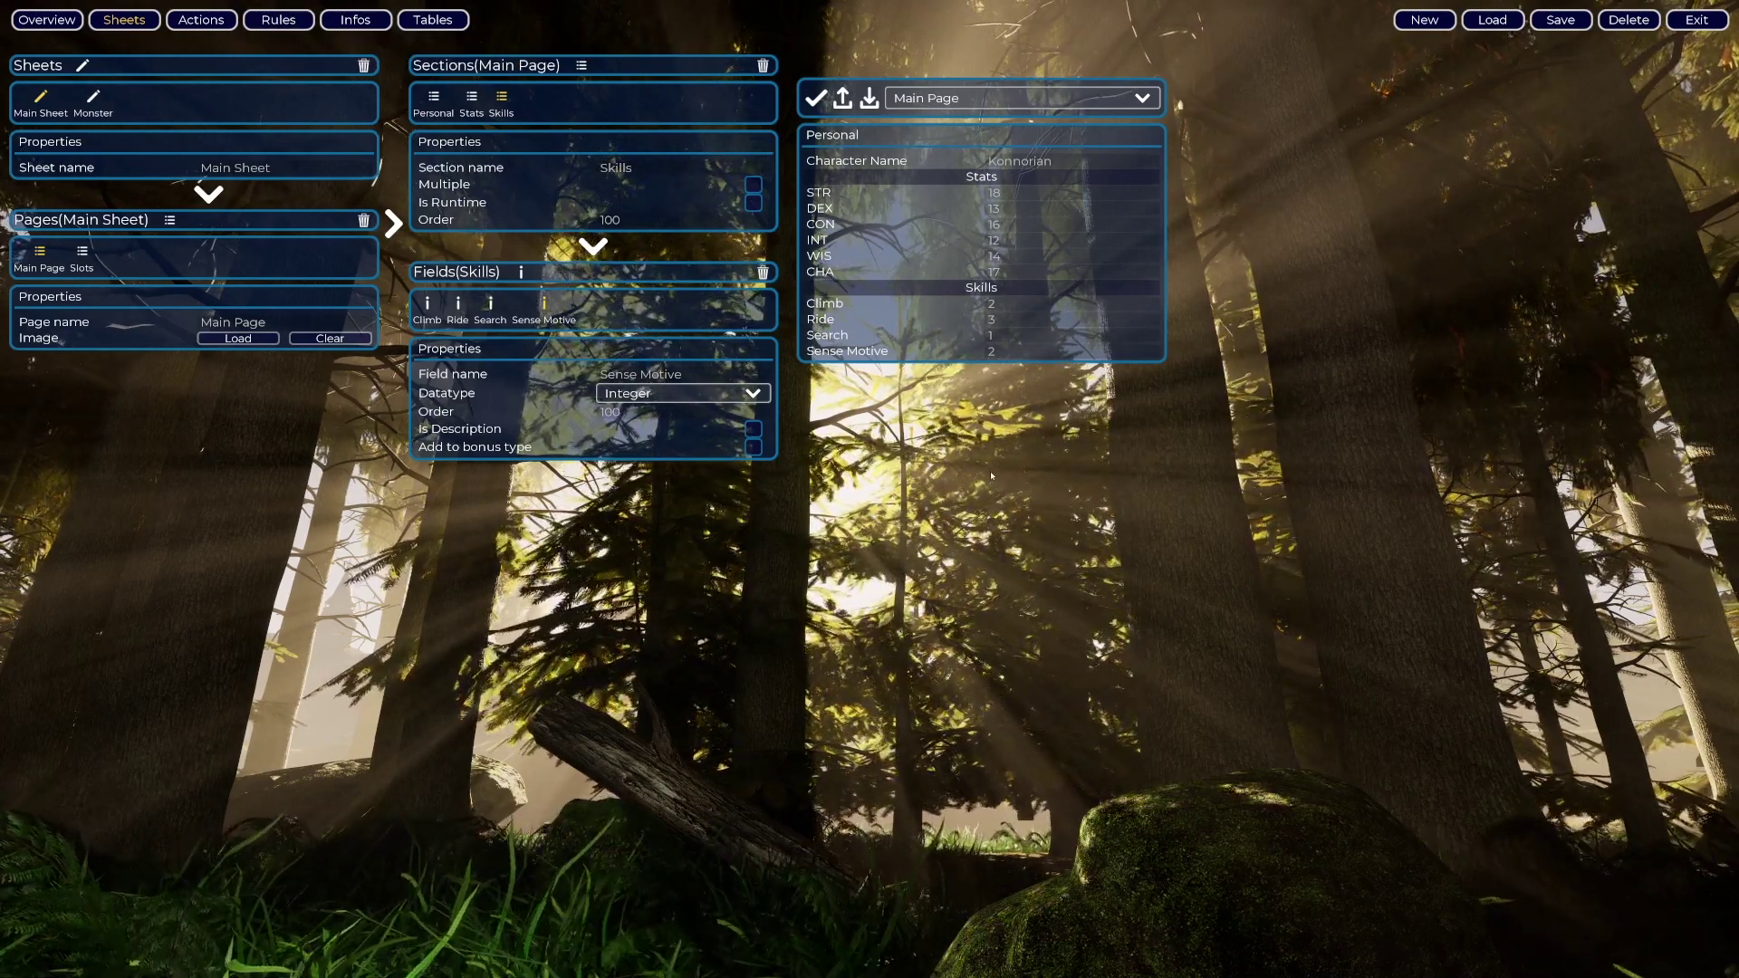
- Save the character with its skill values, starting from the Konnorian v1 file name
click(868, 98)
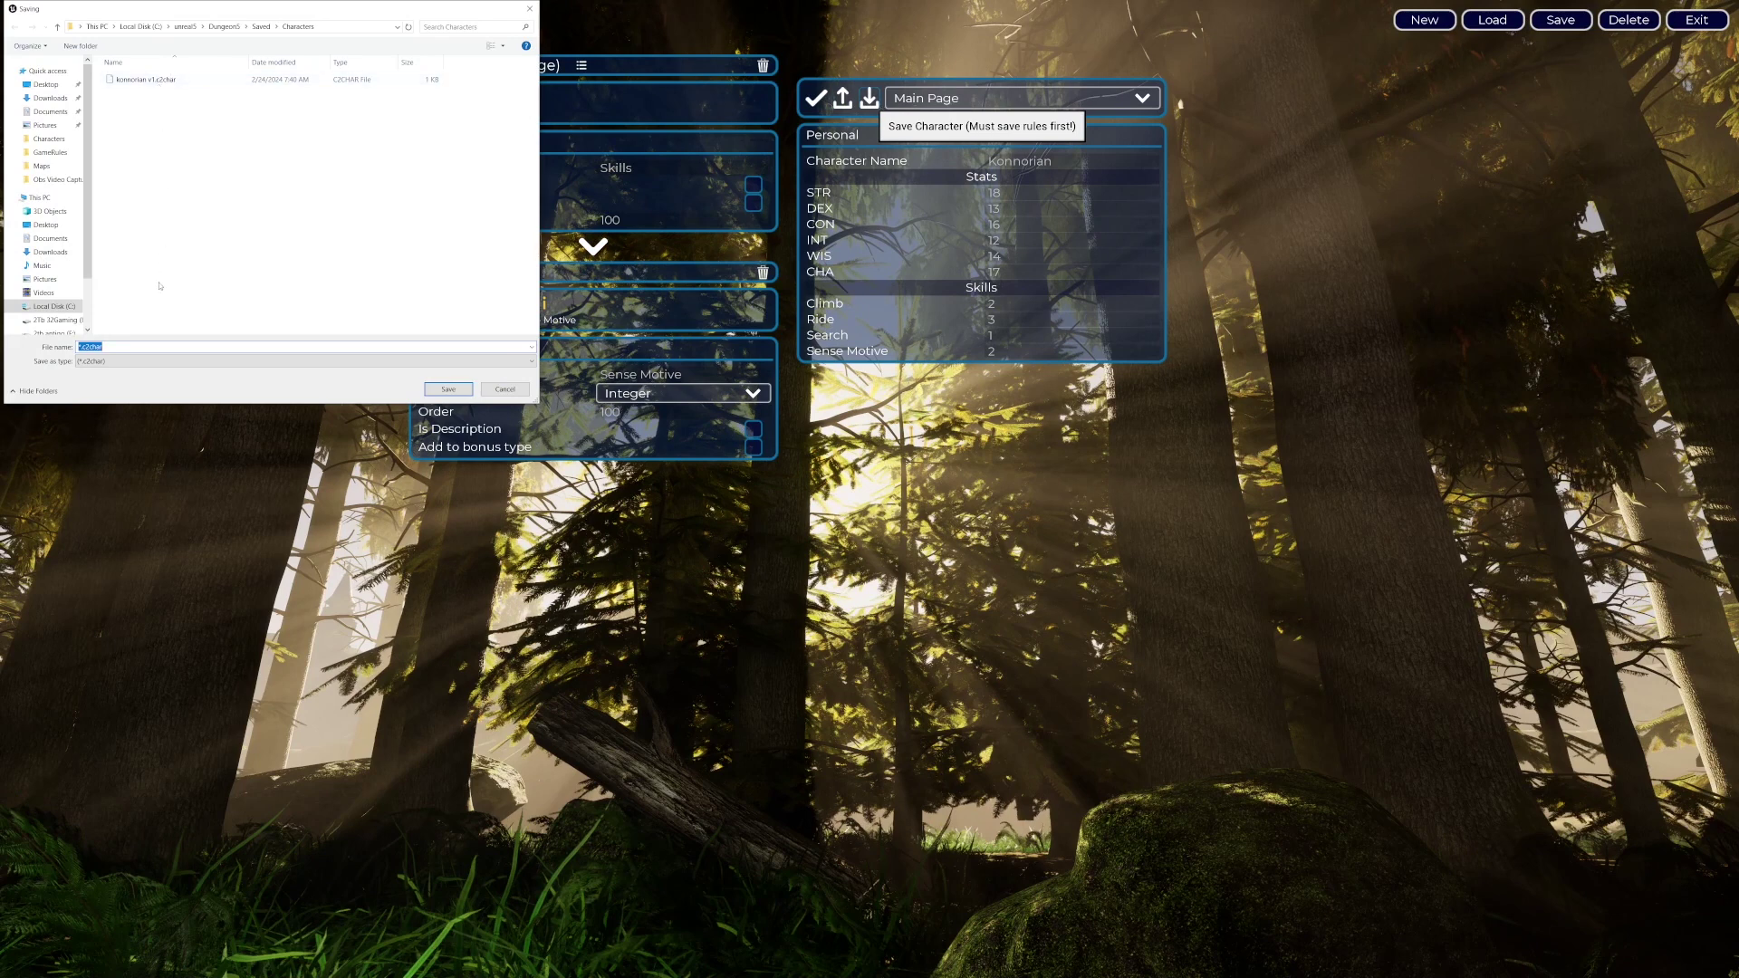
click(158, 79)
click(115, 347)
click(115, 347)
key(Return)
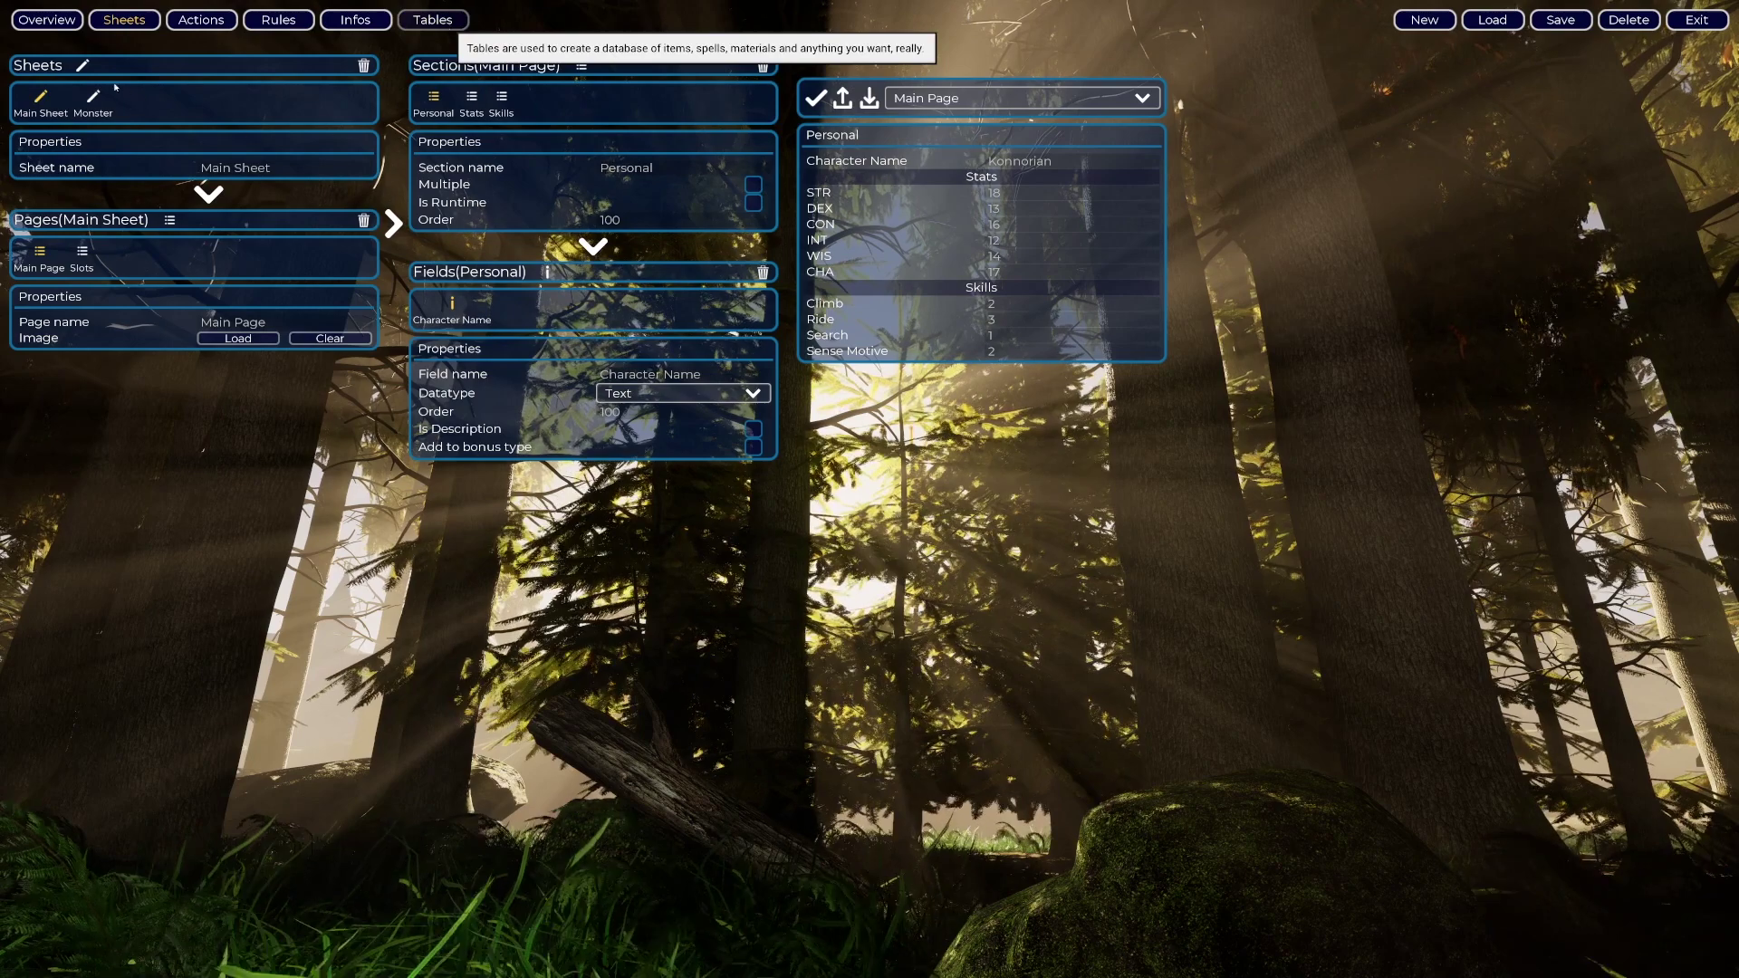
- Review the rule set's overview and open the Condition table's keys and data
click(50, 22)
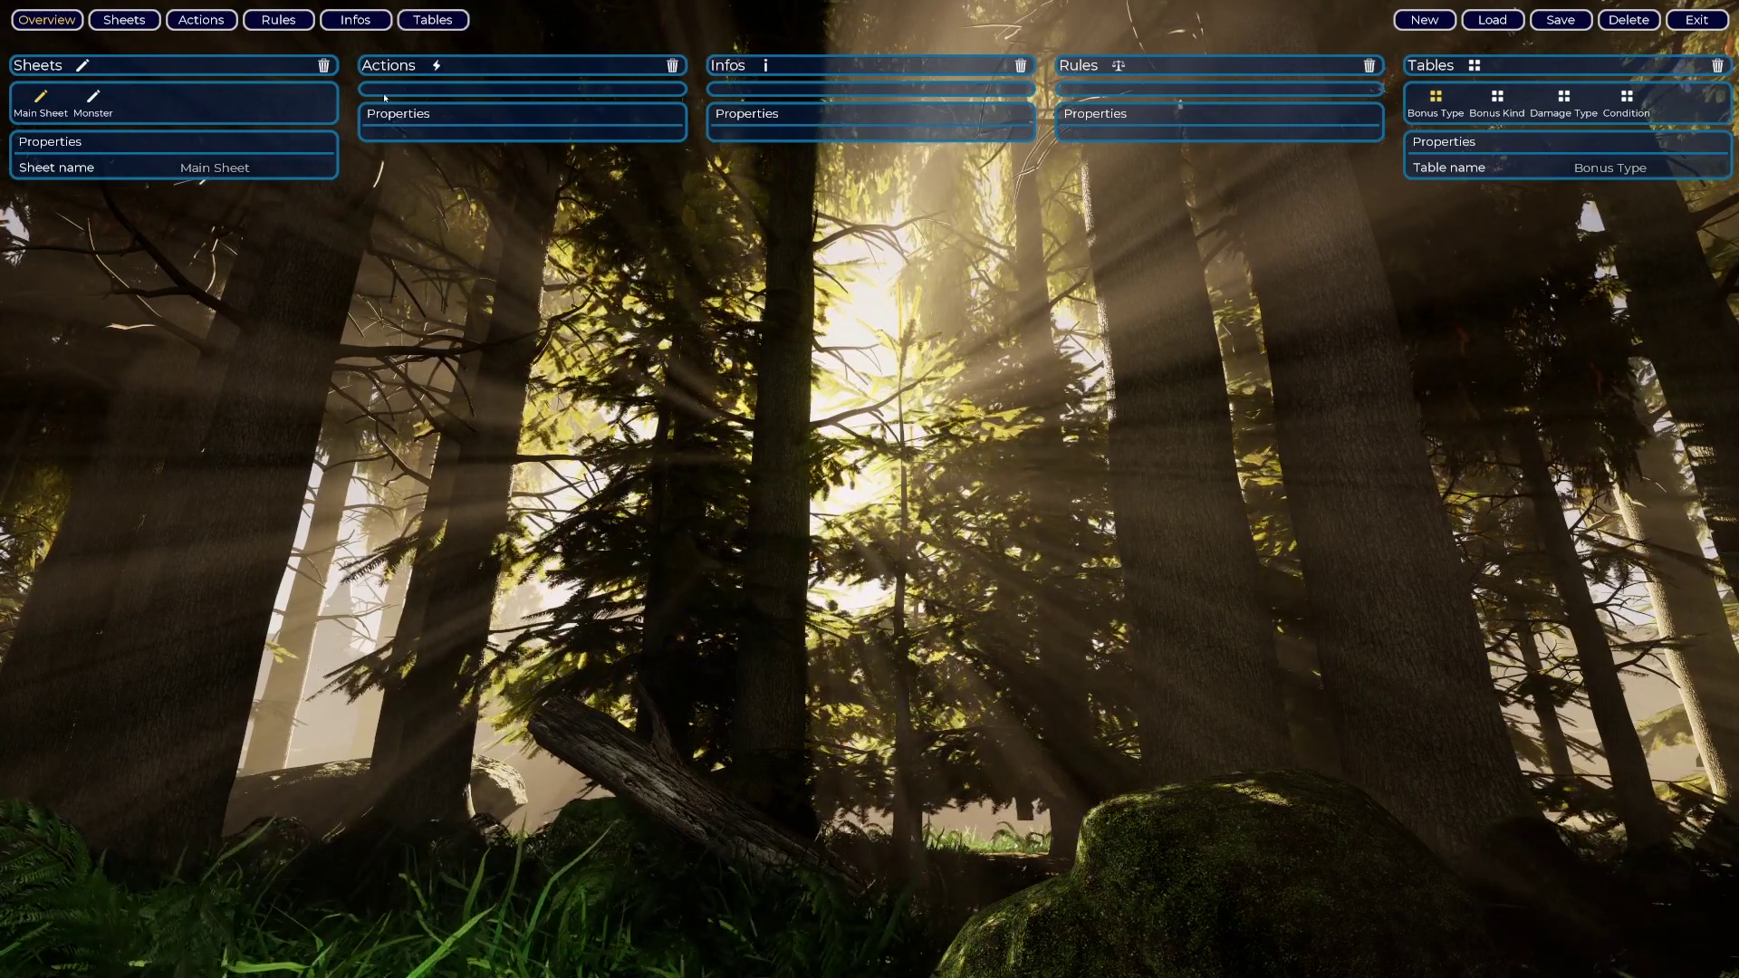
click(427, 21)
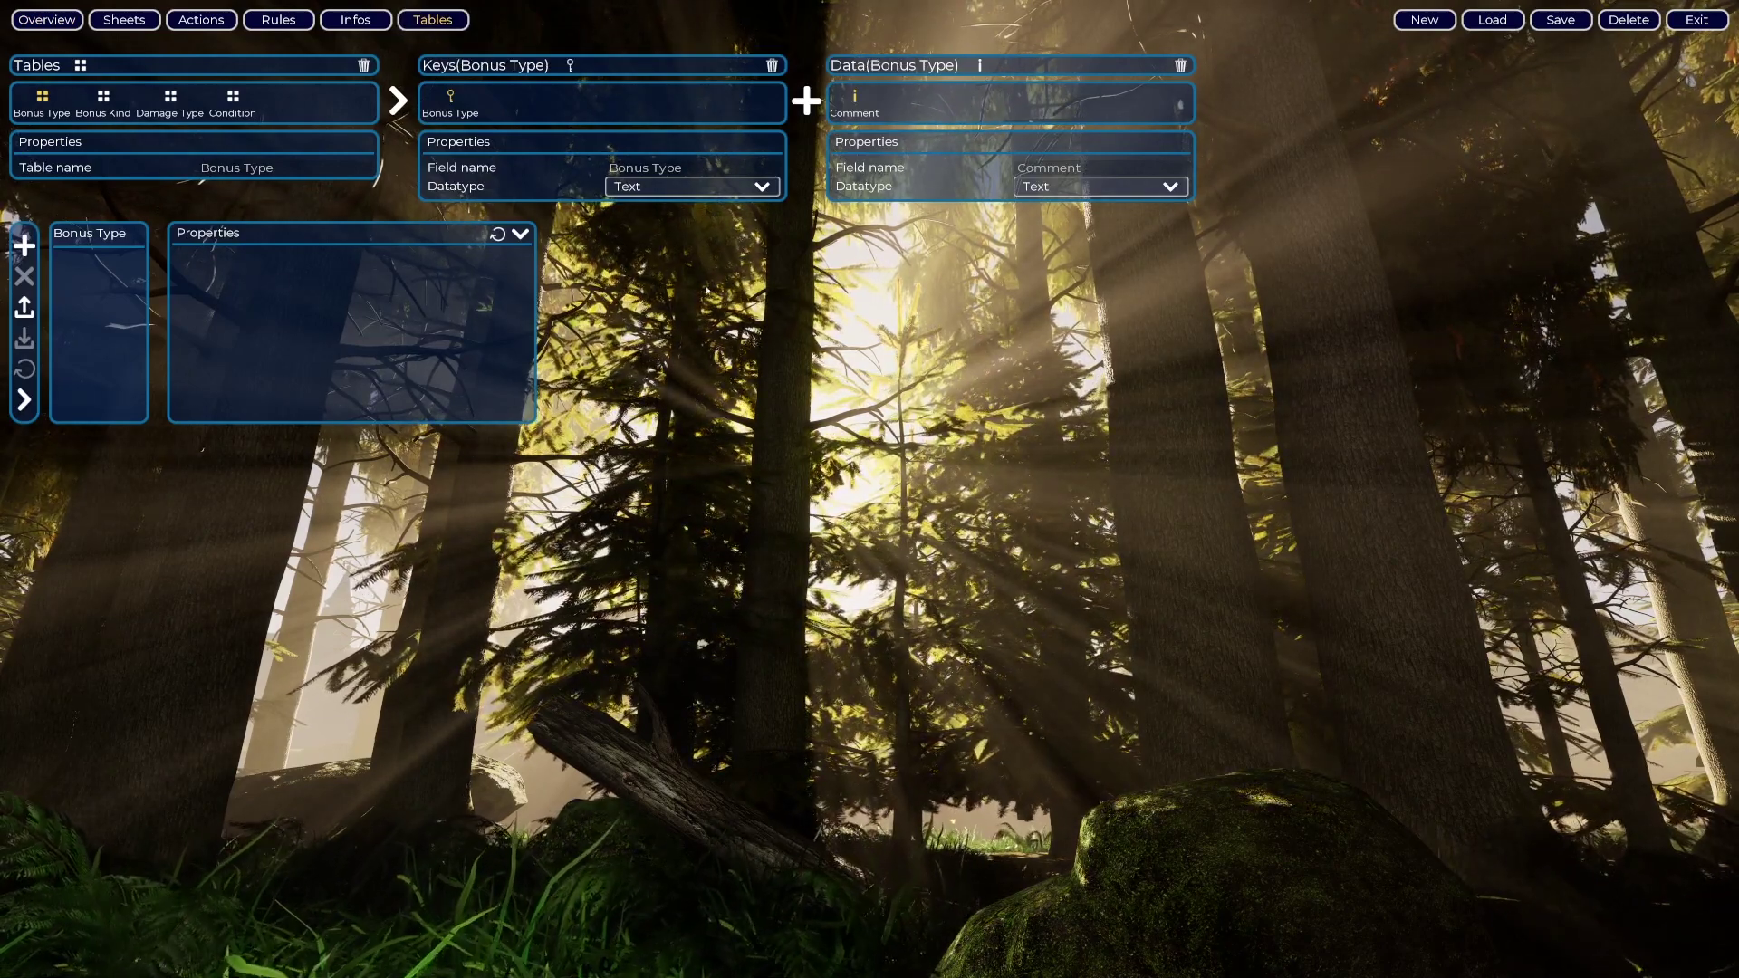
click(232, 99)
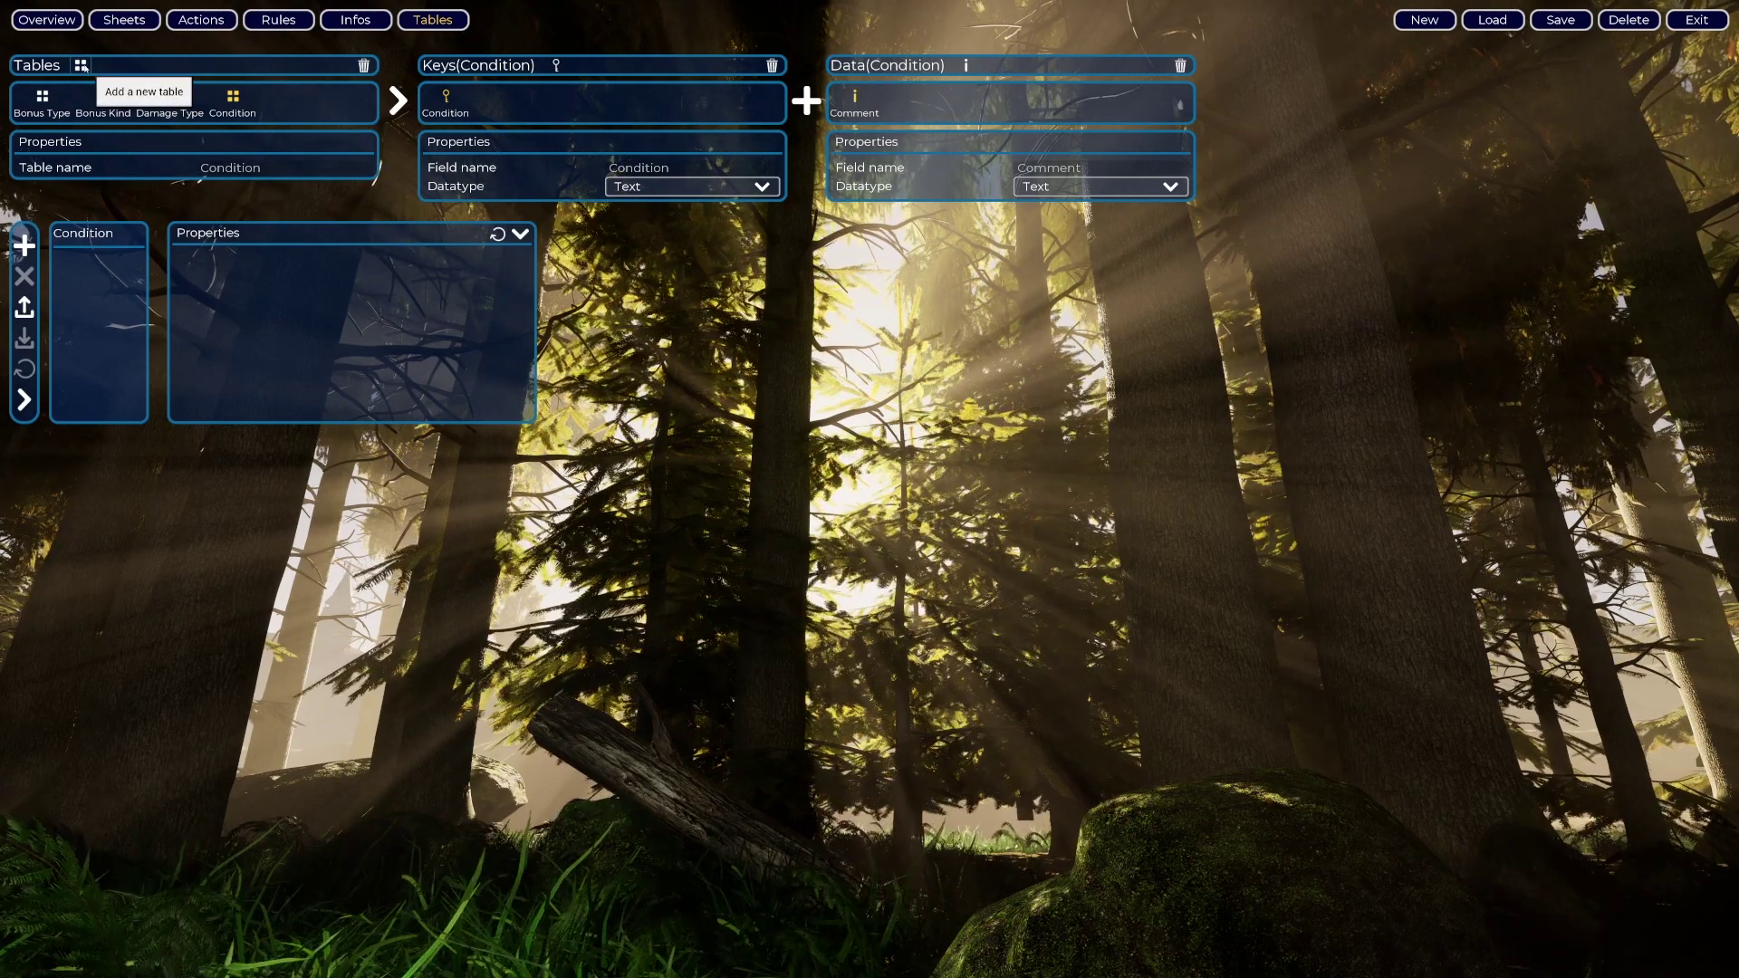
- Add a new table named Race to the rule set
click(81, 66)
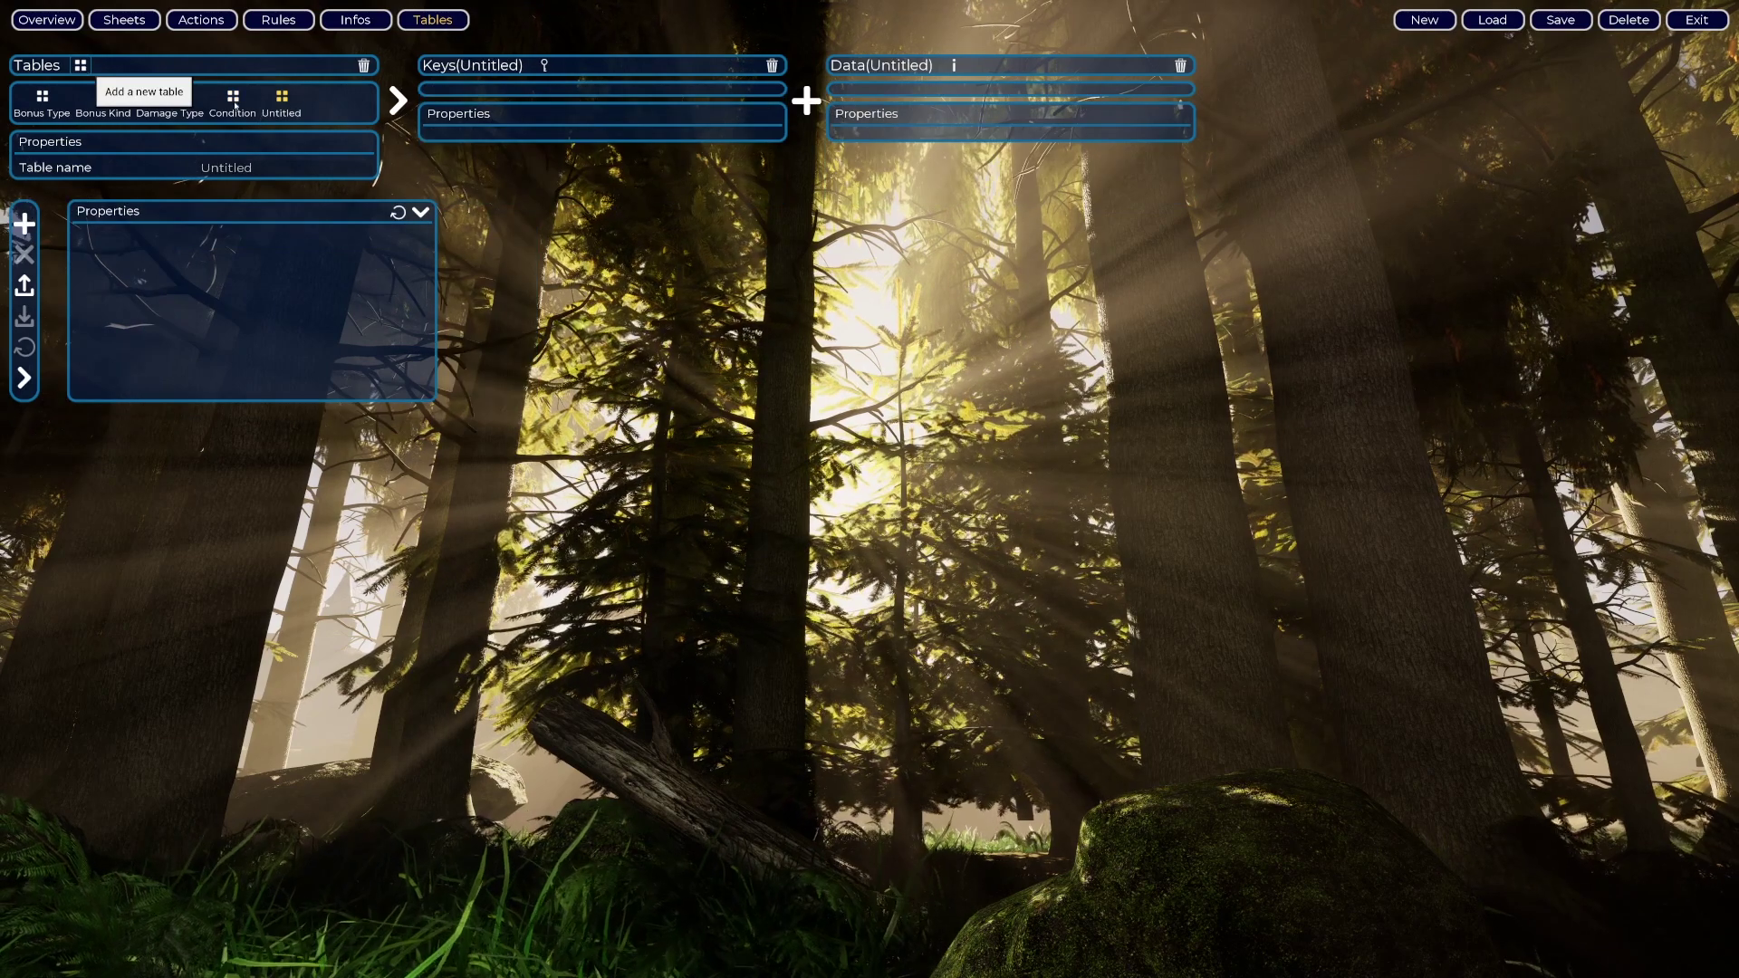
double_click(281, 112)
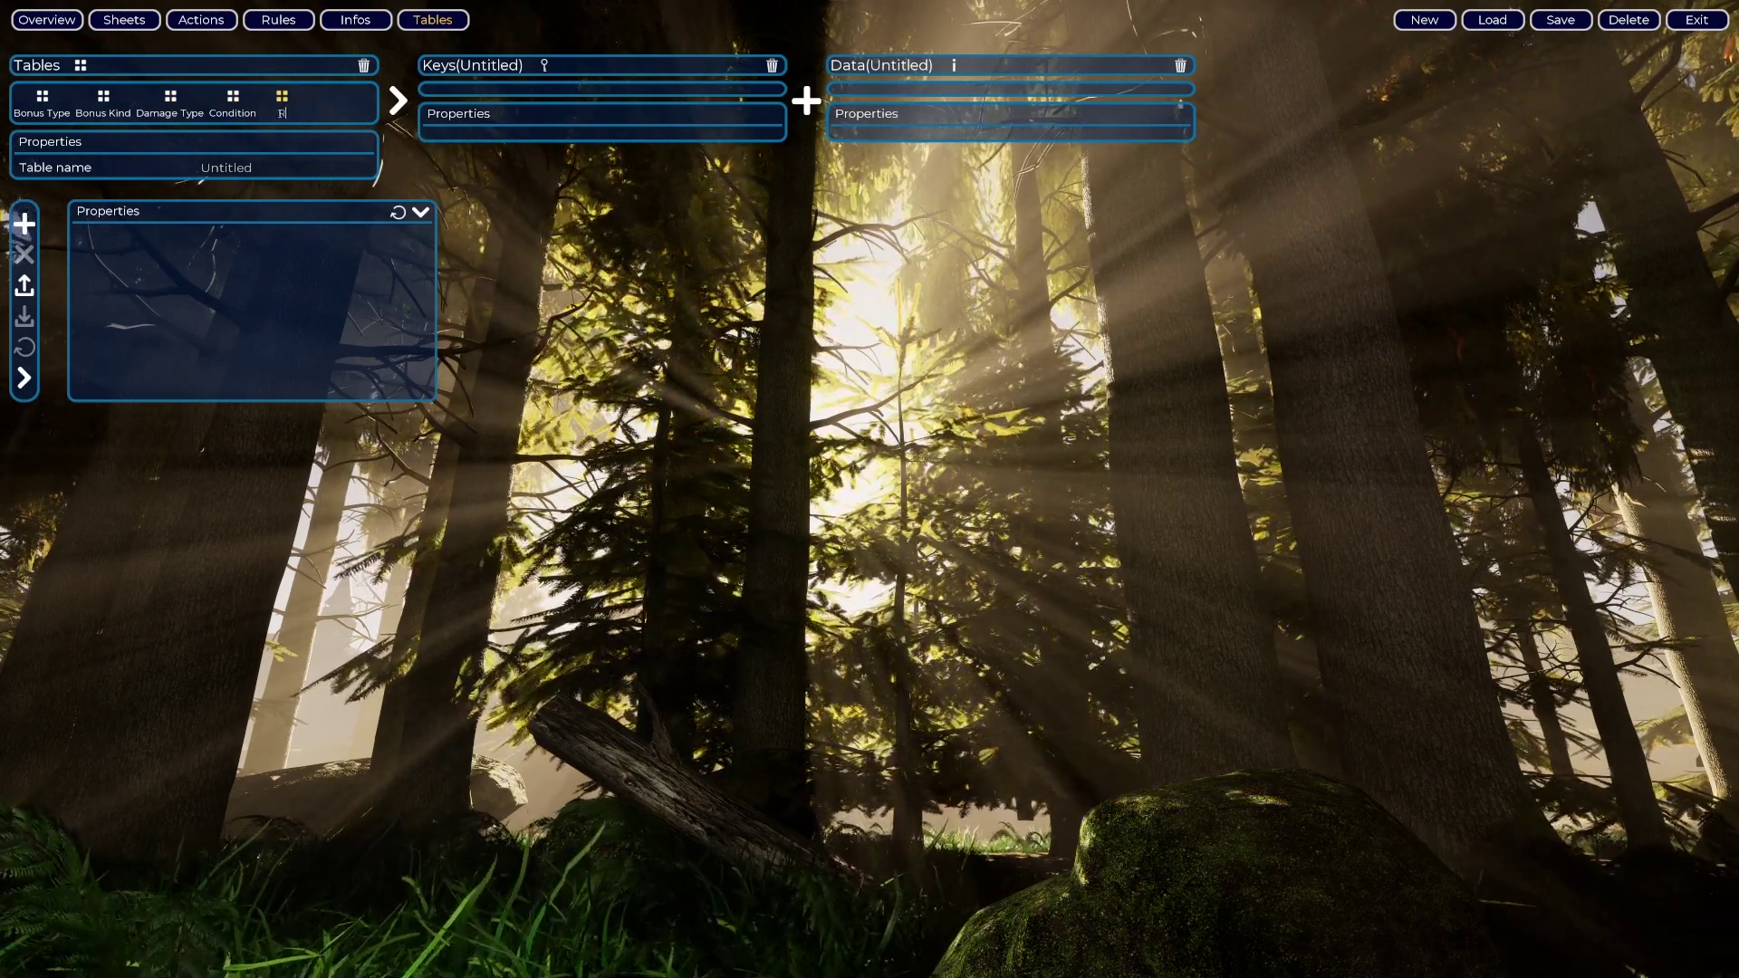
text(Race)
key(Return)
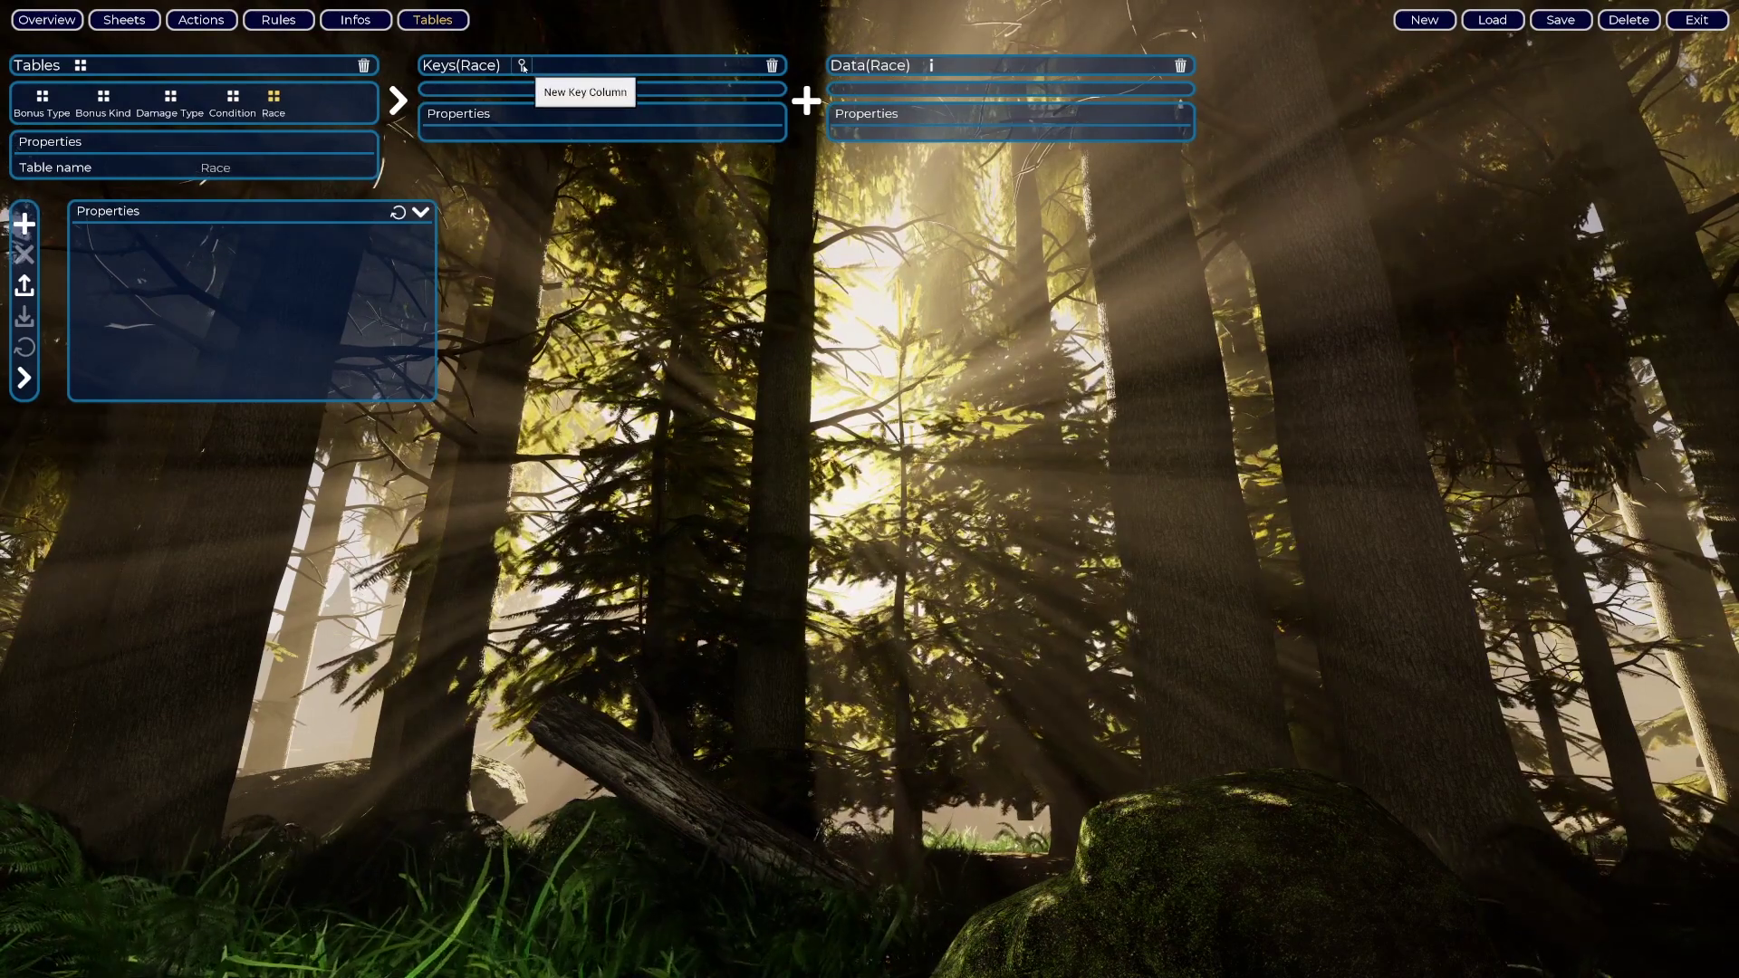
- Add a key column named Race with the Text datatype to the Race table
click(522, 66)
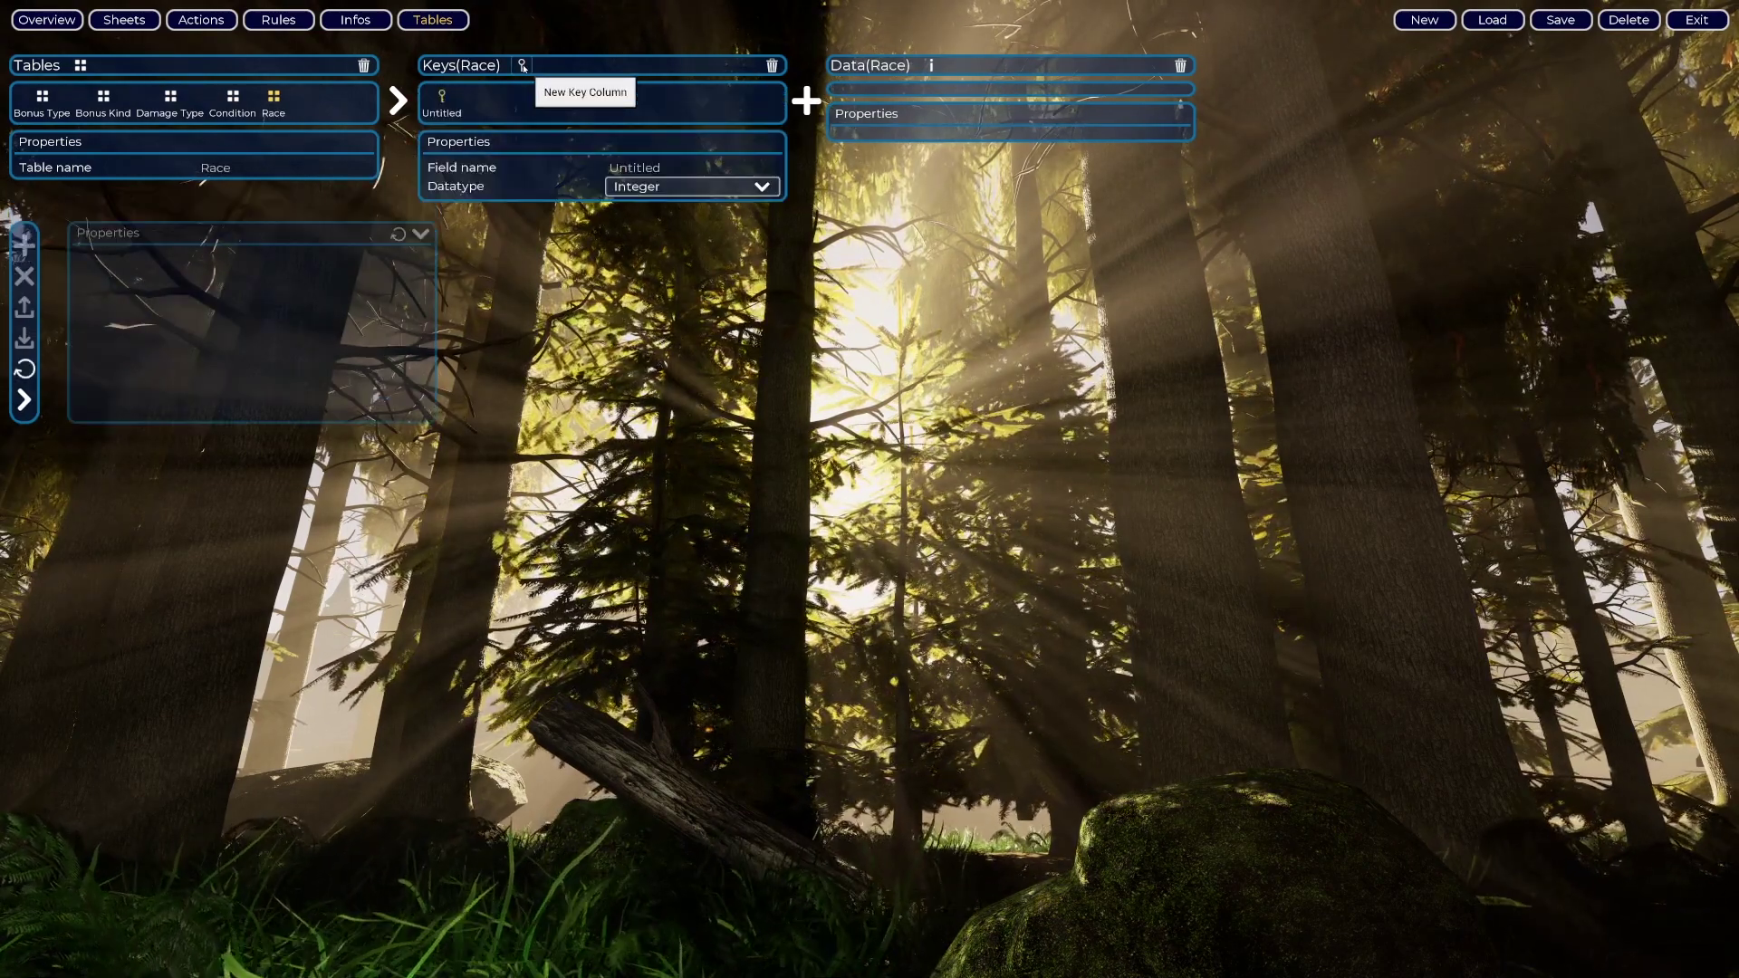
double_click(450, 112)
text(Race)
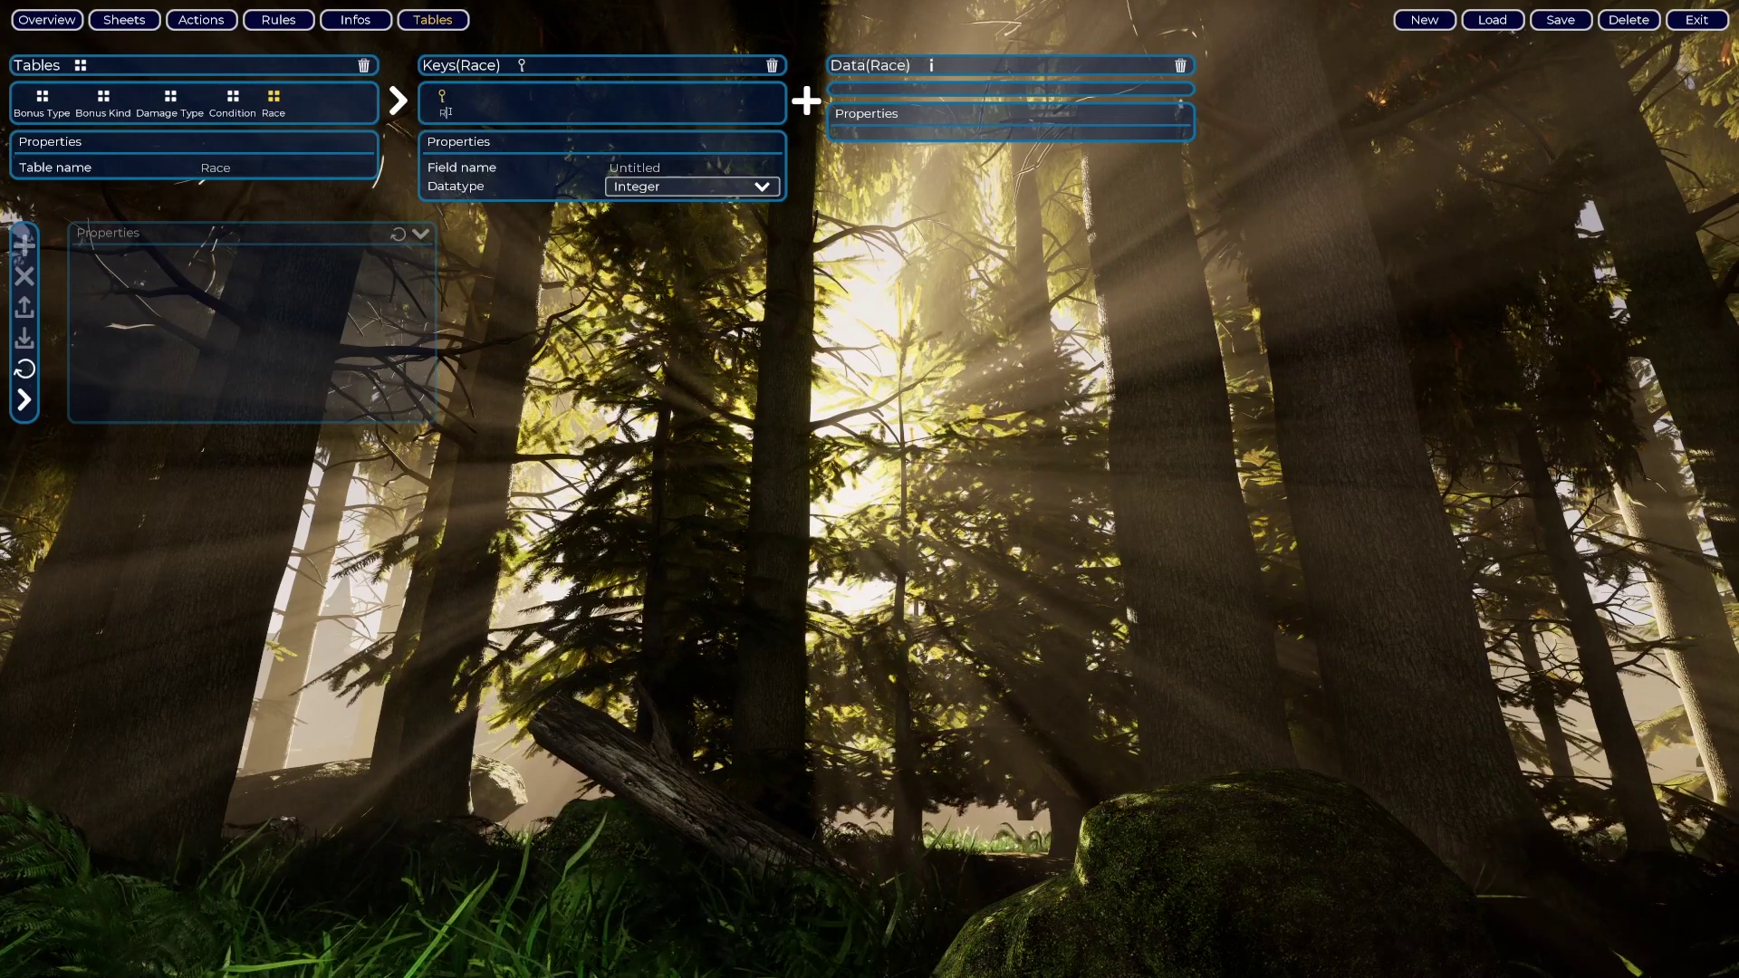
click(670, 186)
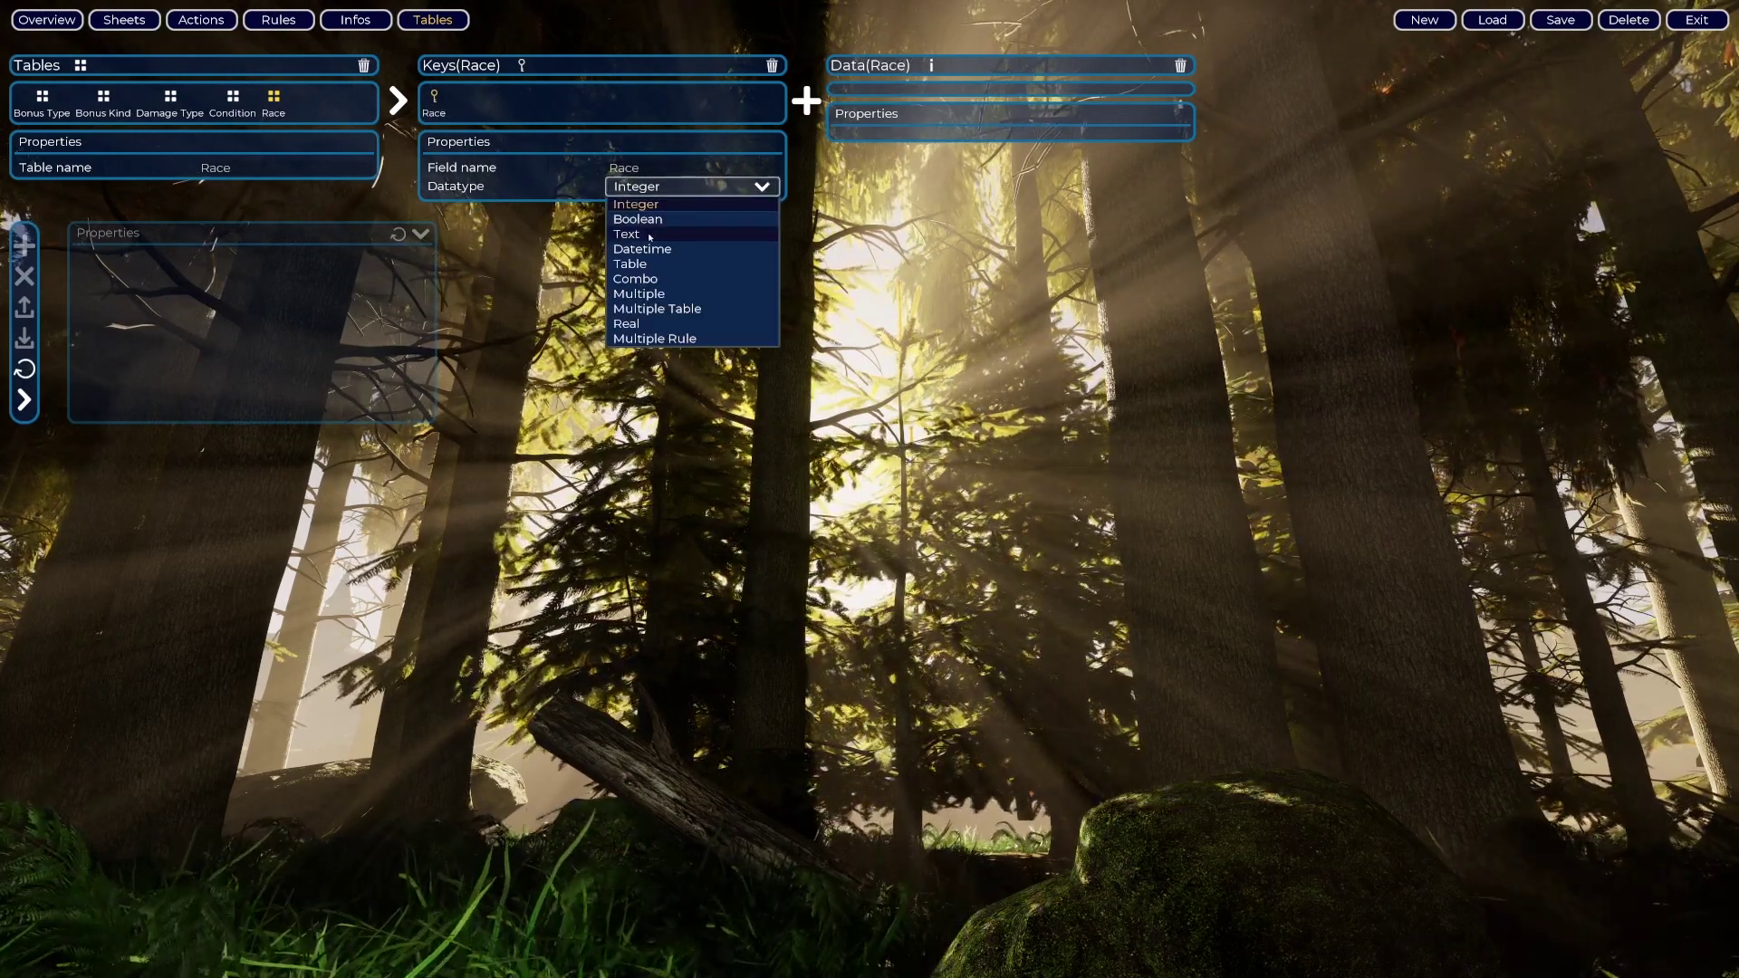
click(650, 234)
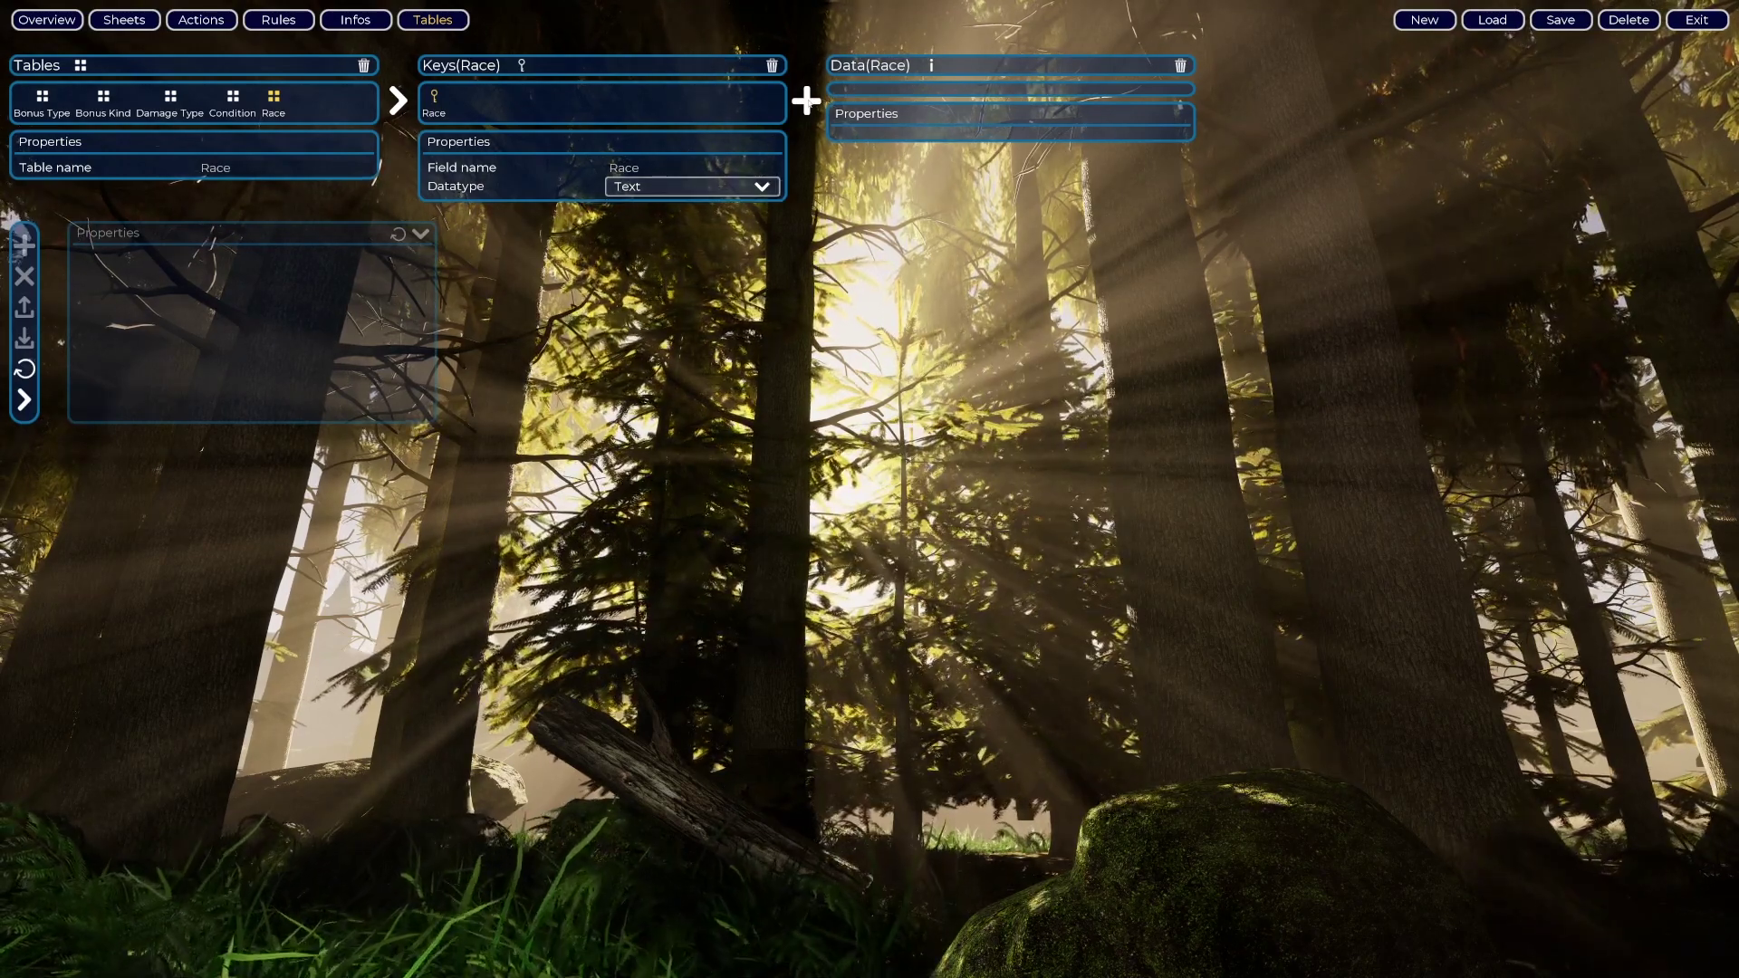
- Add three integer data columns named Str Bonus, Dex Bonus and Con bonus to the Race table
click(931, 65)
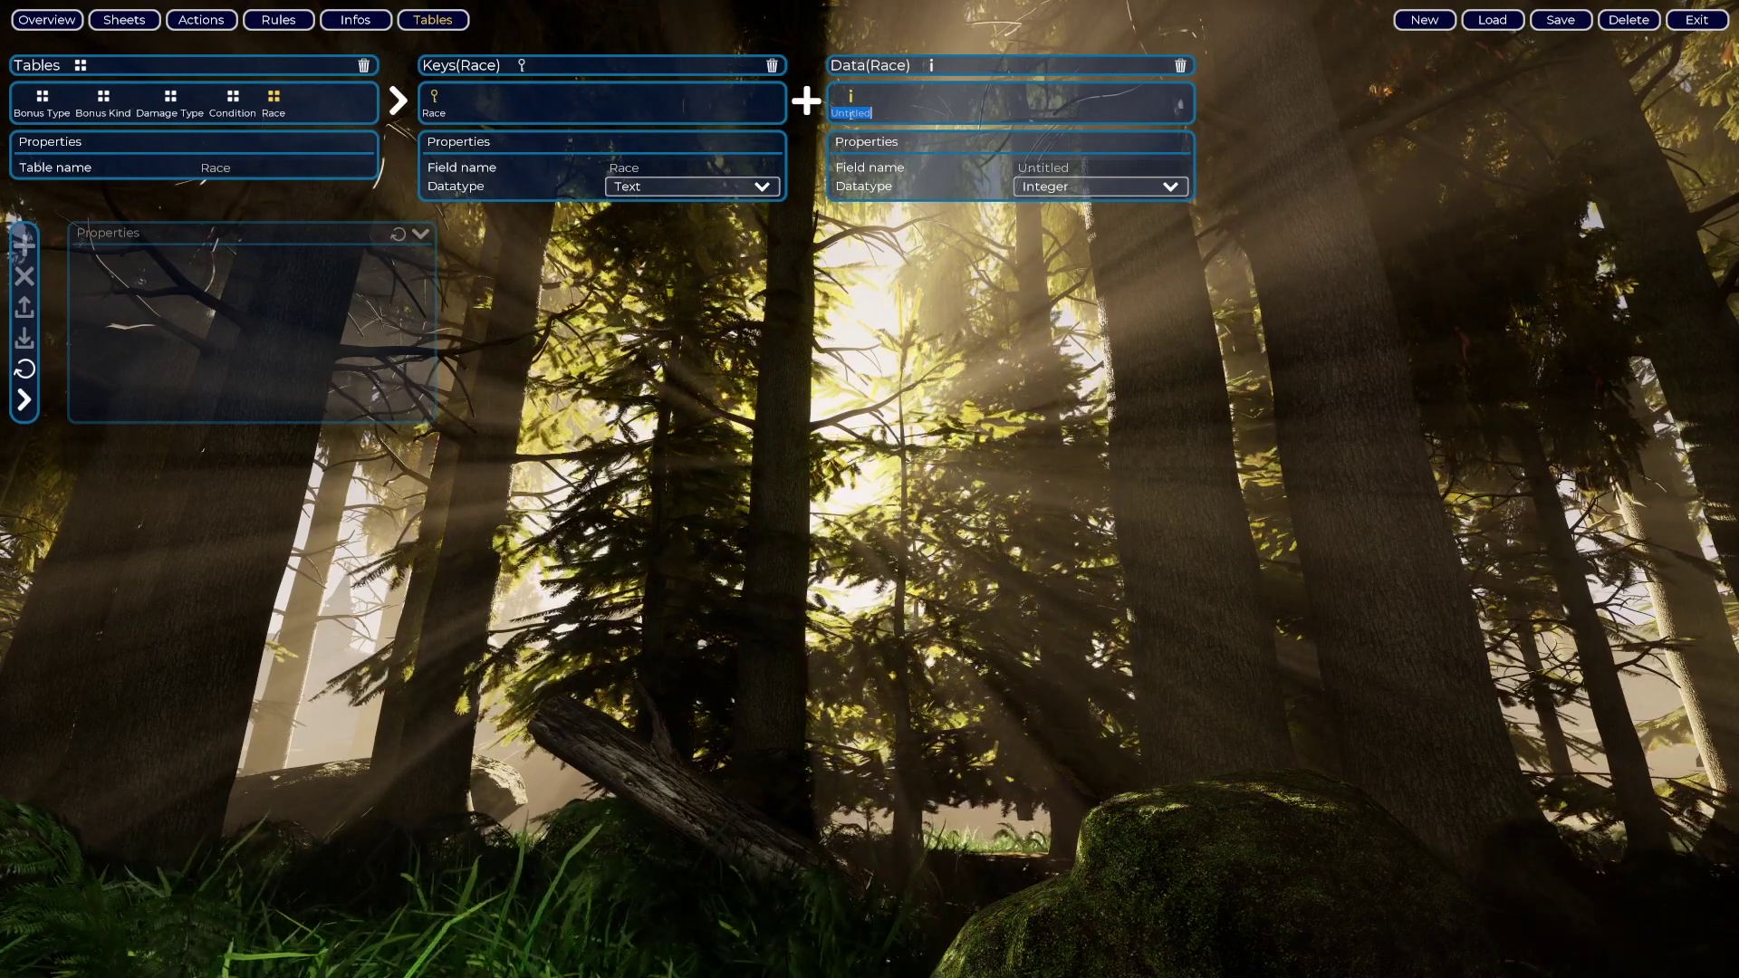
text(Str Bonus)
key(Return)
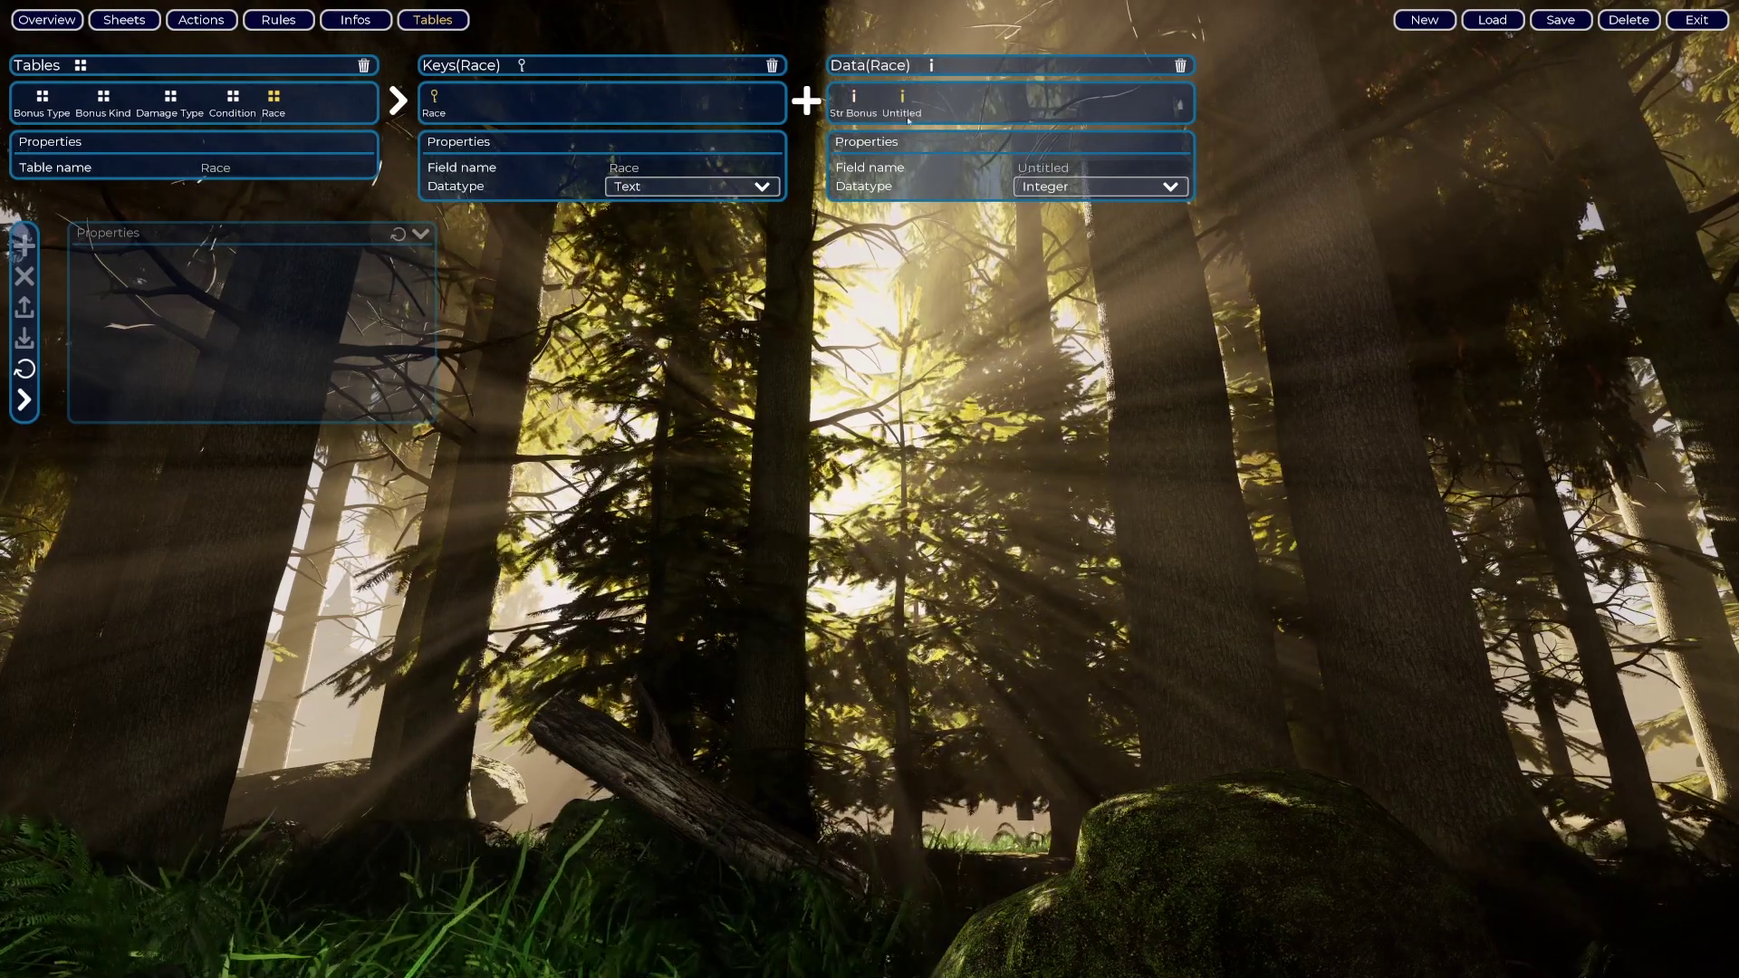
click(932, 67)
text(Dex Bonus)
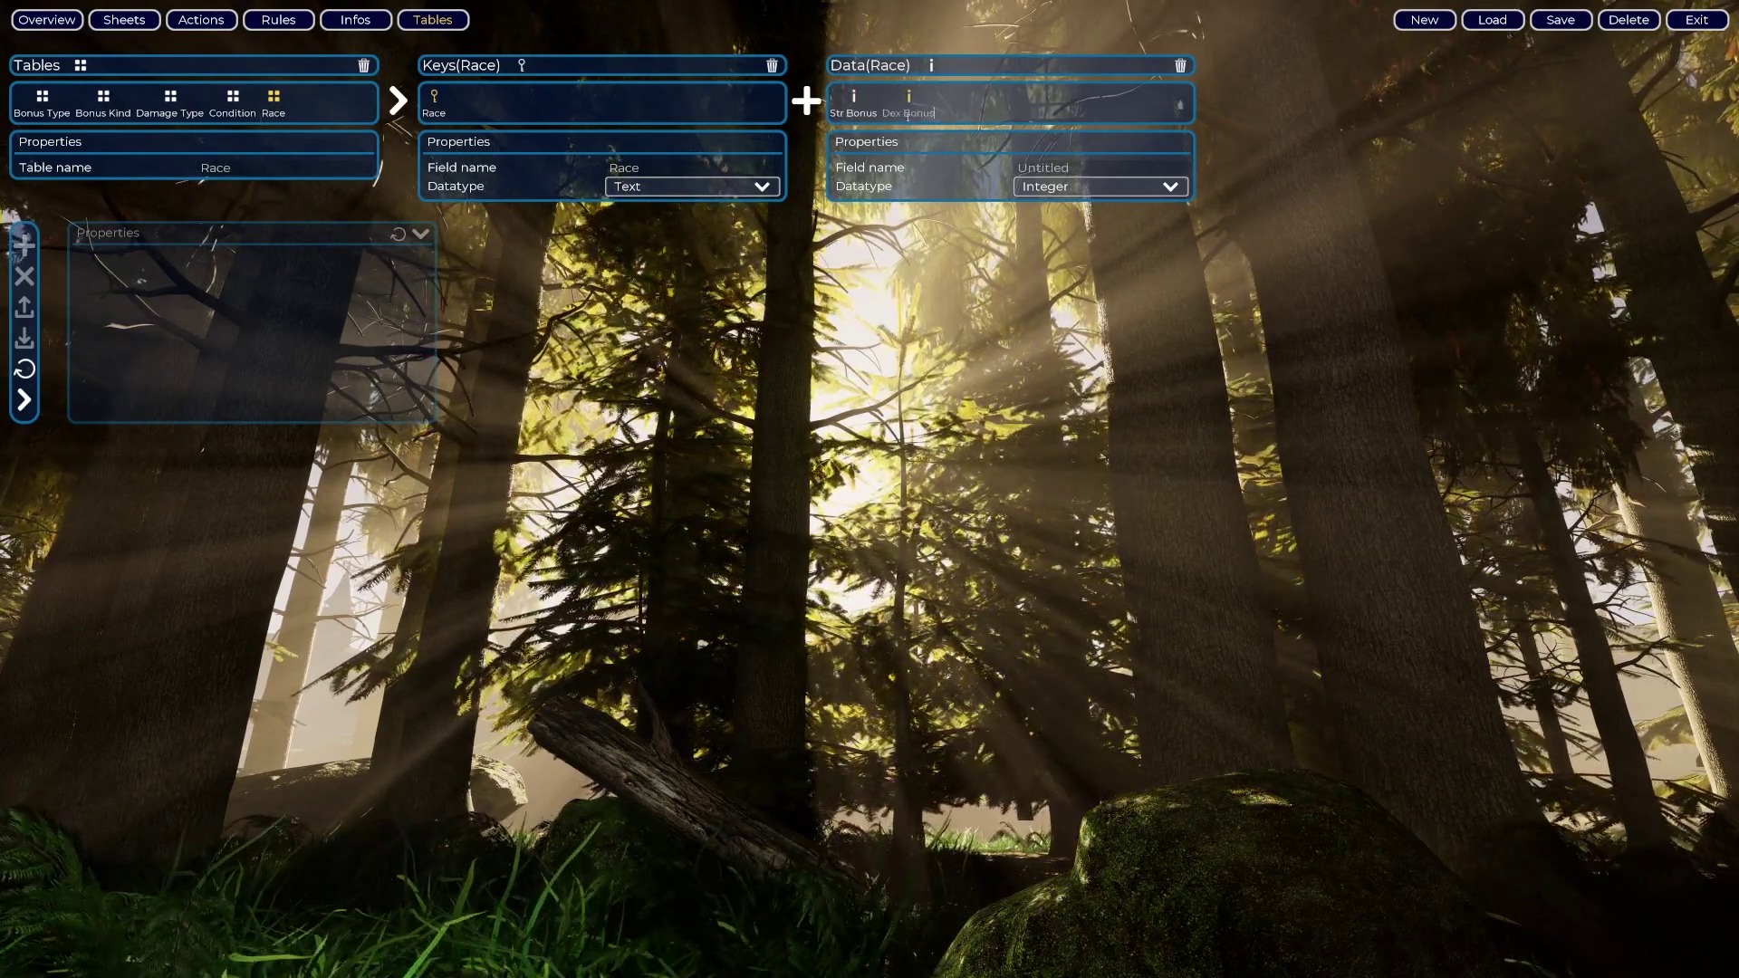
key(Return)
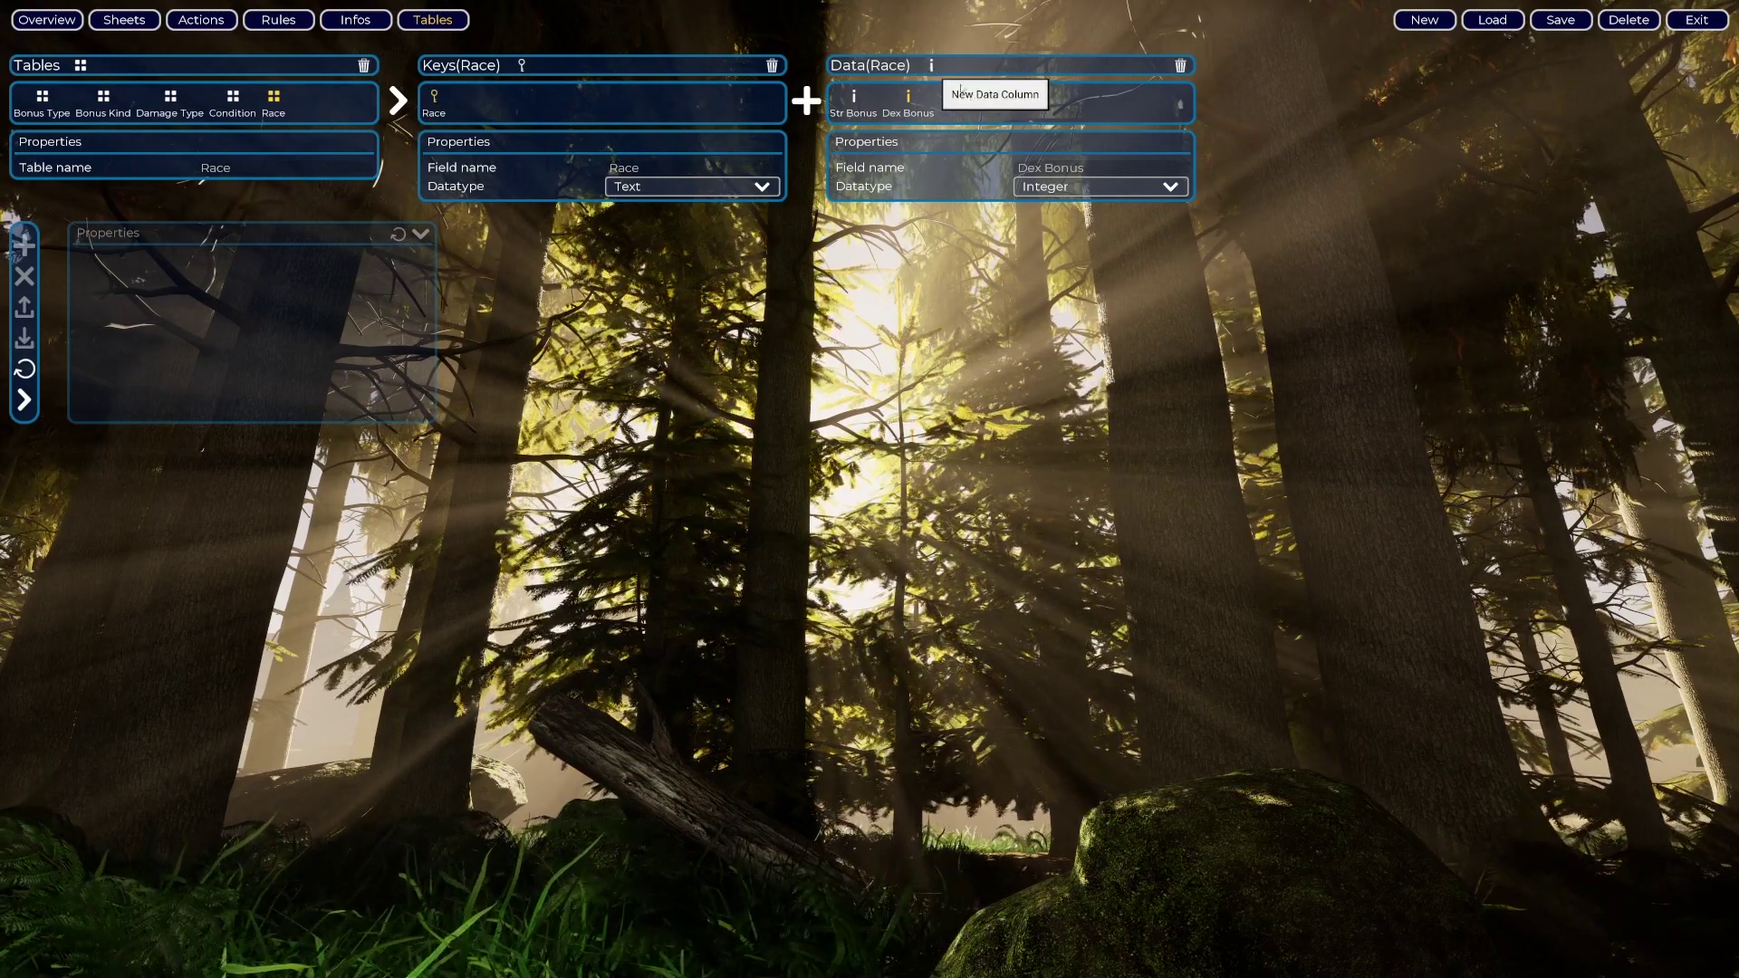
click(932, 67)
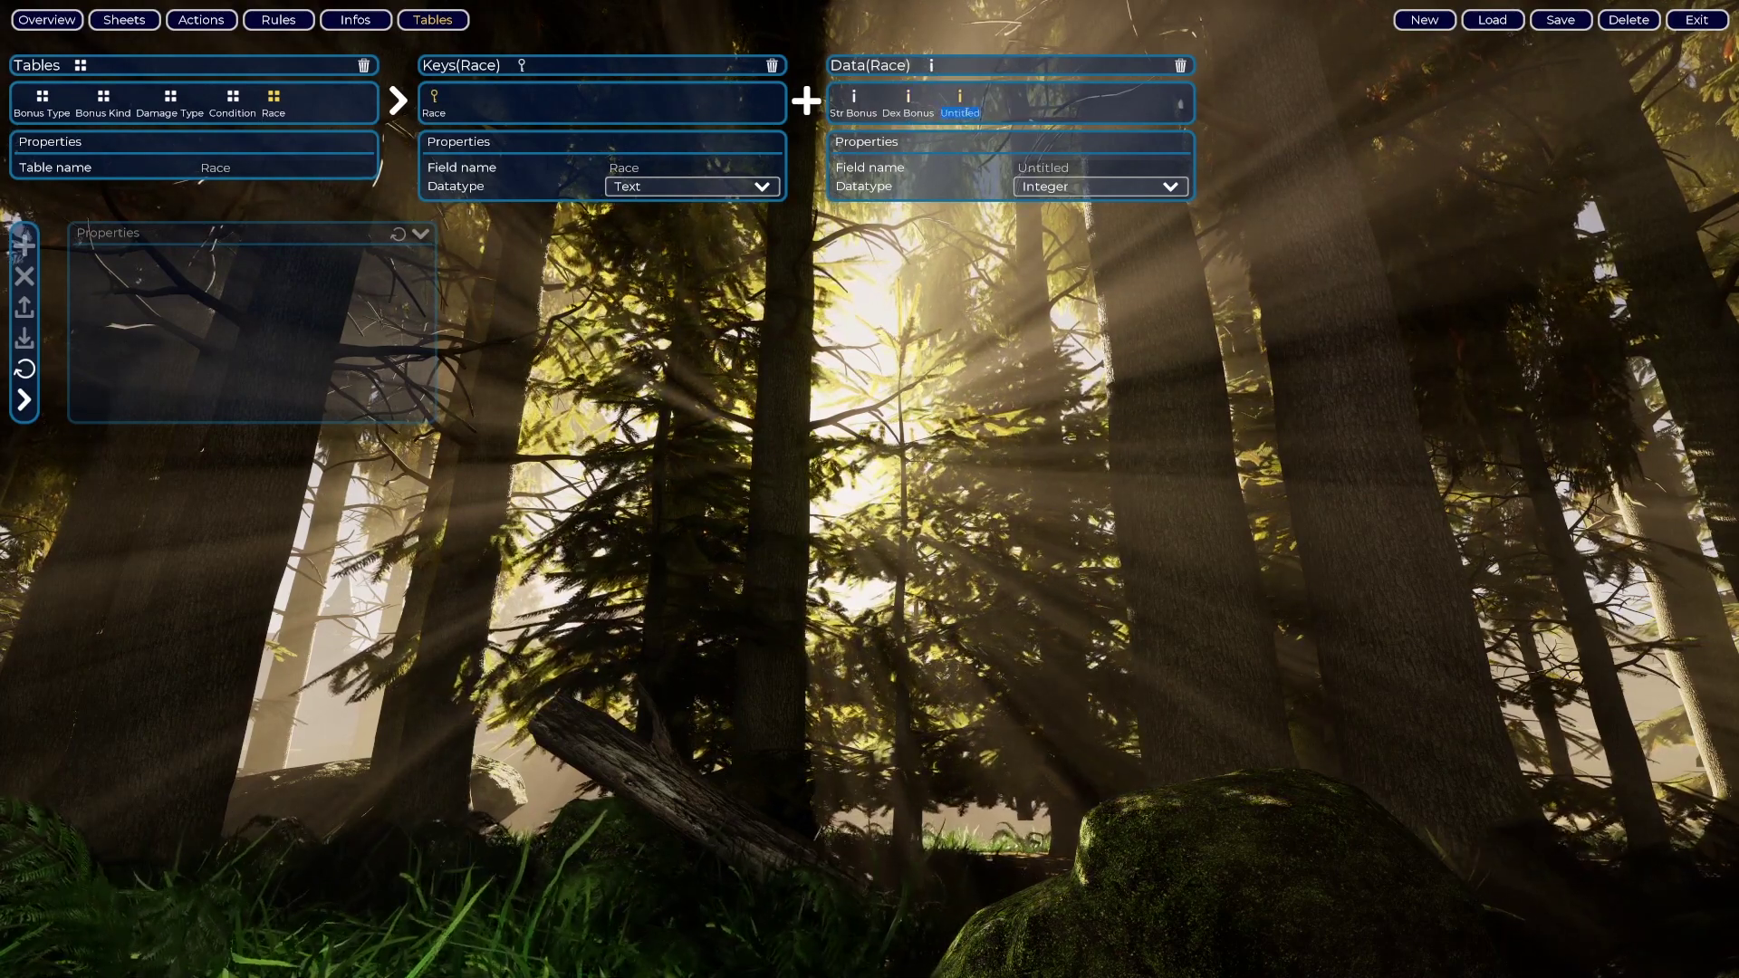
text(C)
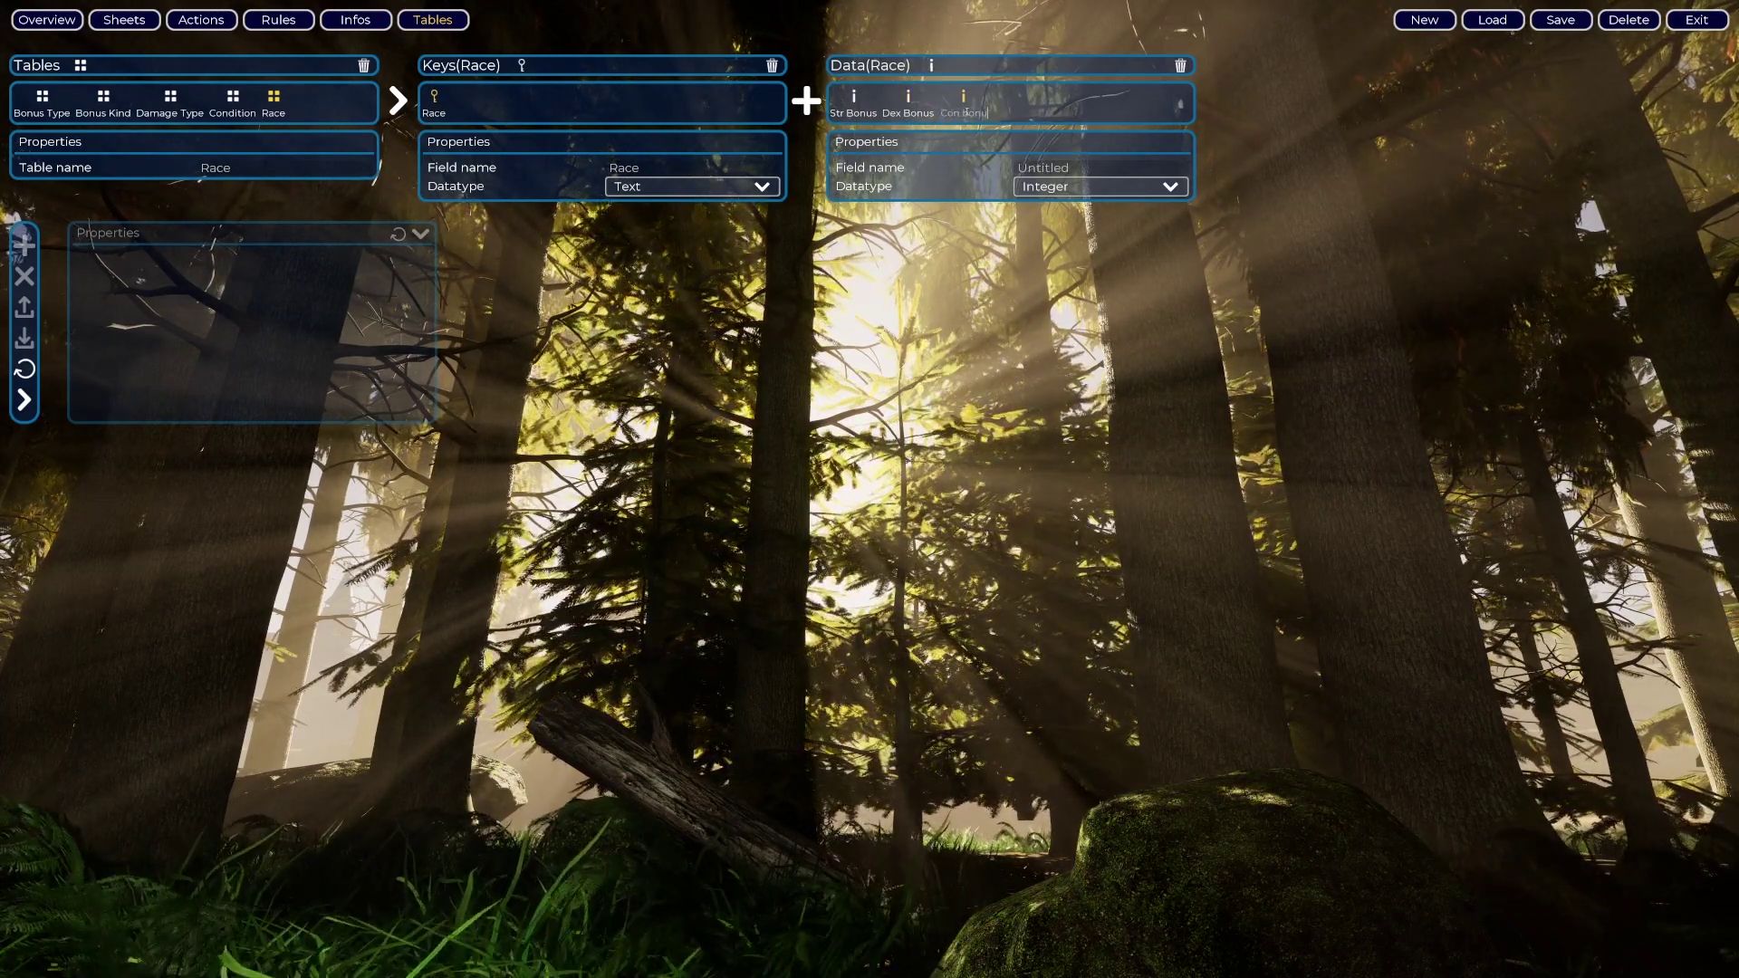
text(on bonus)
key(Return)
- Add two more integer data columns named Int bonus and Cha bonus to the Race table
click(932, 67)
click(1026, 115)
text(Int)
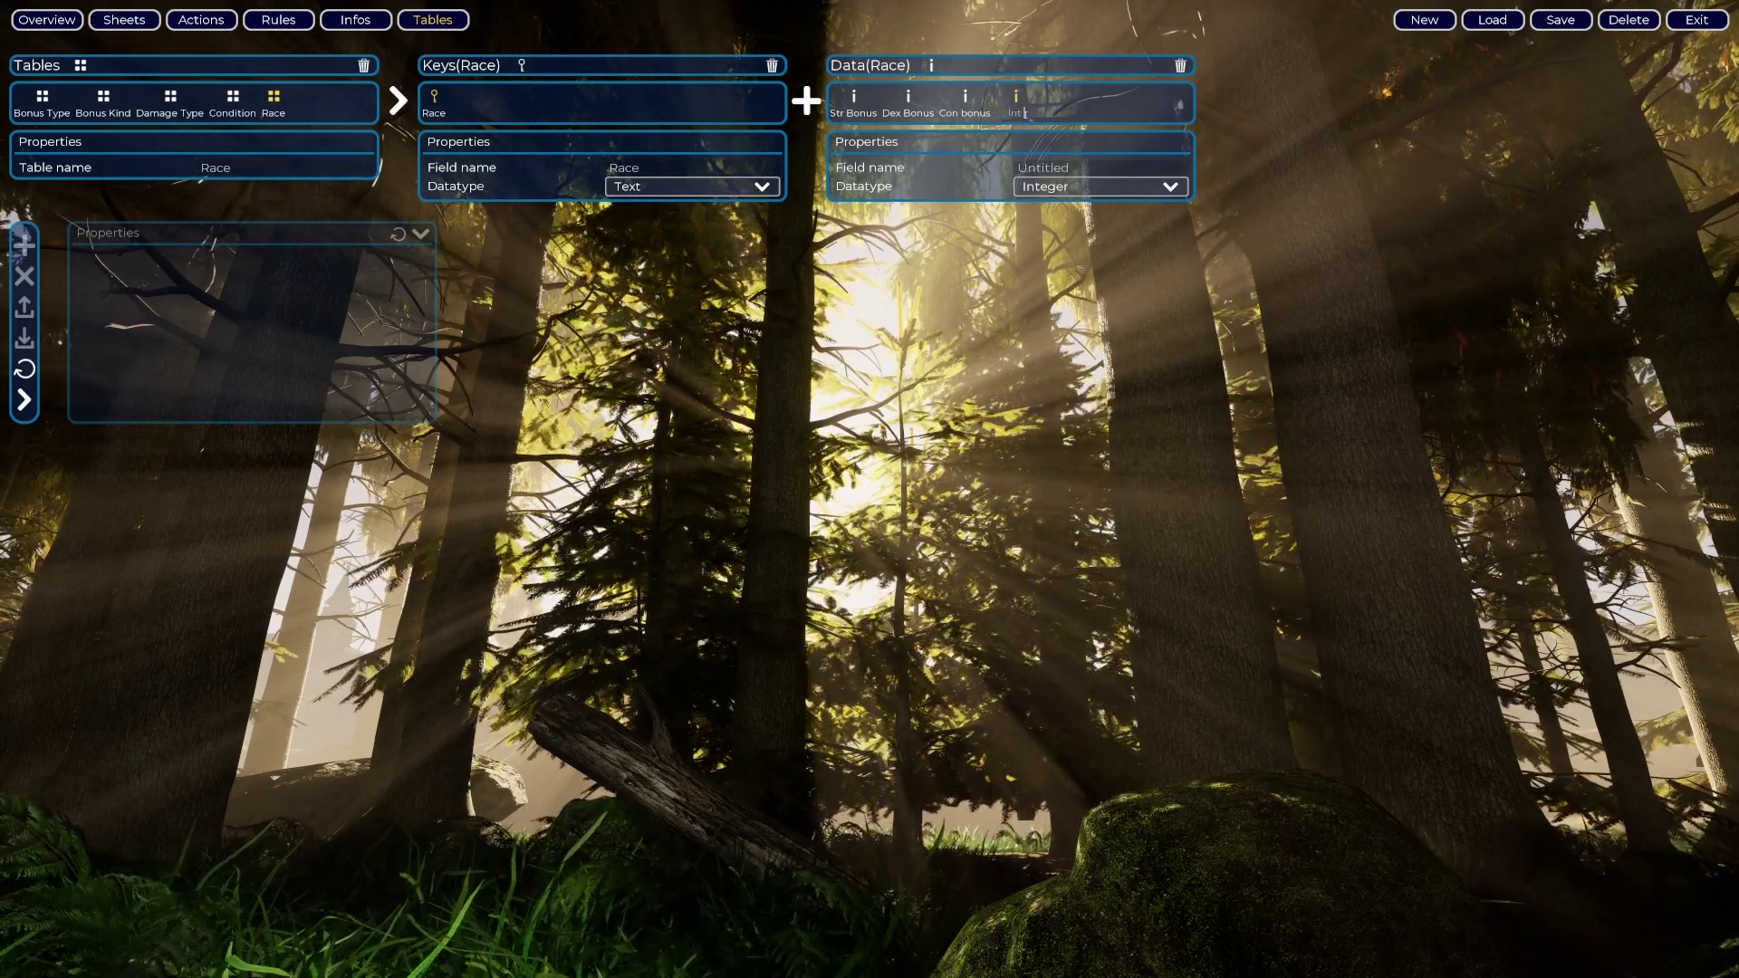
text( bonus)
key(Return)
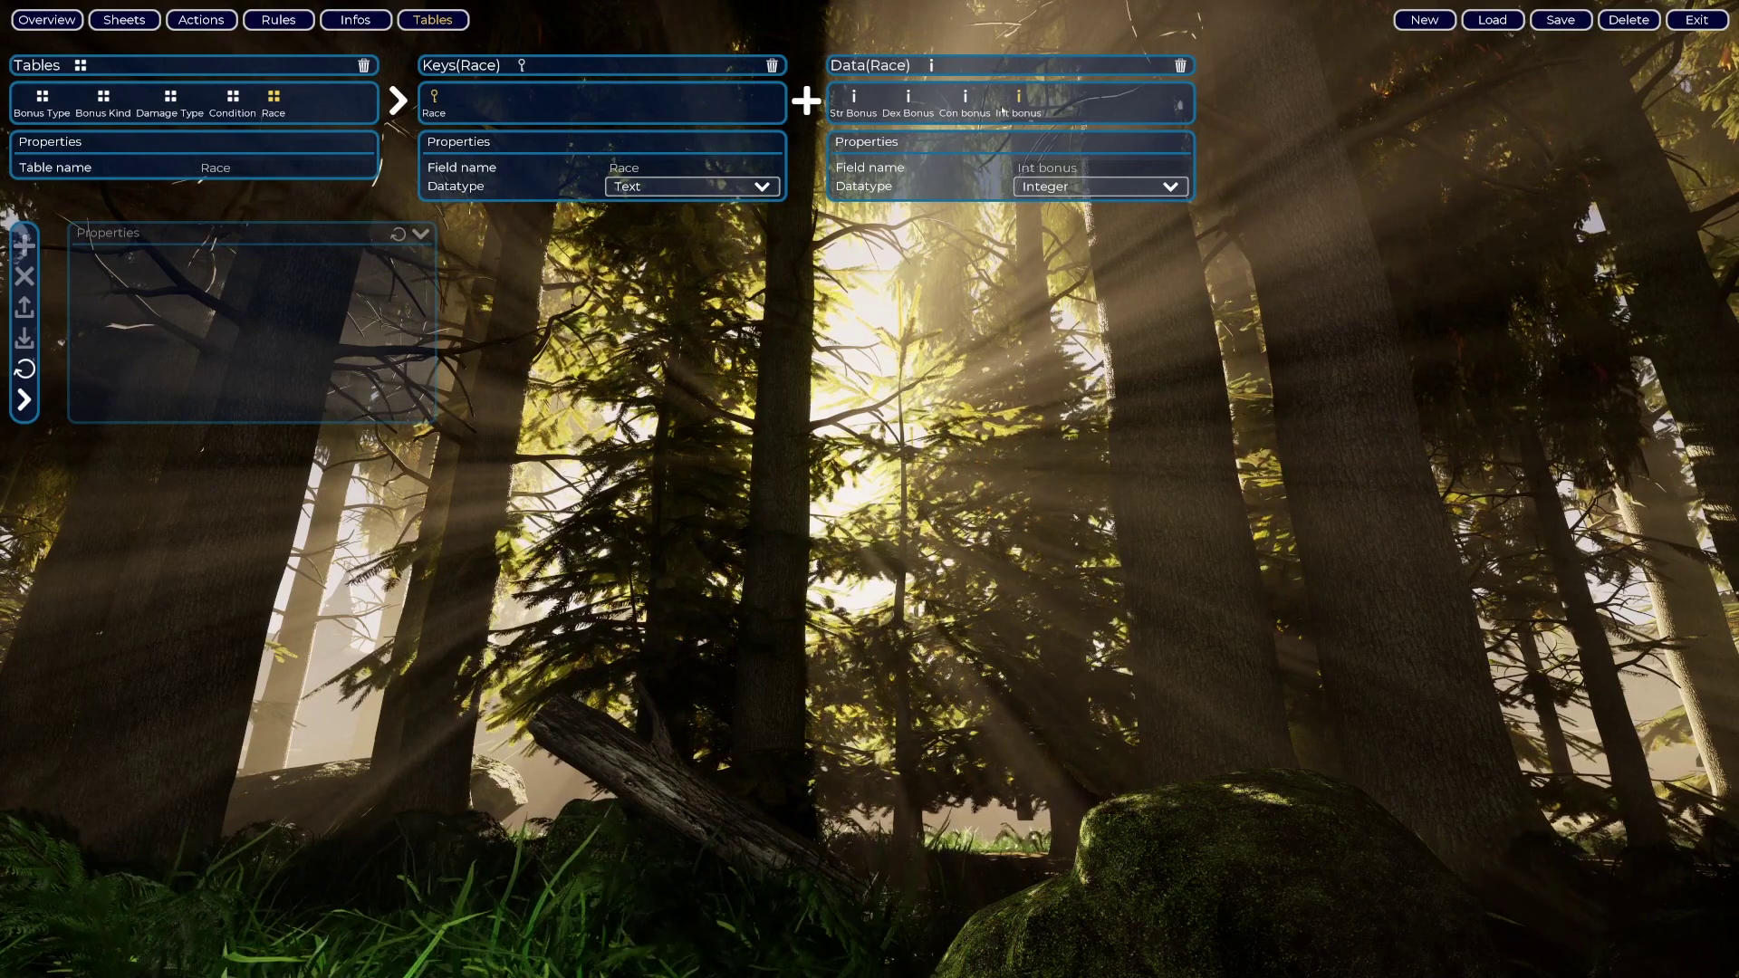
click(933, 67)
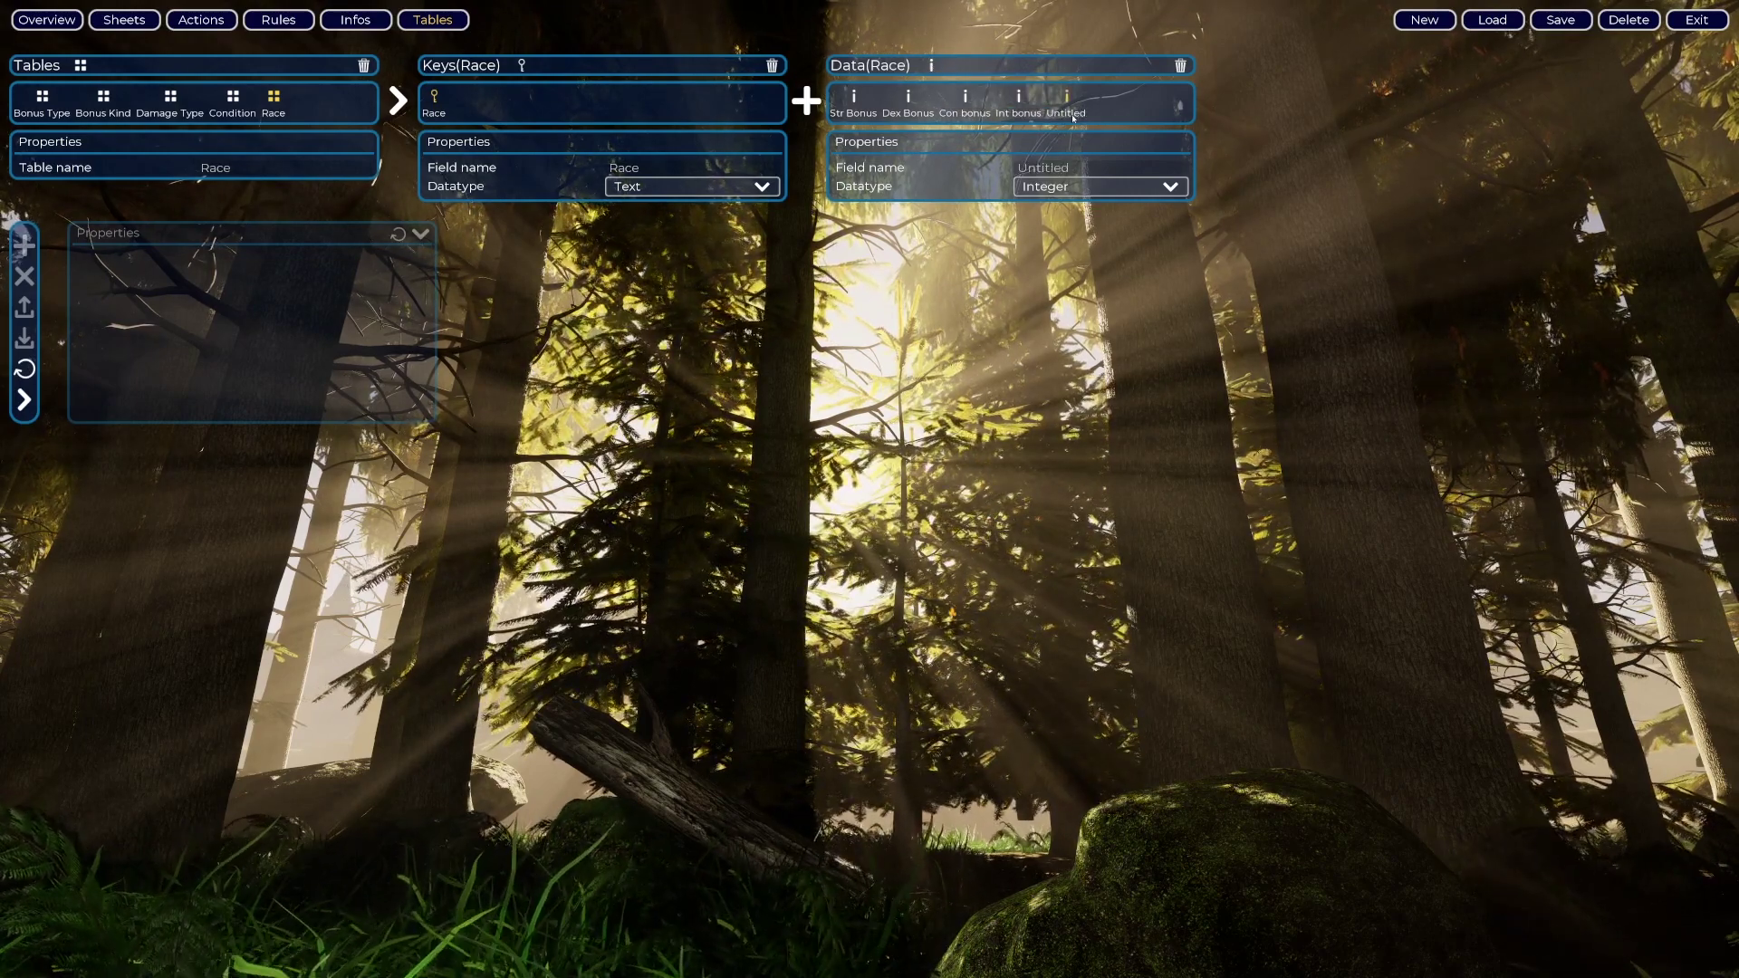
click(1069, 113)
text(Cha bonus)
key(Return)
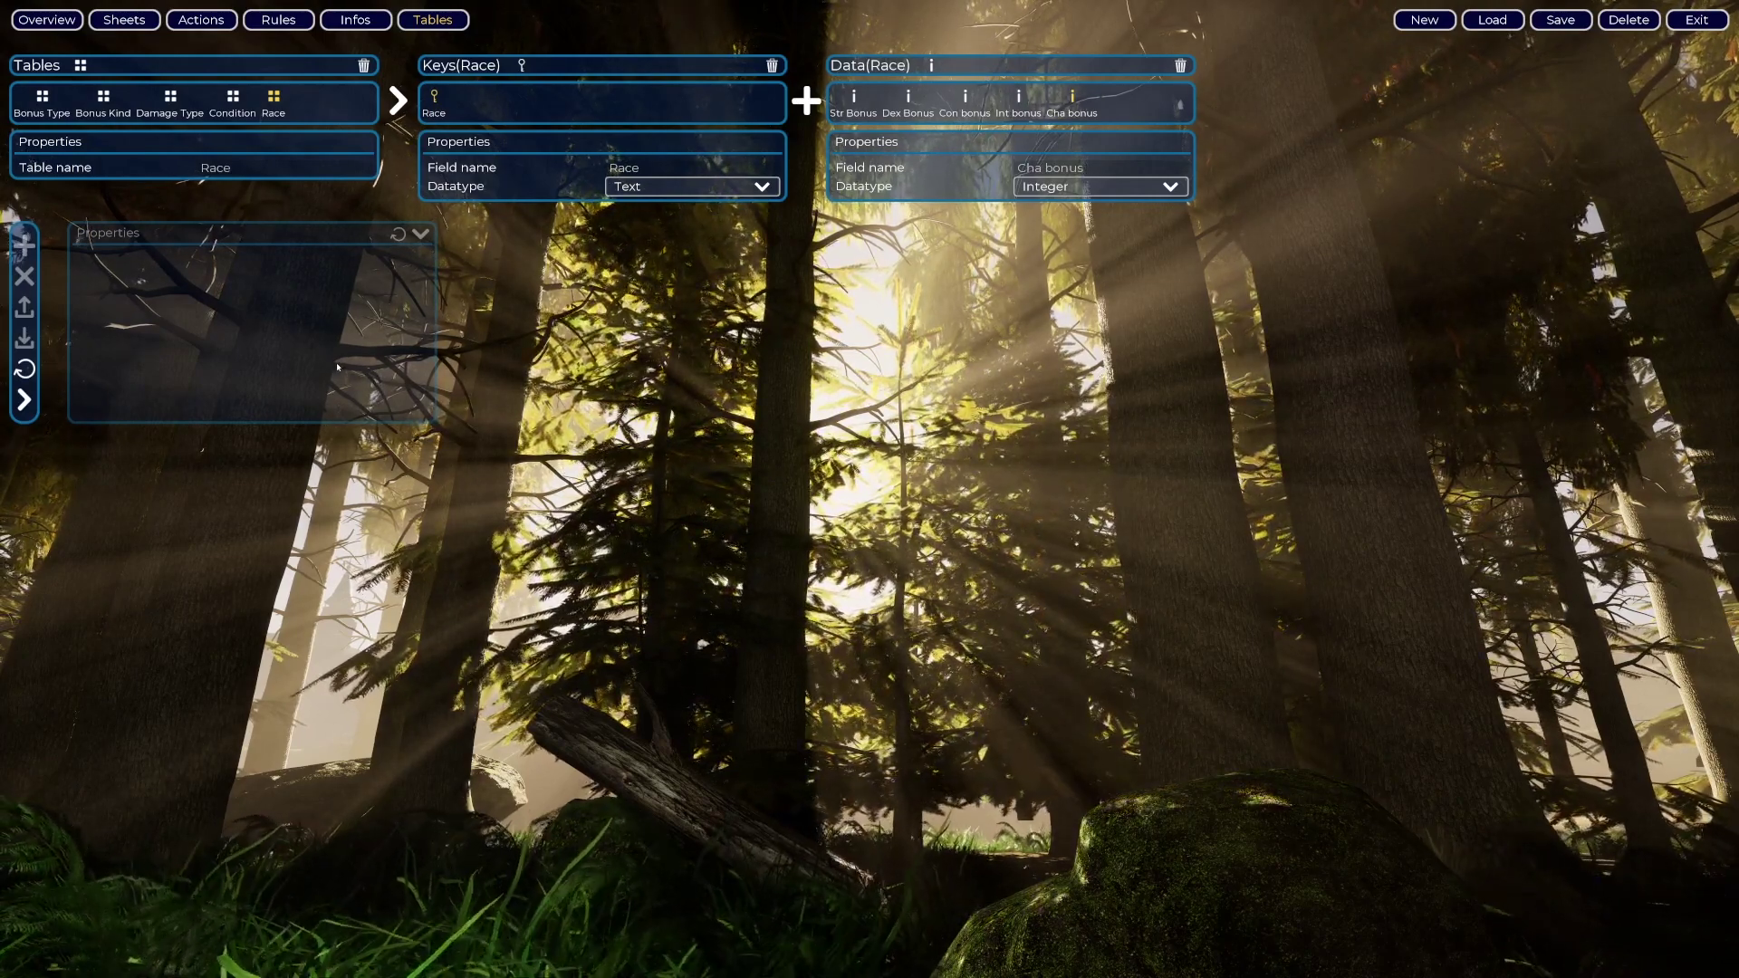
- Refresh the Race table's data and add lines for Human and Dwarf, setting Dwarf's Con bonus to 2 and Cha bonus to -2
click(25, 370)
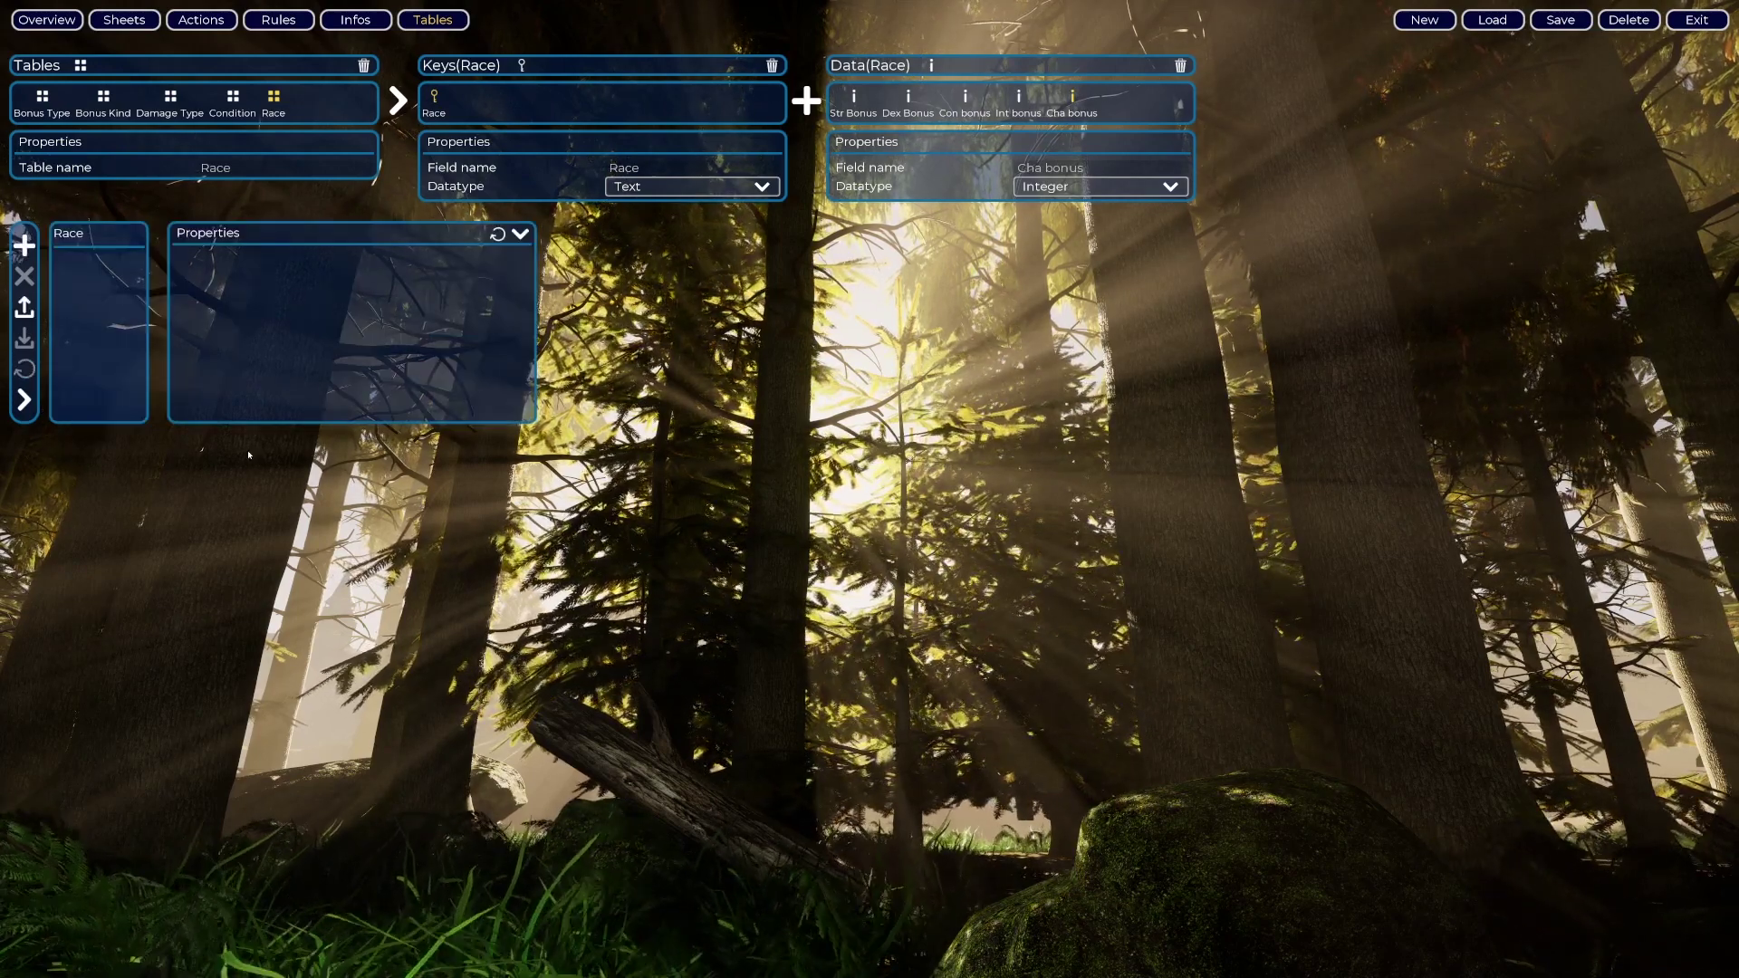
click(25, 245)
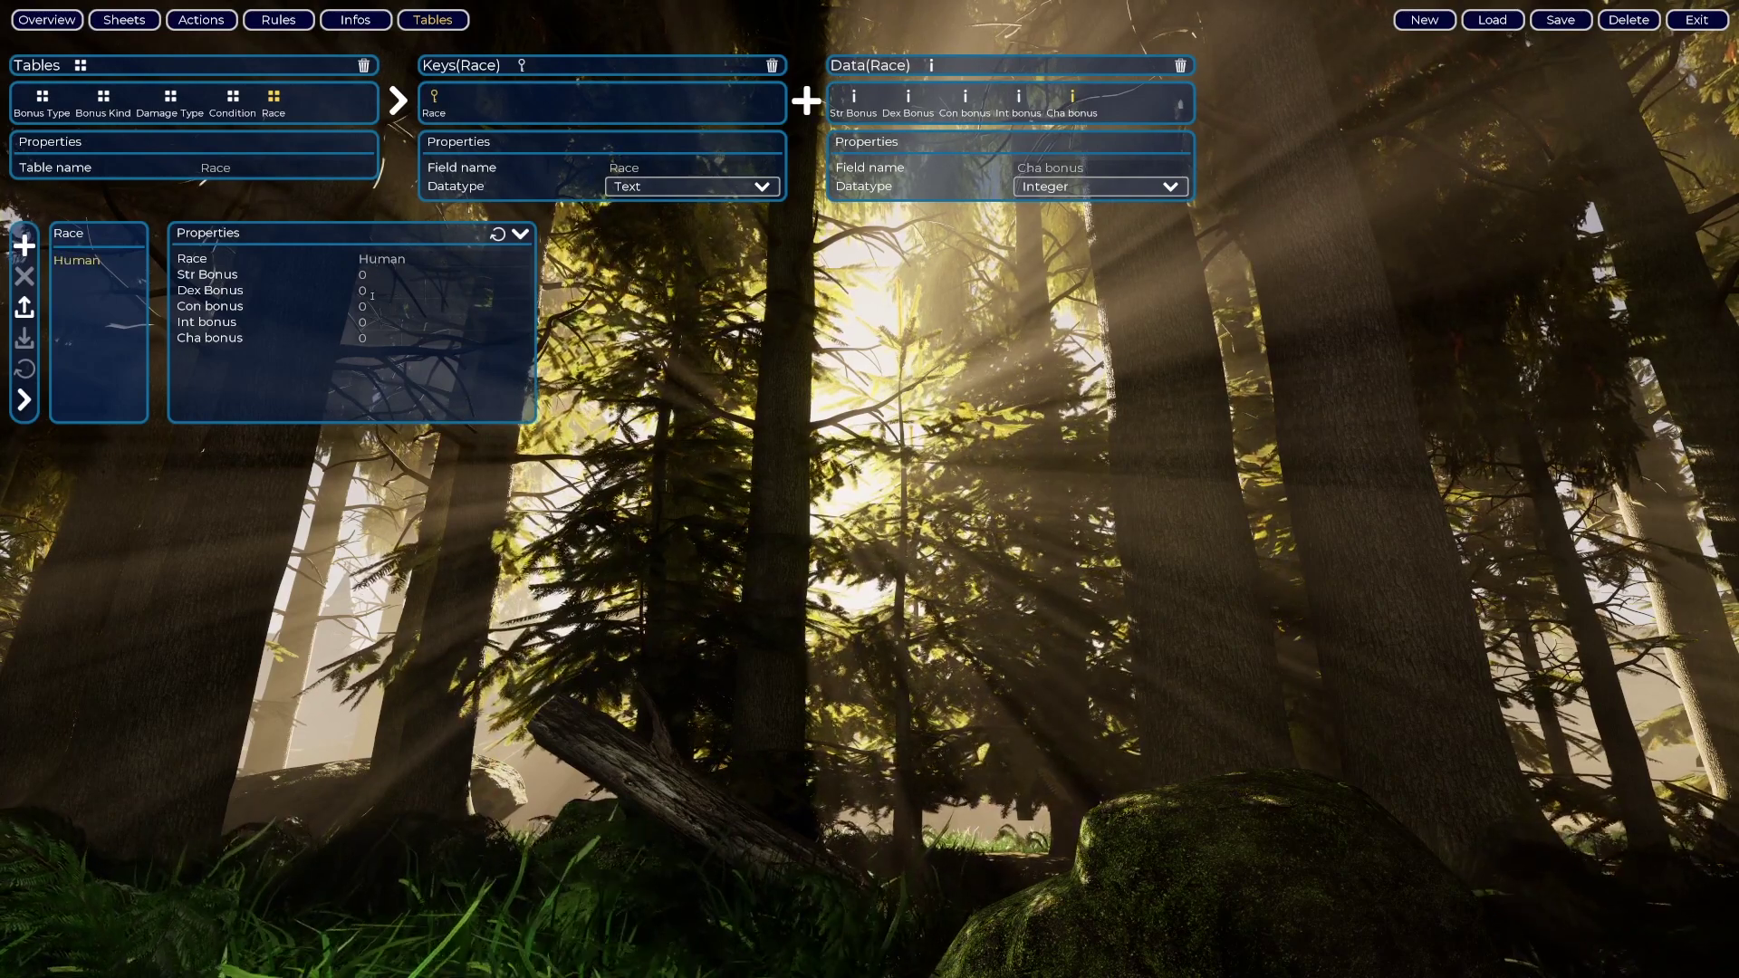
click(24, 246)
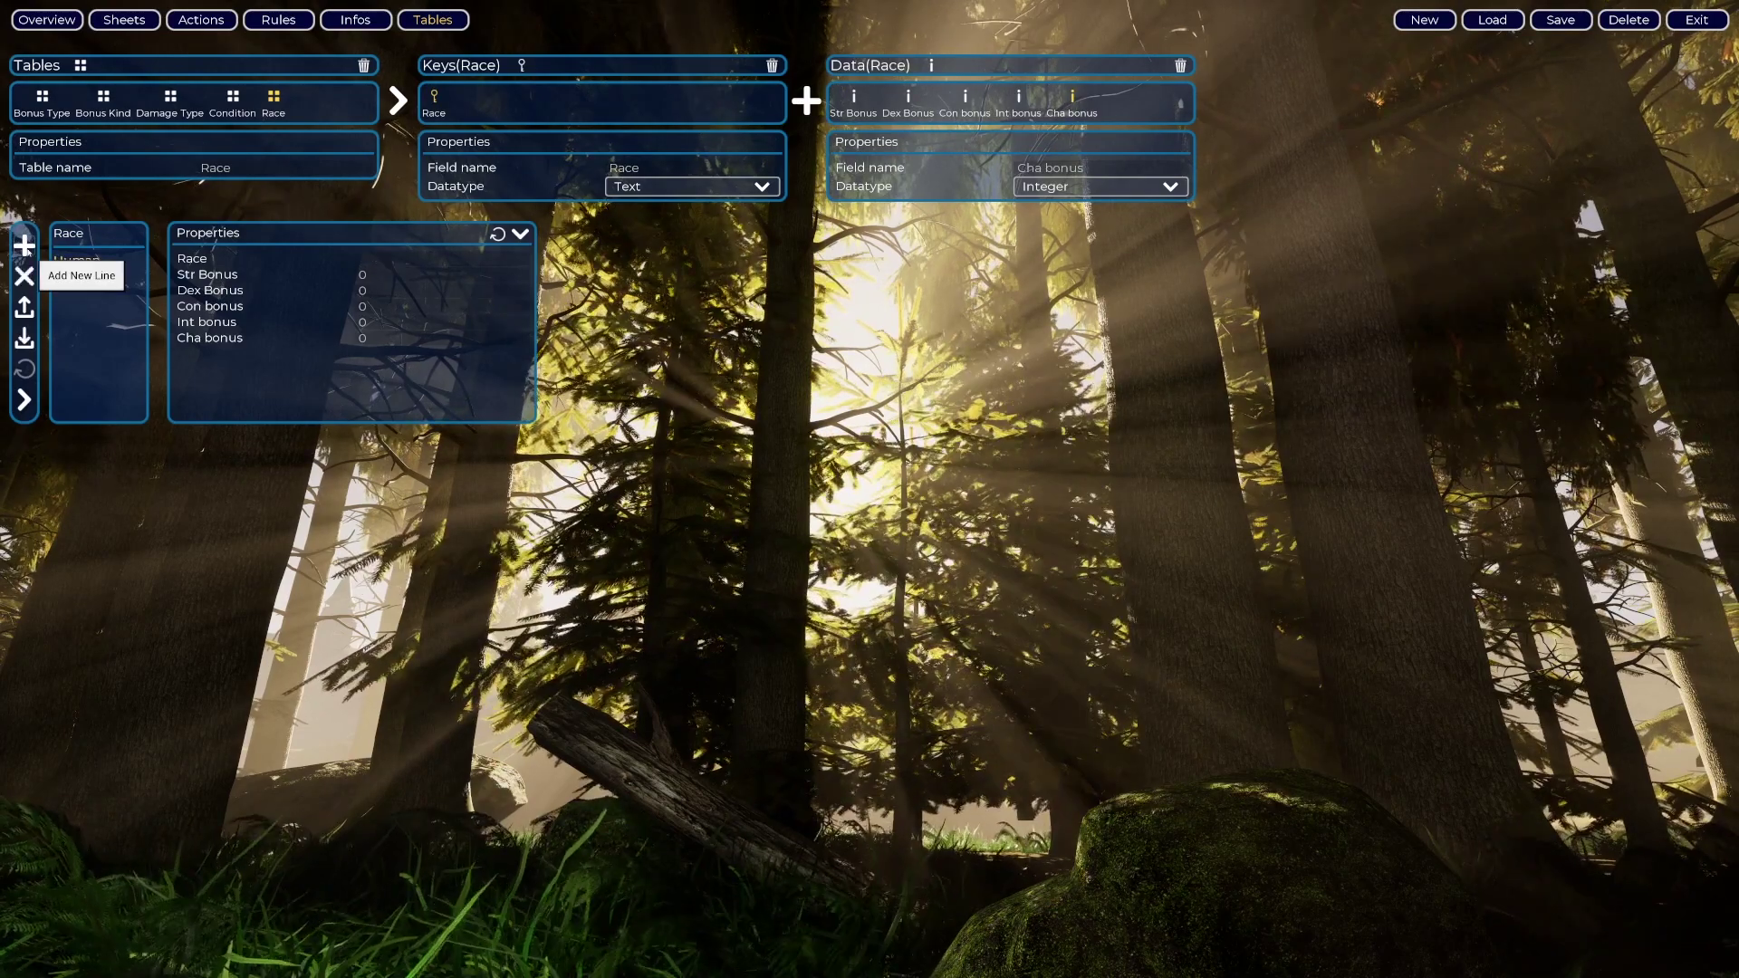
click(365, 259)
text(Dwarf)
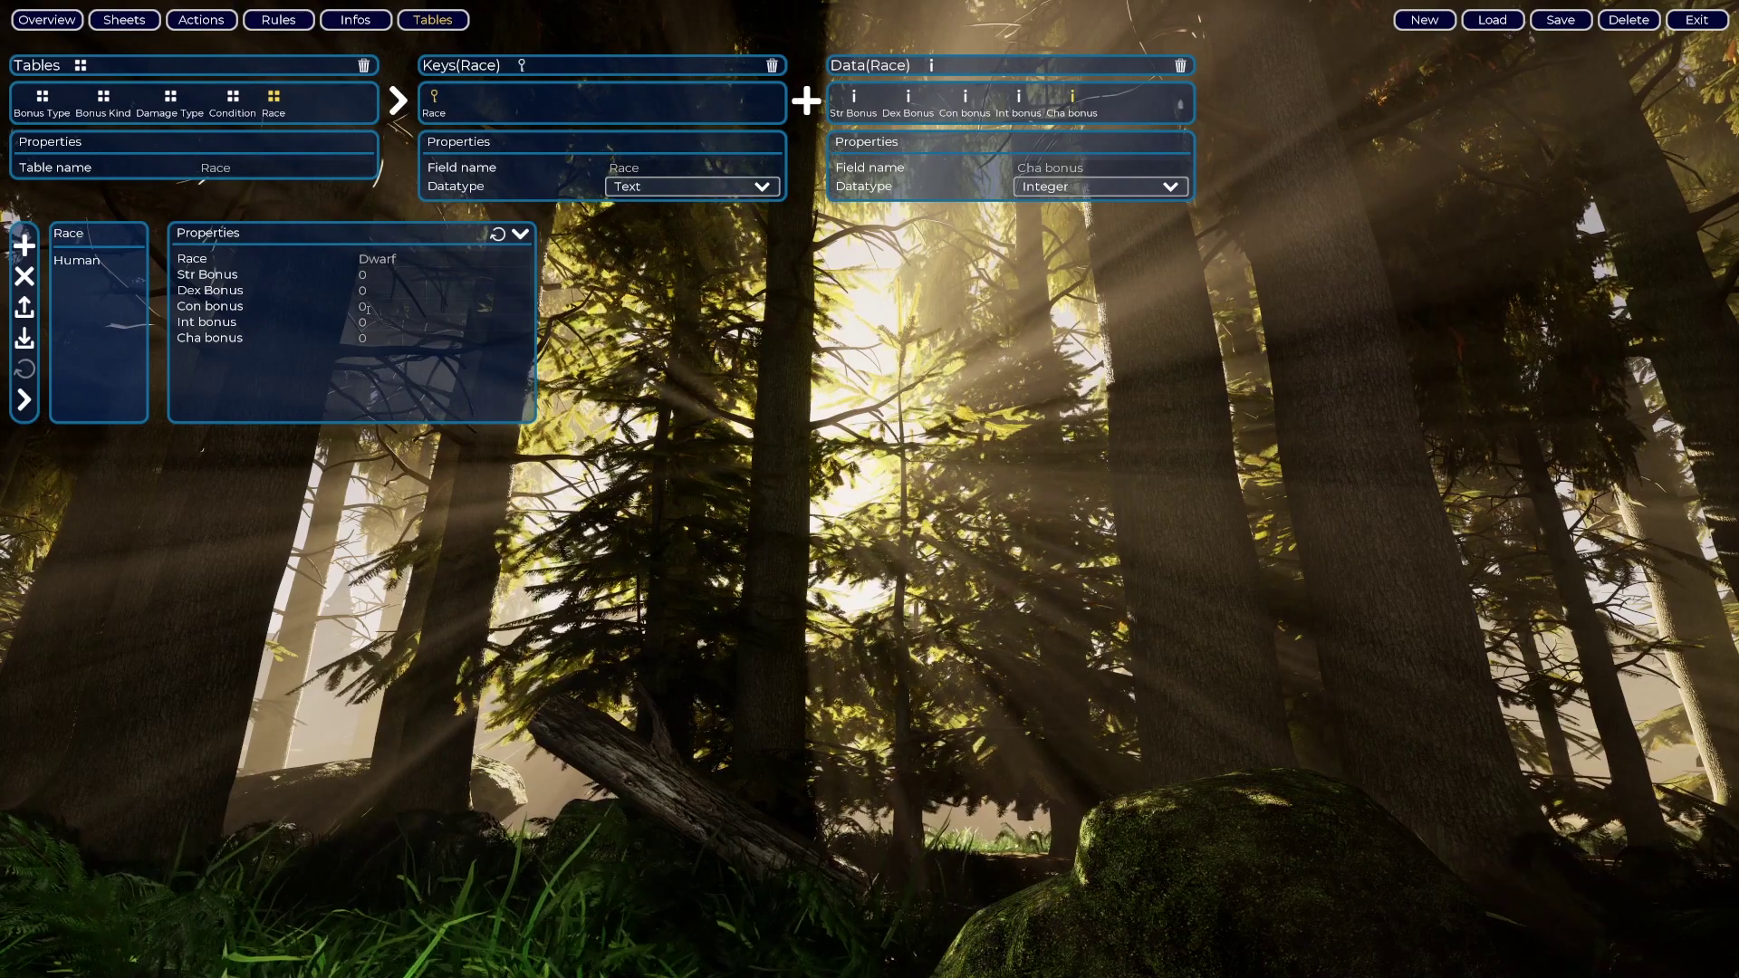
click(368, 309)
click(362, 306)
text(2)
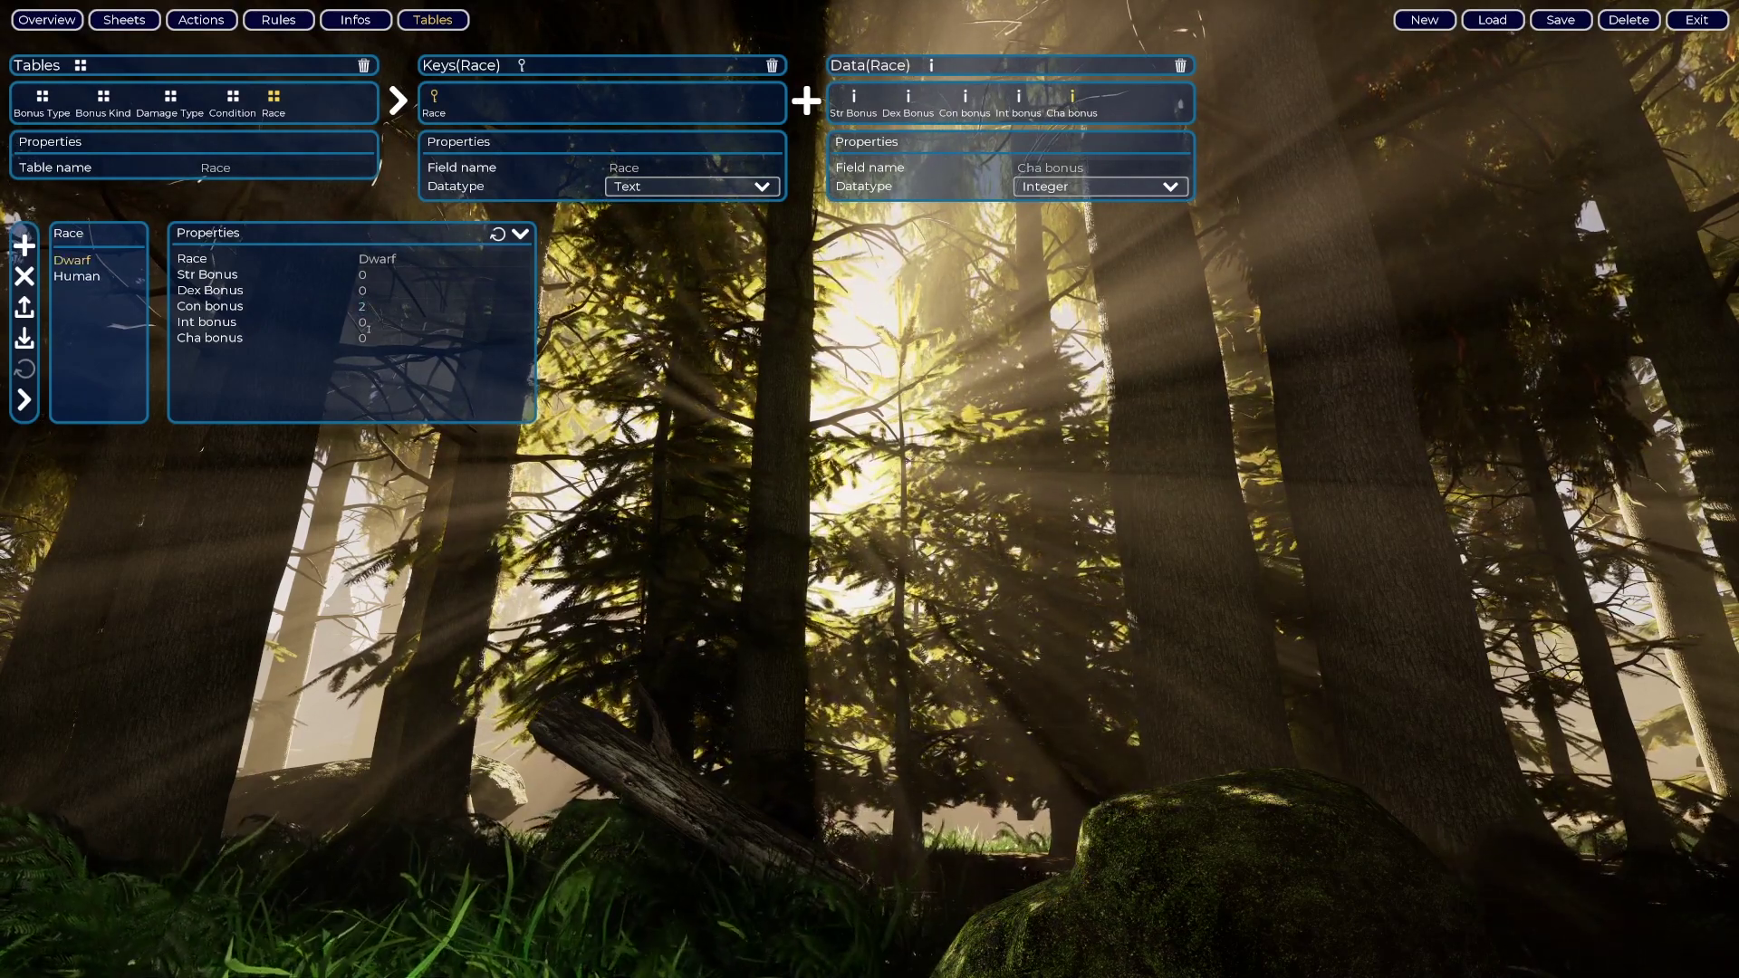
click(365, 337)
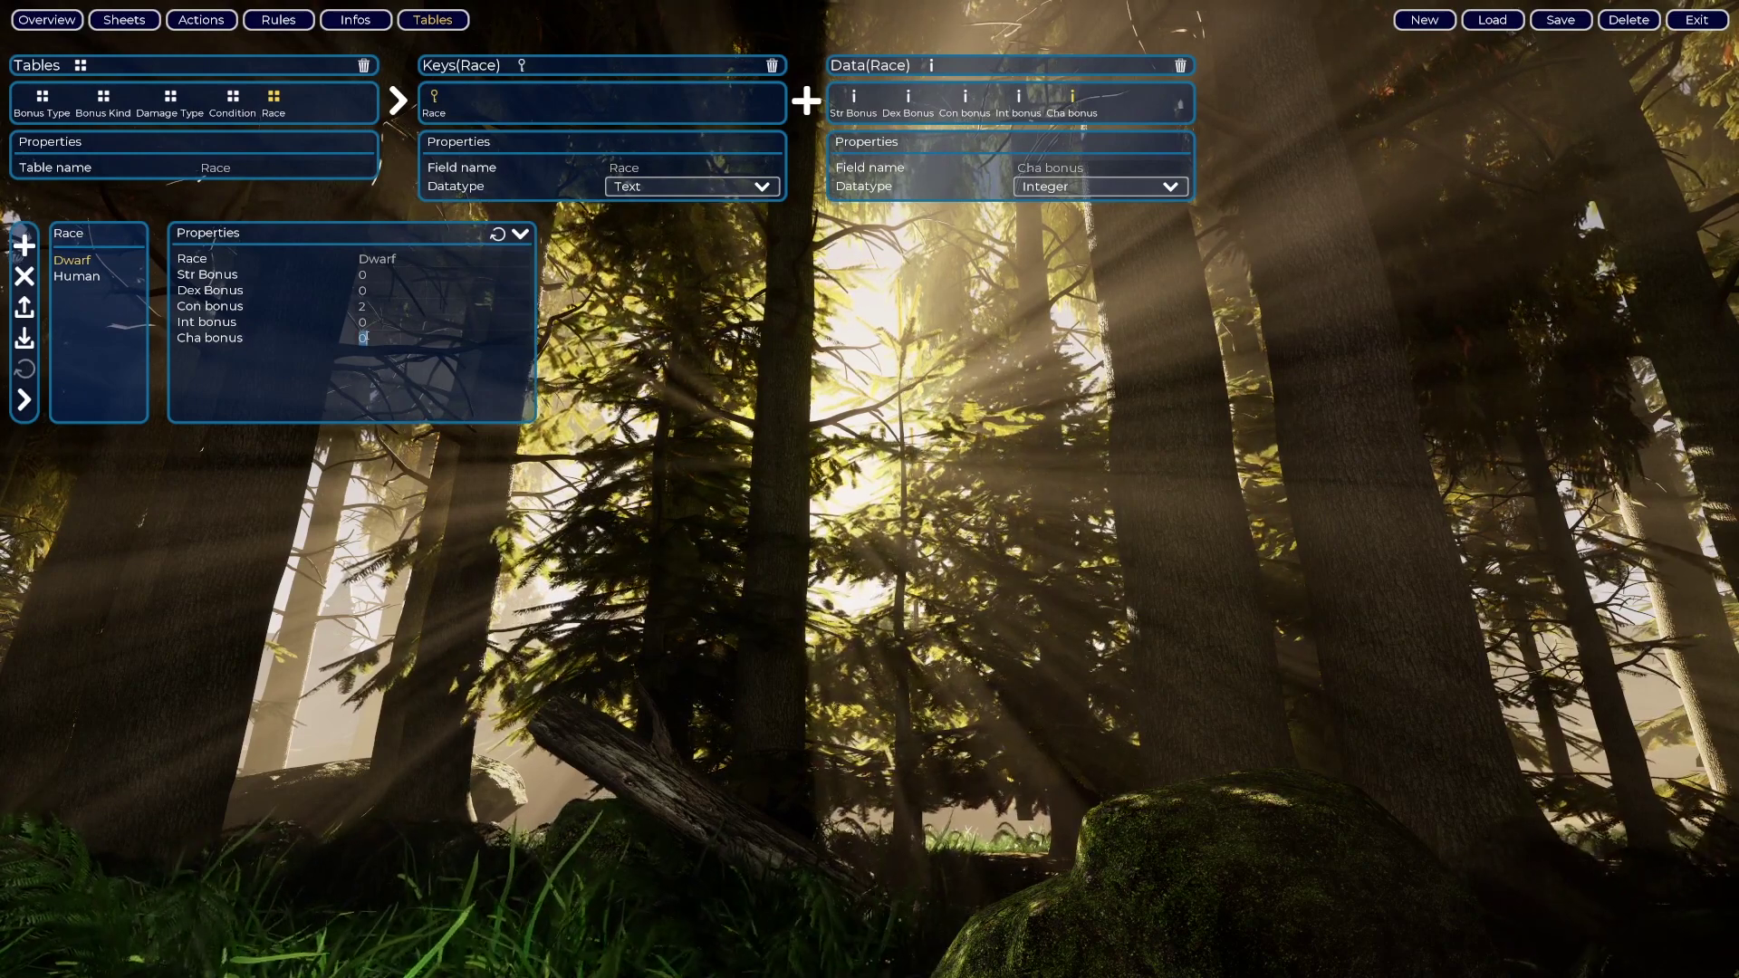
text(-2)
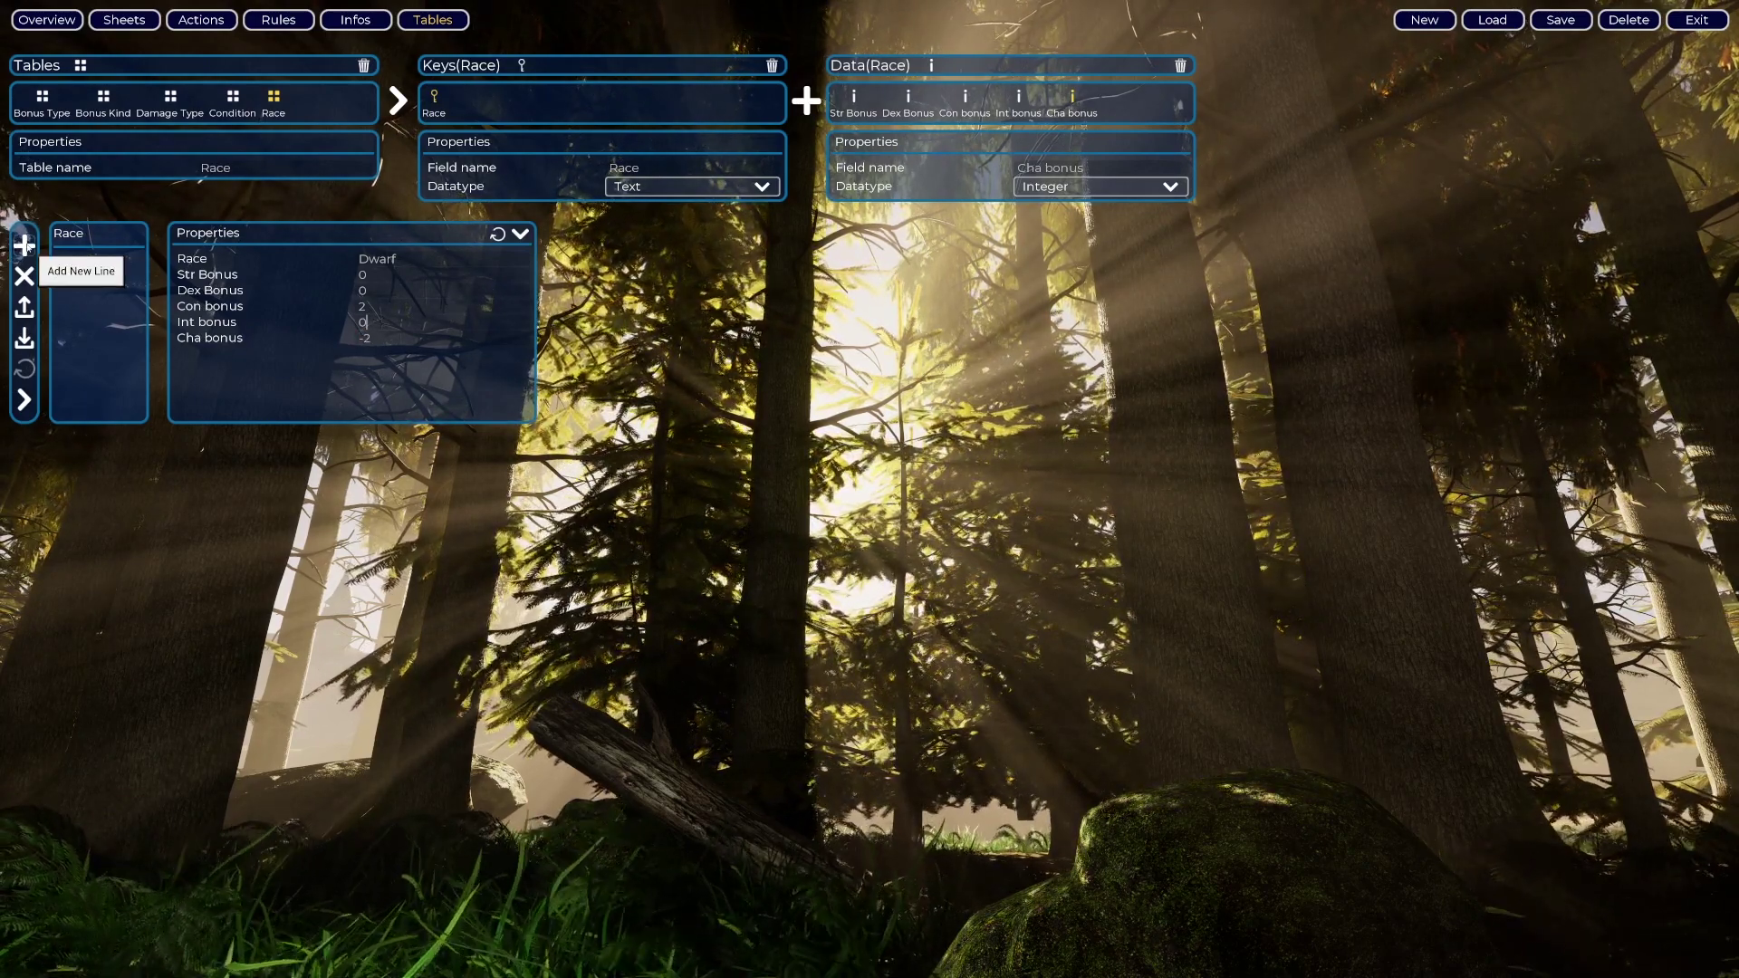
- Add an Elves line to the Race table with Dex Bonus 2 and Con bonus -2
click(25, 244)
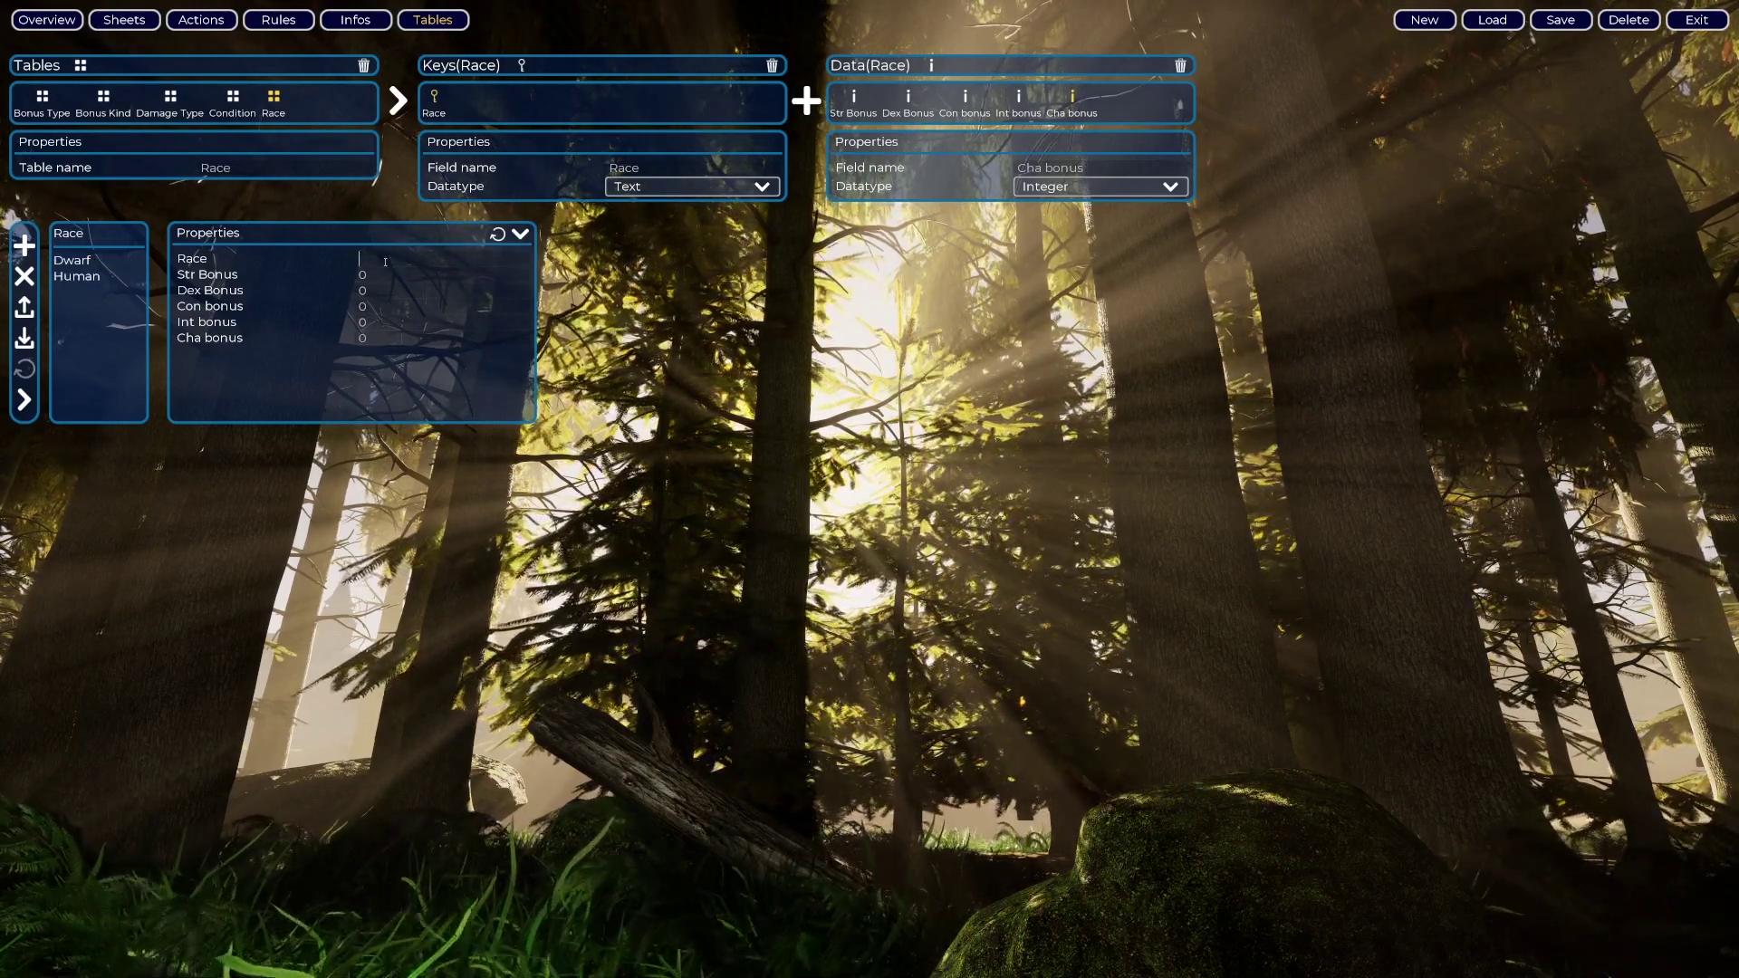
text(Elves)
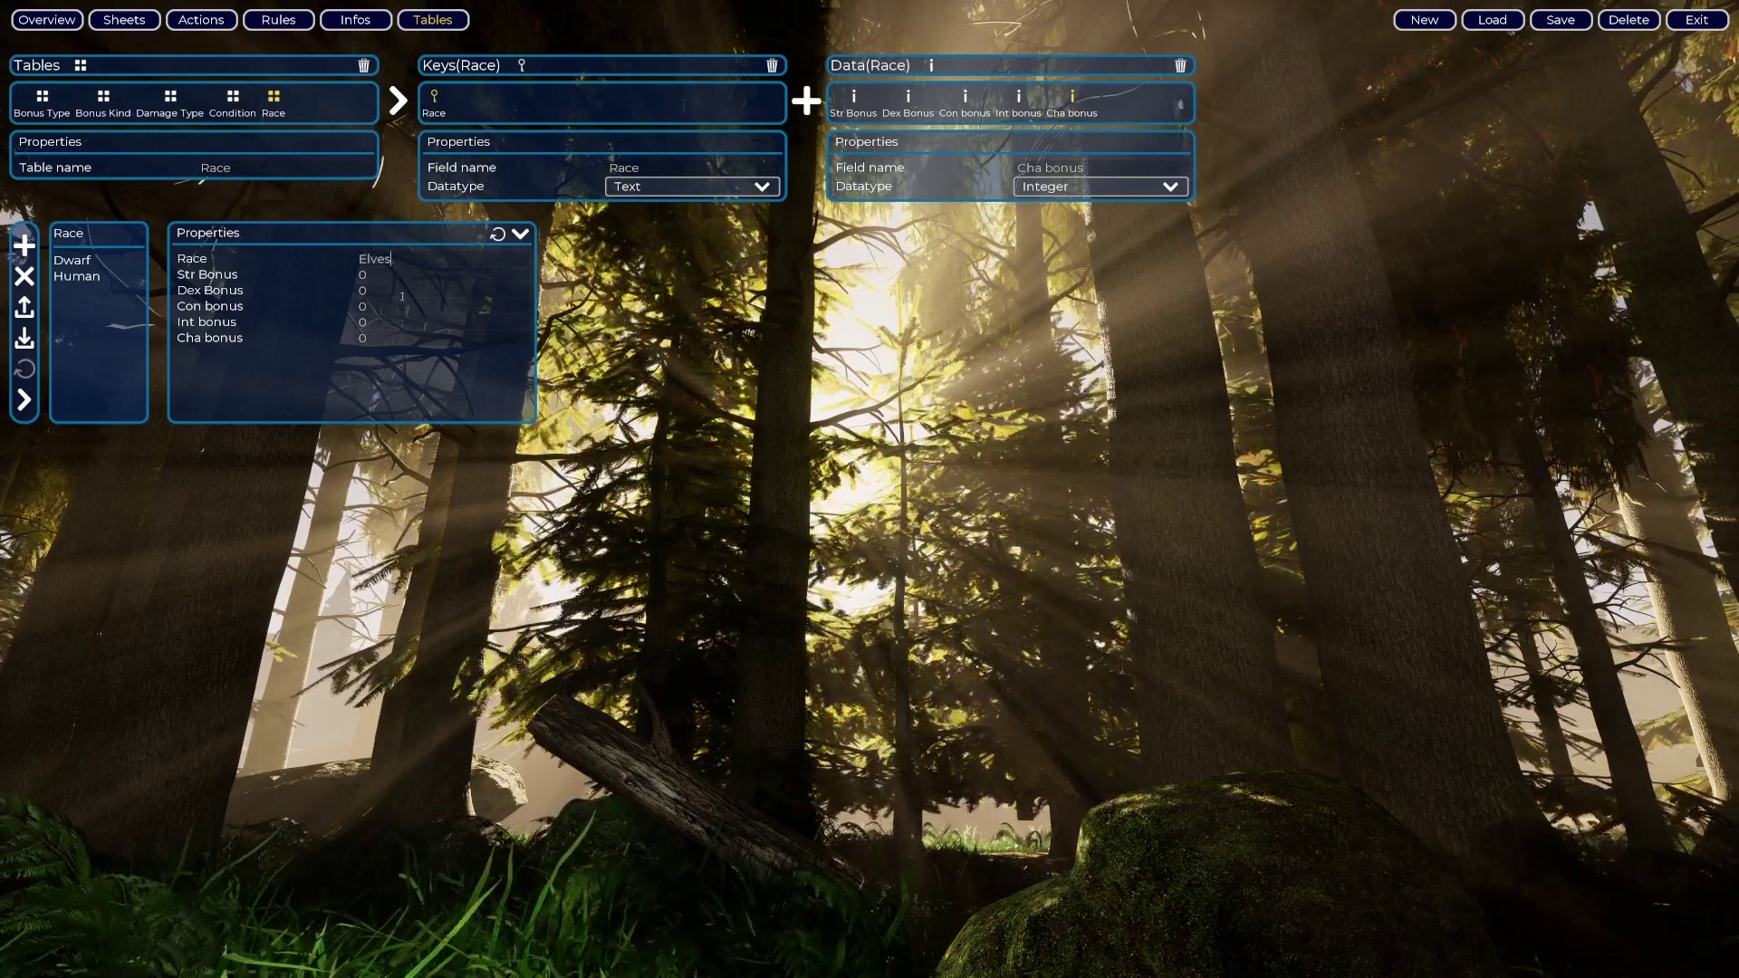
key(Return)
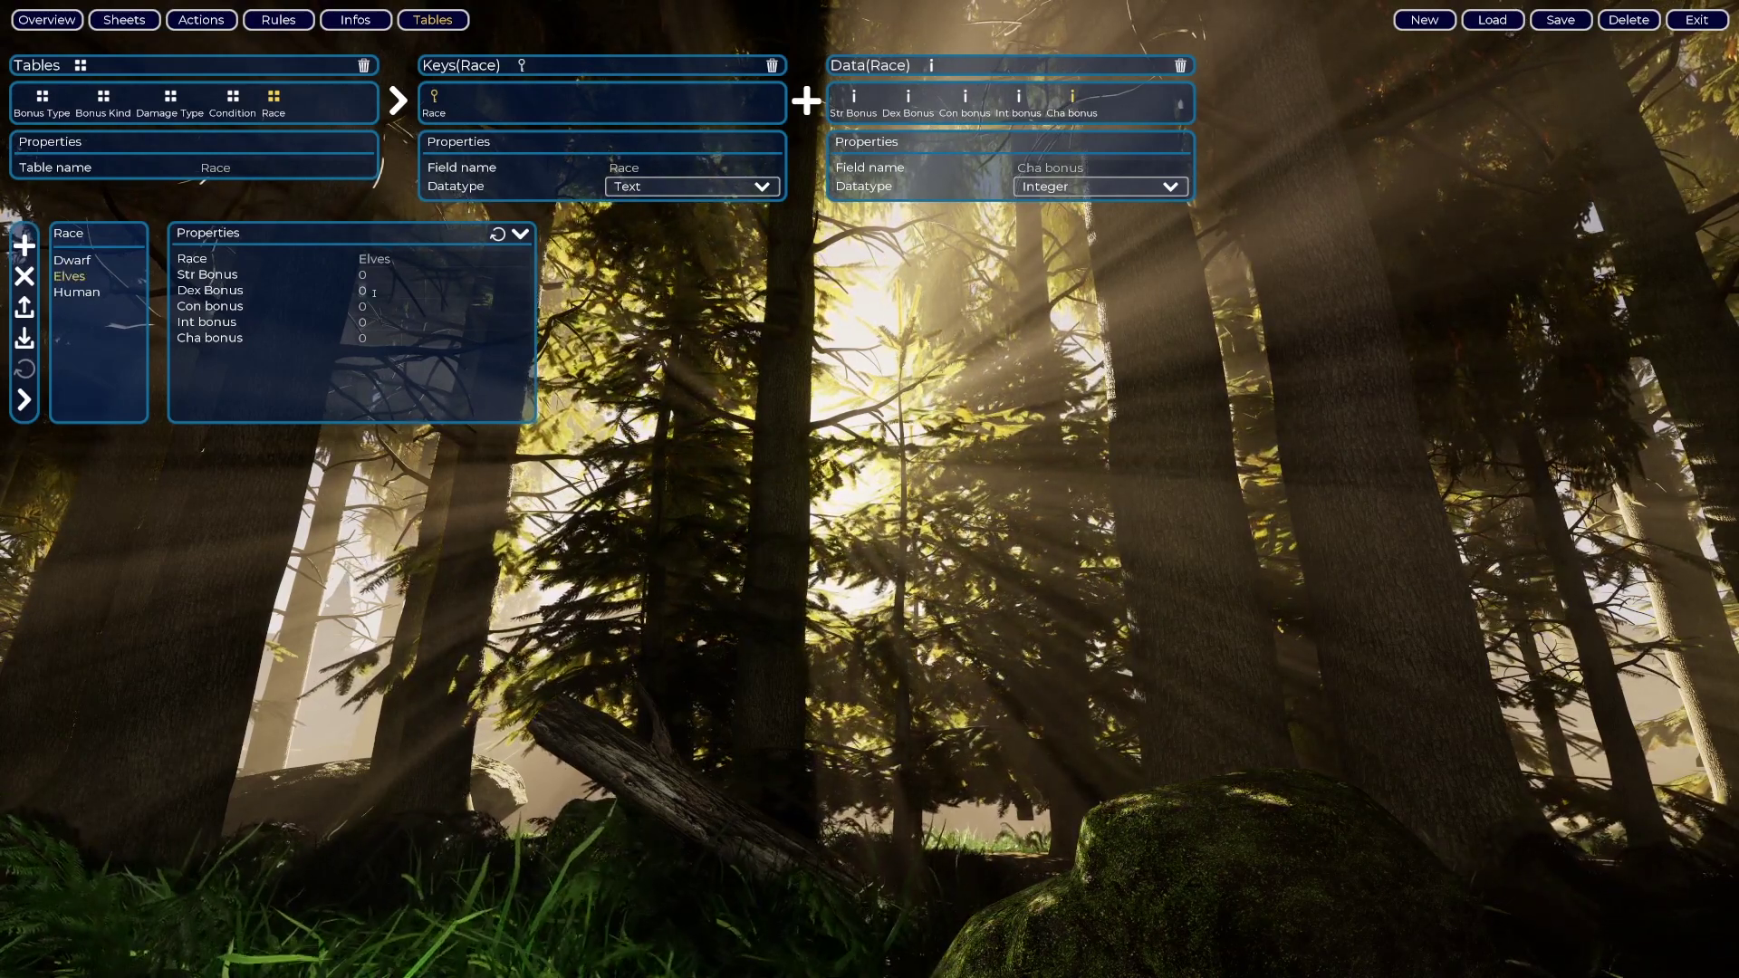
click(373, 293)
text(22)
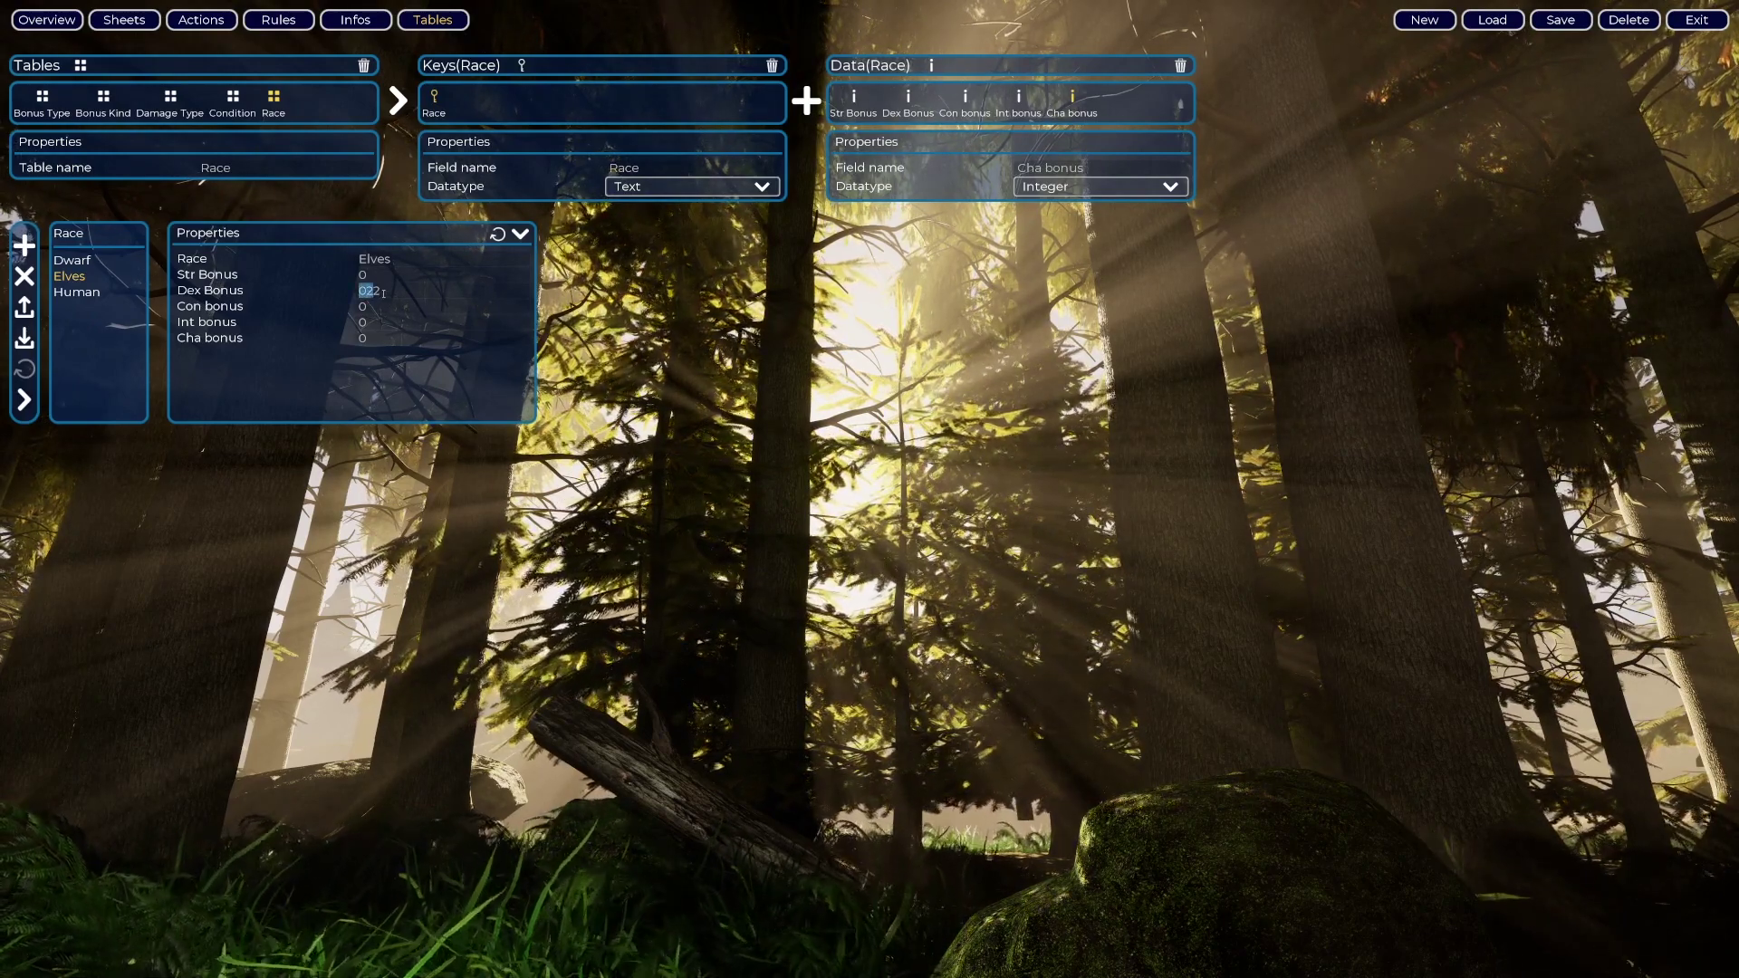
text(2)
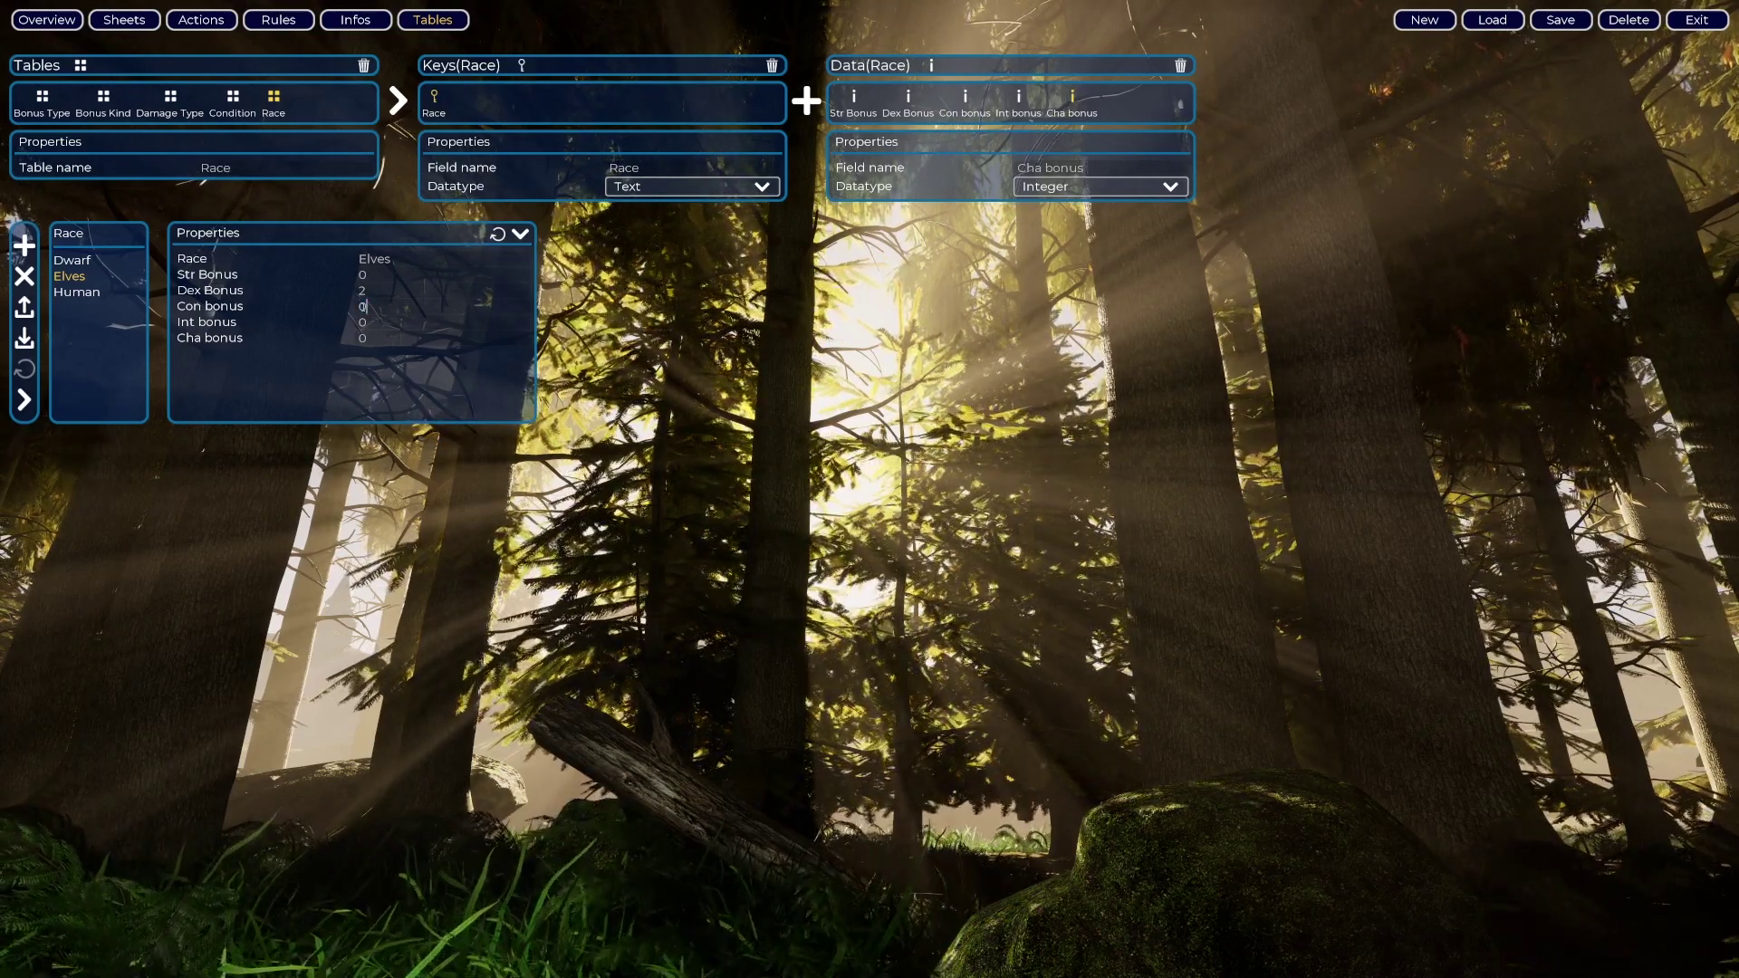
click(363, 307)
text(1)
click(380, 292)
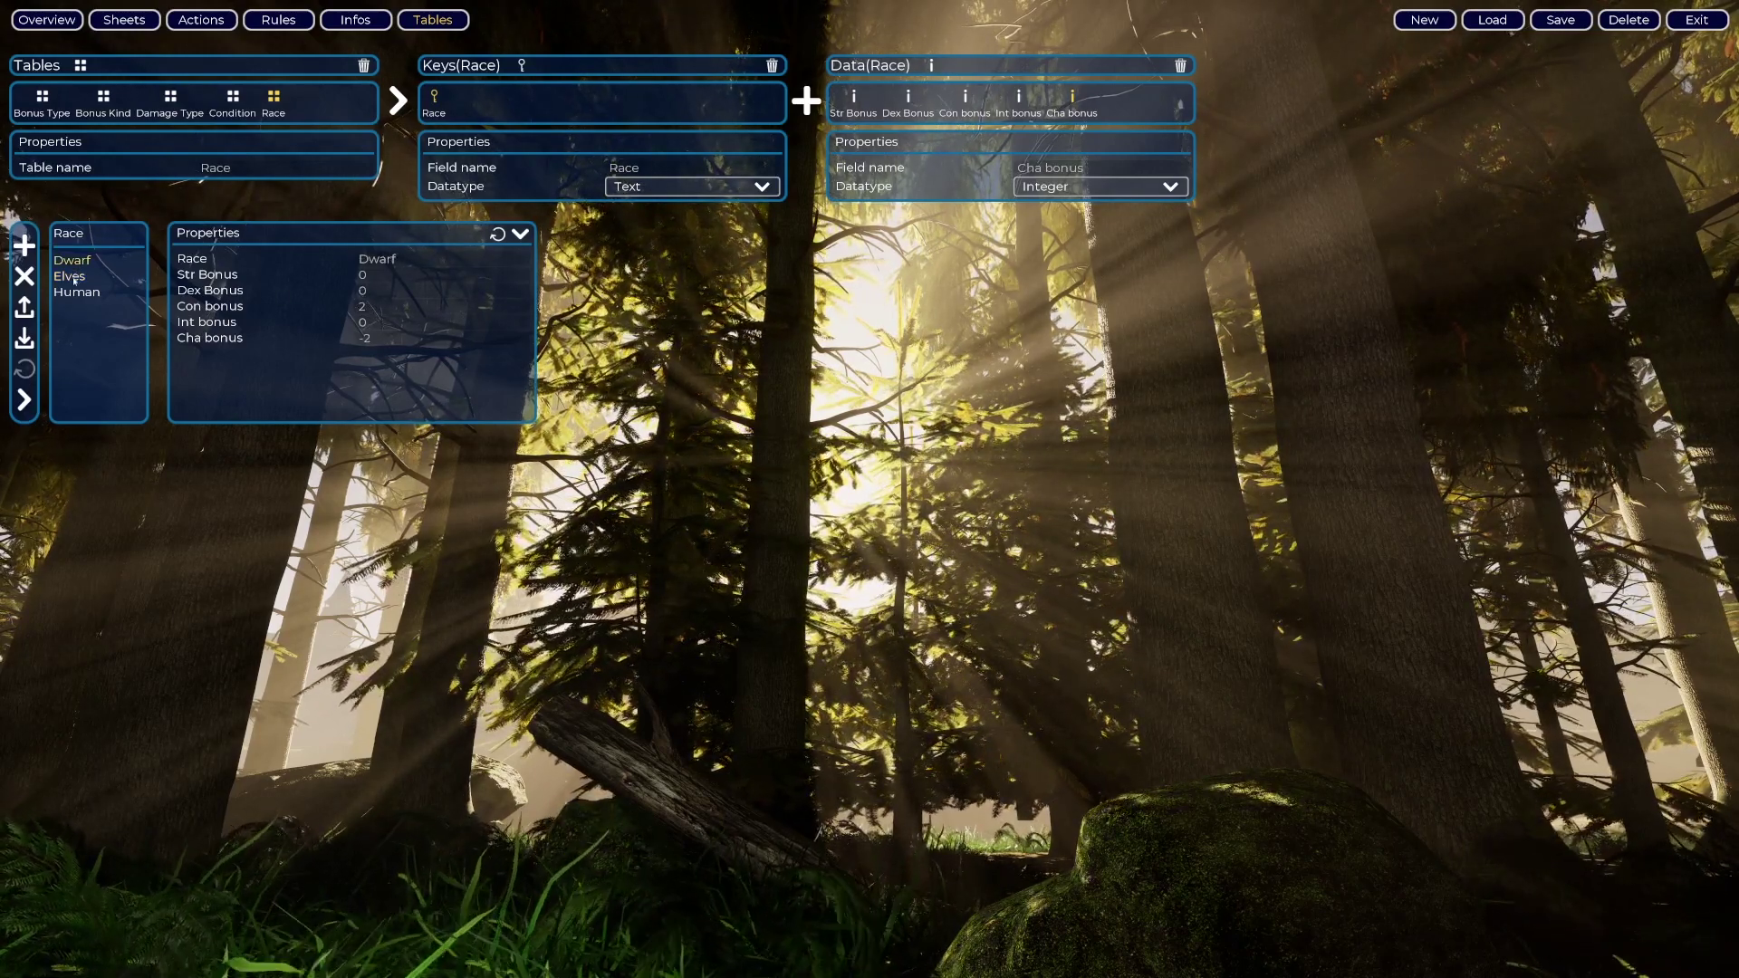
- Review the bonus values of the Human, Dwarf and Elves lines in the Race table
click(76, 294)
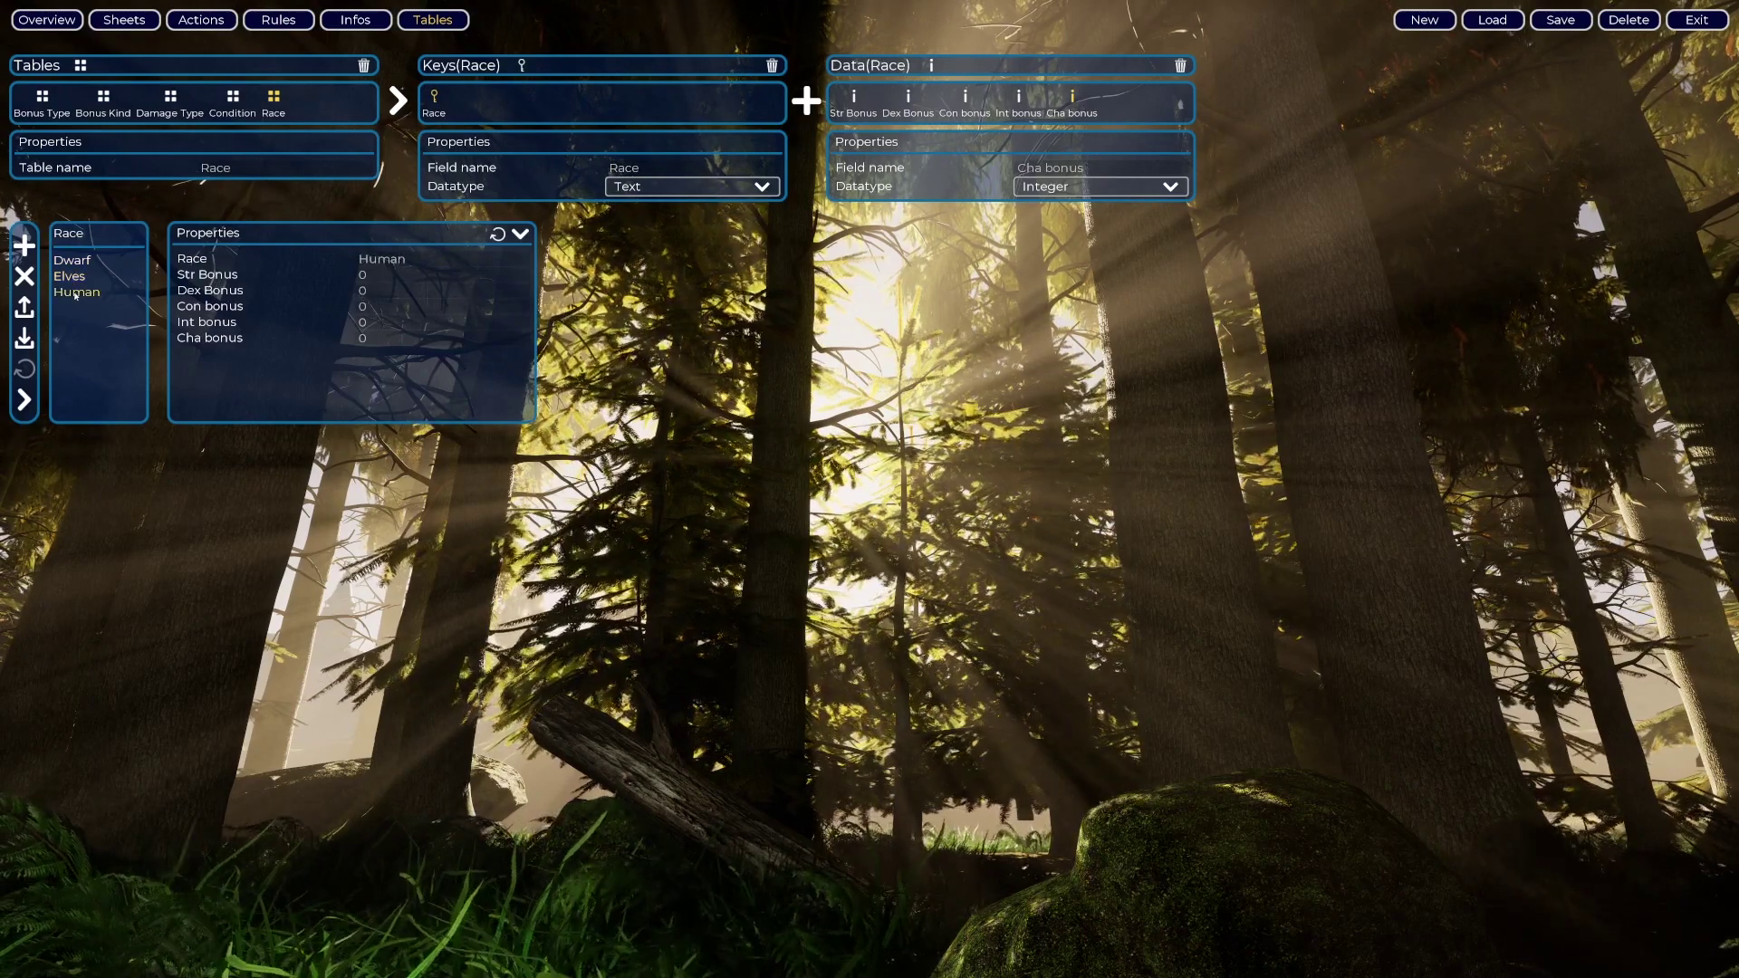
click(75, 263)
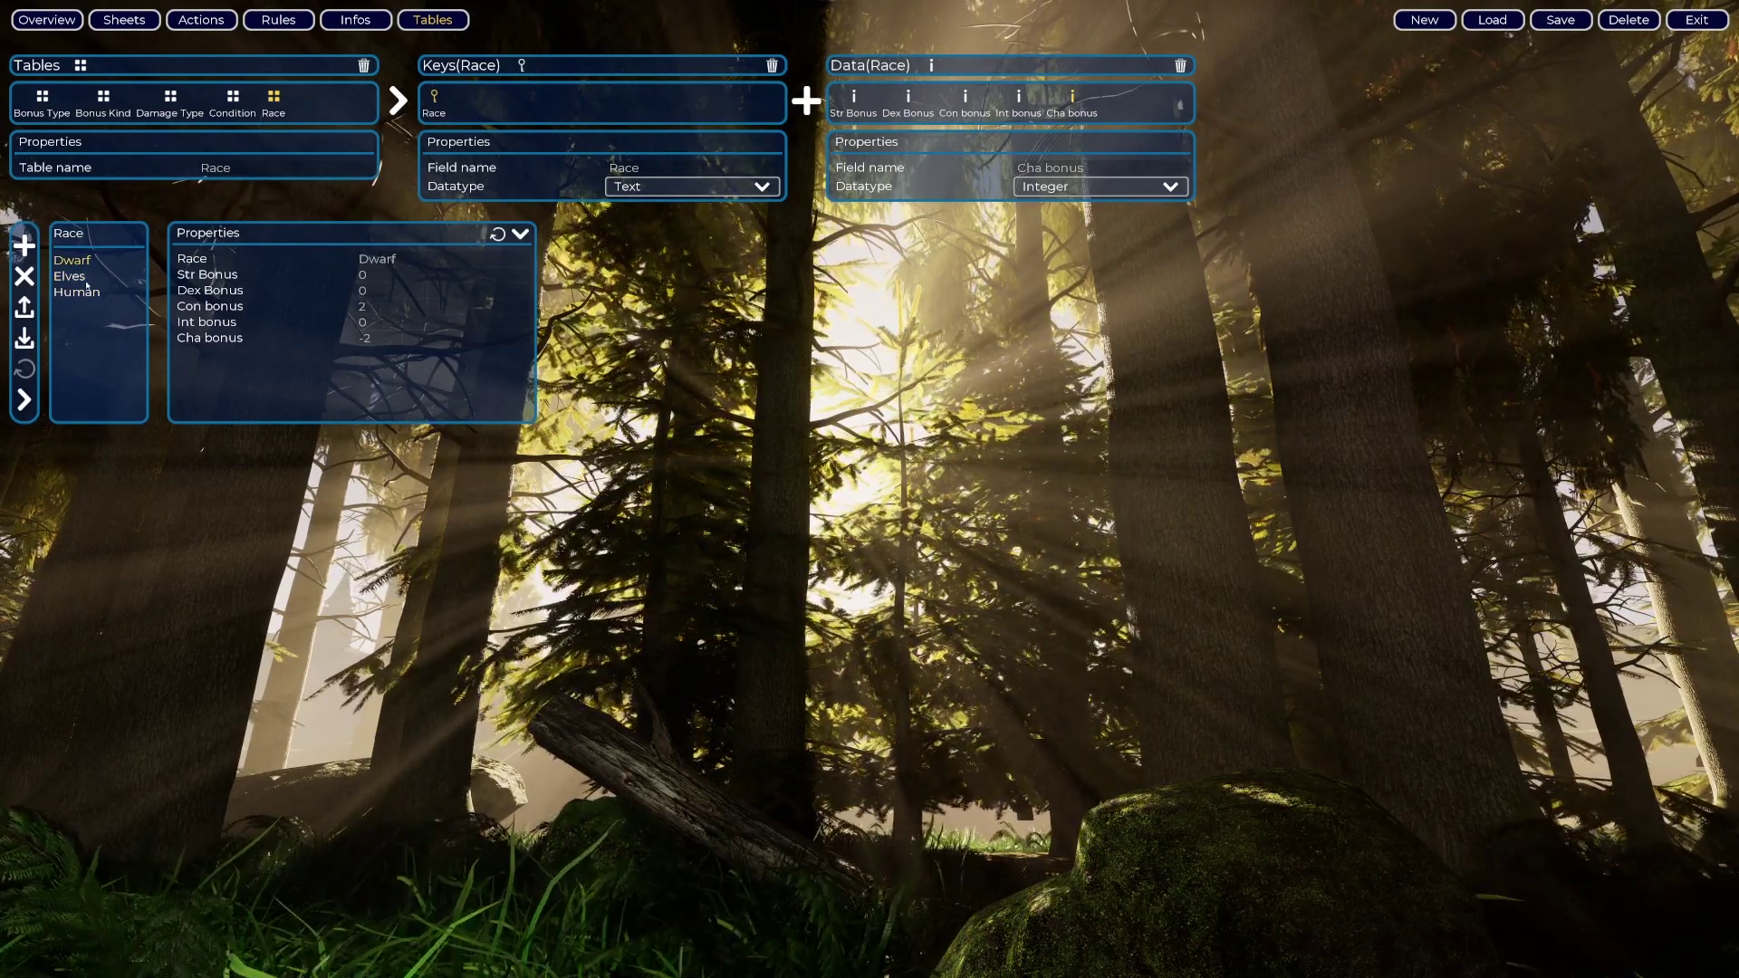
click(79, 279)
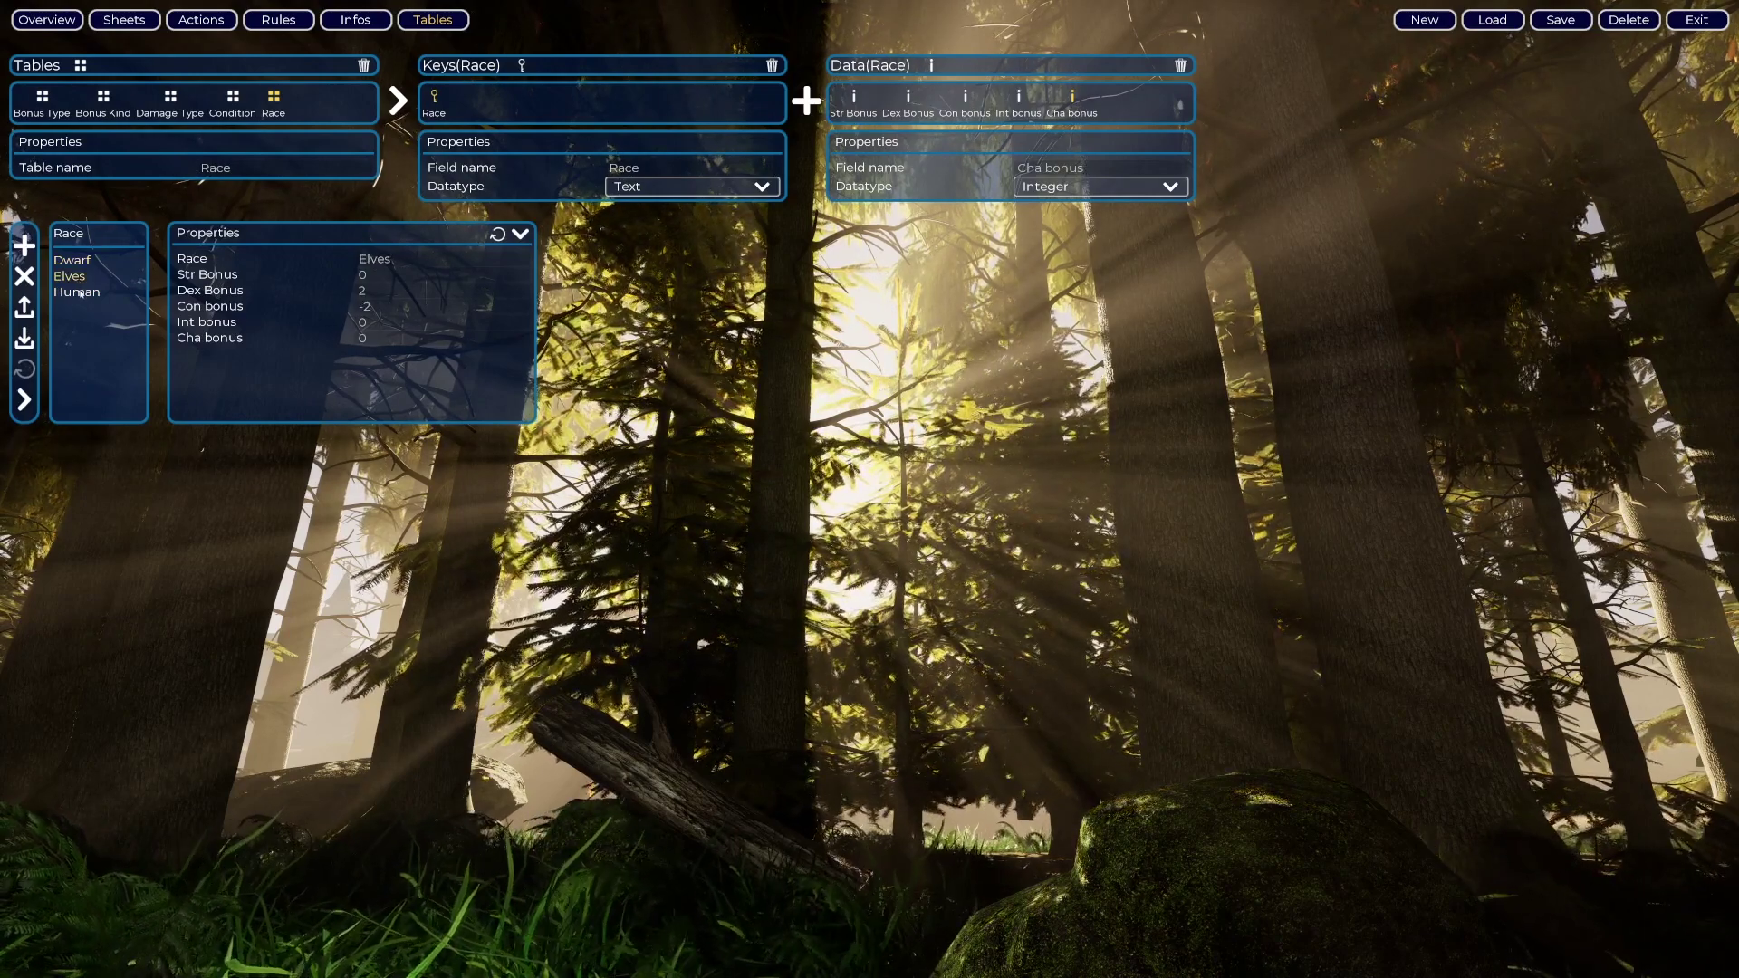
click(81, 295)
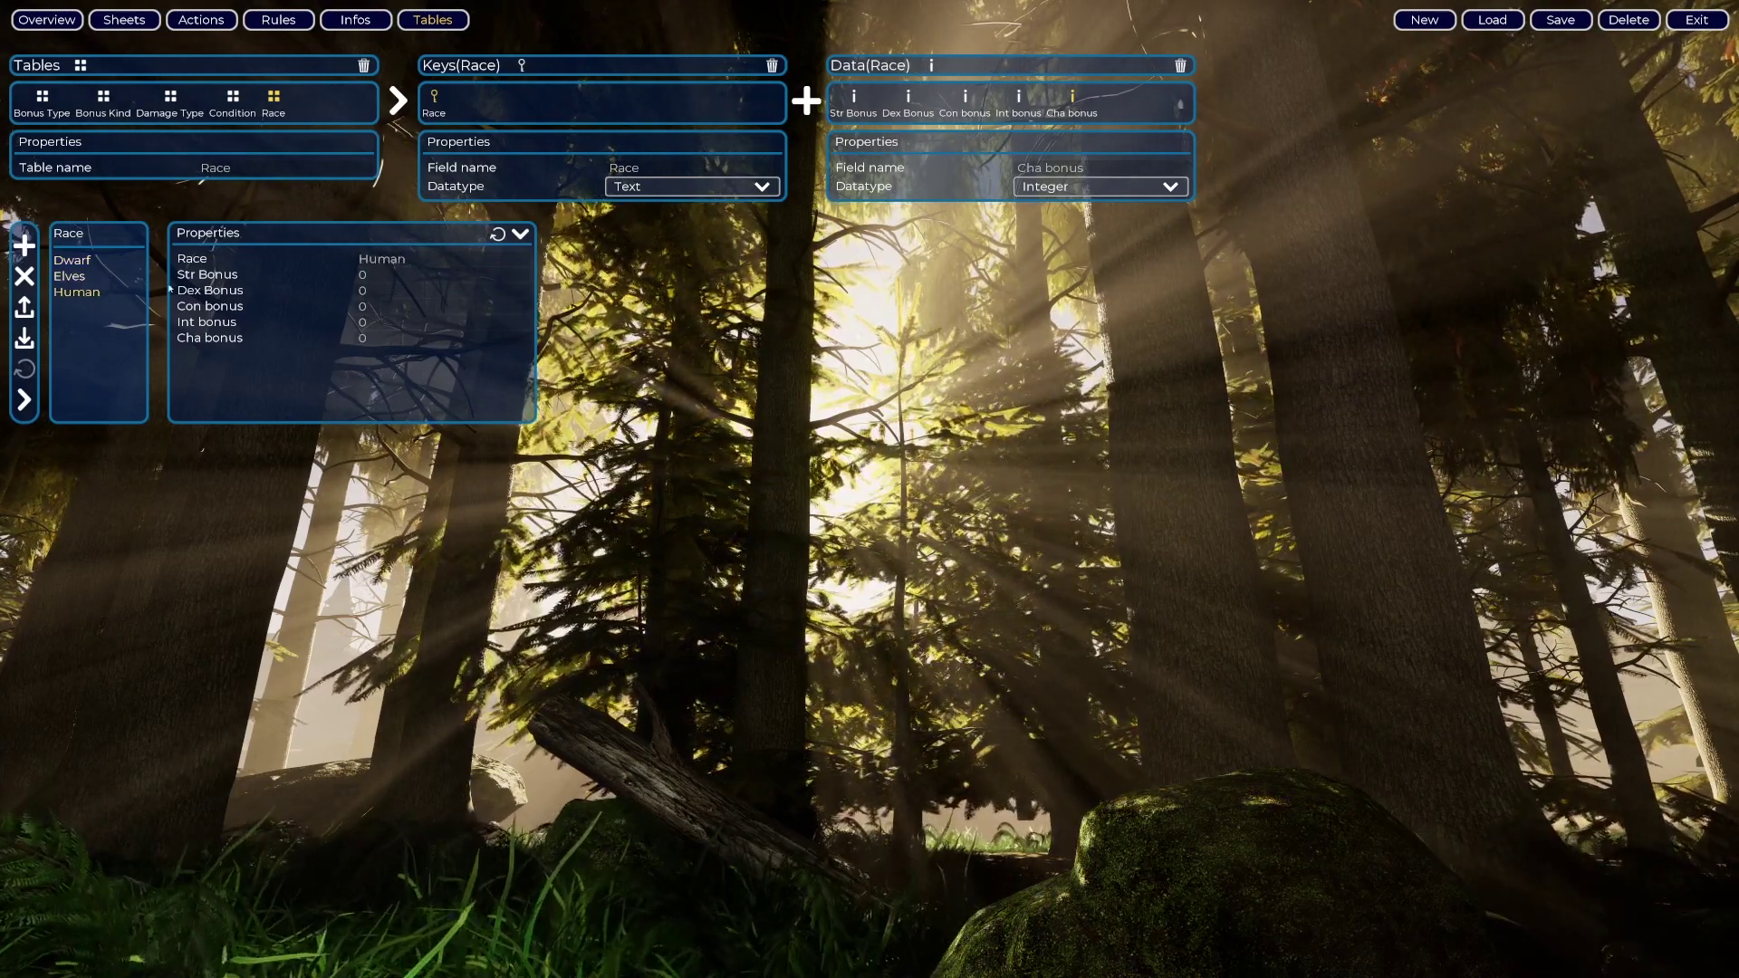
click(80, 275)
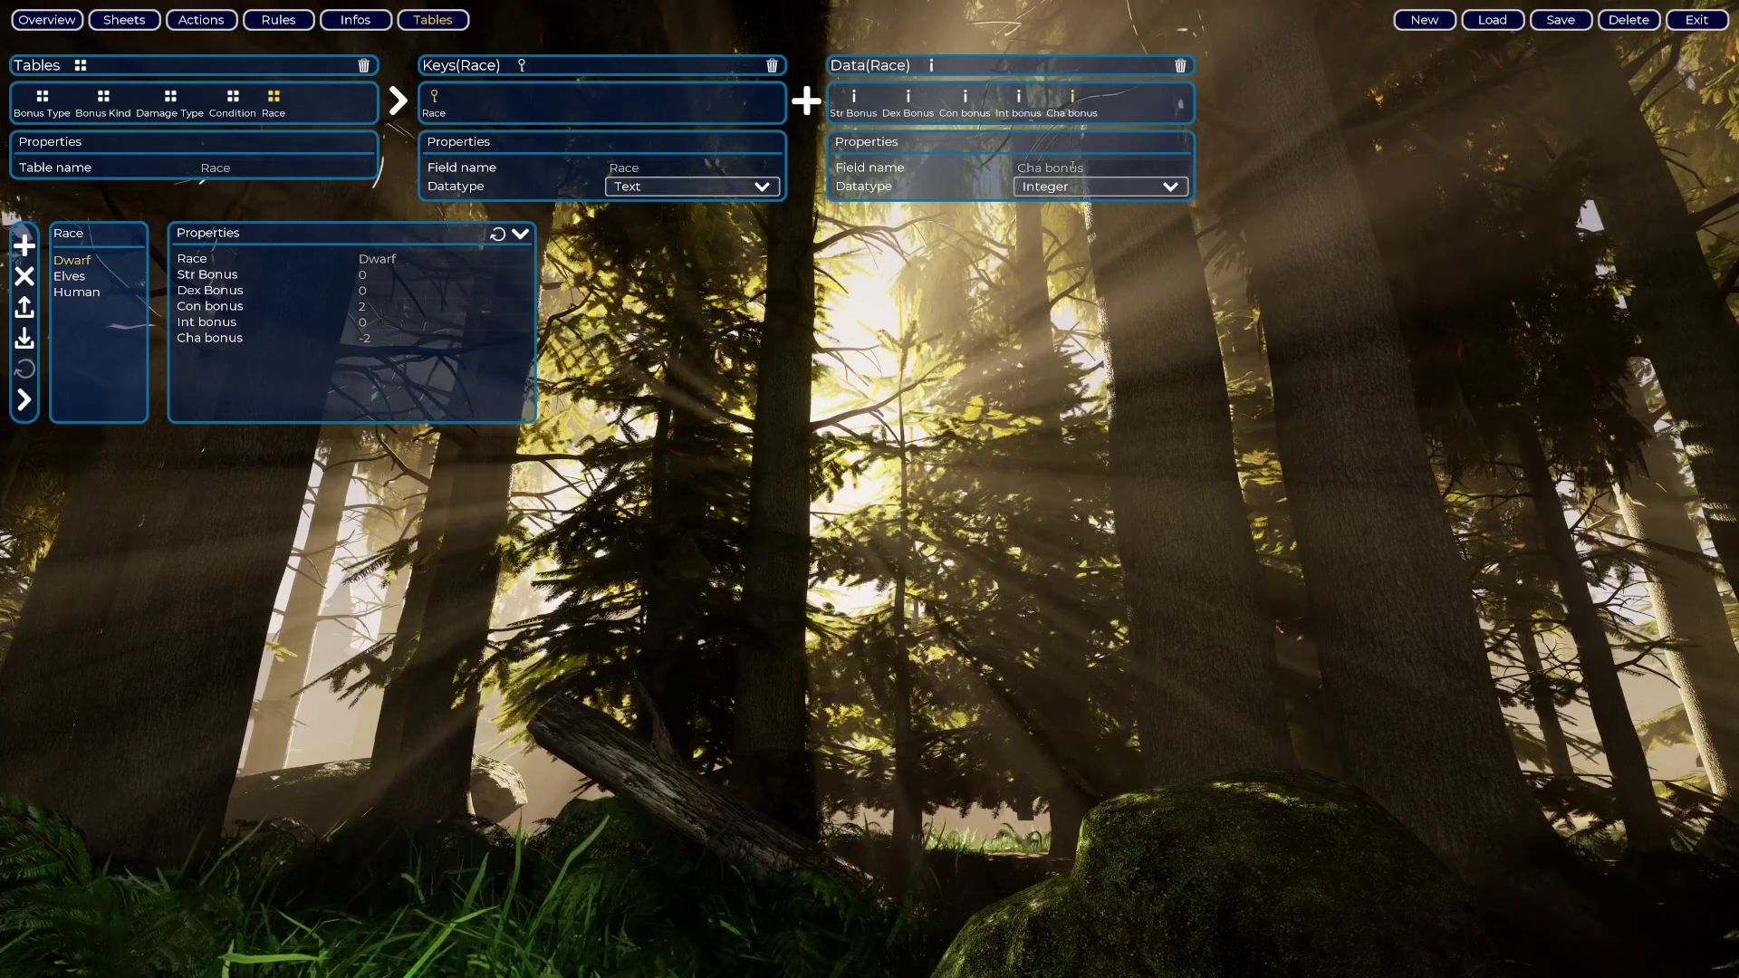
- Add an integer data column named Wis bonus to the Race table and refresh its data
click(931, 66)
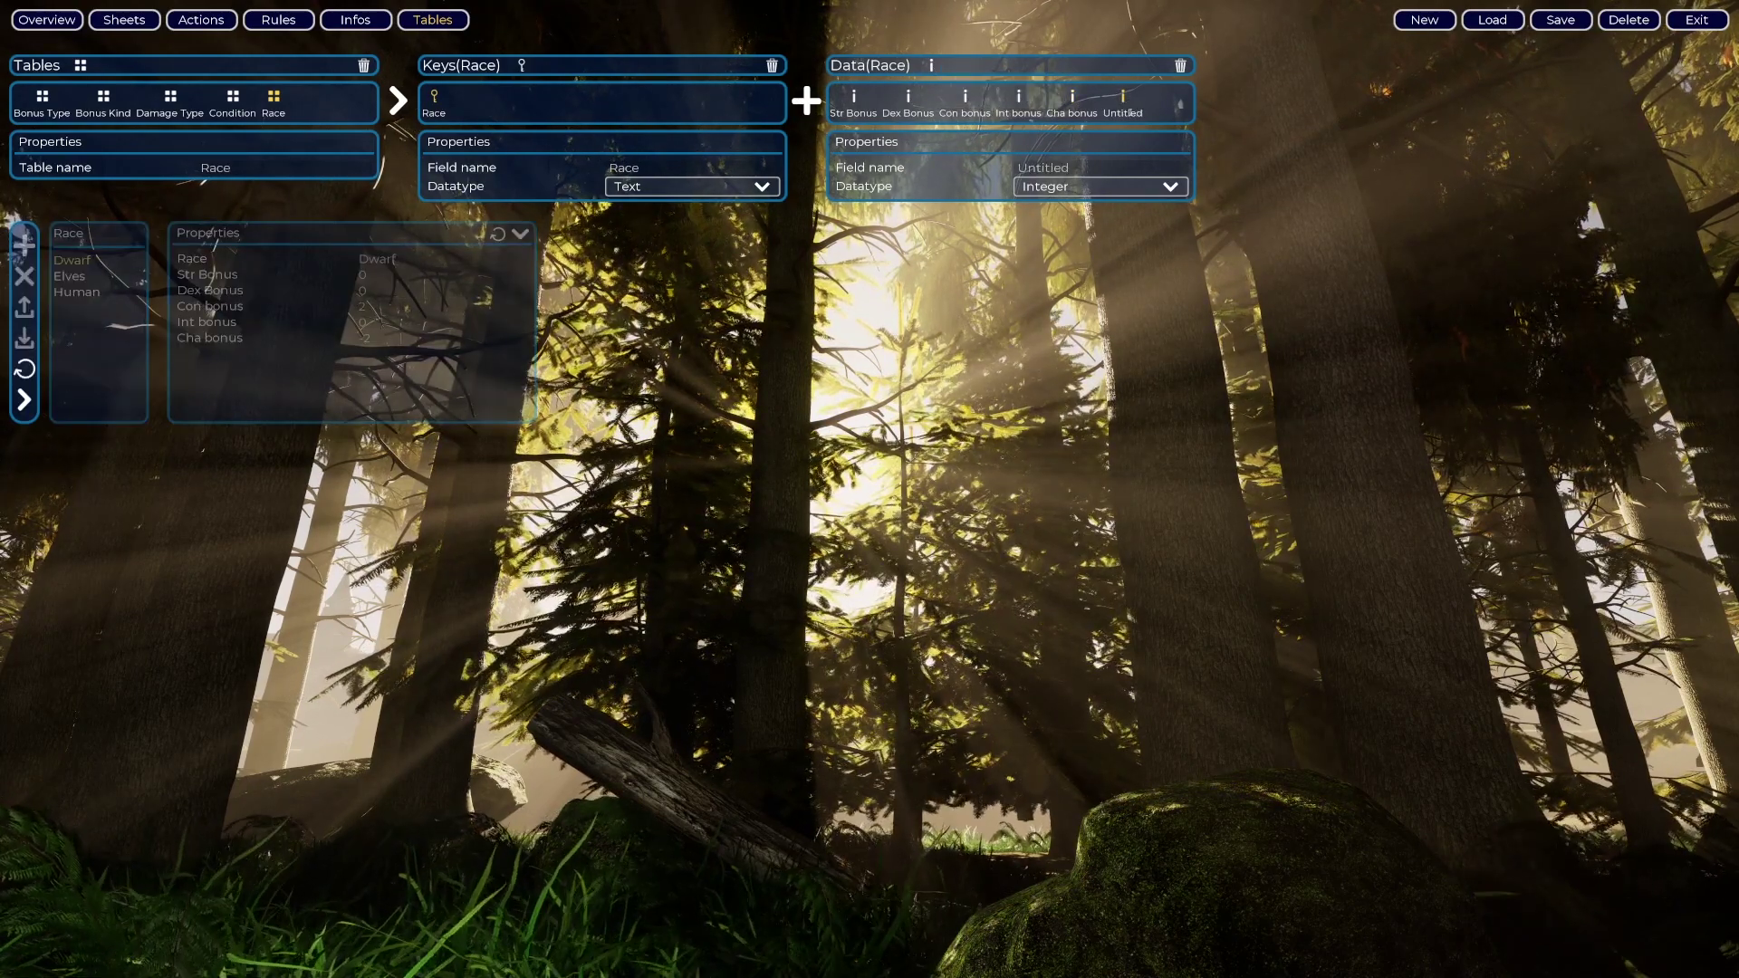
double_click(1131, 112)
text(Wi)
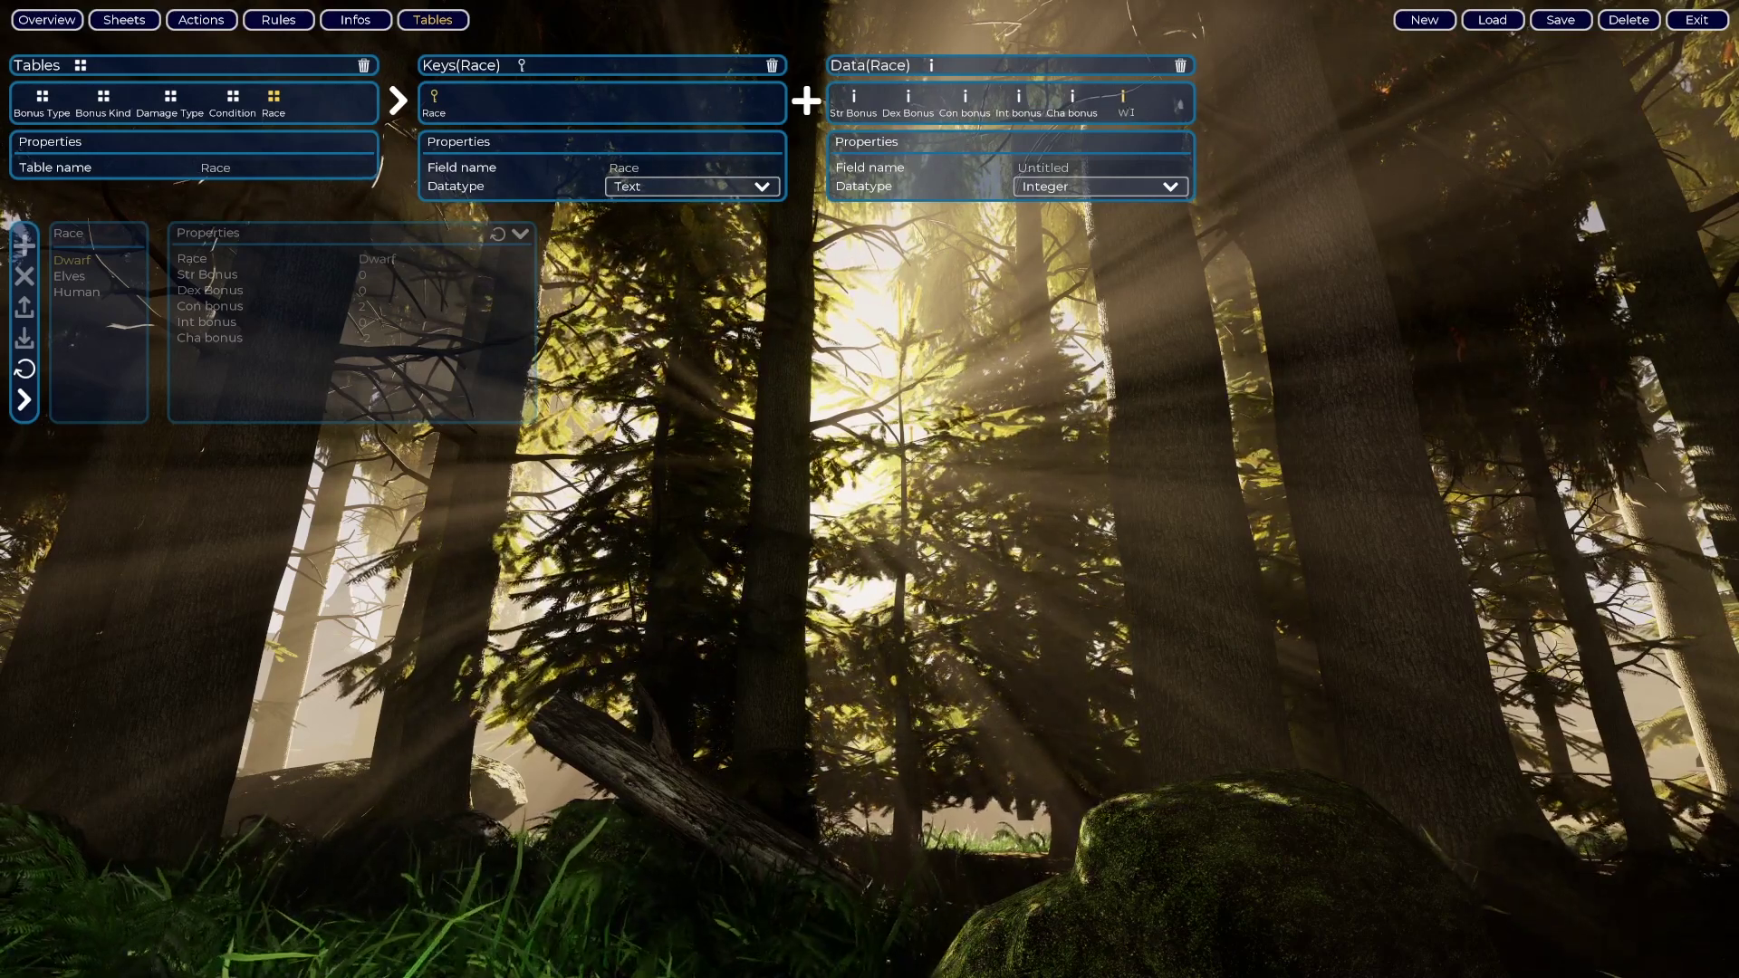
text(s bonus)
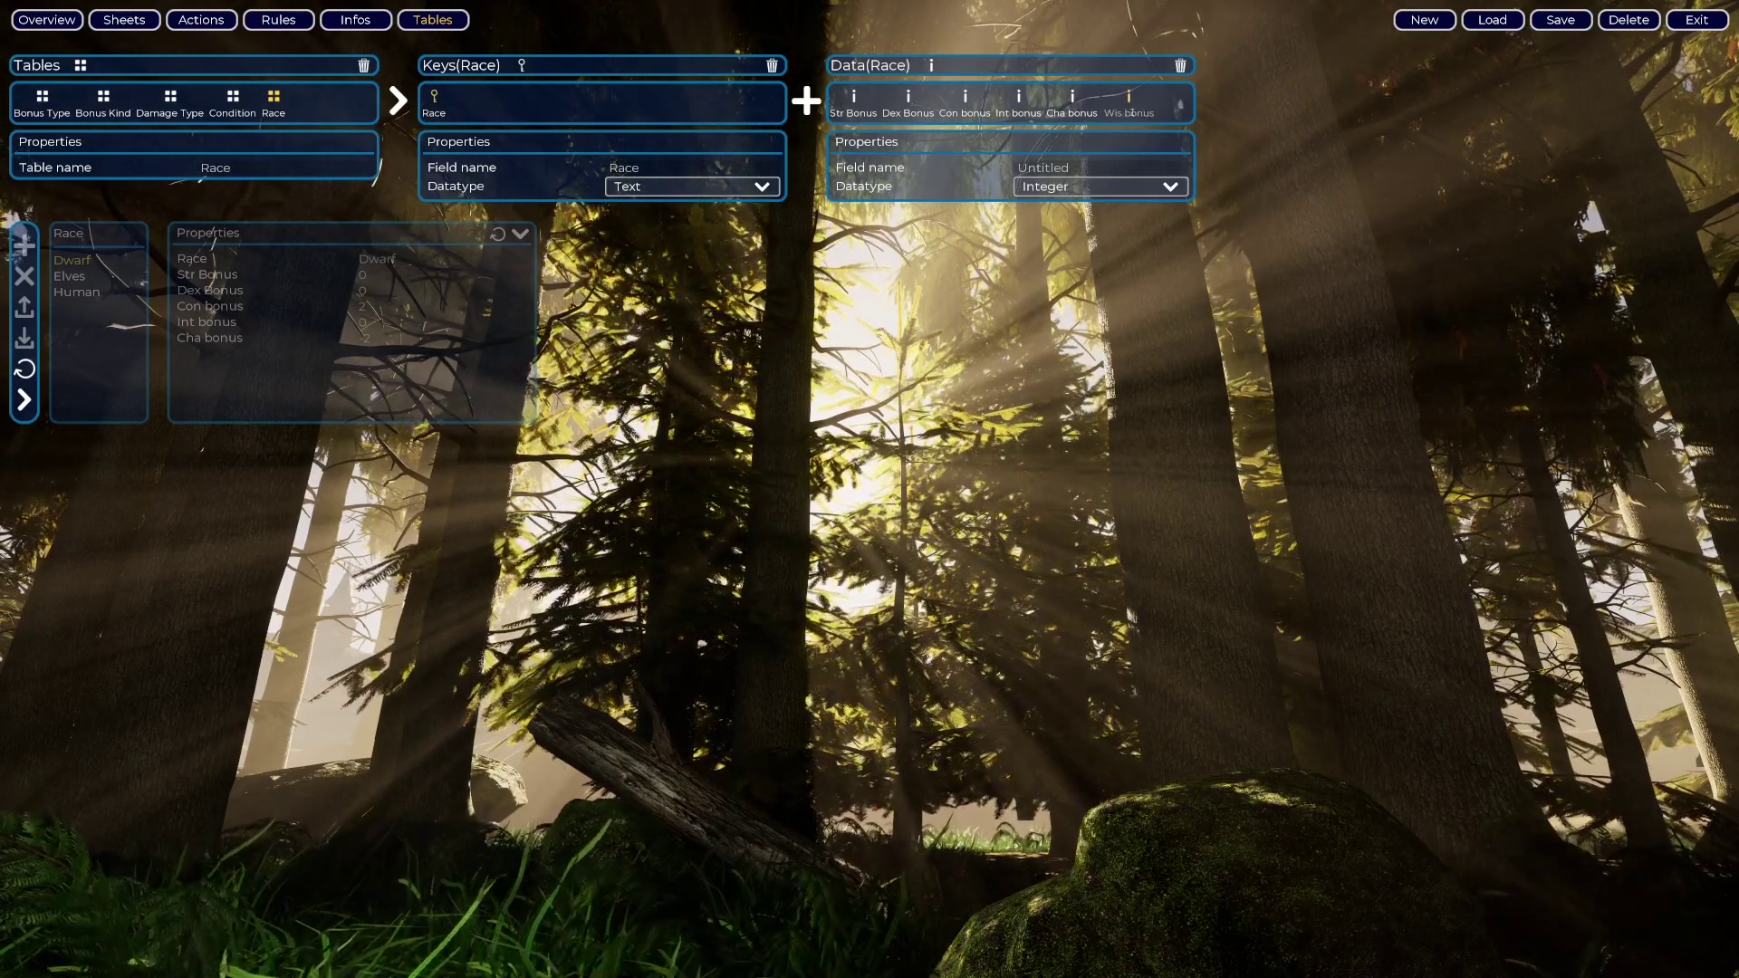
key(Return)
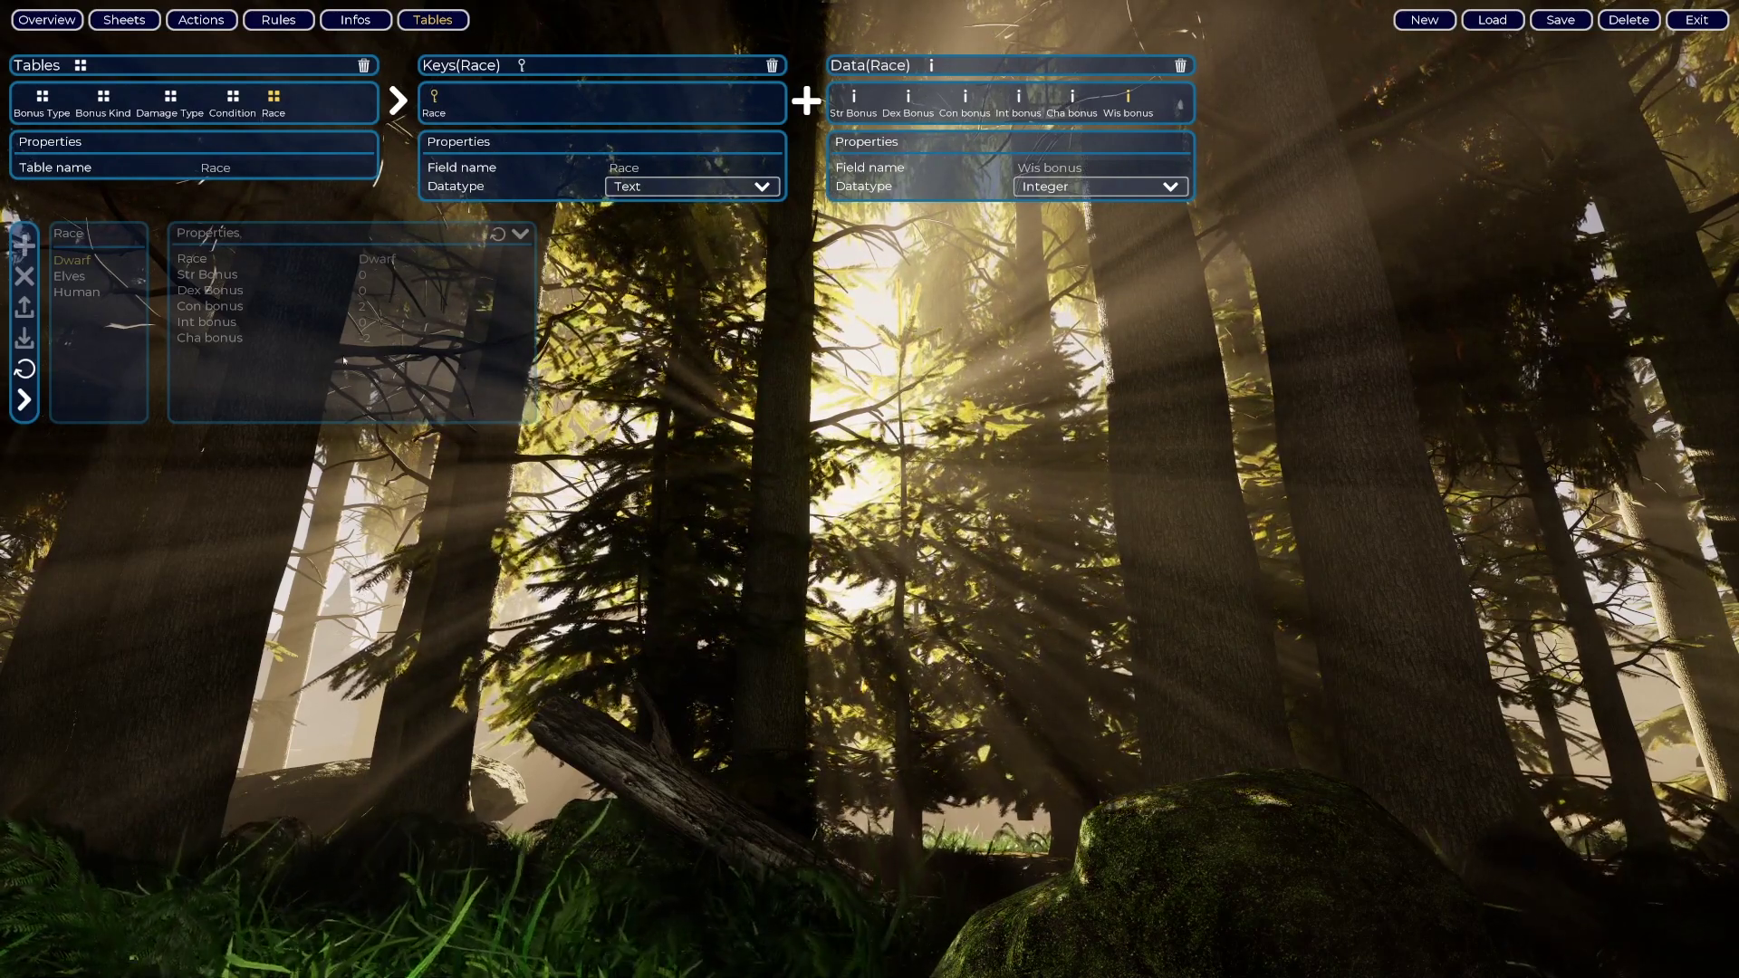
click(31, 372)
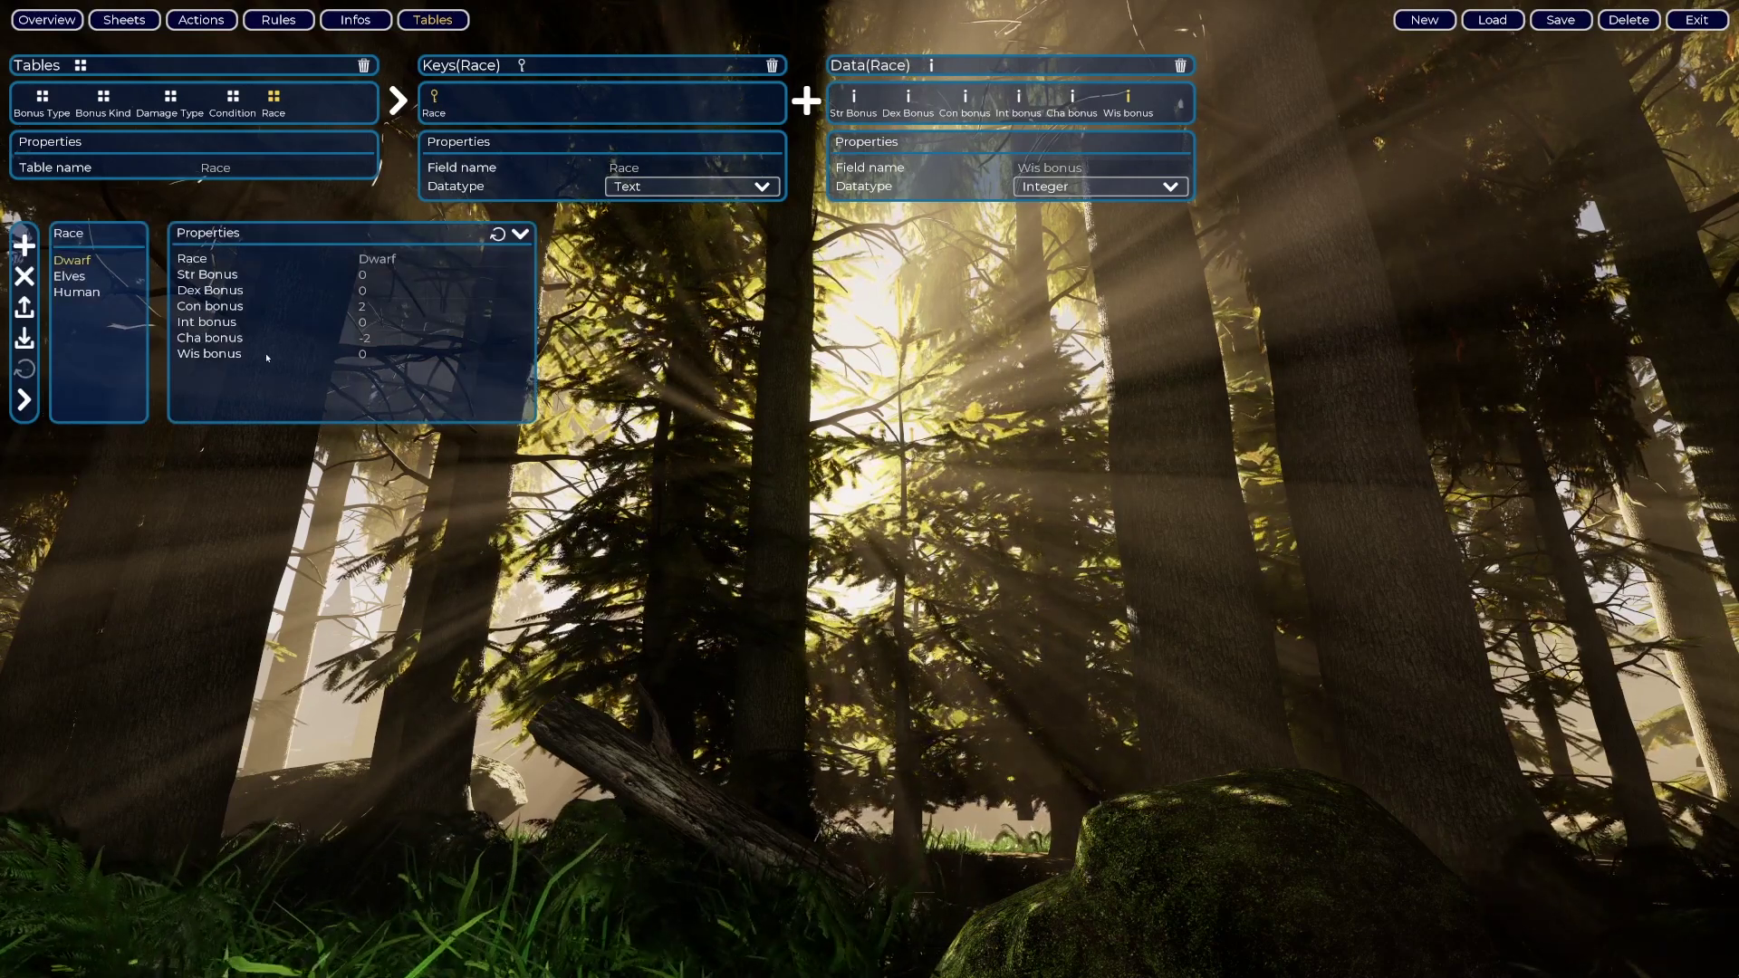
click(79, 287)
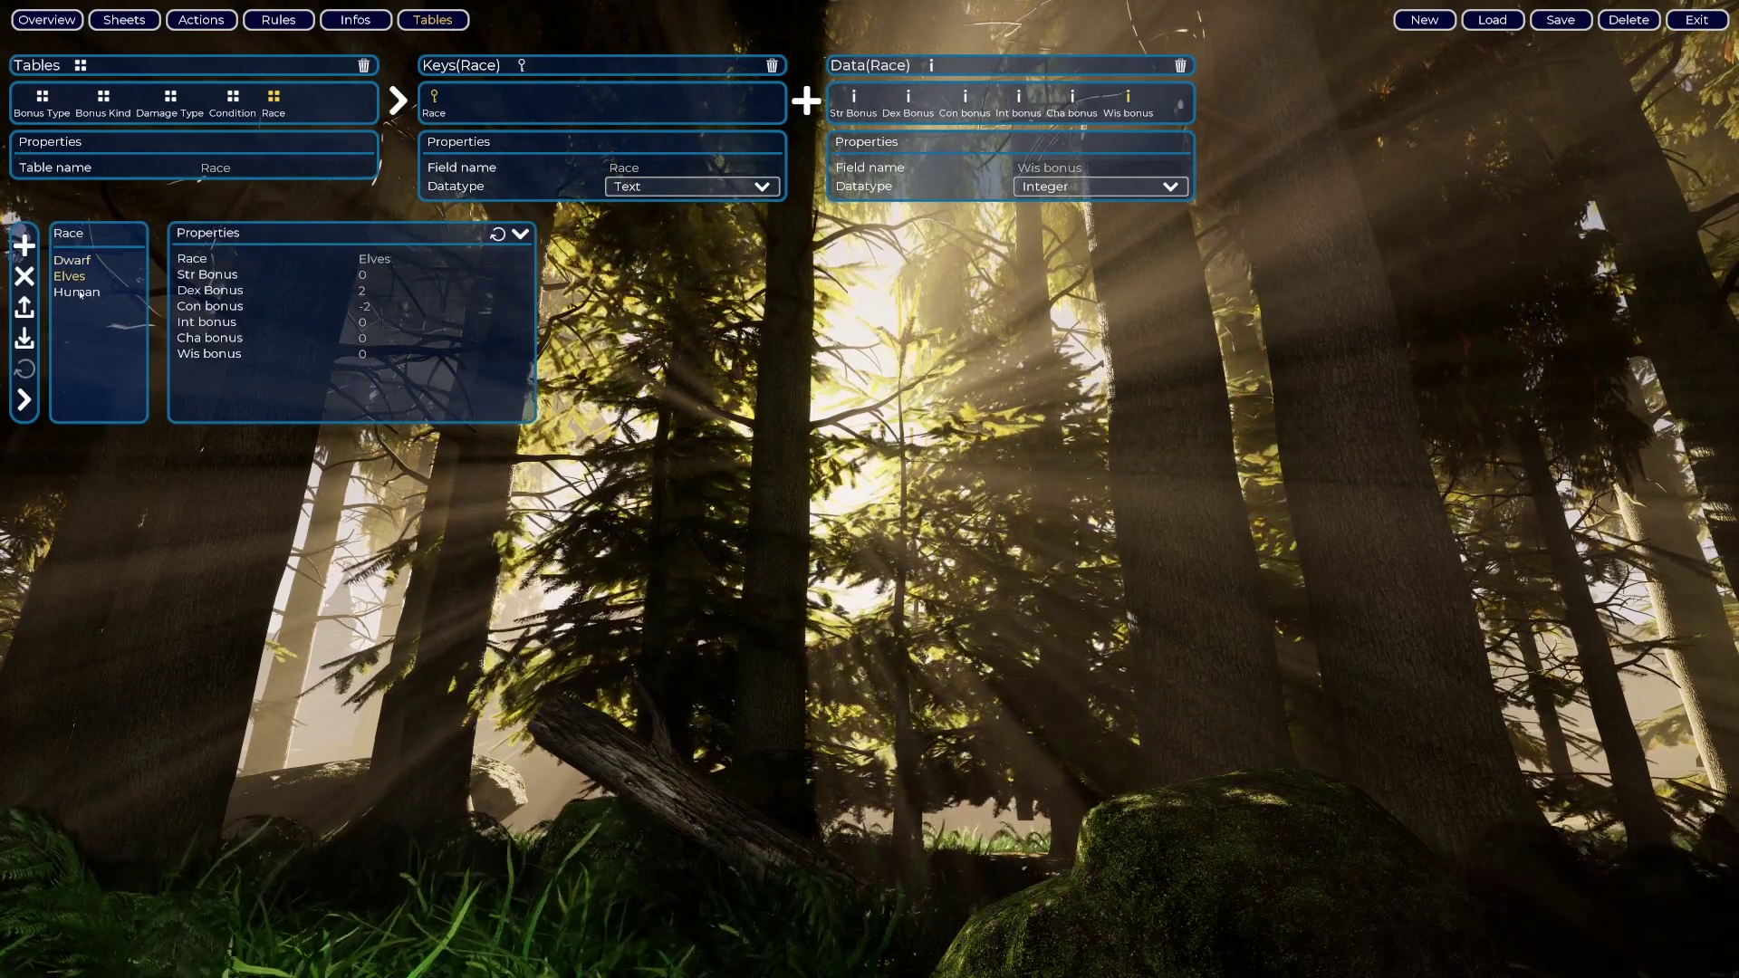
click(81, 275)
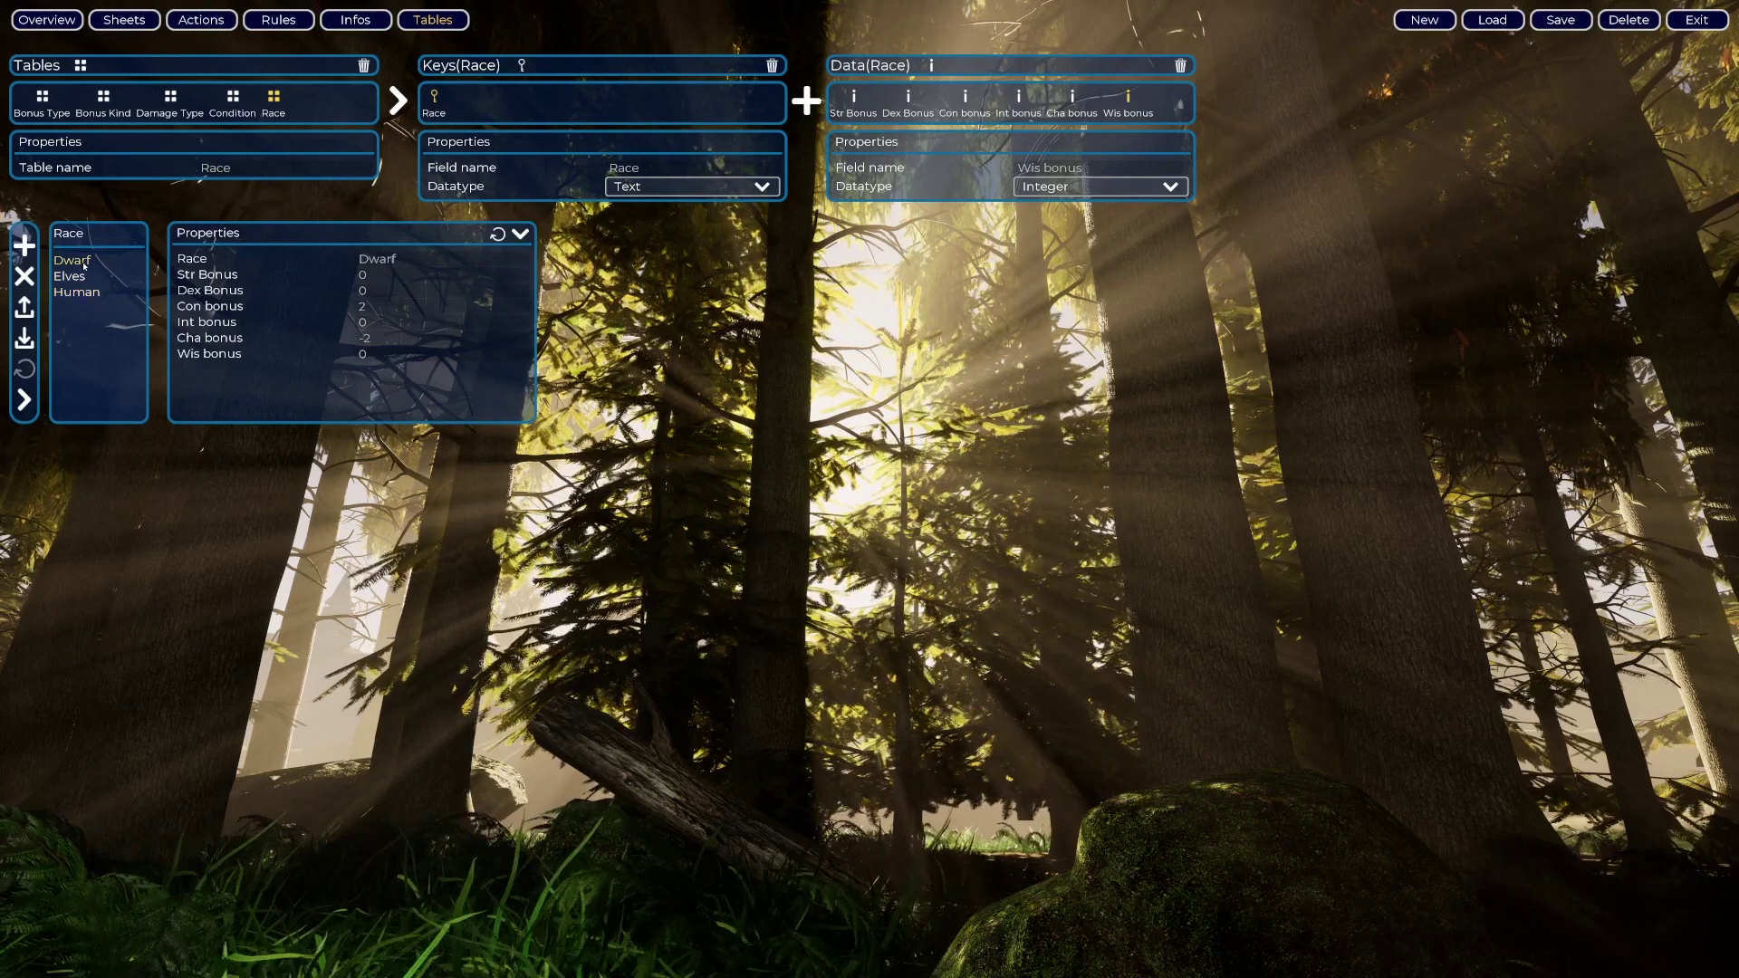
click(80, 291)
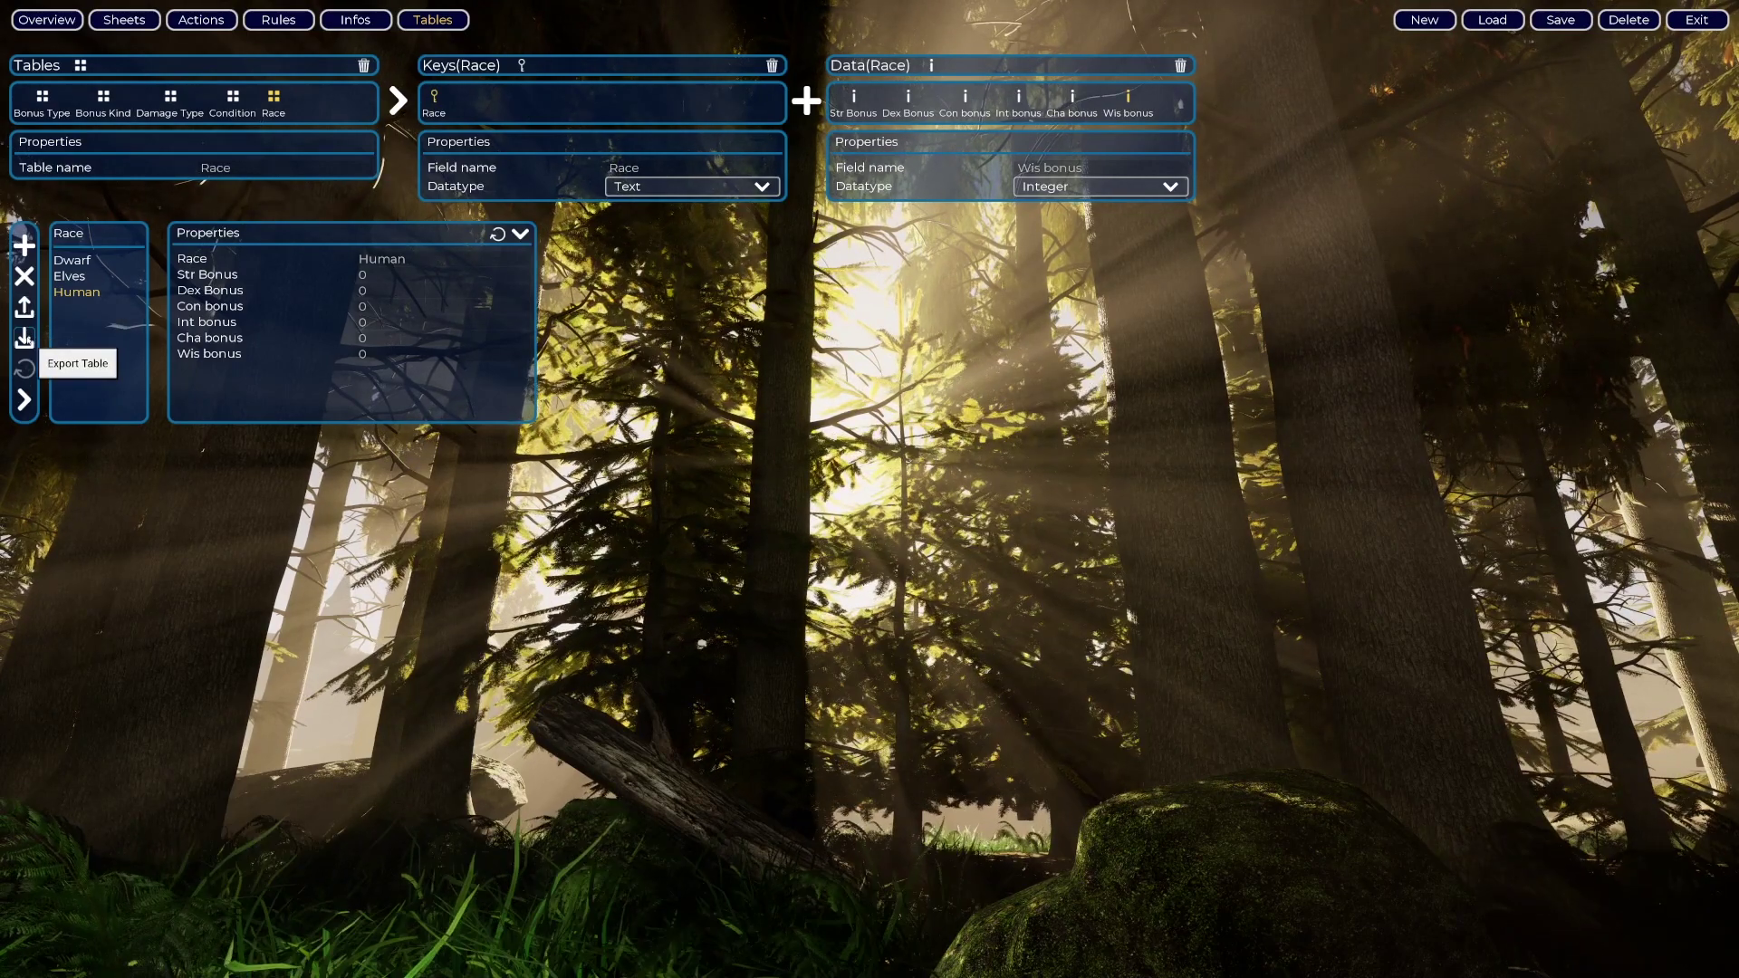
- Clear the old CSV files from the SpreadSheets folder and export the Race table there as Race.csv, replacing any existing file
click(24, 338)
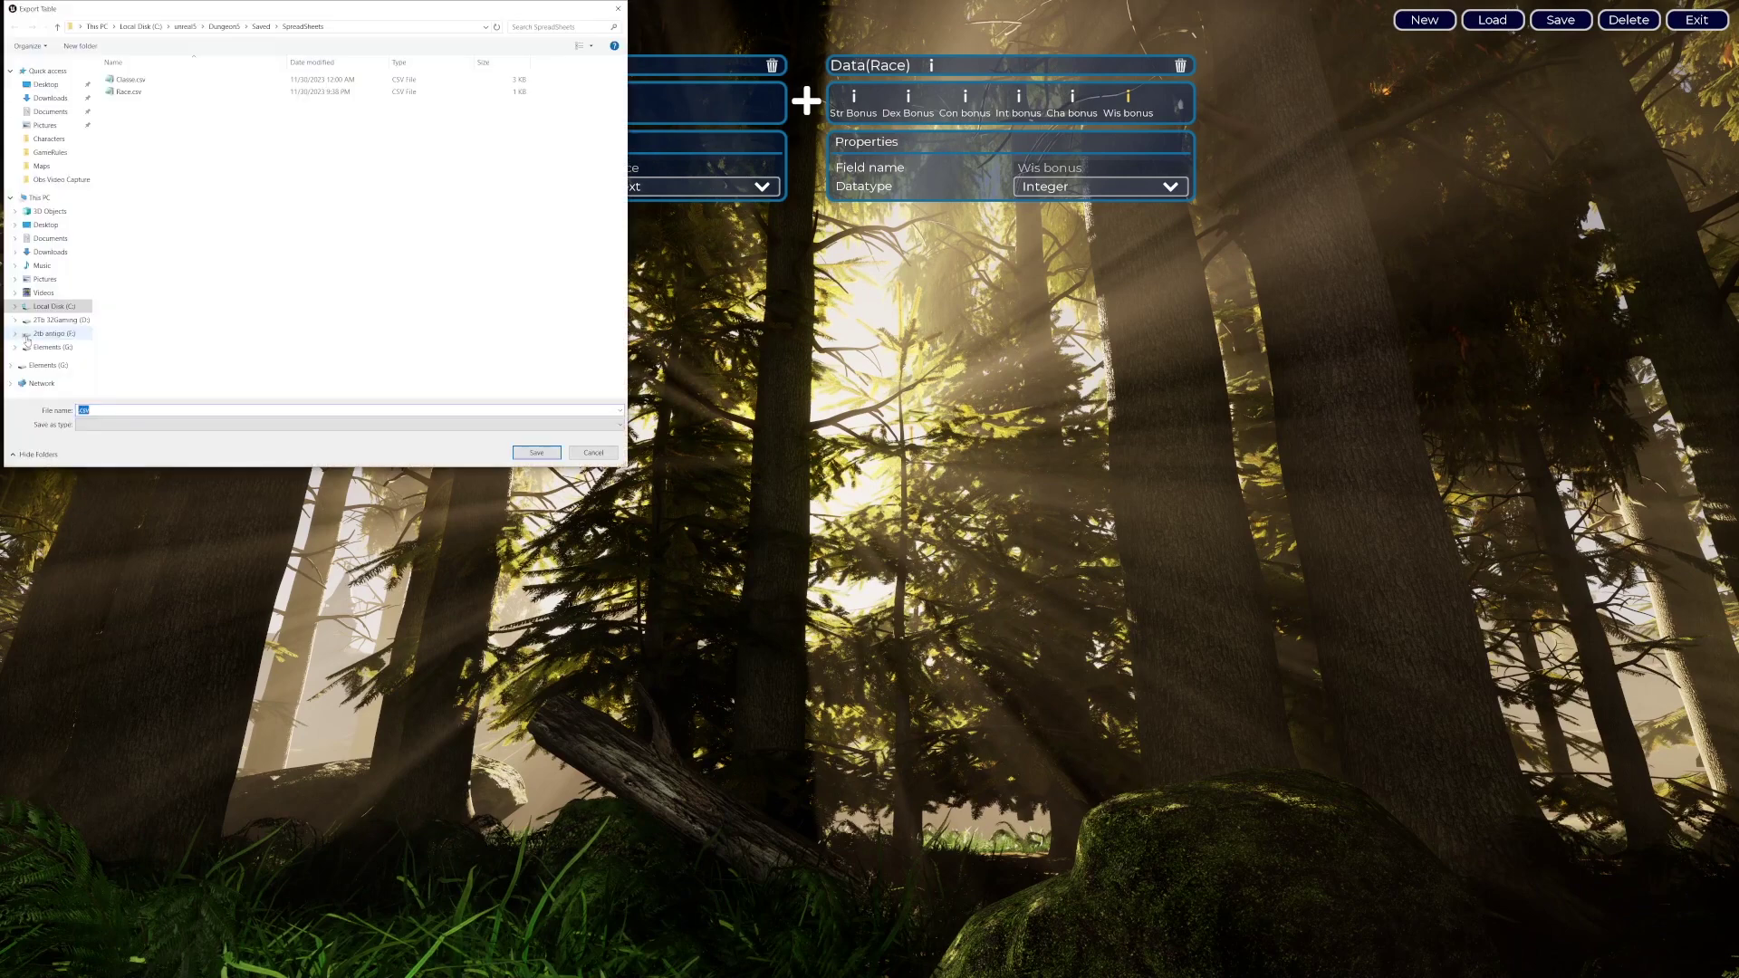
drag(360, 18, 817, 338)
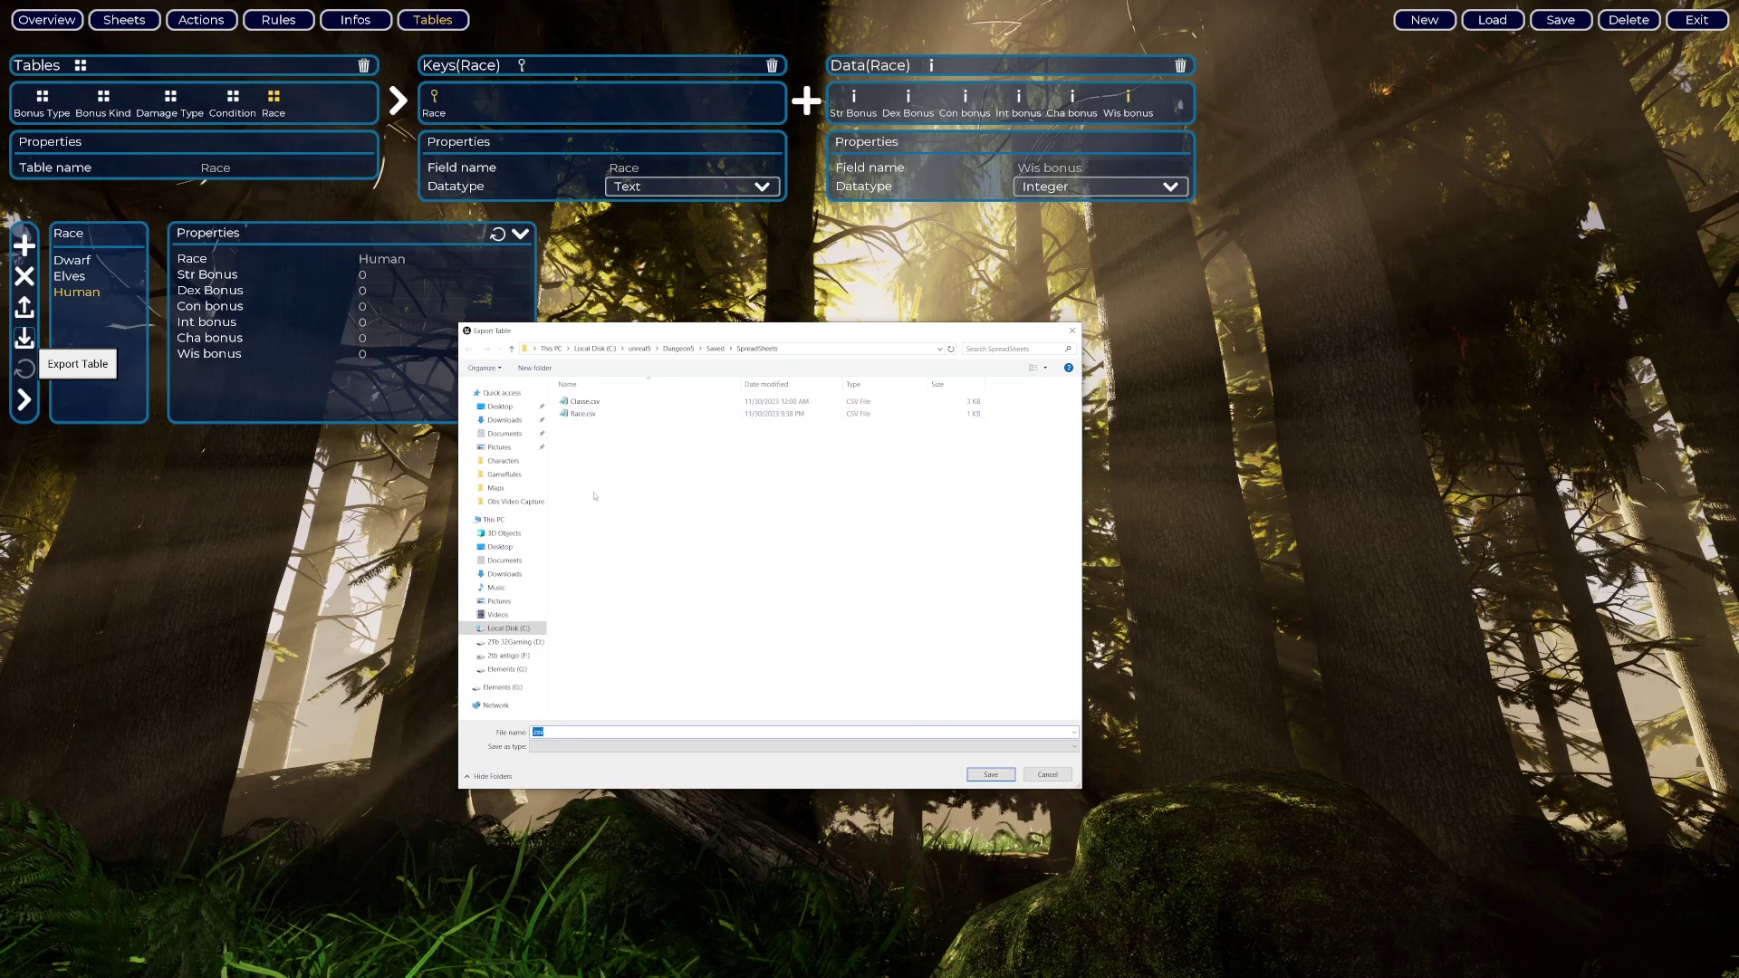
click(595, 402)
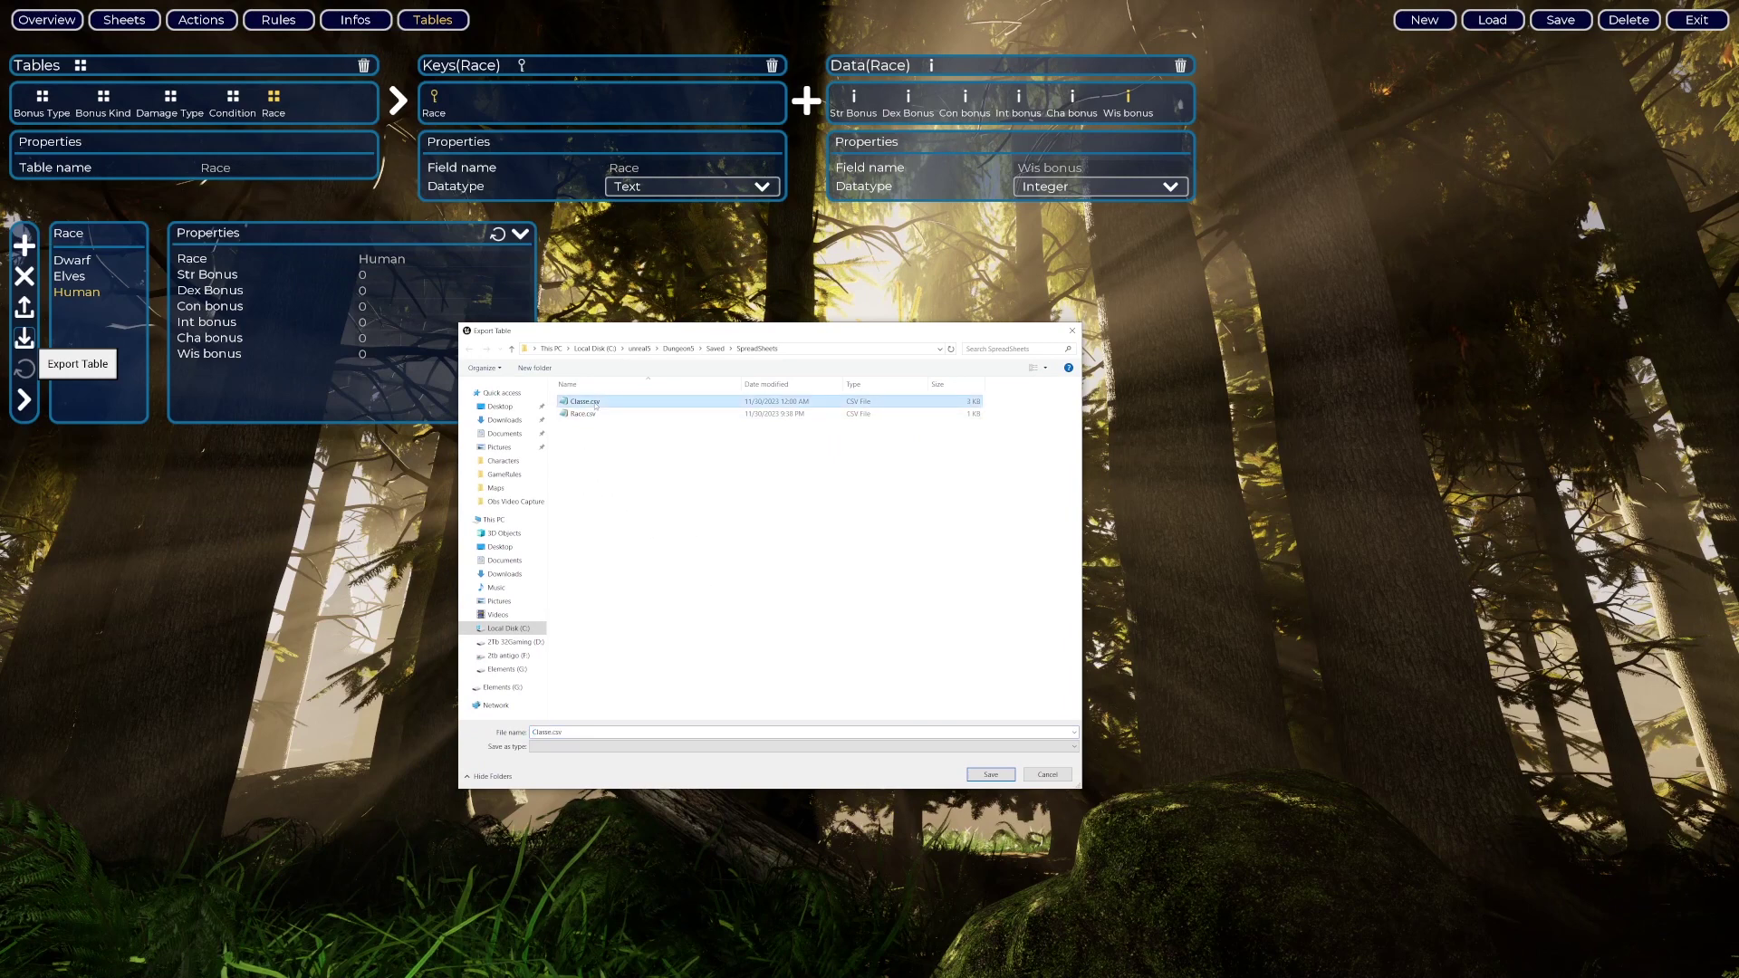
key(Delete)
key(Delete)
click(586, 730)
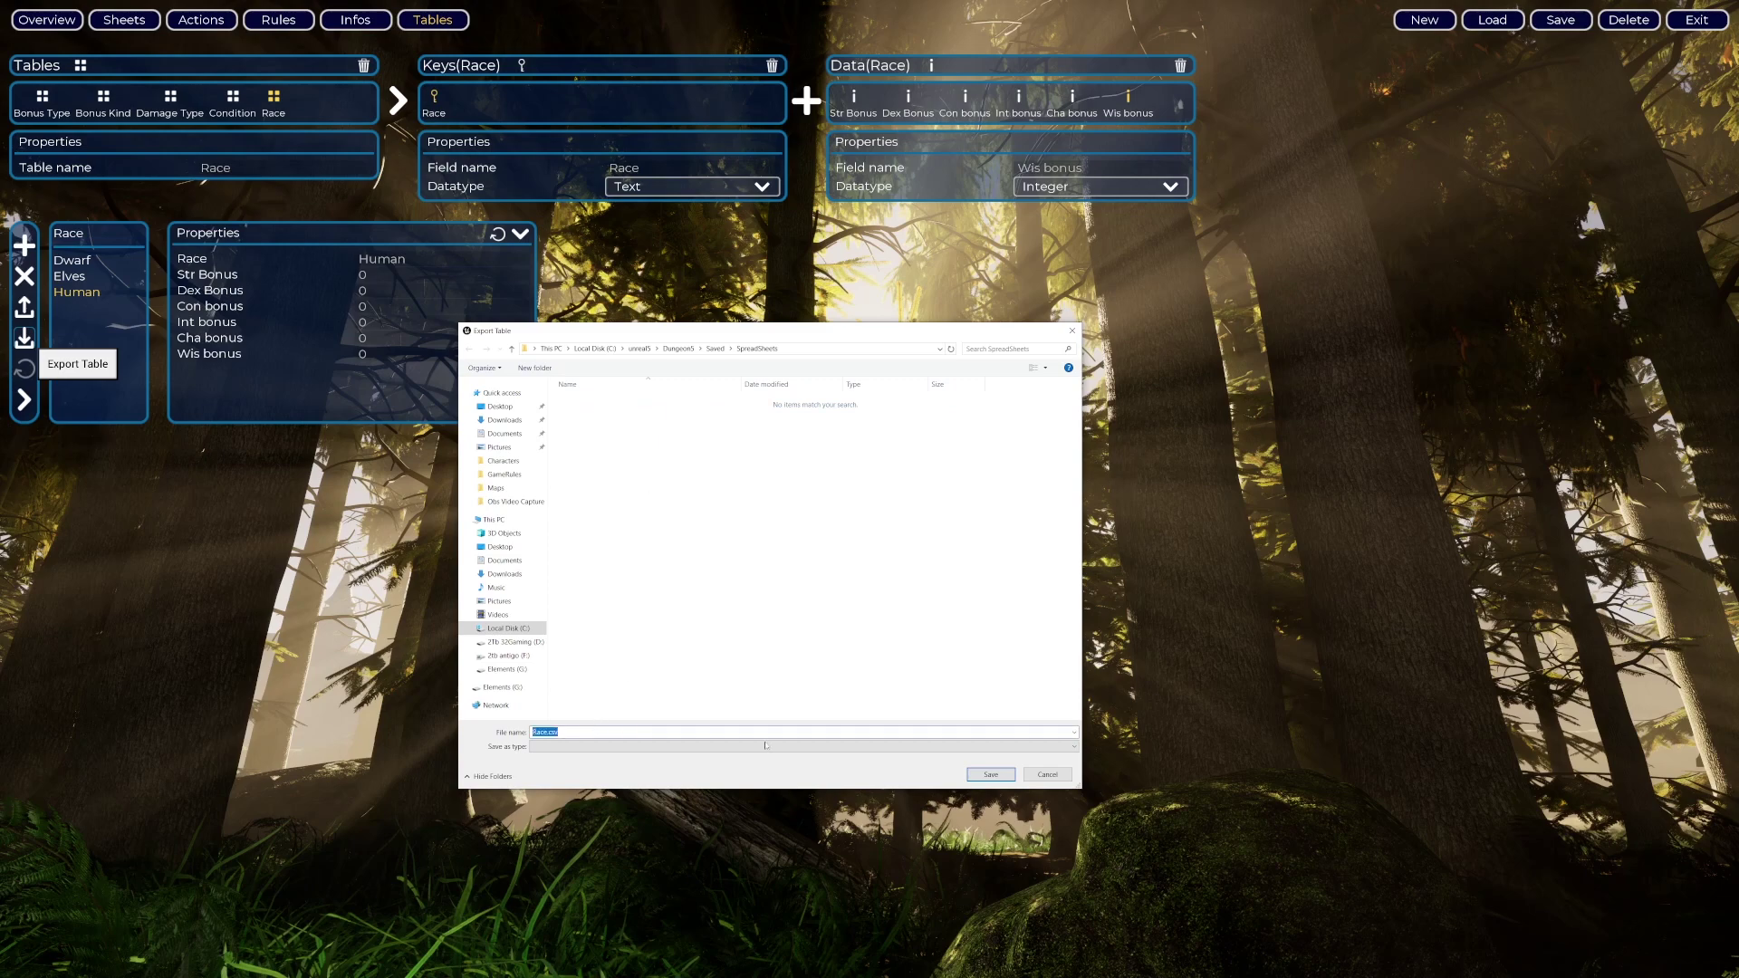
click(990, 774)
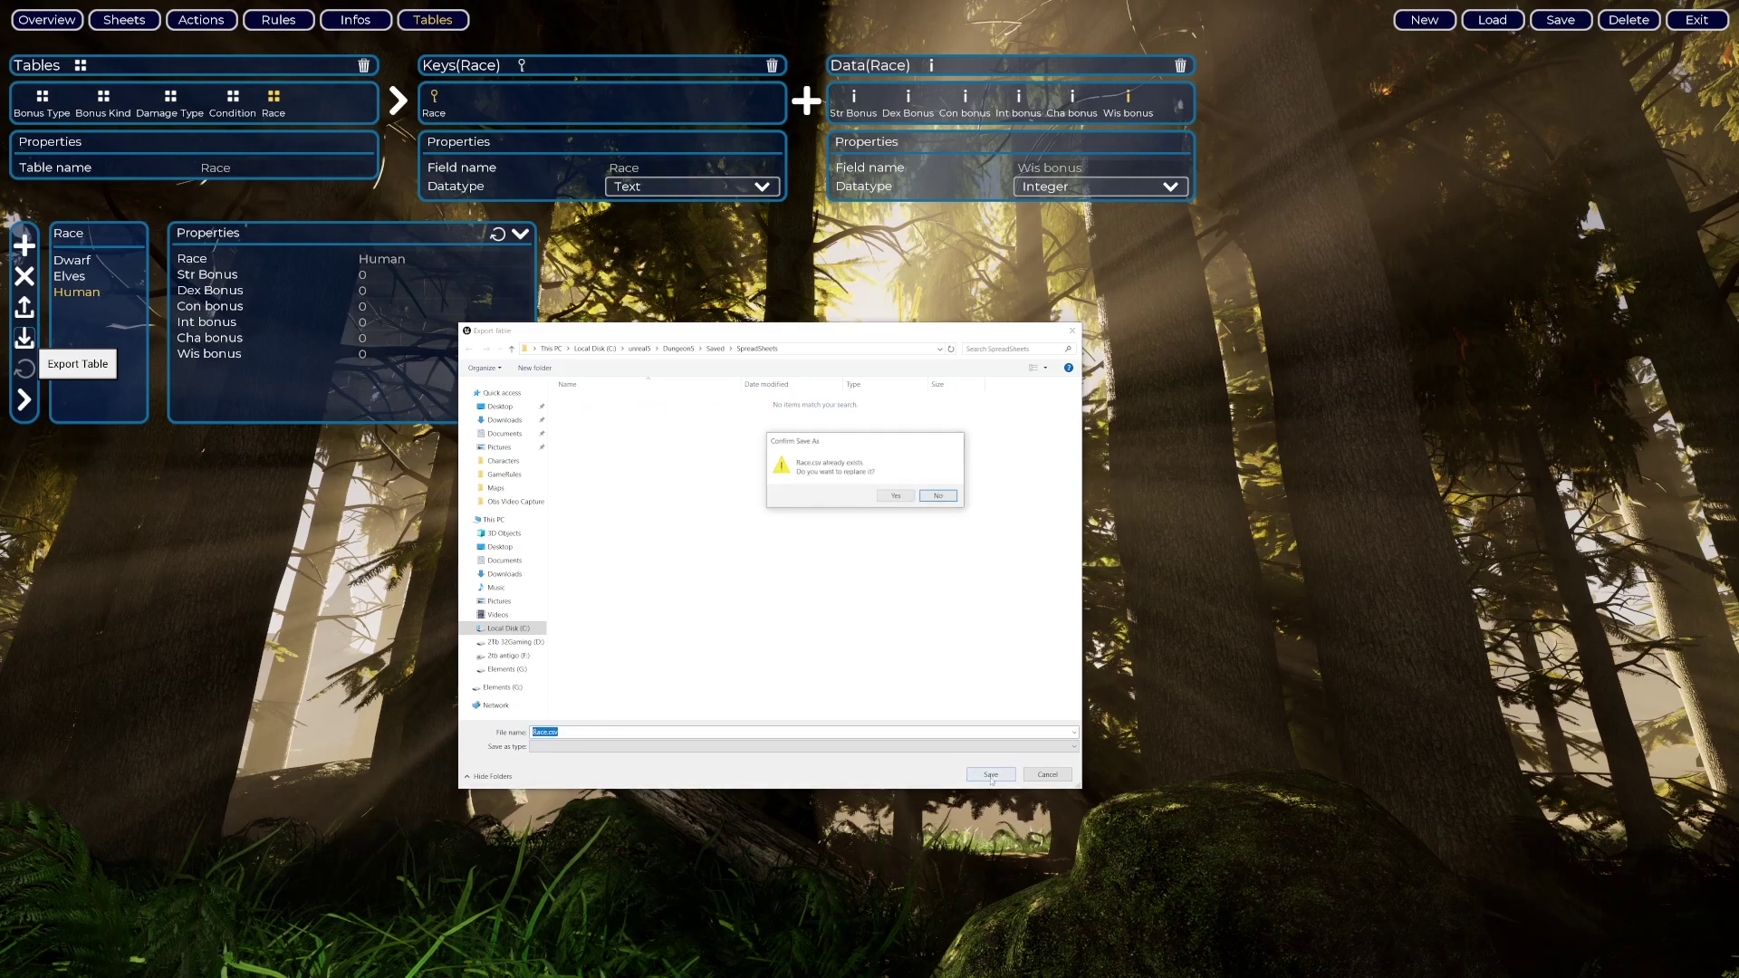
click(896, 497)
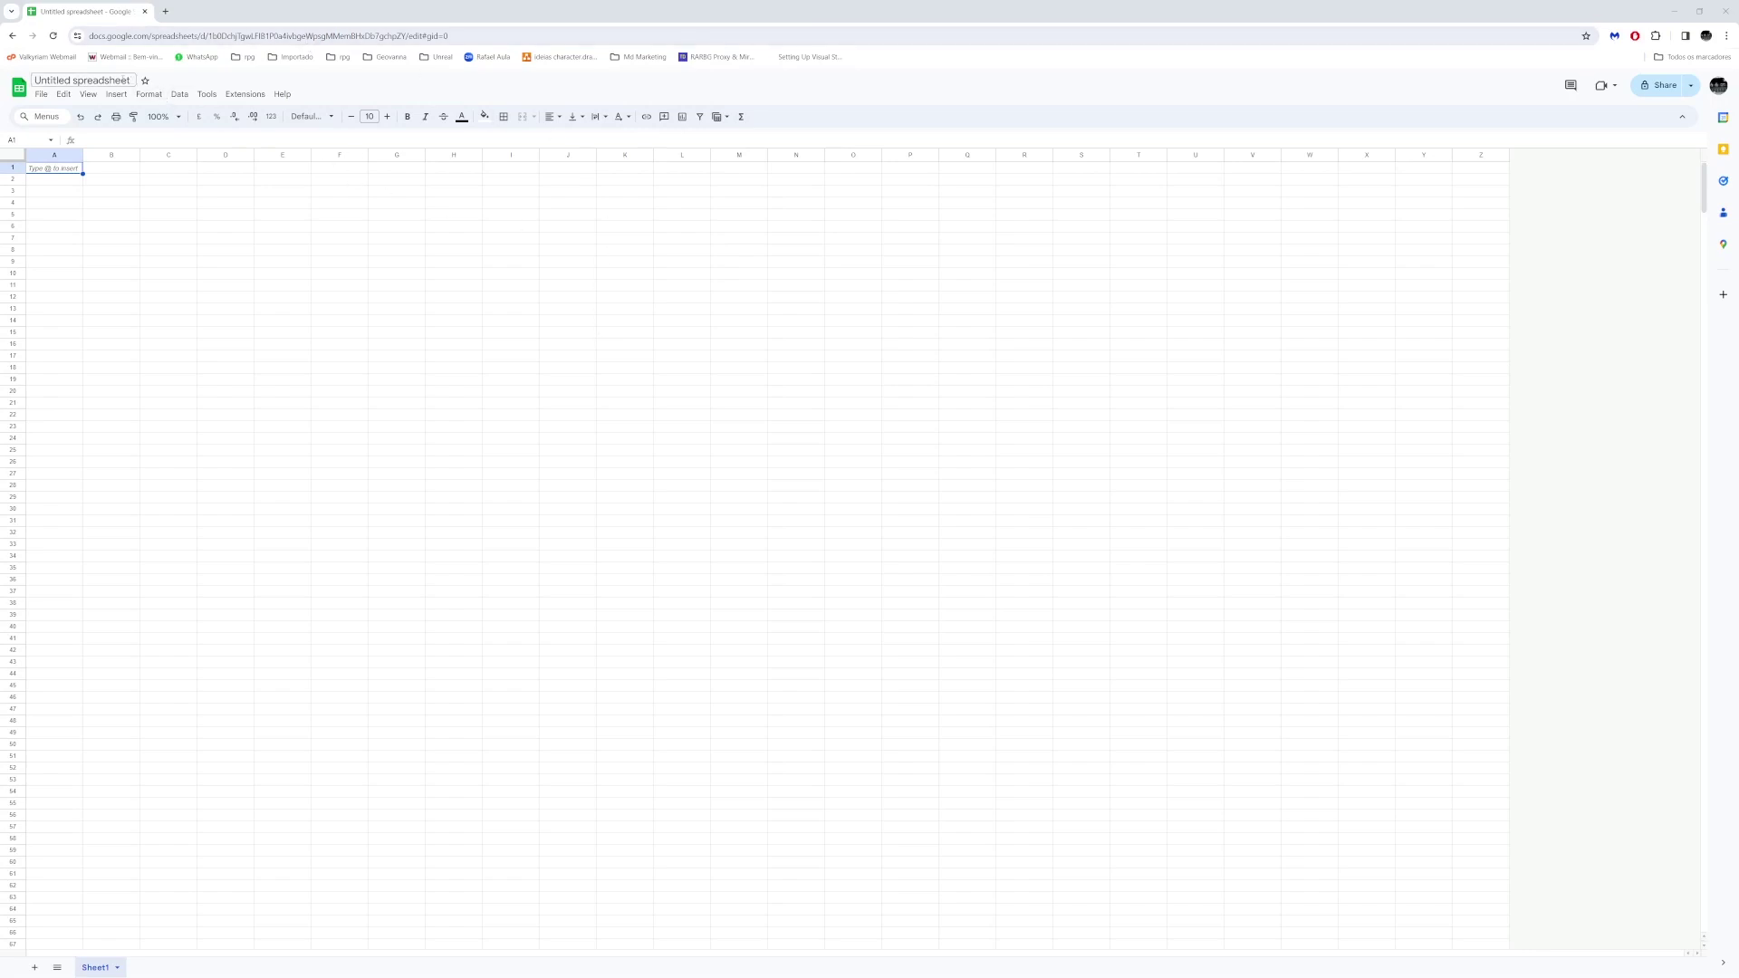
- Switch to Google Sheets and rename the blank spreadsheet as "D&d 3.5 tutorial tables"
click(127, 80)
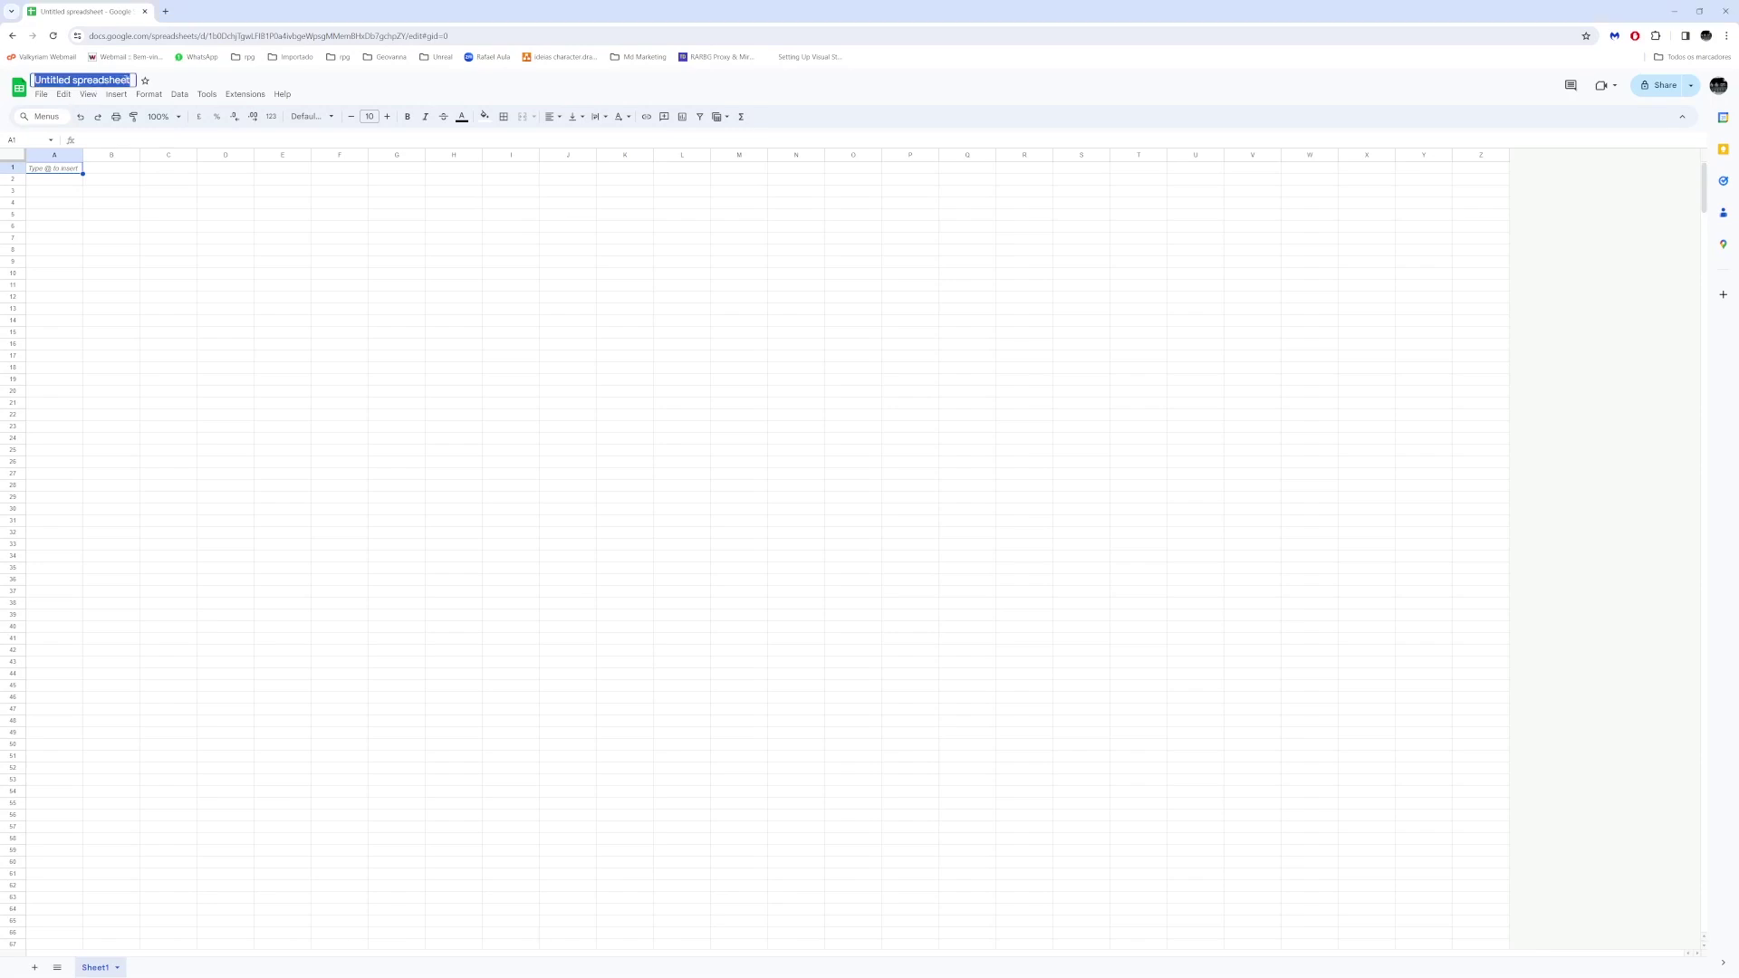
text(D&d 3.5 tutorial tables)
key(Return)
- Import Race.csv into the spreadsheet with the Insert new sheet(s) option and check its datatype and field name rows
click(41, 94)
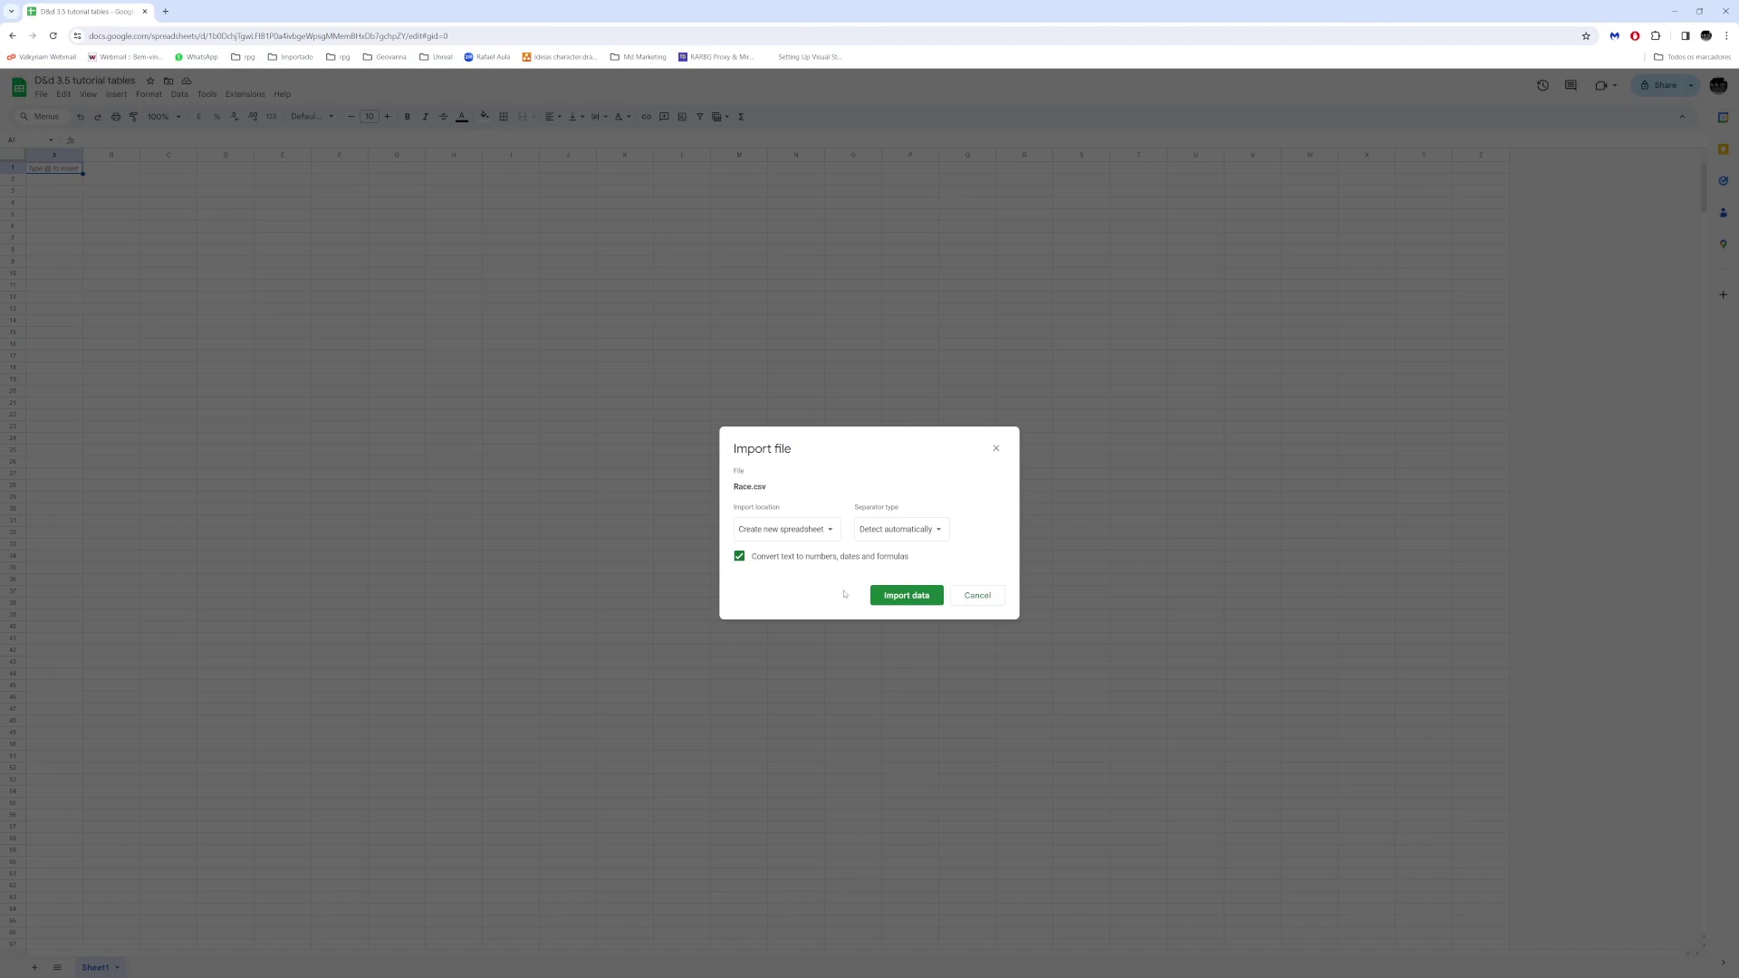
click(830, 538)
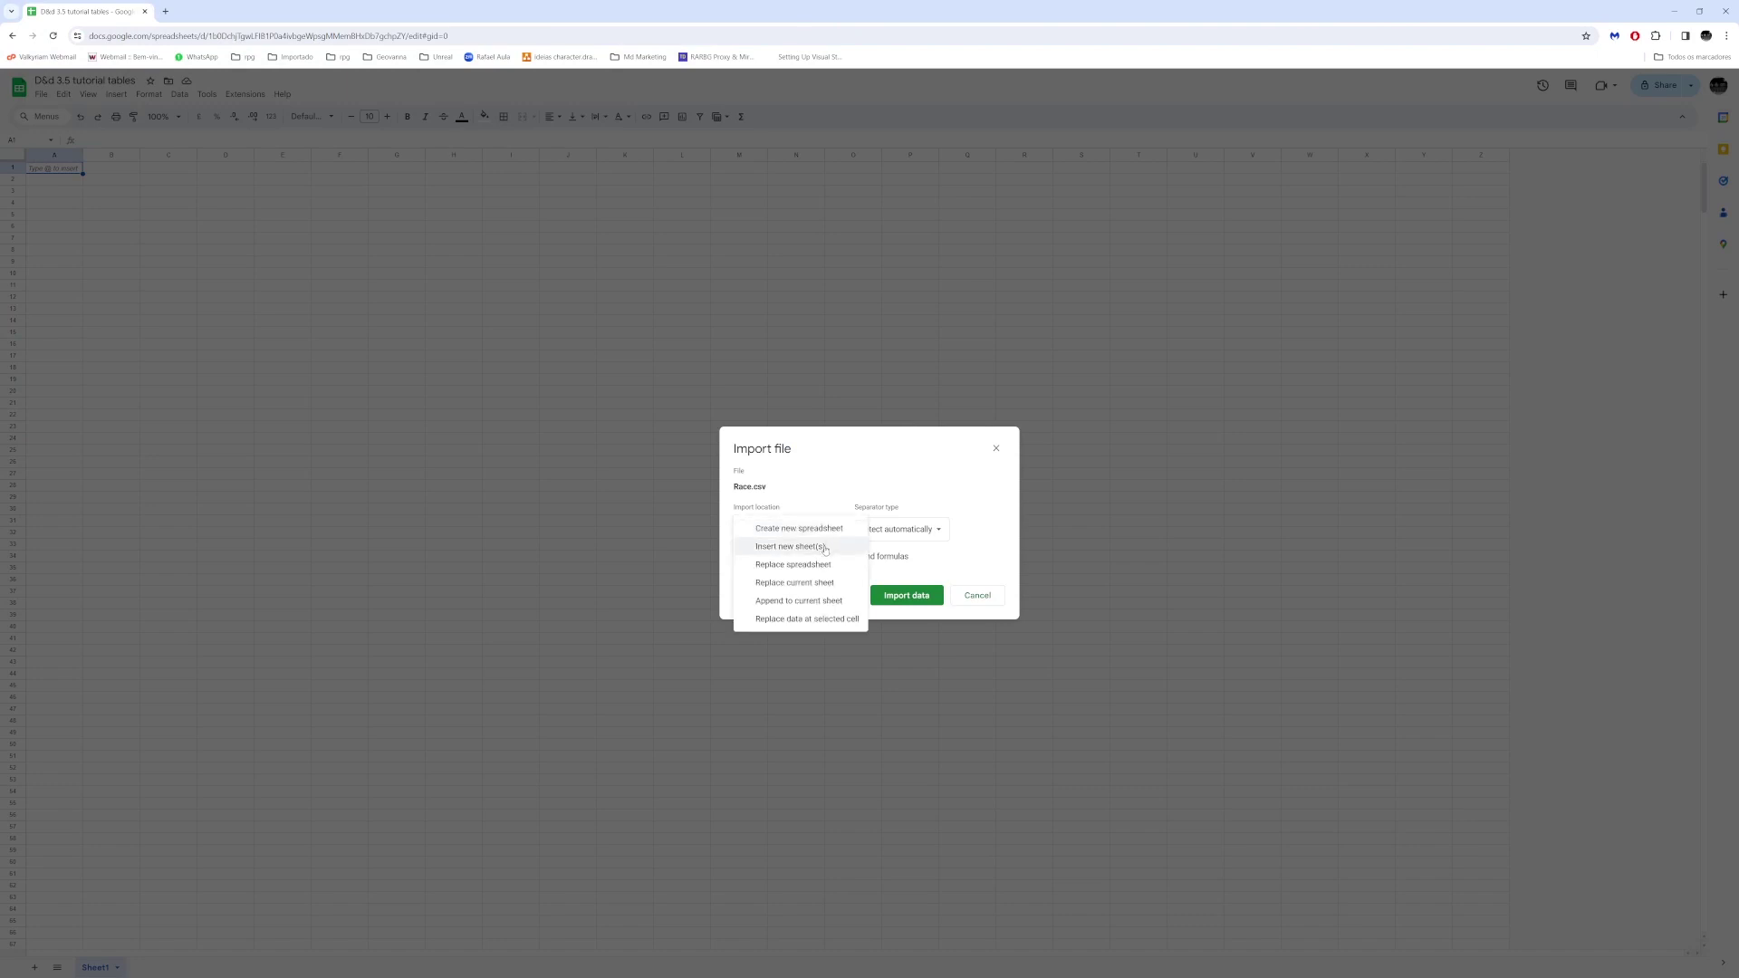
click(793, 547)
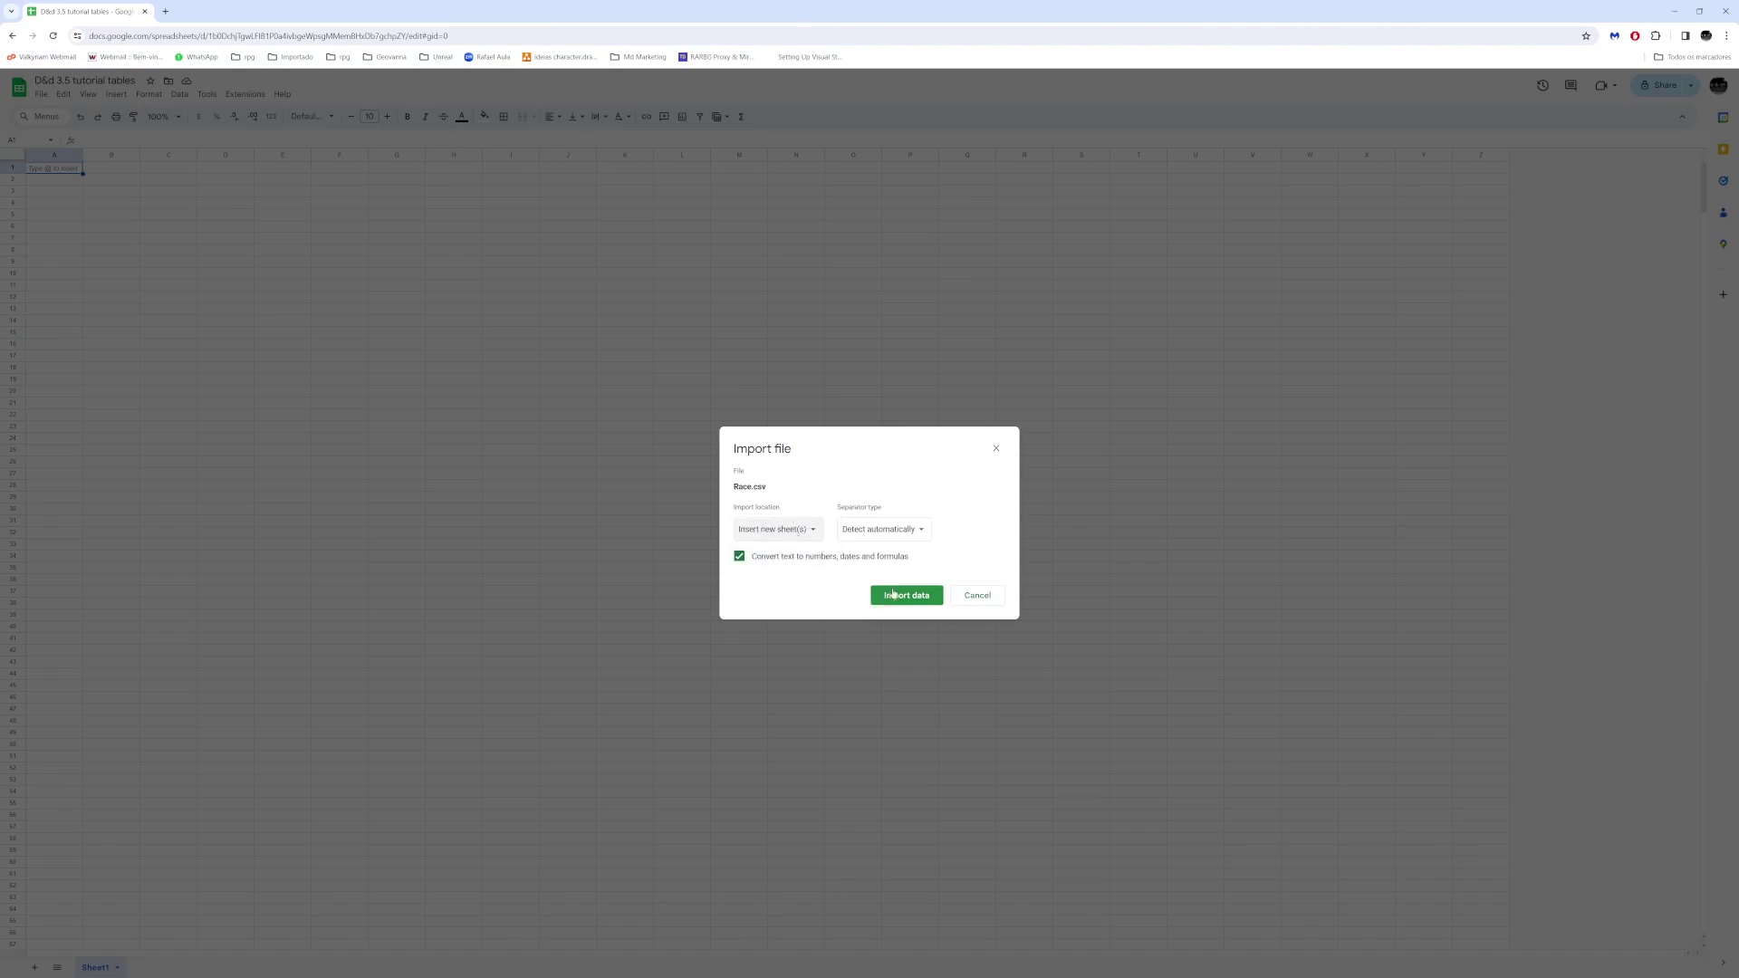
click(906, 596)
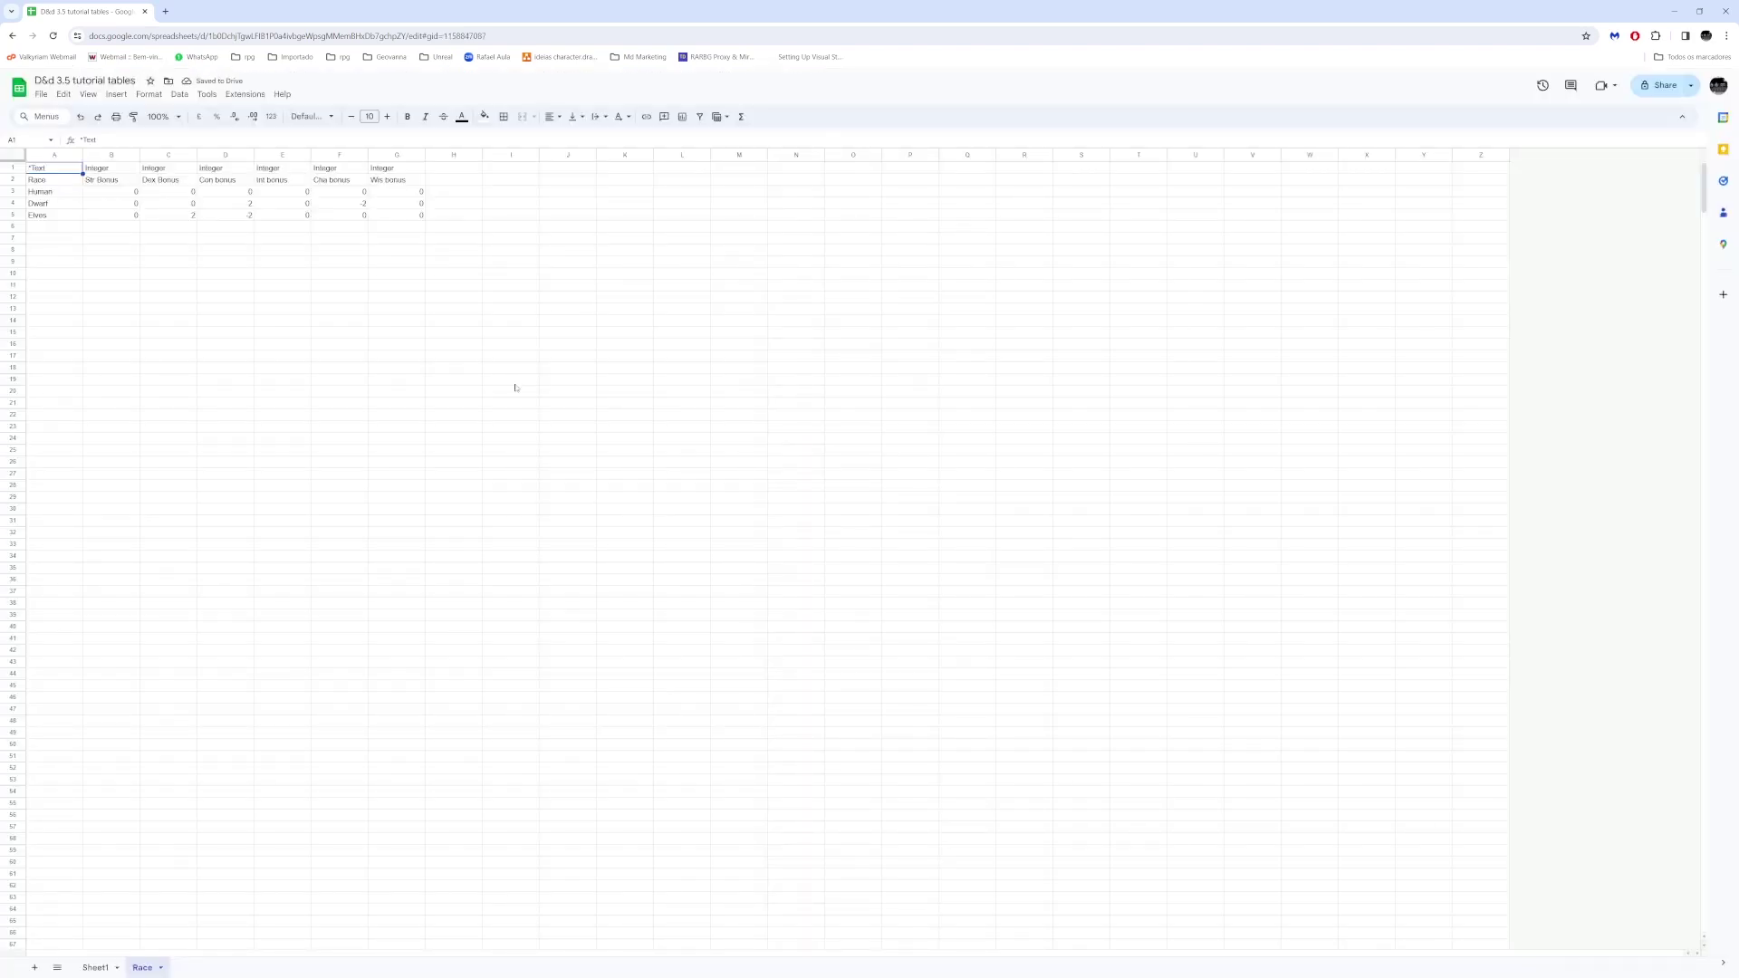
click(52, 171)
click(13, 167)
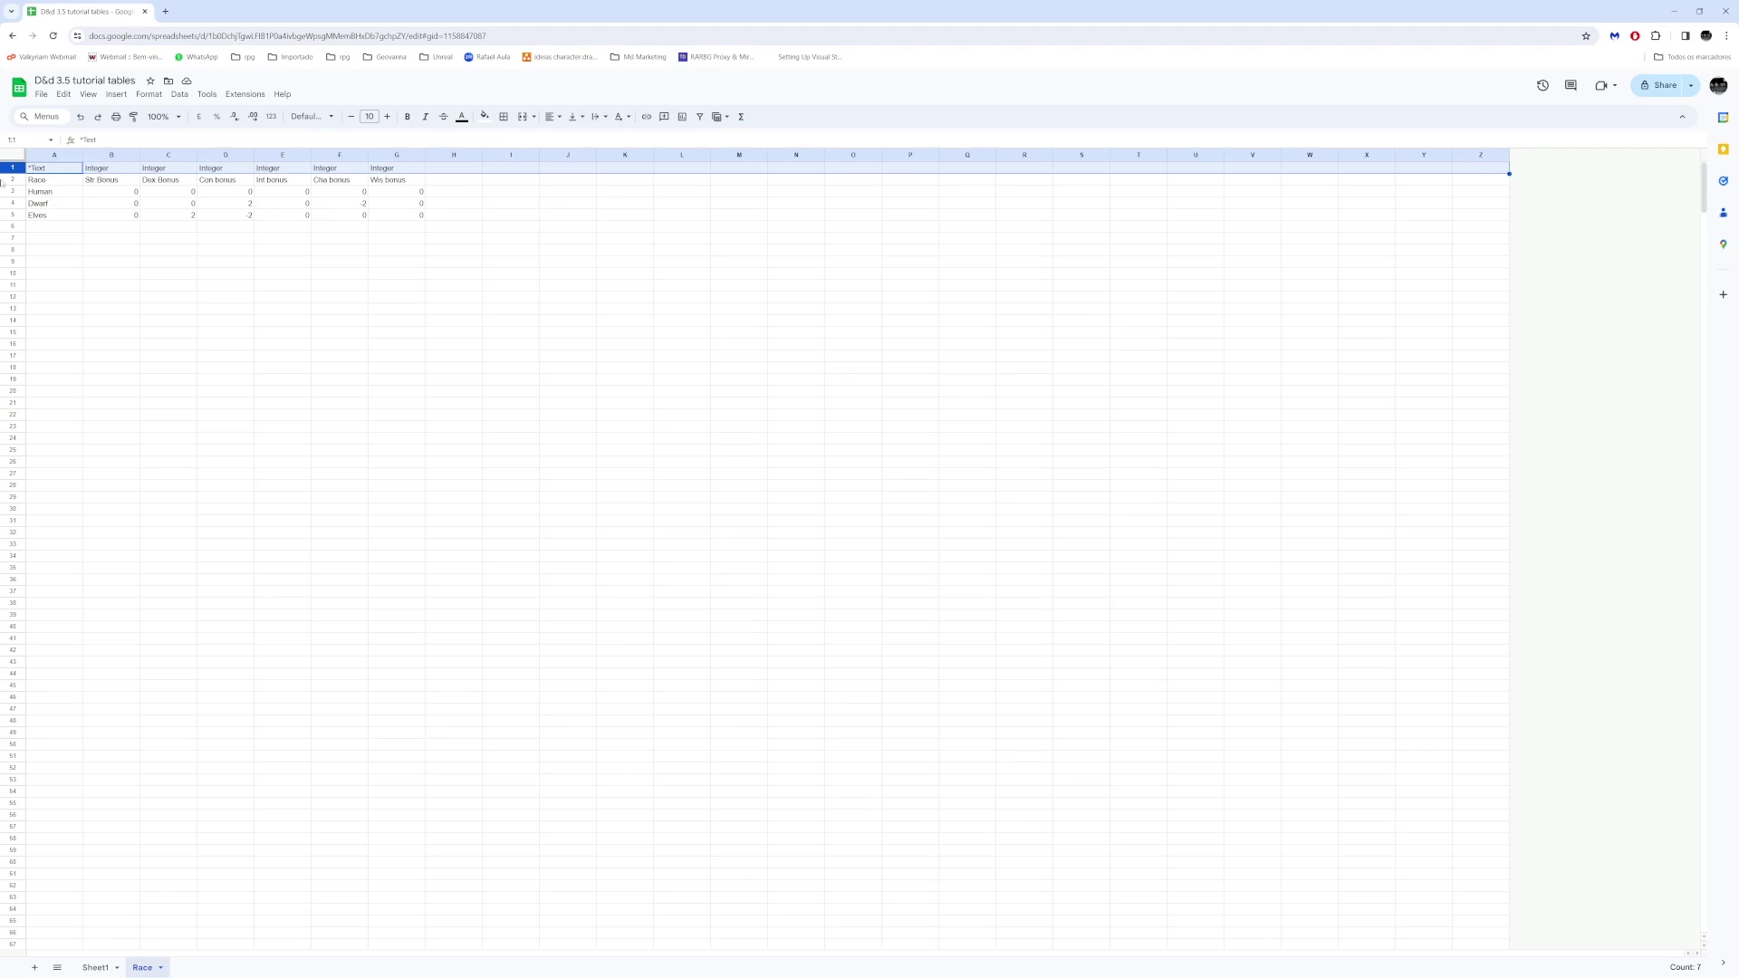
click(12, 179)
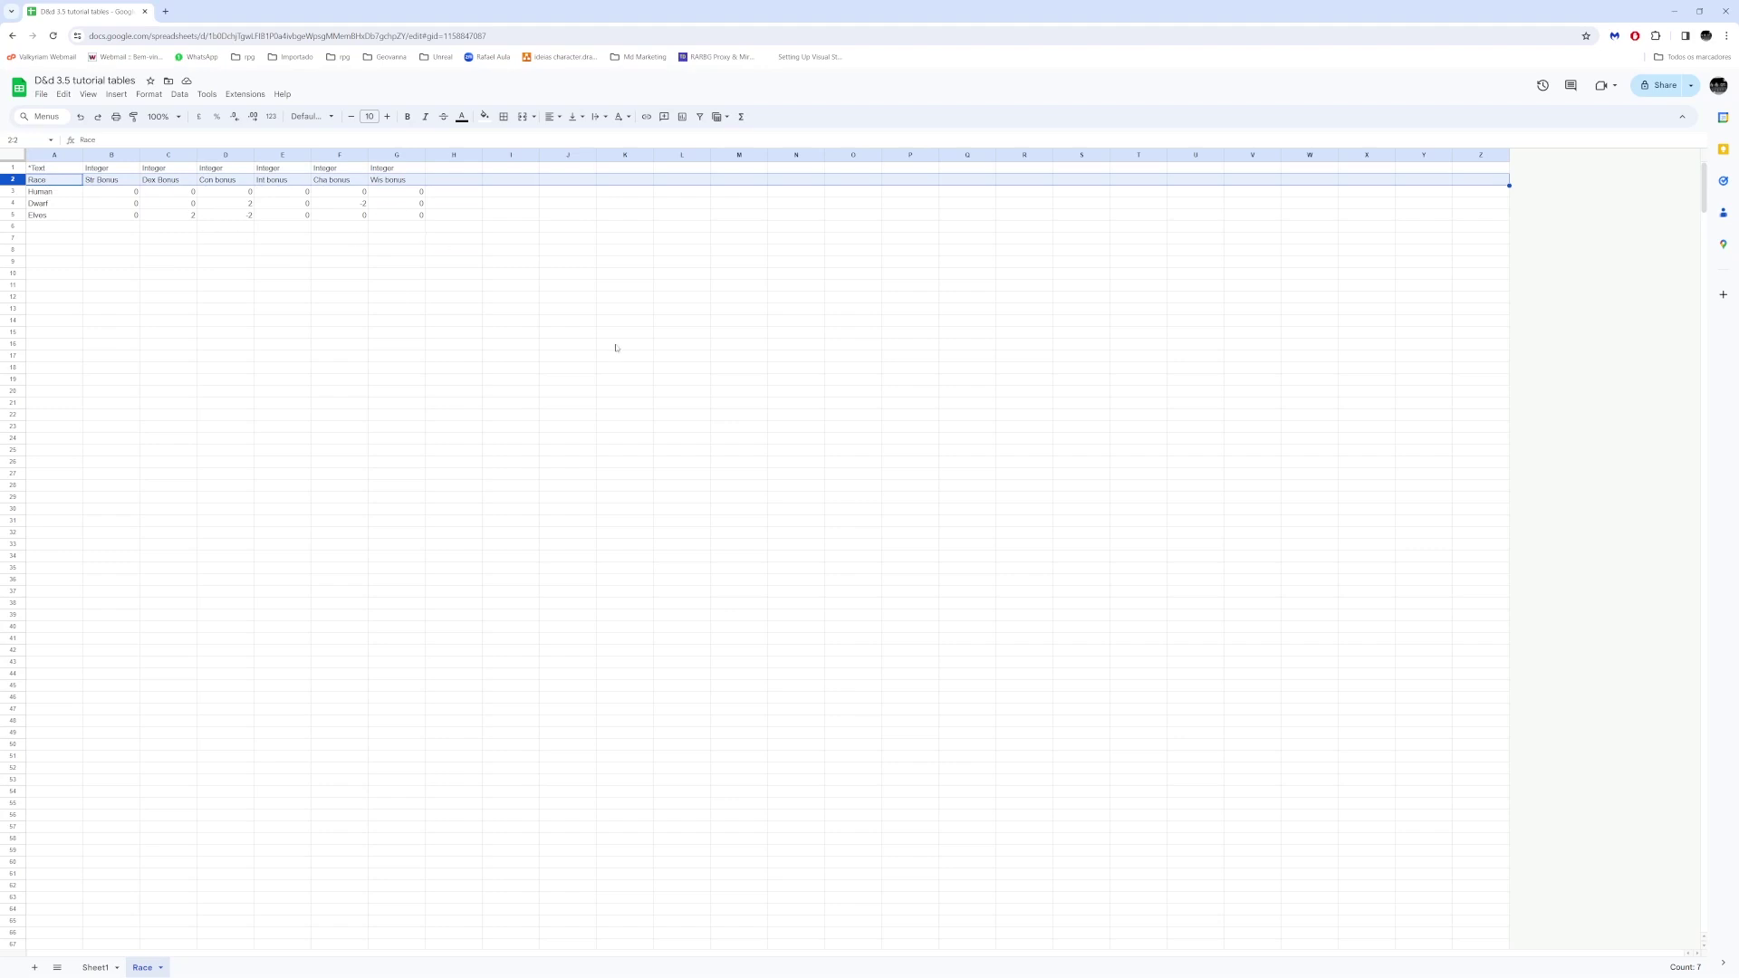
- Enter Half-Orc as a new race in cell A6, below Elves
key(Down)
key(Down)
key(Down)
key(Down)
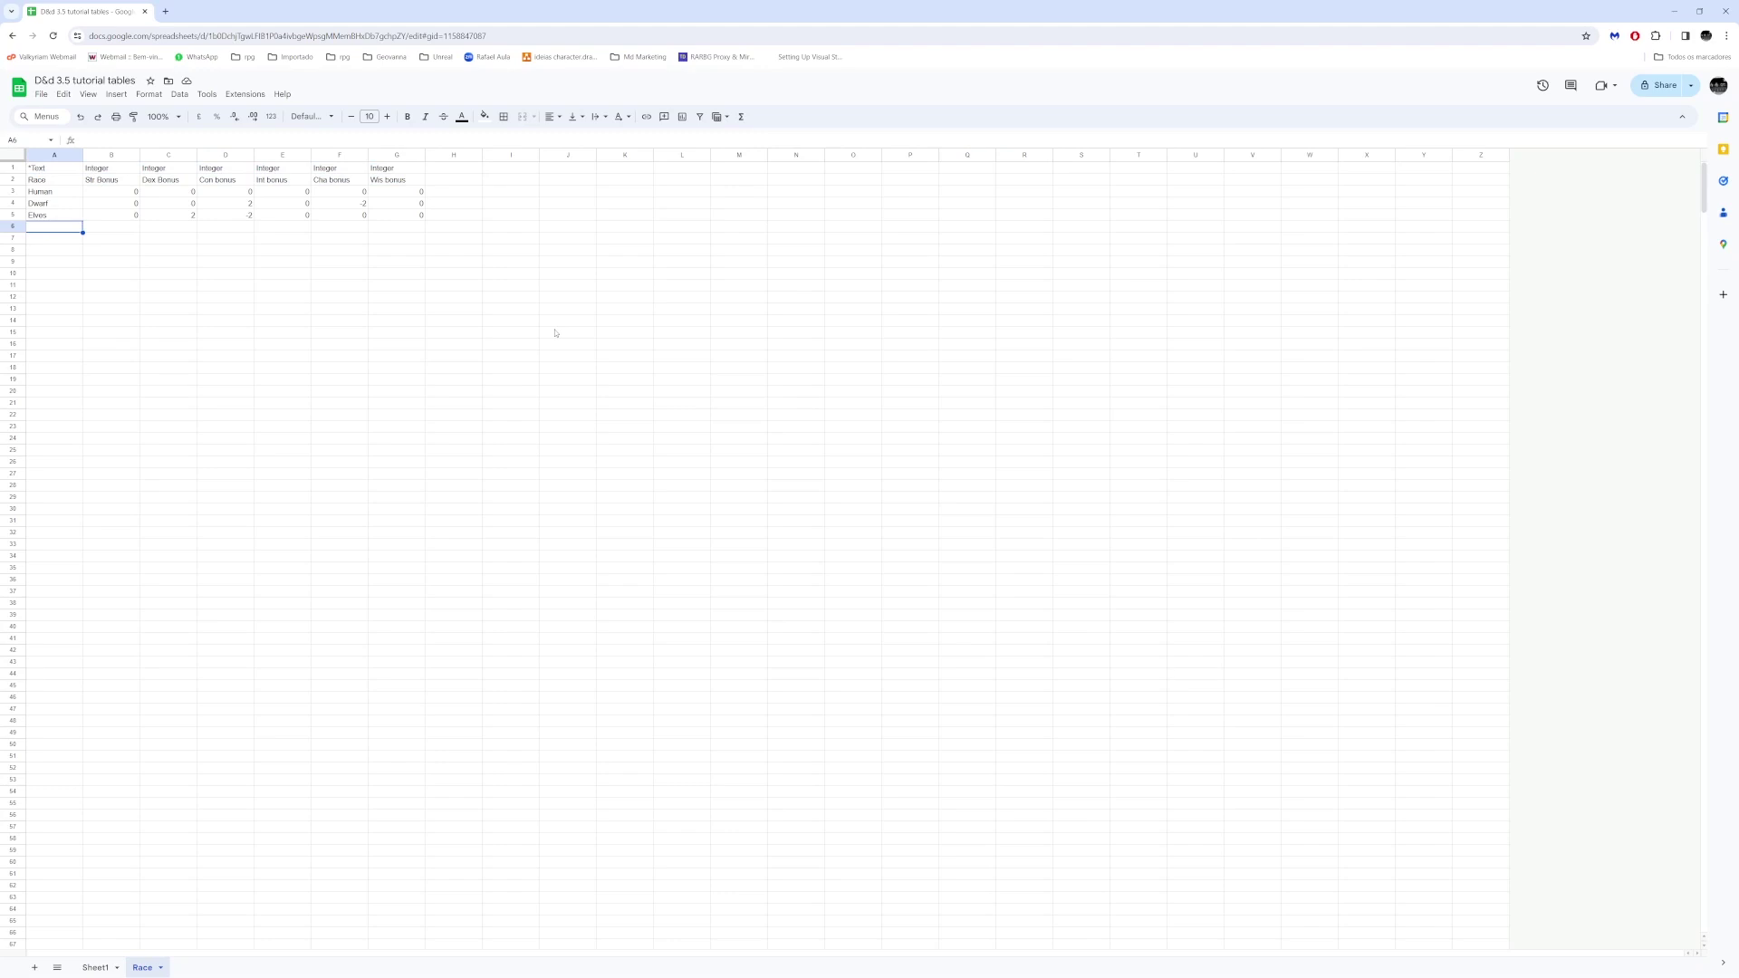
text(Hal)
key(Return)
key(Return)
key(Left)
key(Left)
key(Left)
key(Left)
key(Tab)
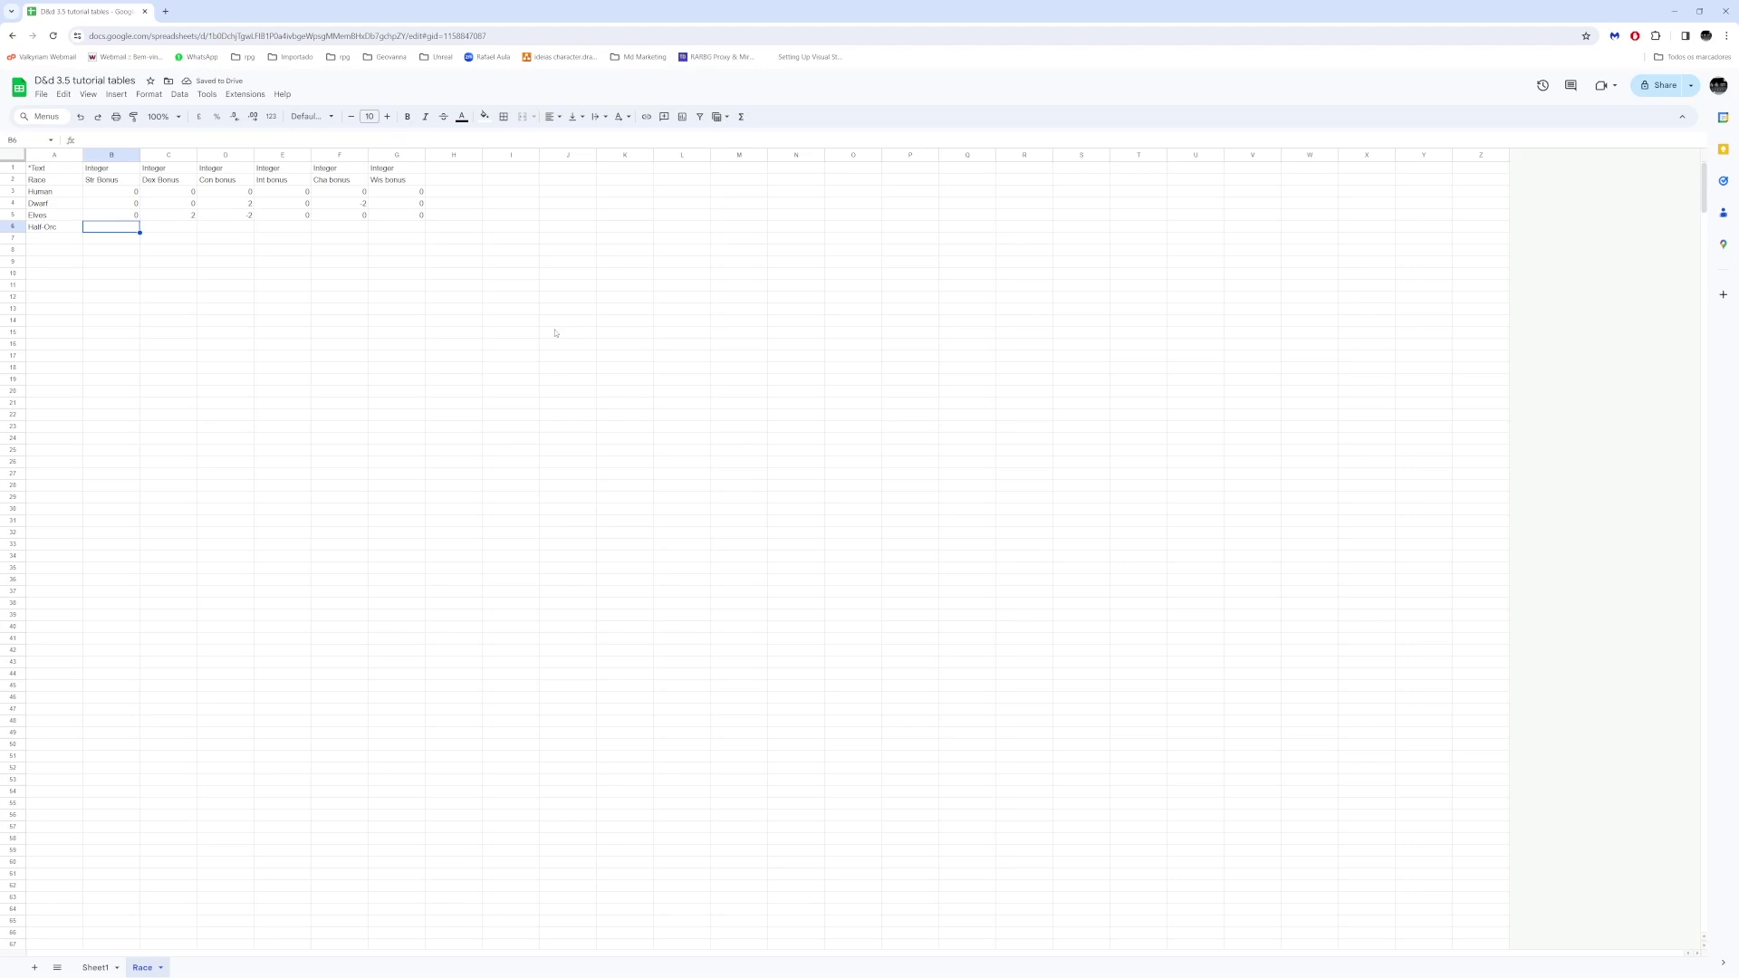
- Fill in the Half-Orc row with Str Bonus 2, Cha bonus -2 and 0 for all other bonuses
text(2)
key(Tab)
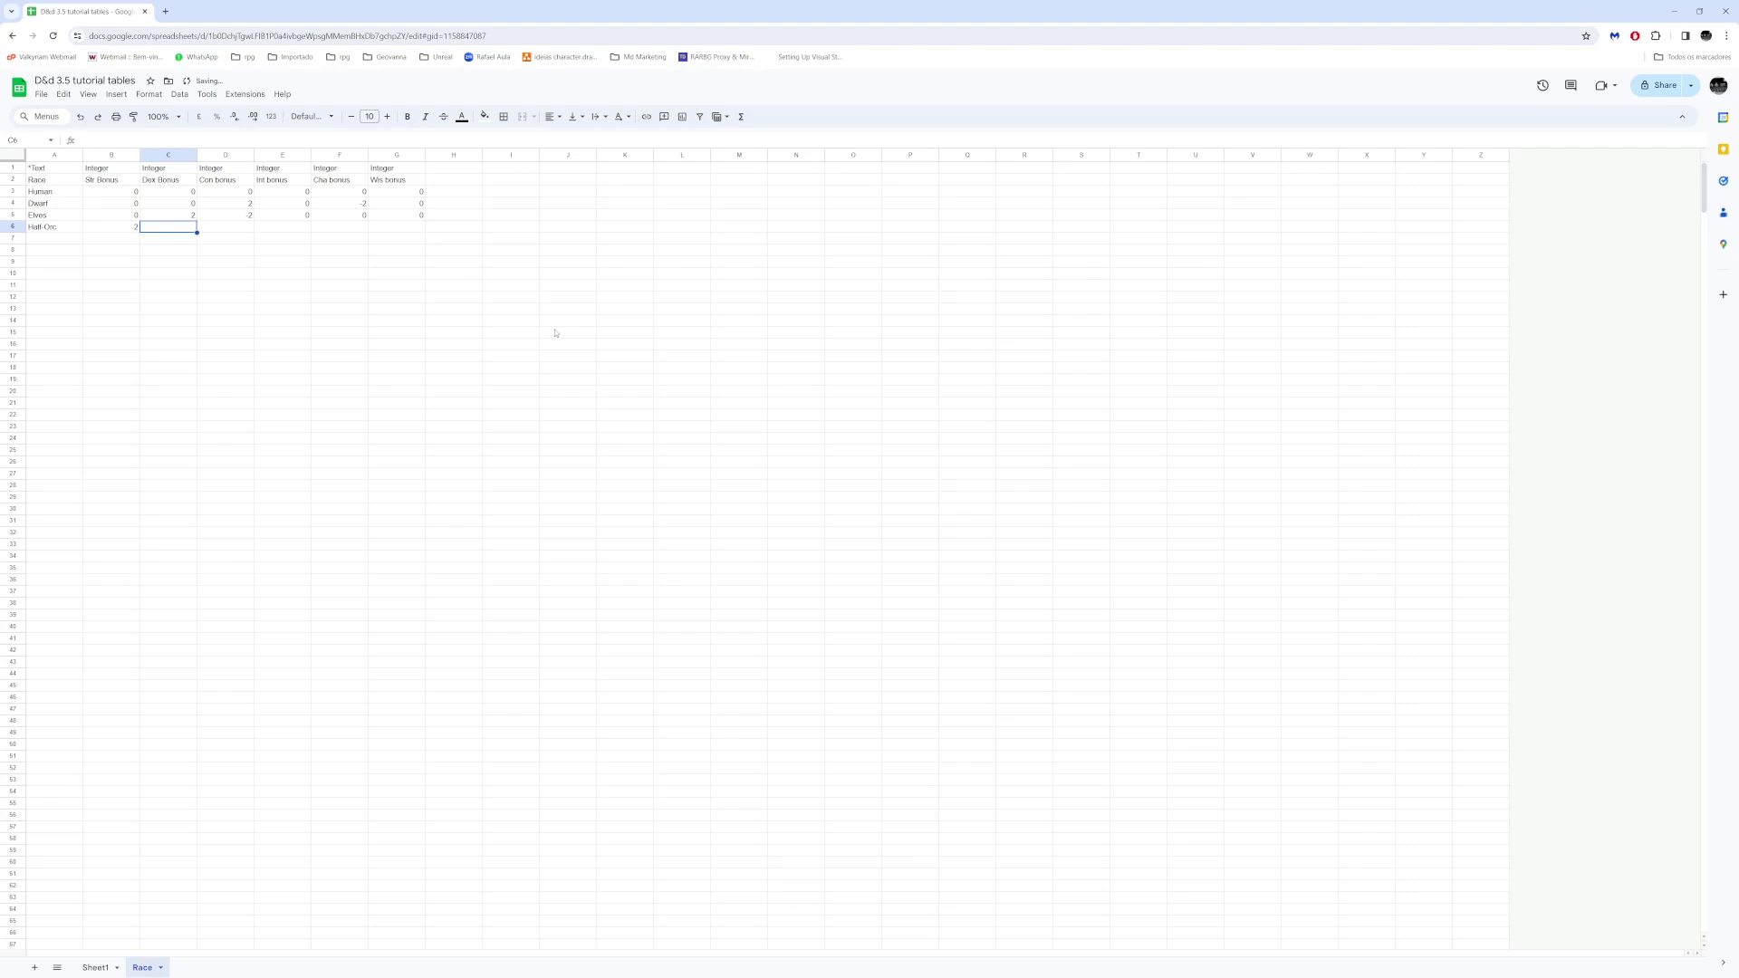
text(0)
key(Tab)
text(0)
key(Tab)
text(0)
key(Tab)
text(0)
key(Tab)
text(0)
key(shift+Tab)
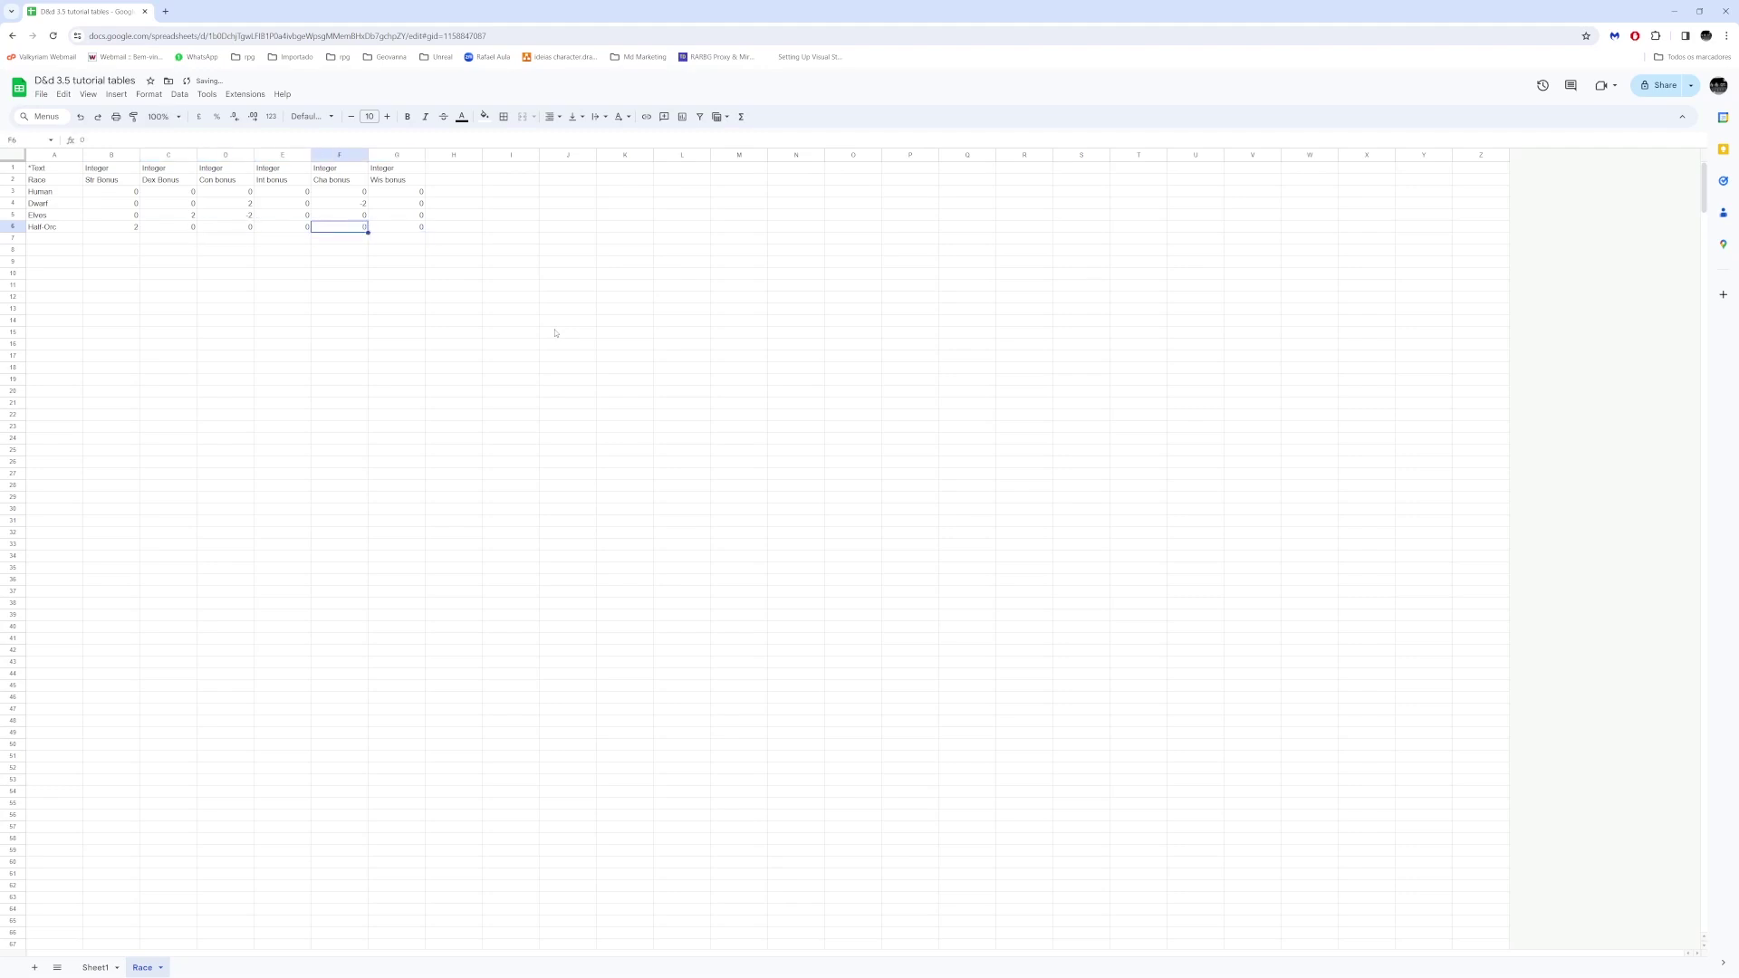
text(-2)
key(Tab)
- Download the Race sheet as comma-separated values into the SpreadSheets folder under the name Mod race.csv
click(43, 94)
mouse_move(144, 233)
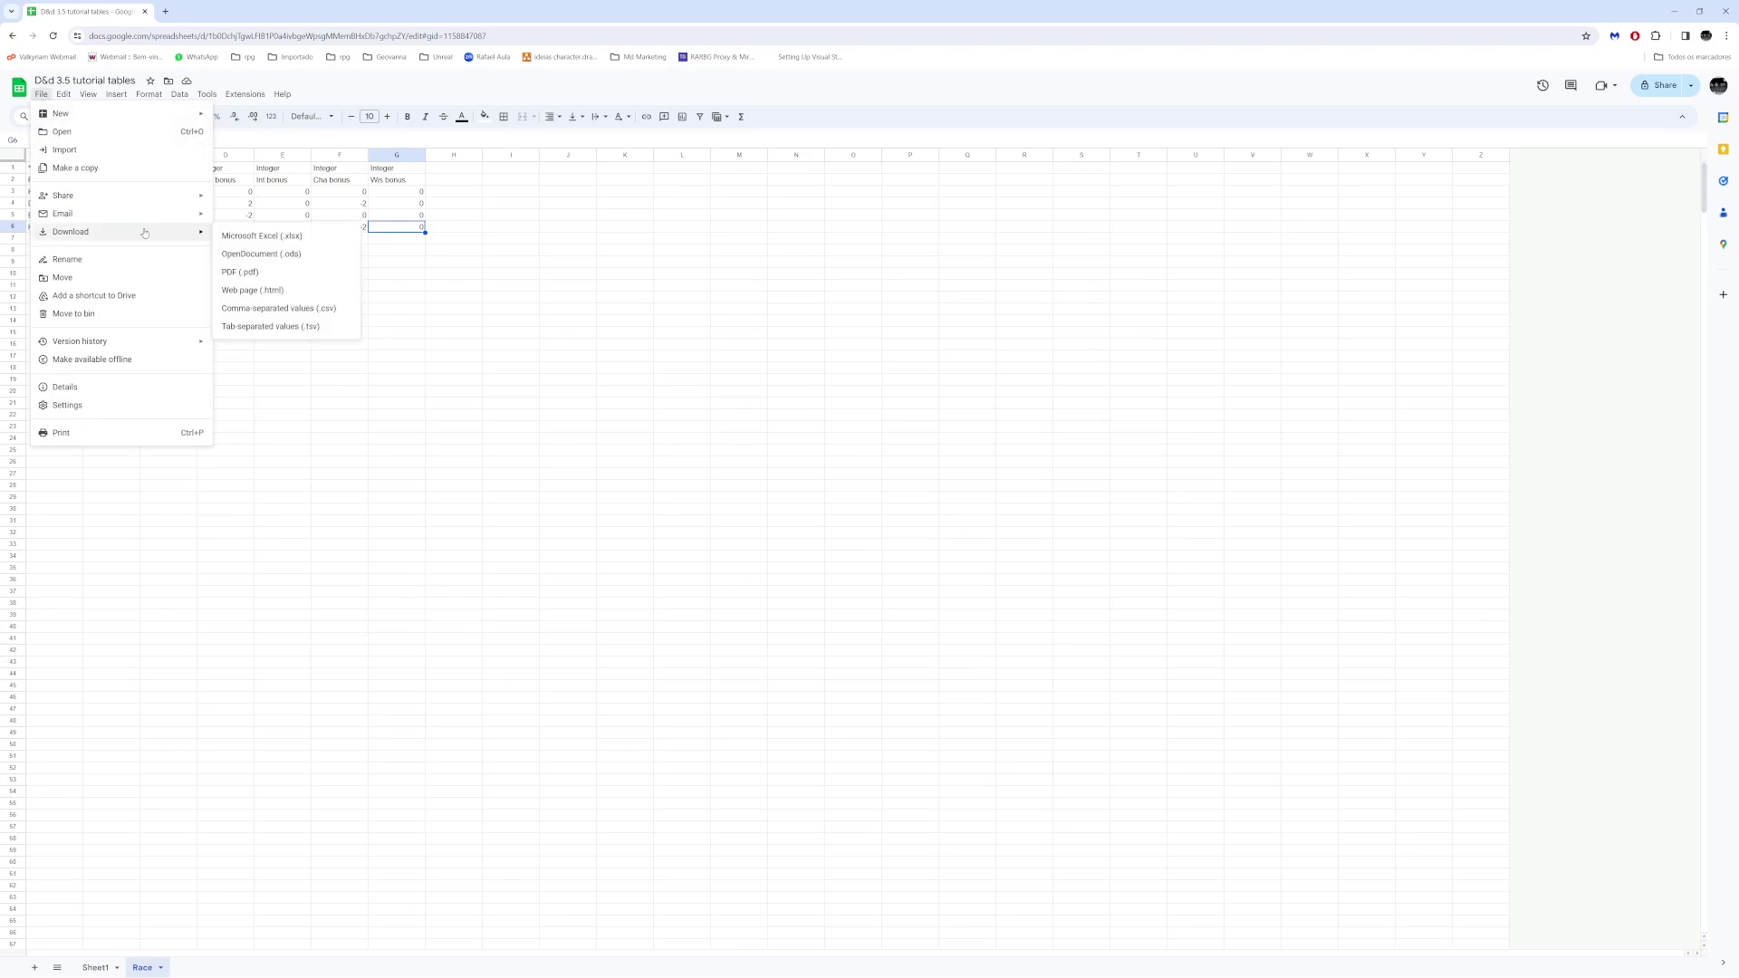
click(294, 310)
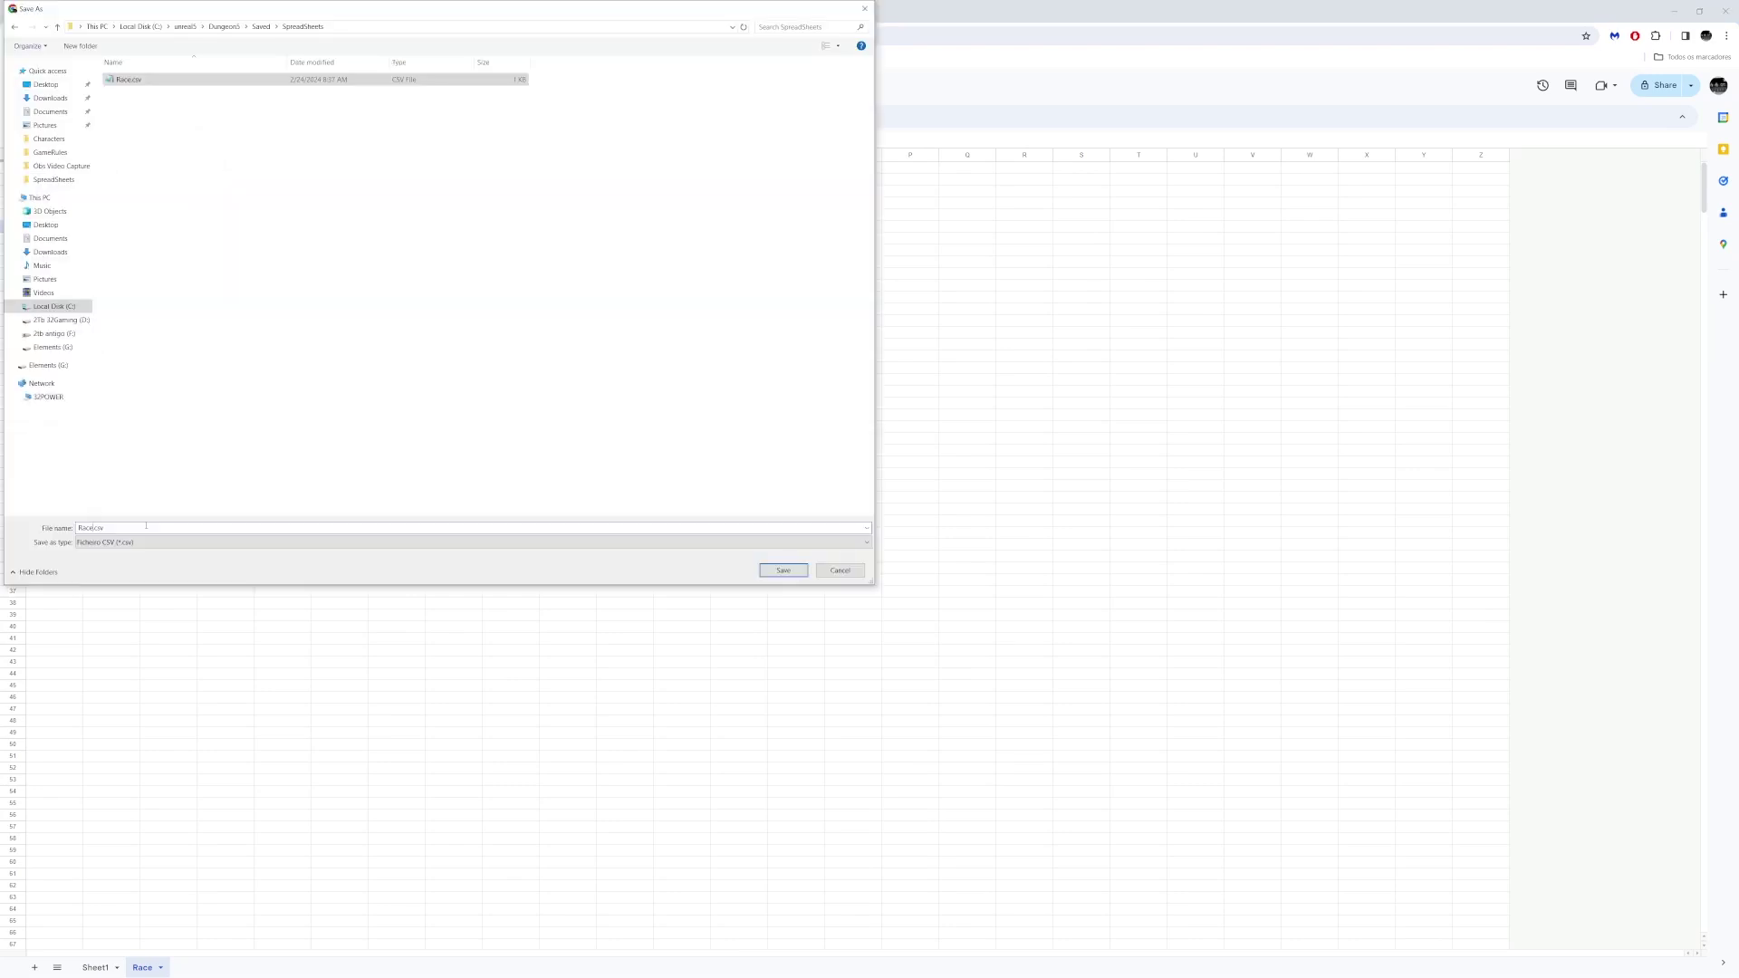
click(80, 527)
text(Mod r)
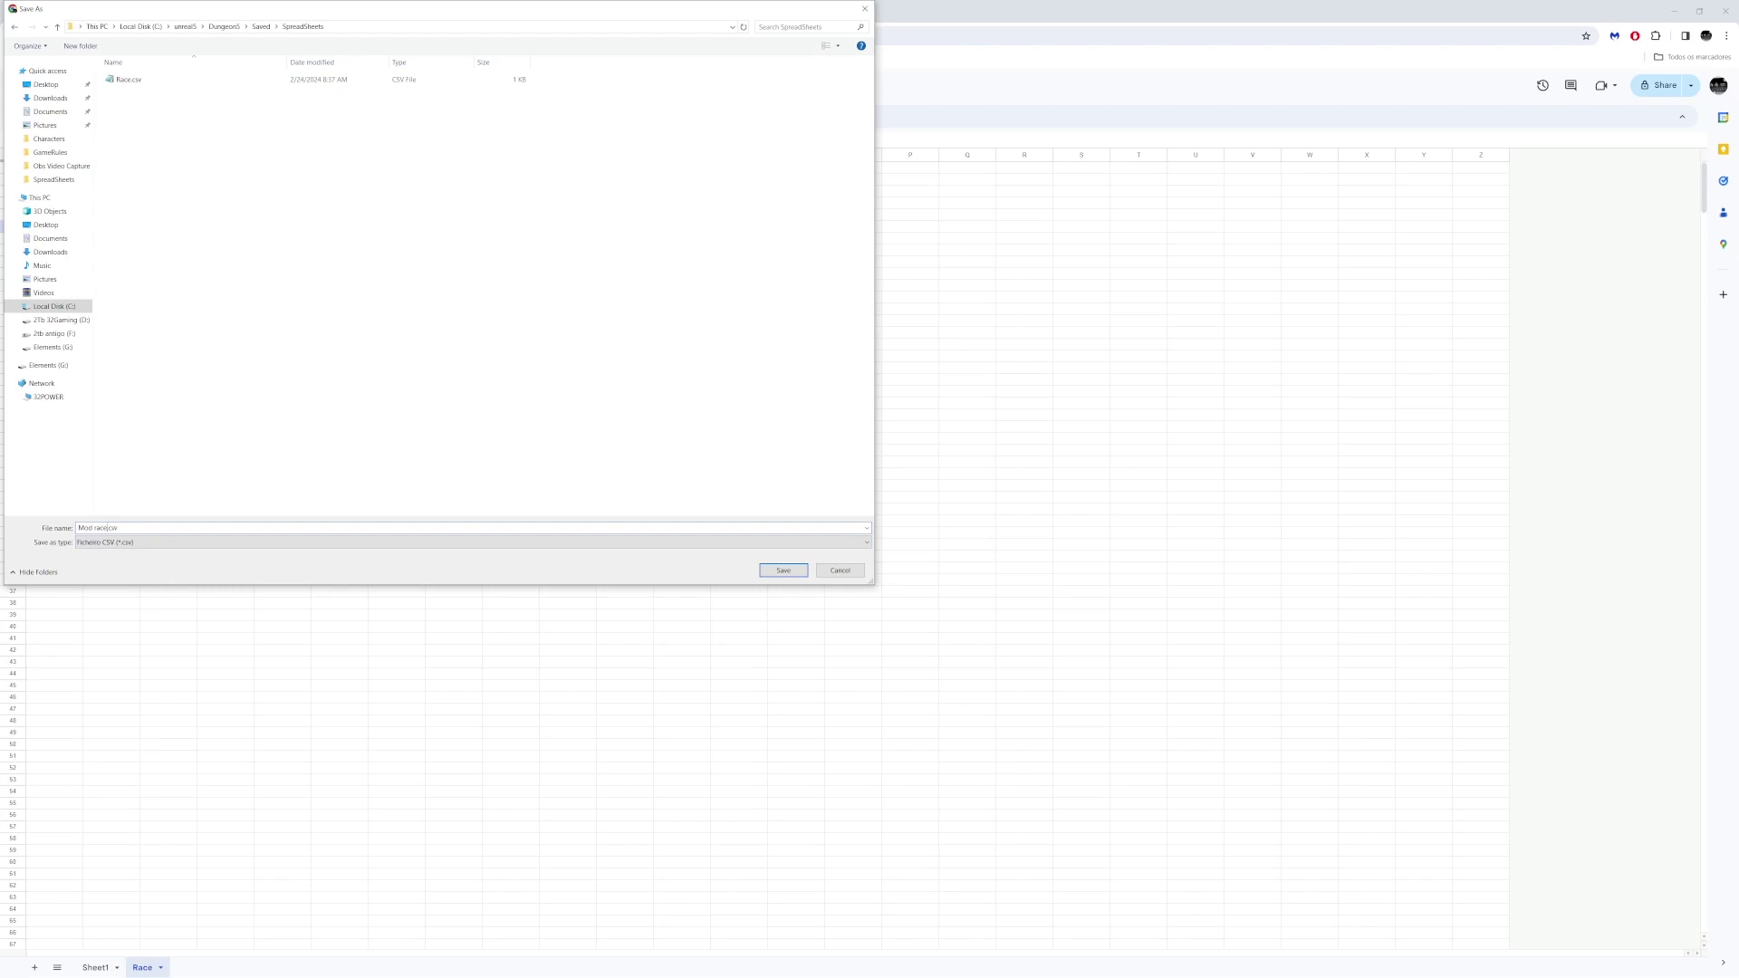
key(Return)
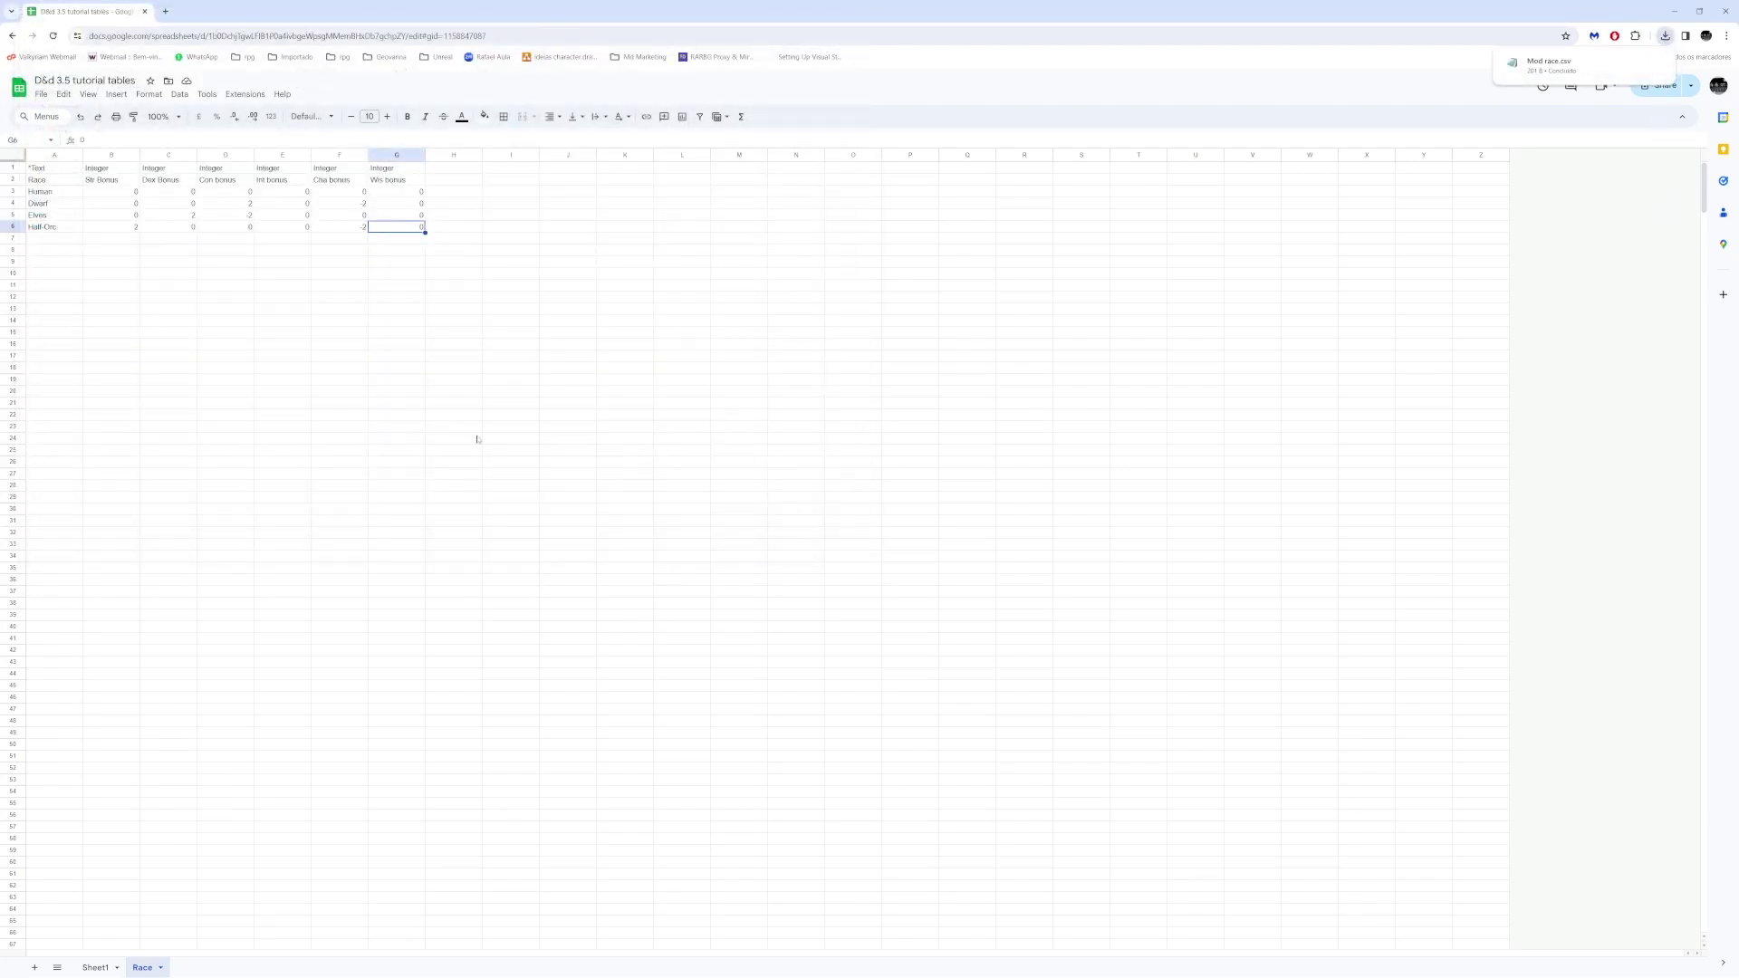
- Switch back to the game rule editor and import Mod race.csv as a table
key(alt+Tab)
click(24, 338)
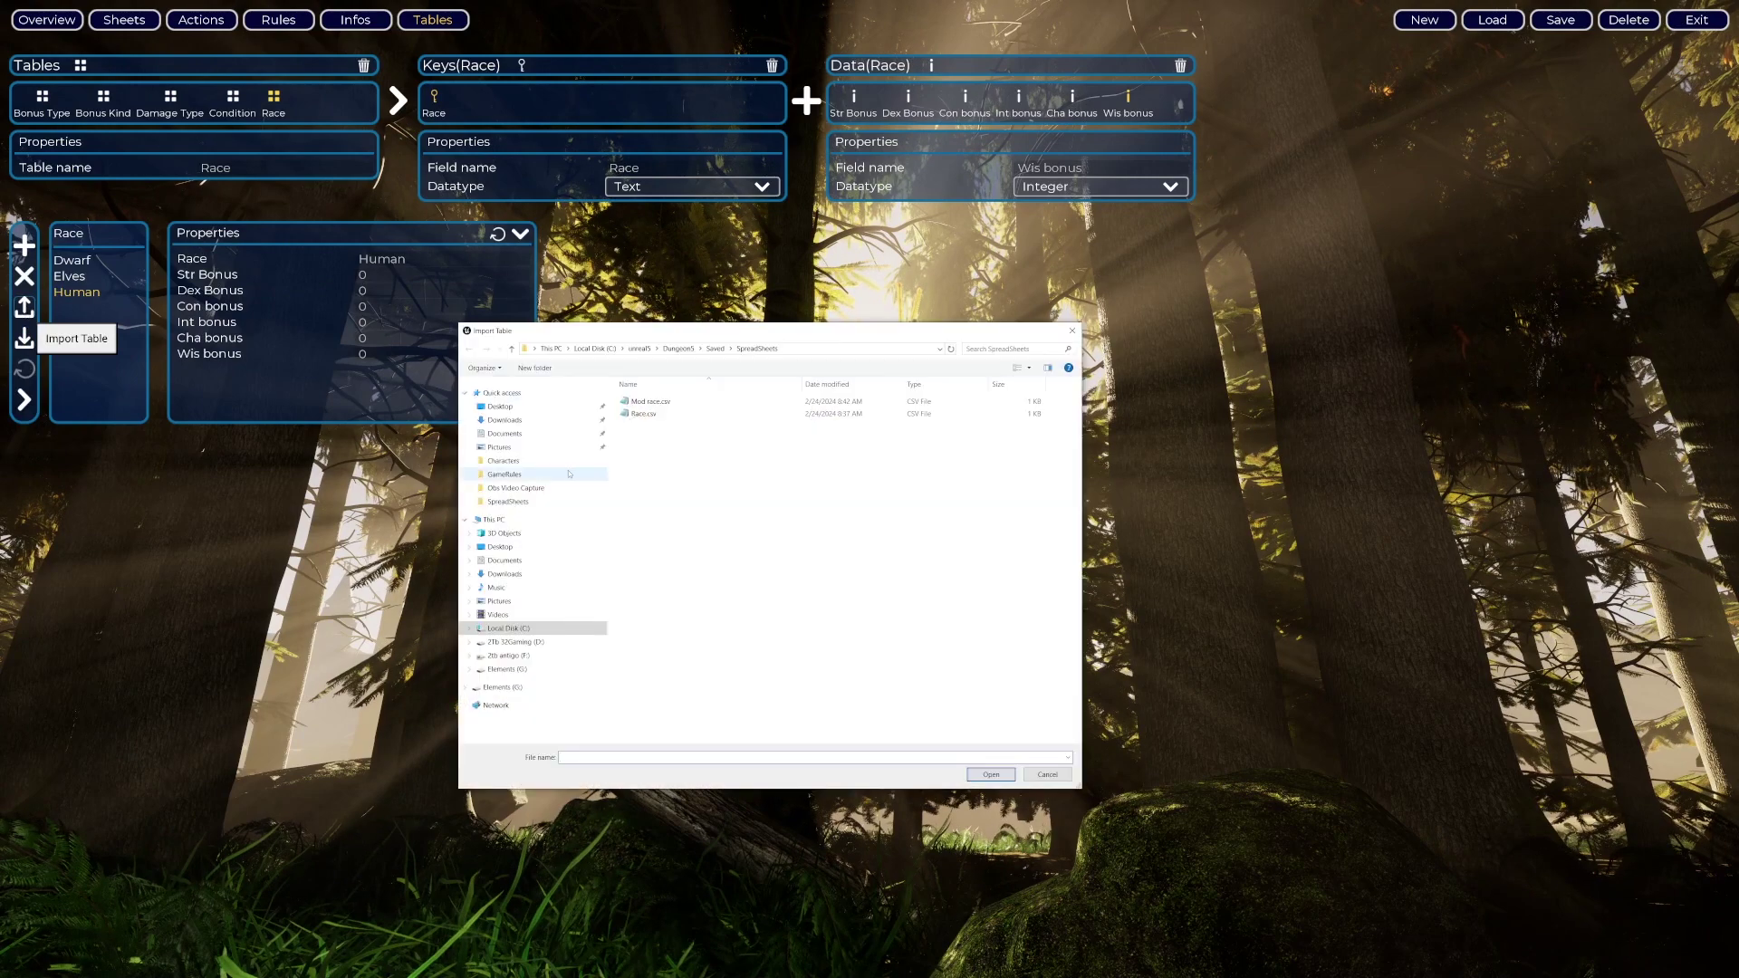
click(644, 403)
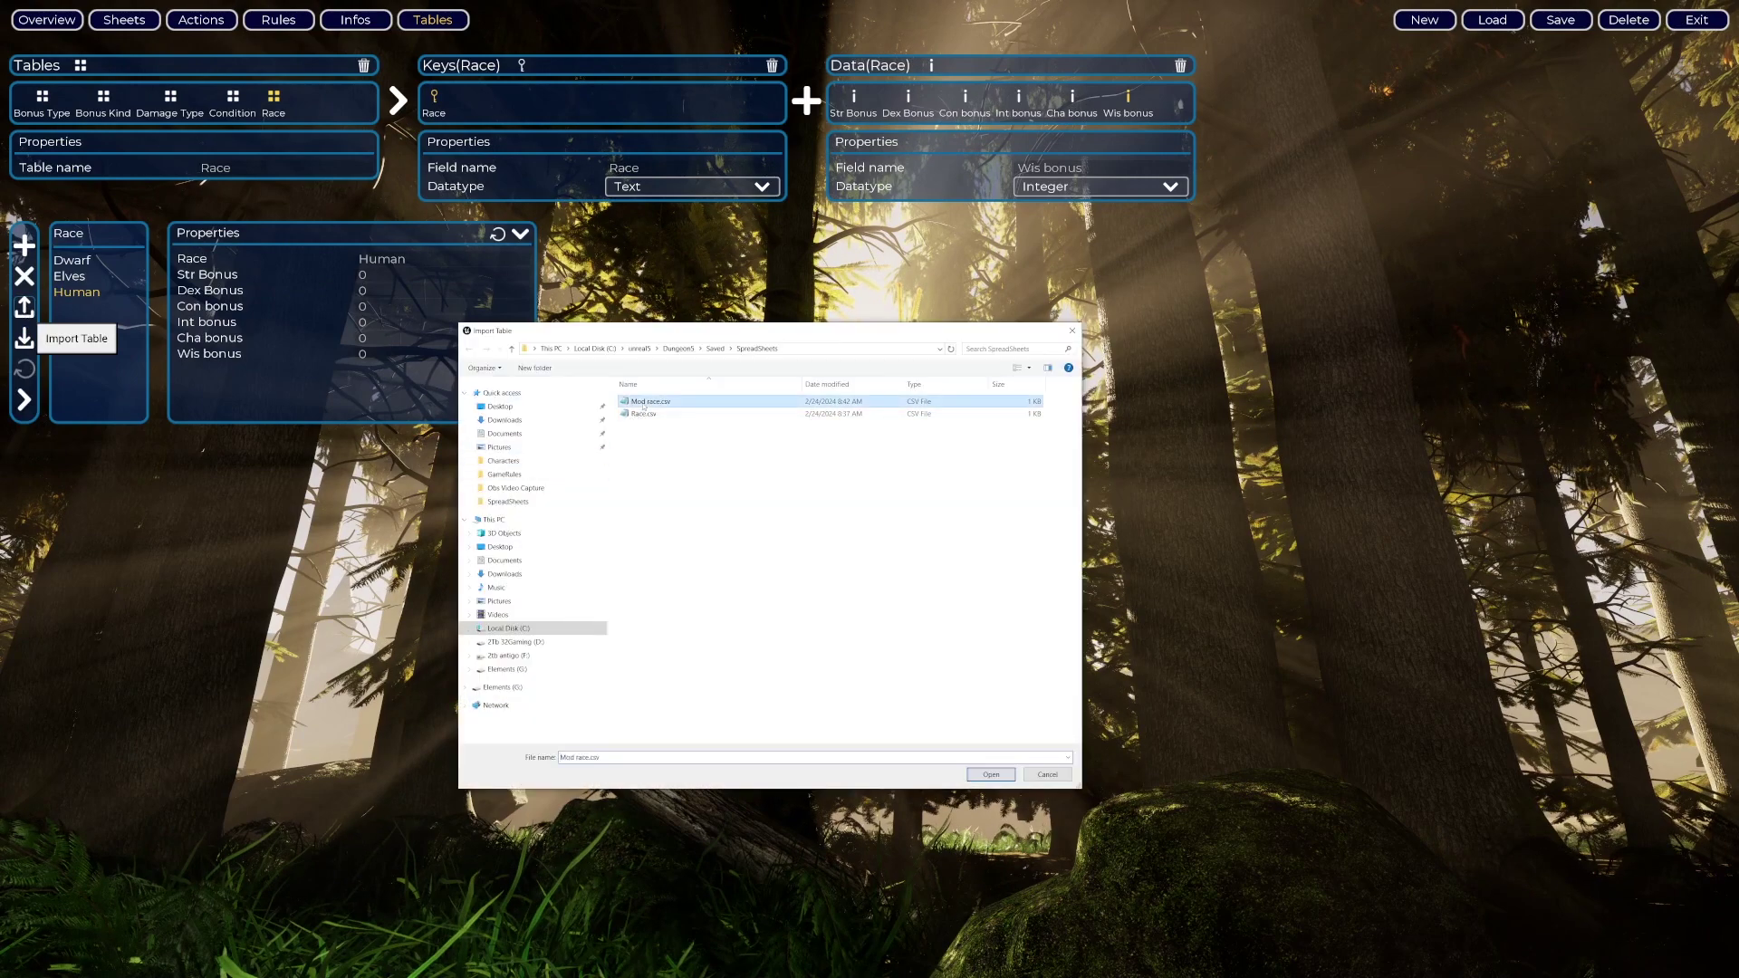
click(991, 776)
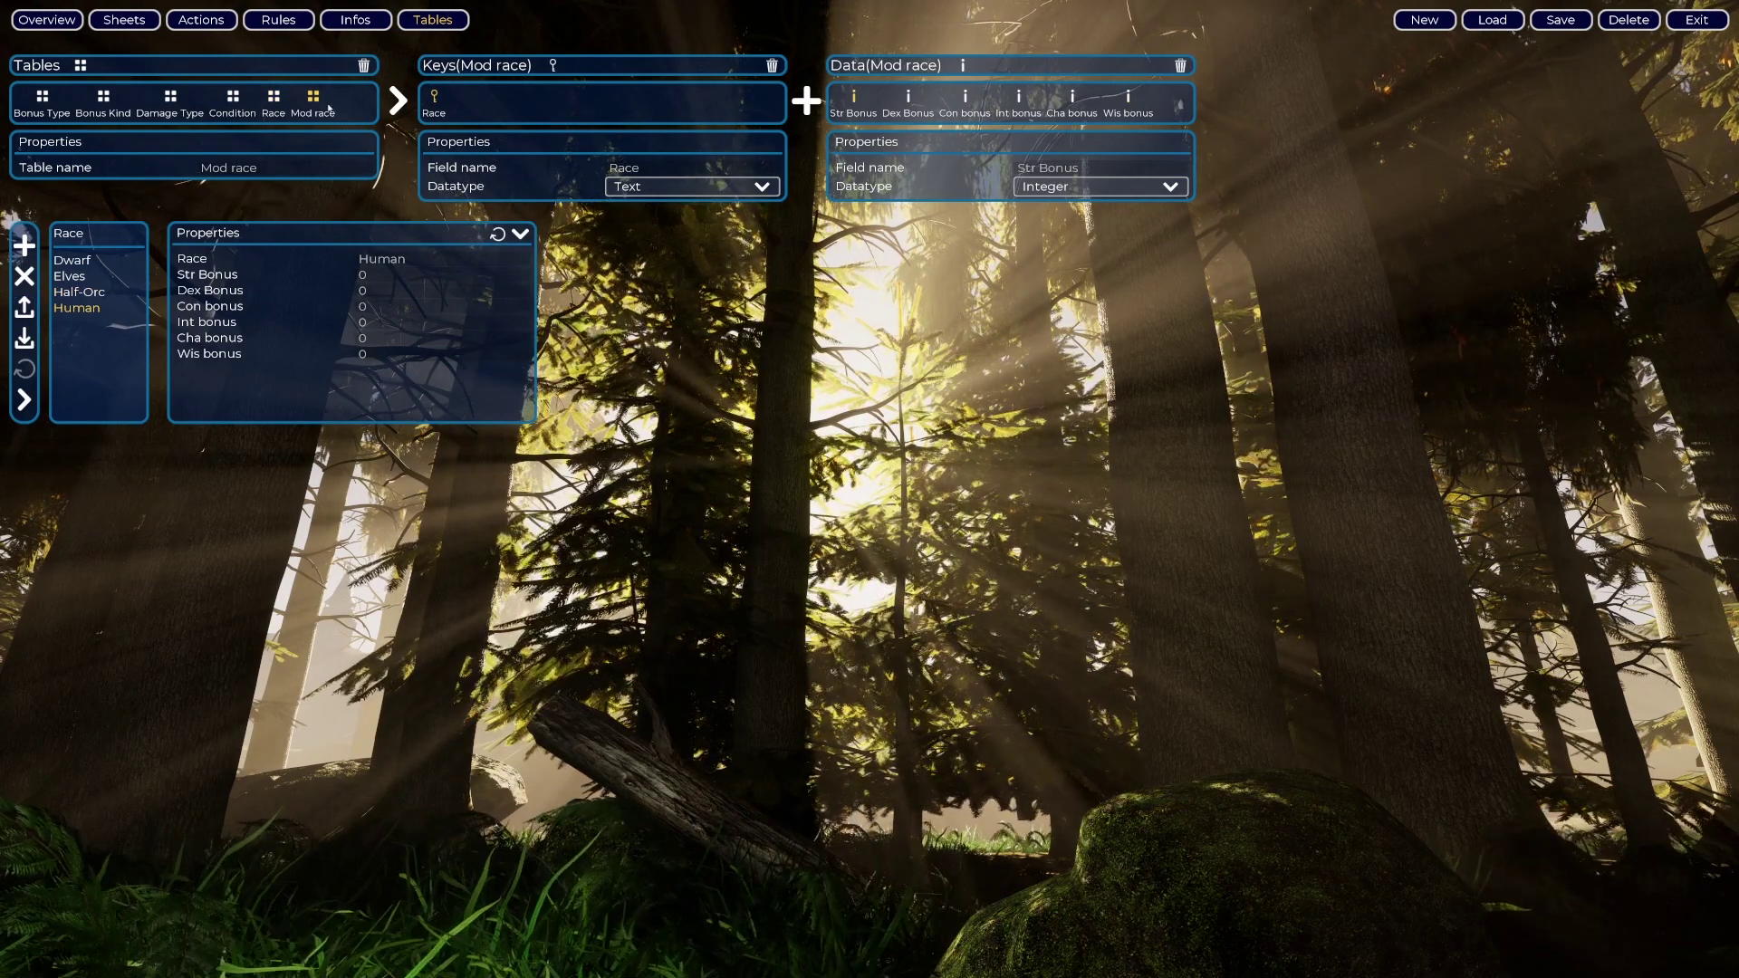
- Compare the Mod race table, including its Half-Orc line, with the original Race table
click(274, 96)
click(313, 97)
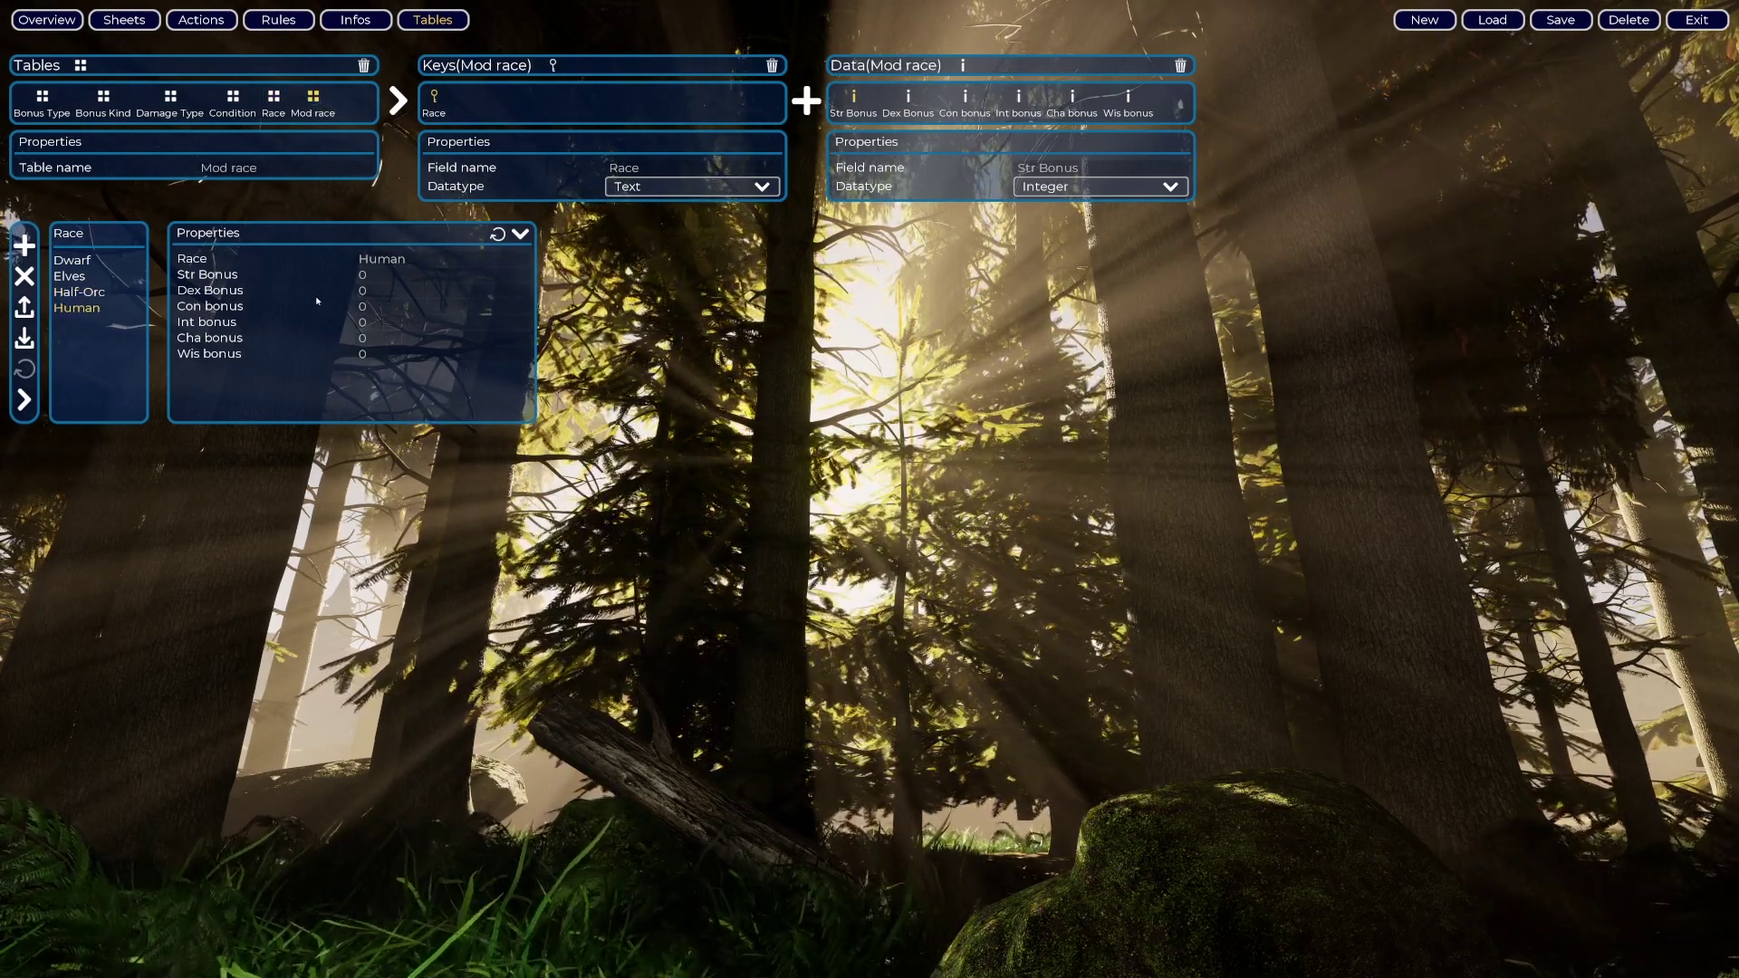
click(90, 293)
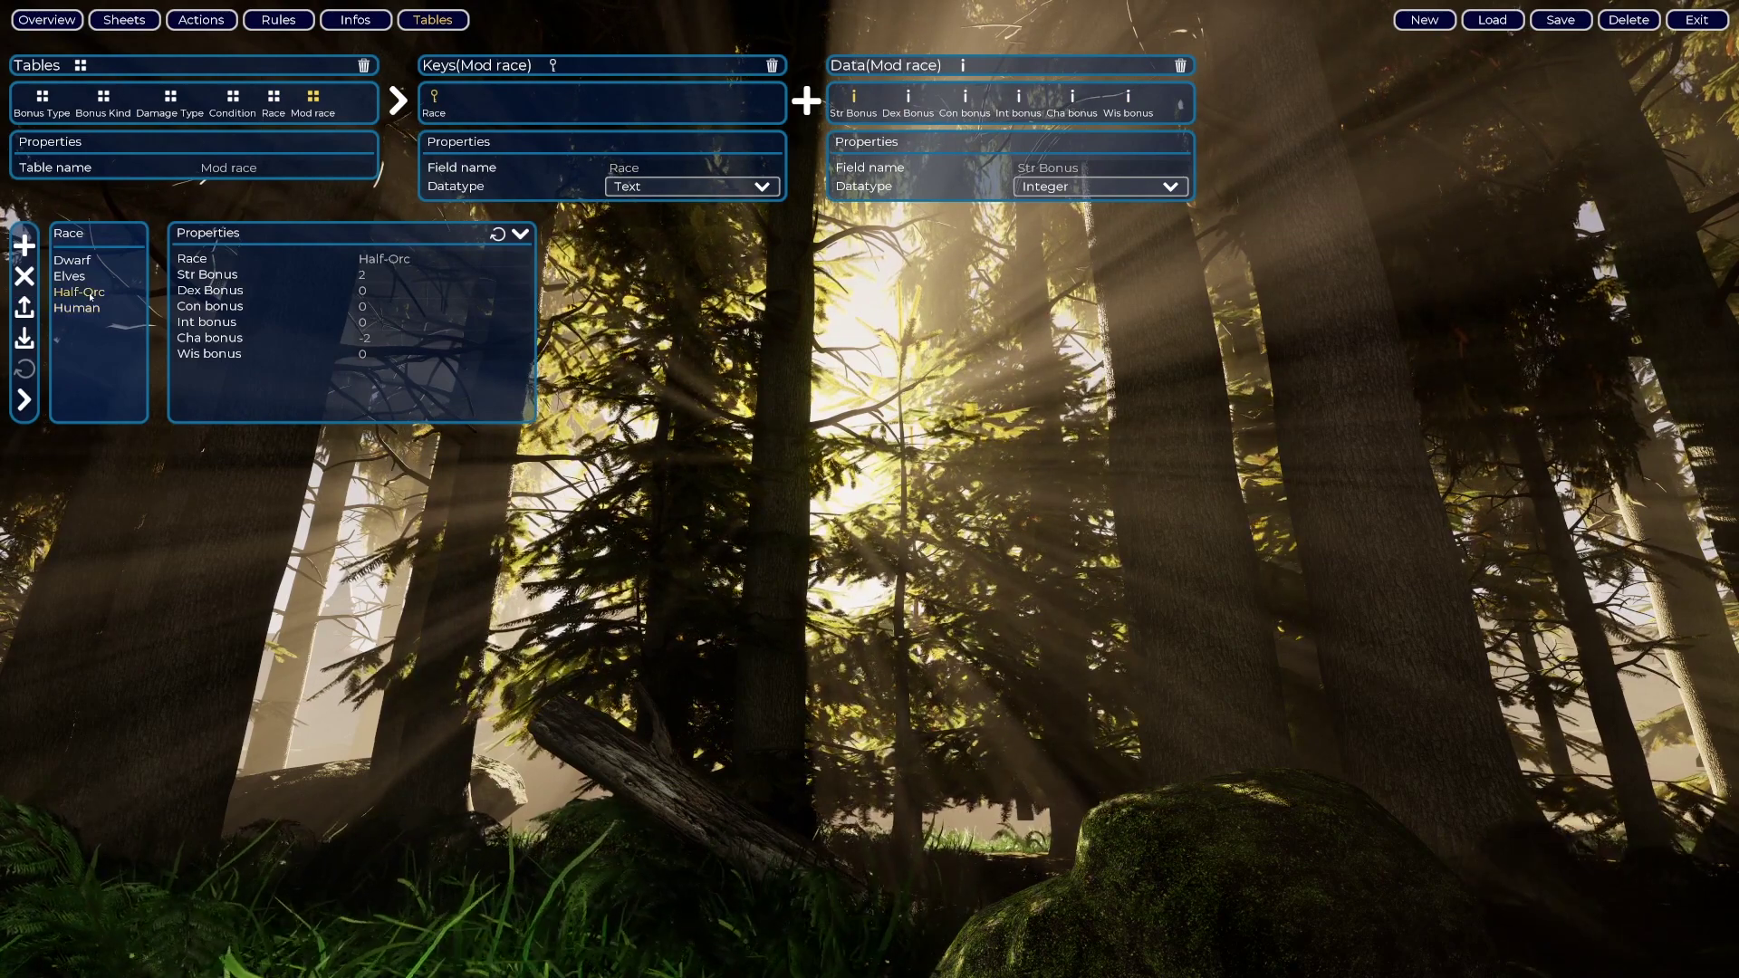
click(275, 98)
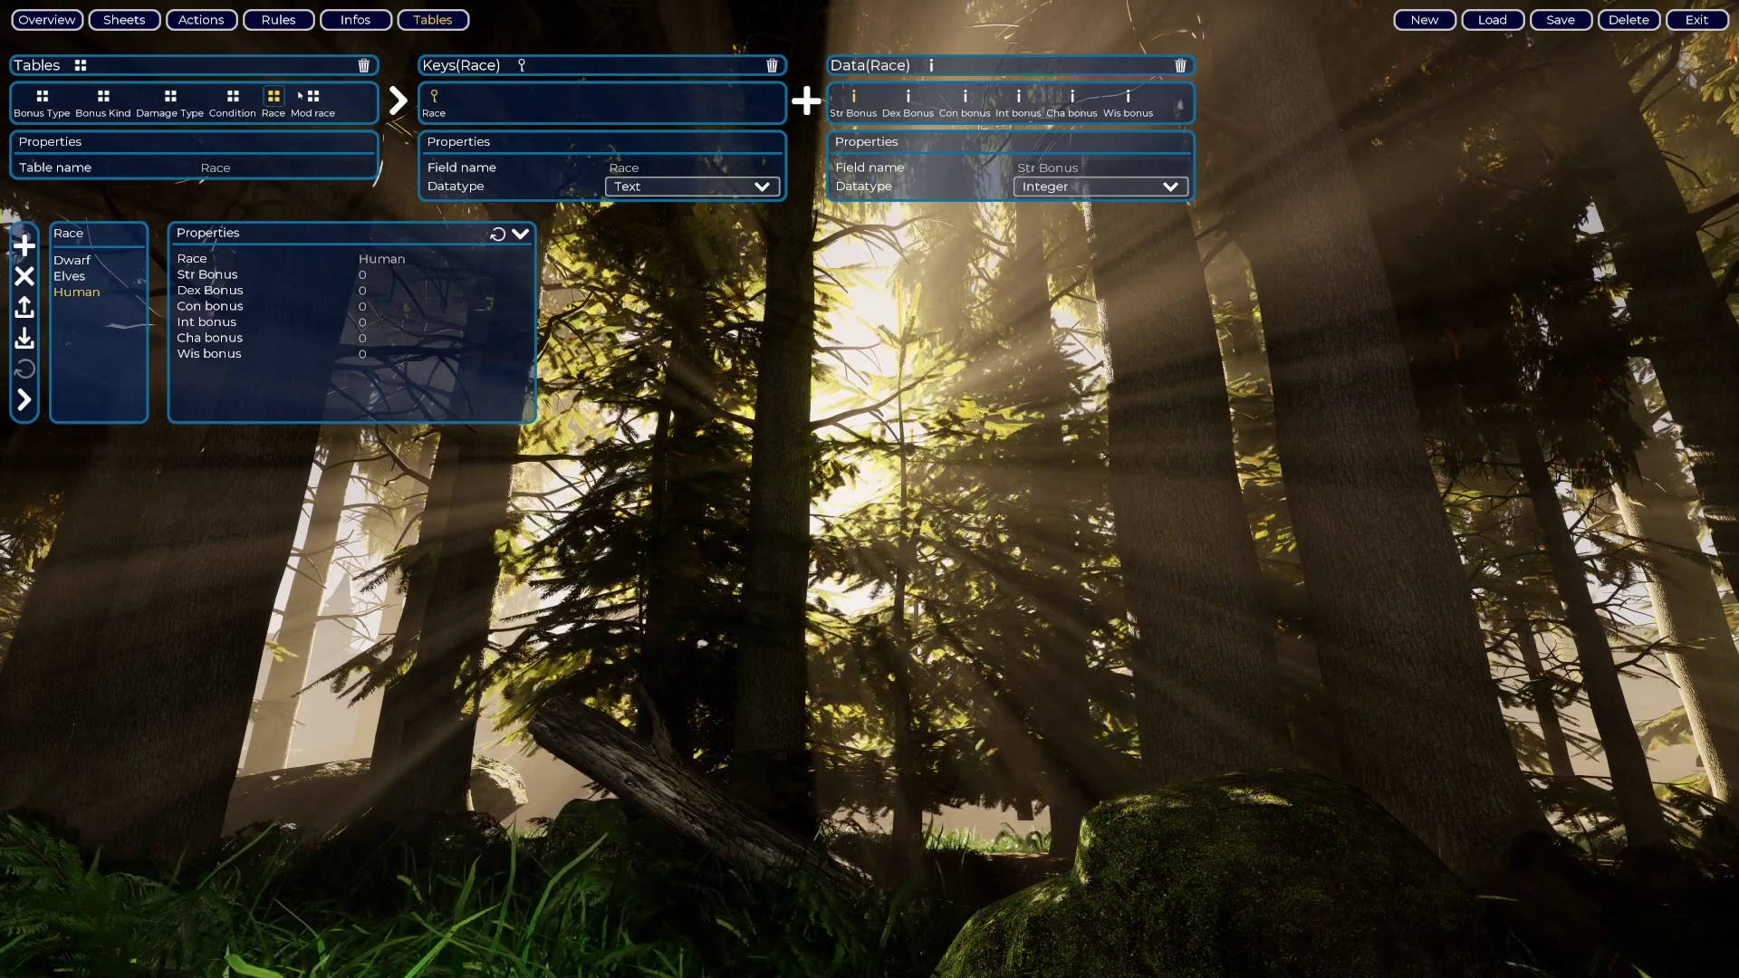
- Delete the original Race table, rename the Mod race table to Race and review its race lines
click(360, 69)
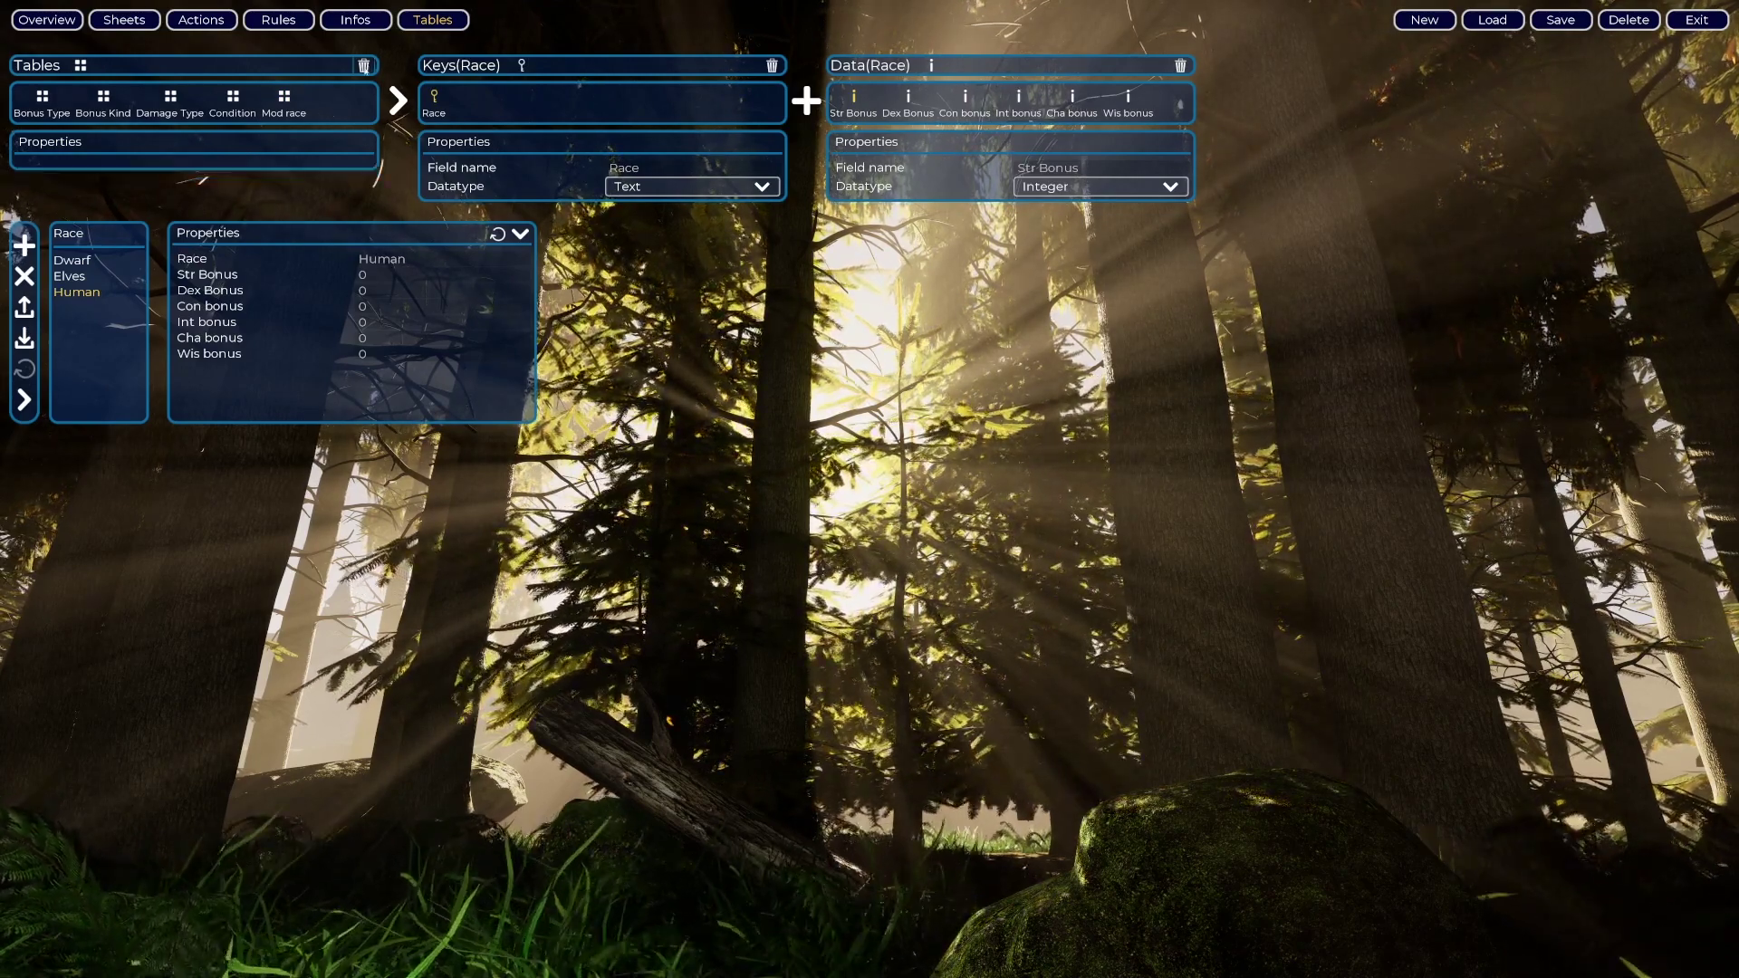
click(284, 97)
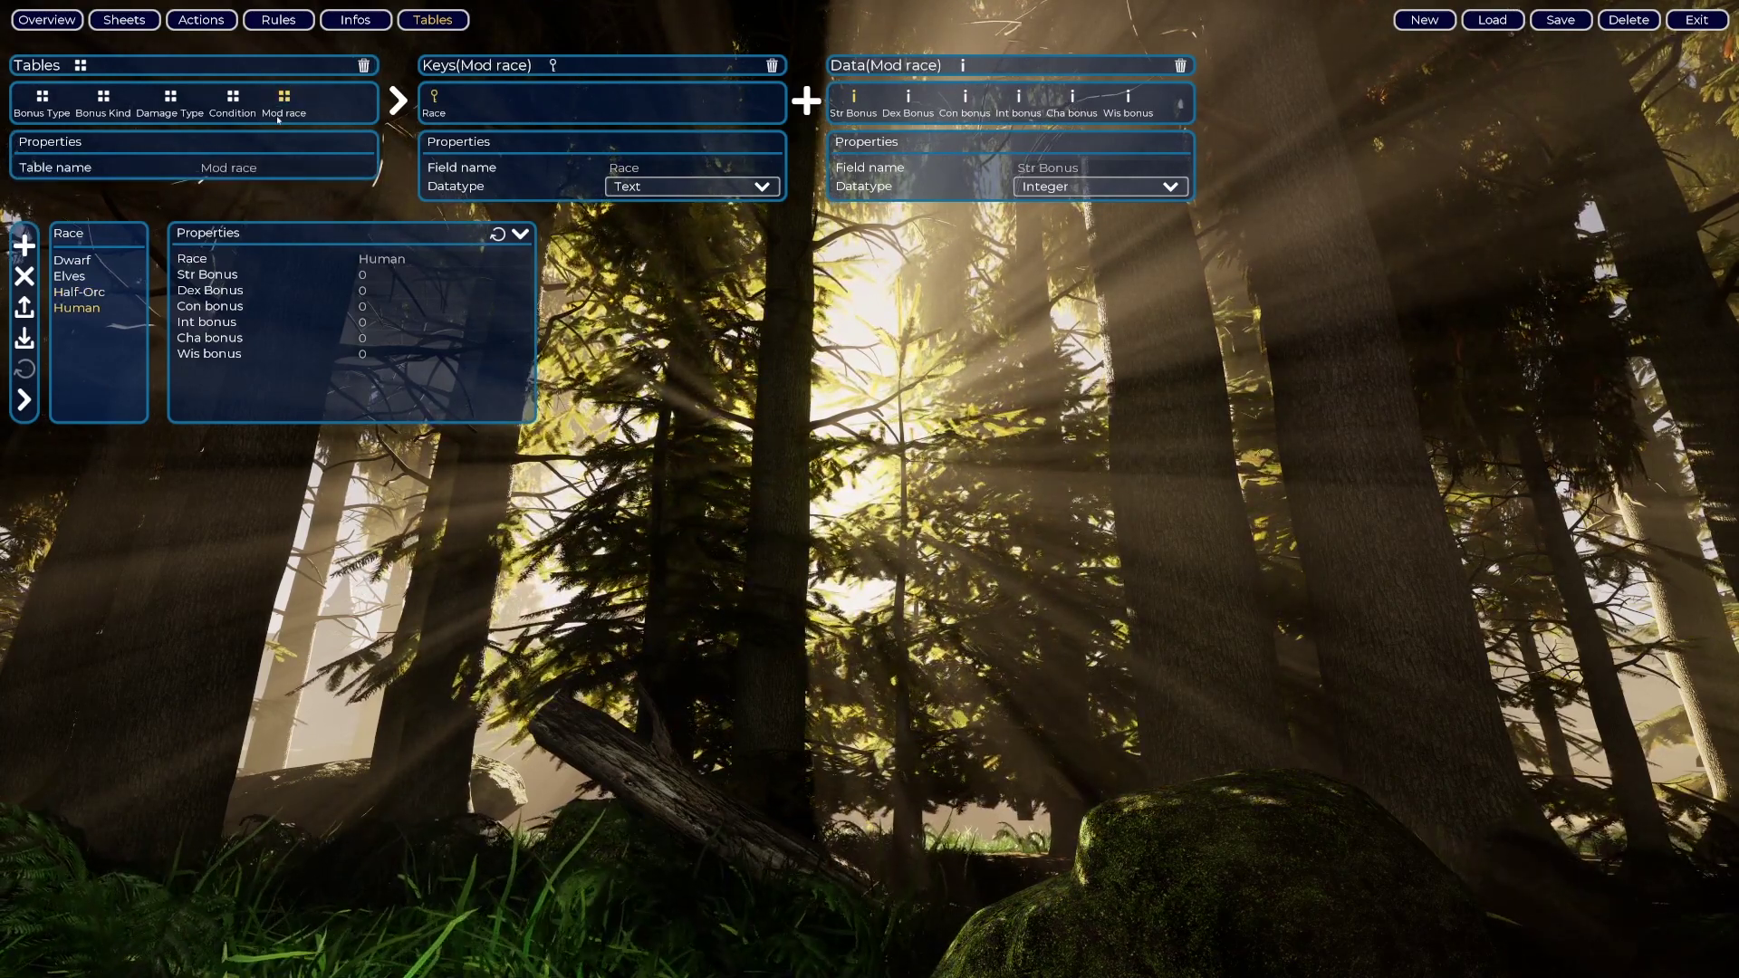
click(278, 113)
double_click(278, 114)
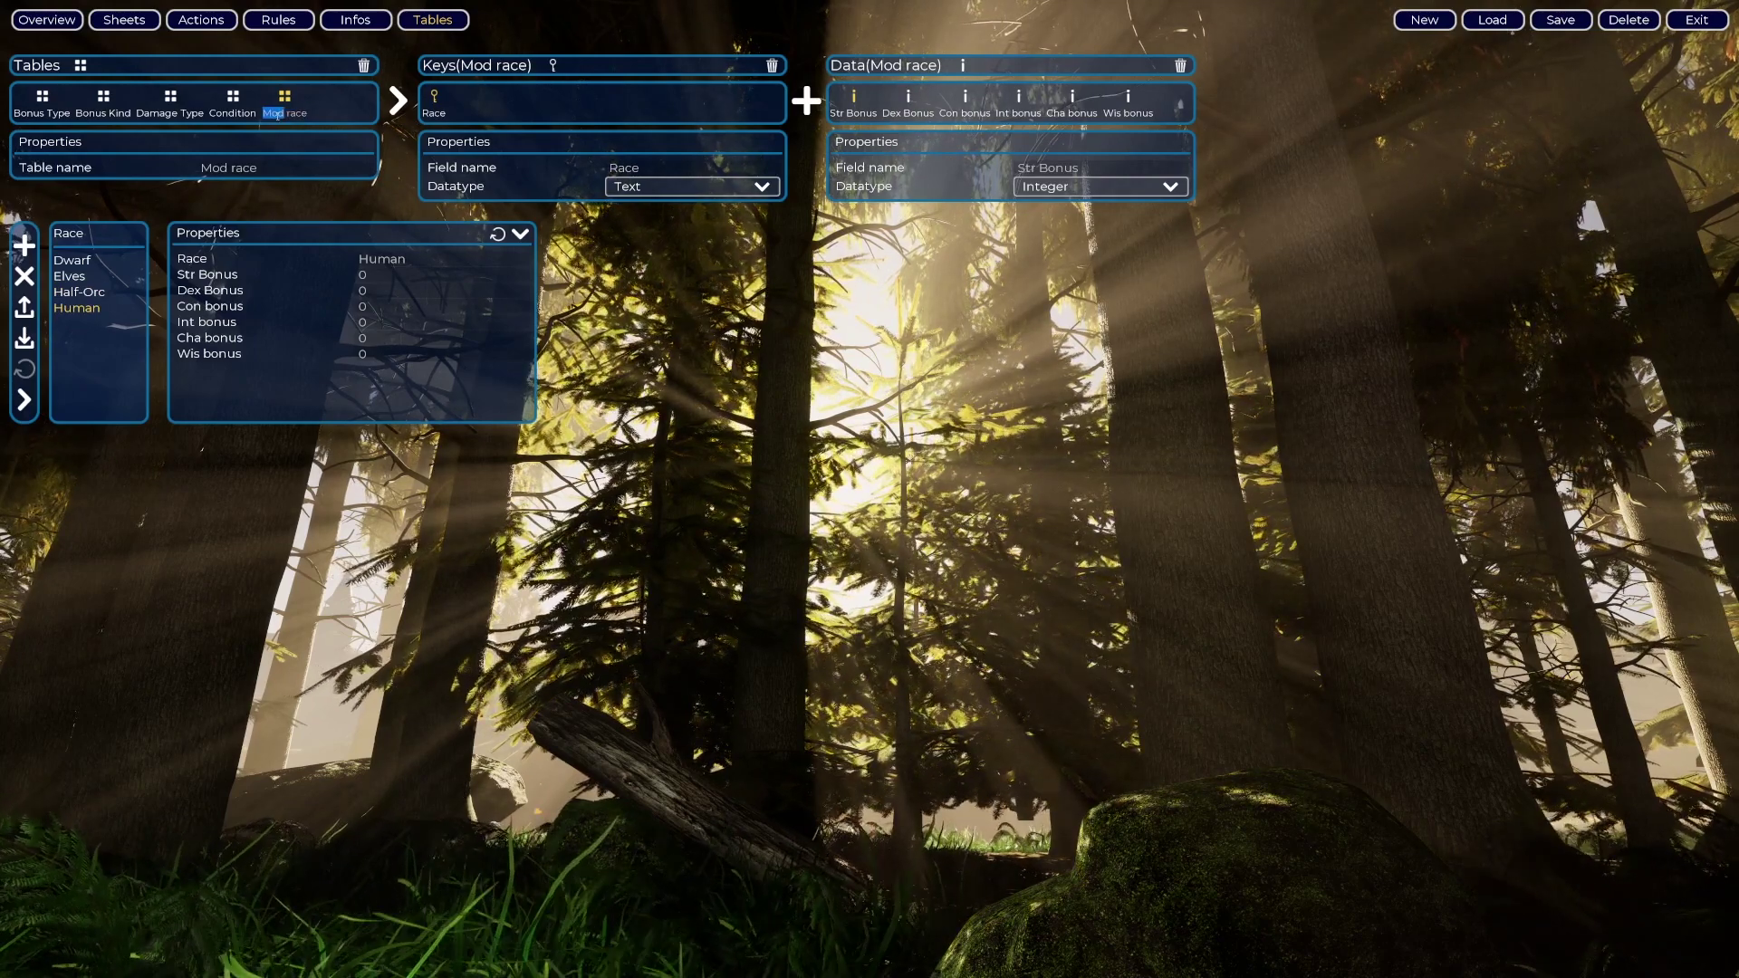
key(BackSpace)
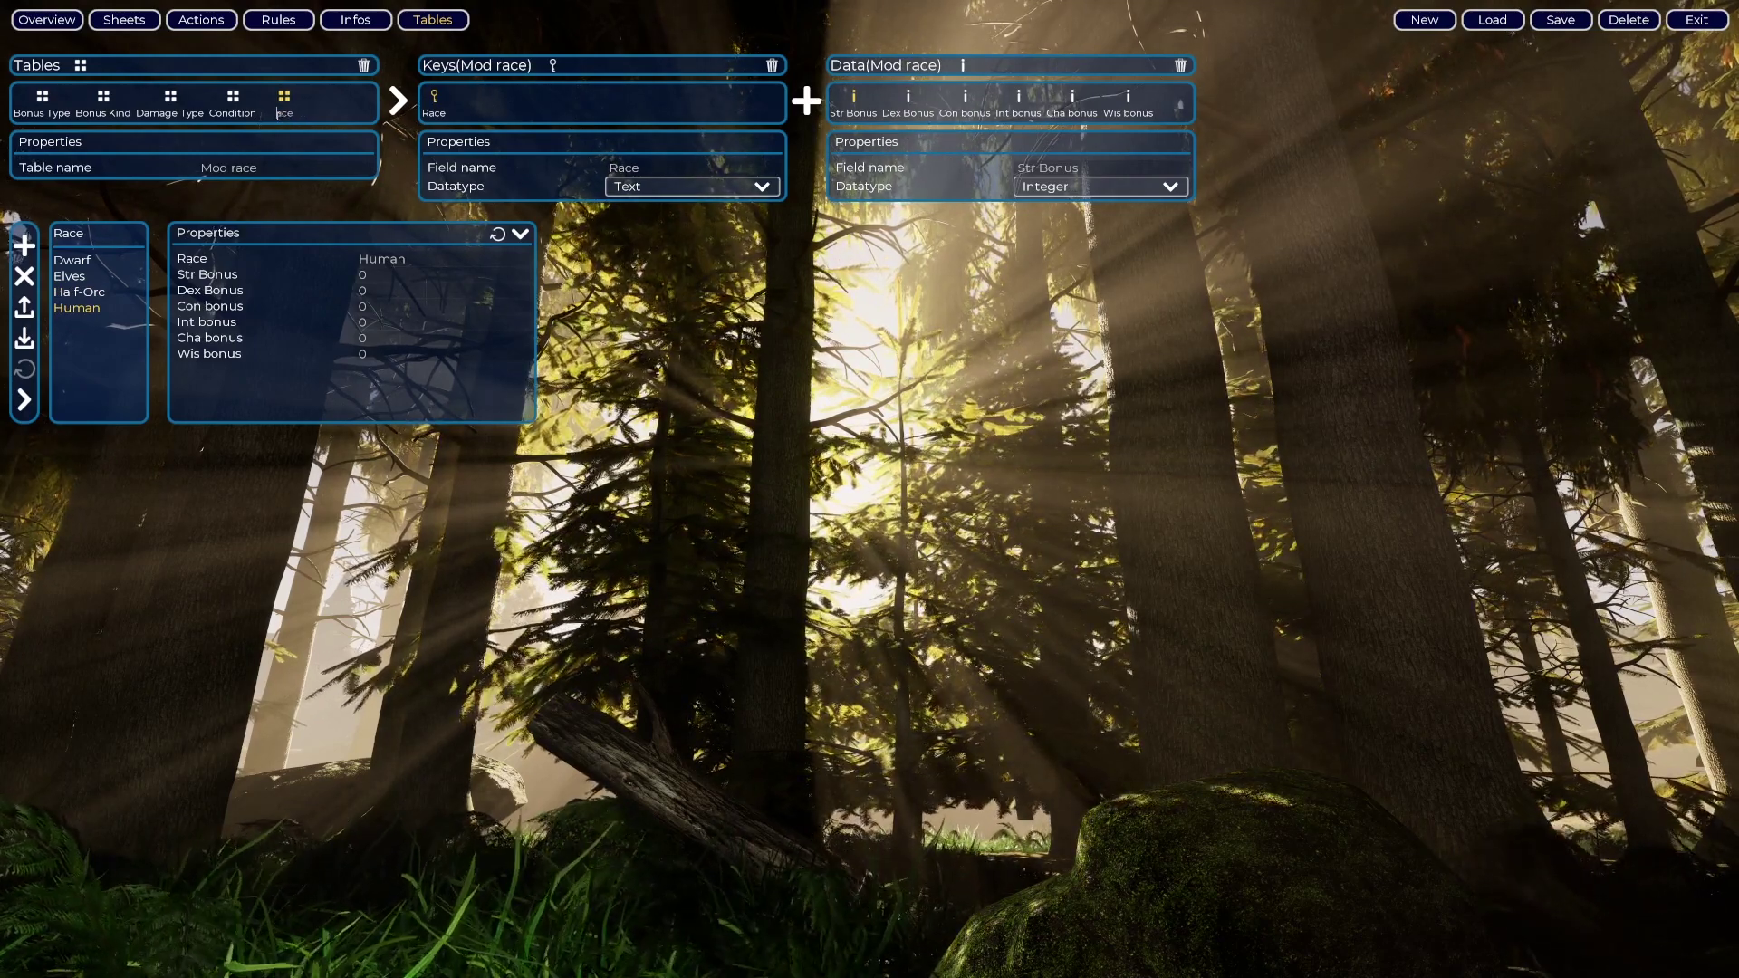
text(R)
key(Return)
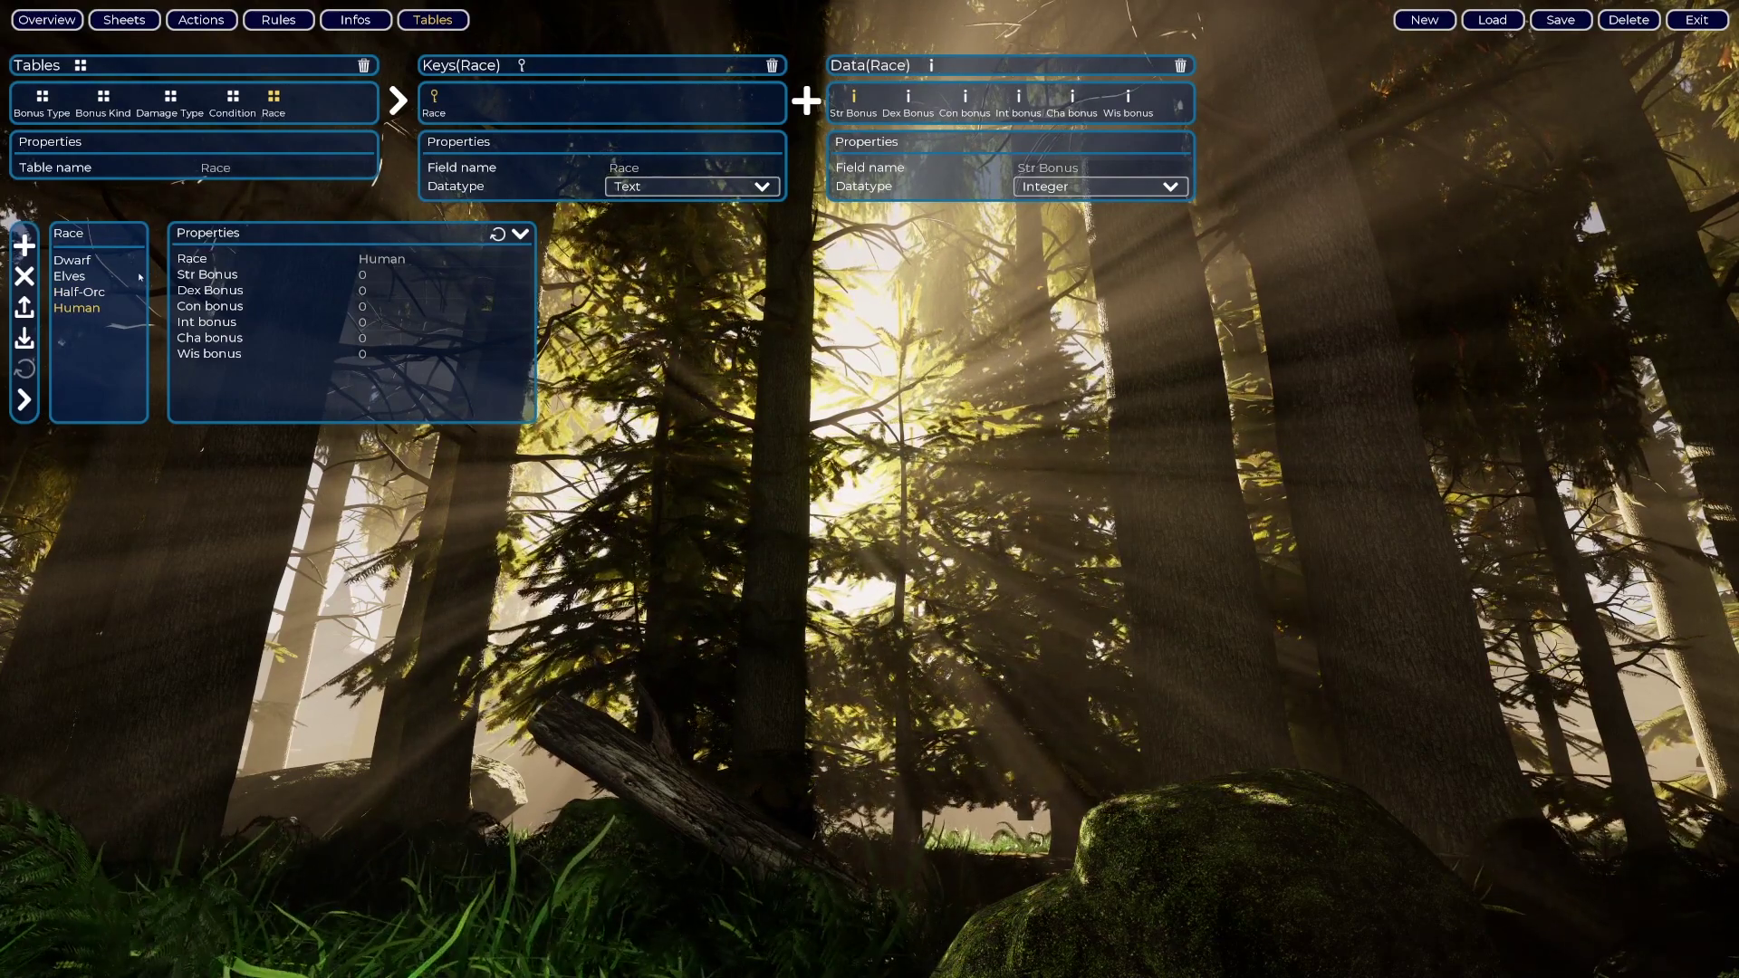
click(88, 292)
click(80, 279)
click(72, 261)
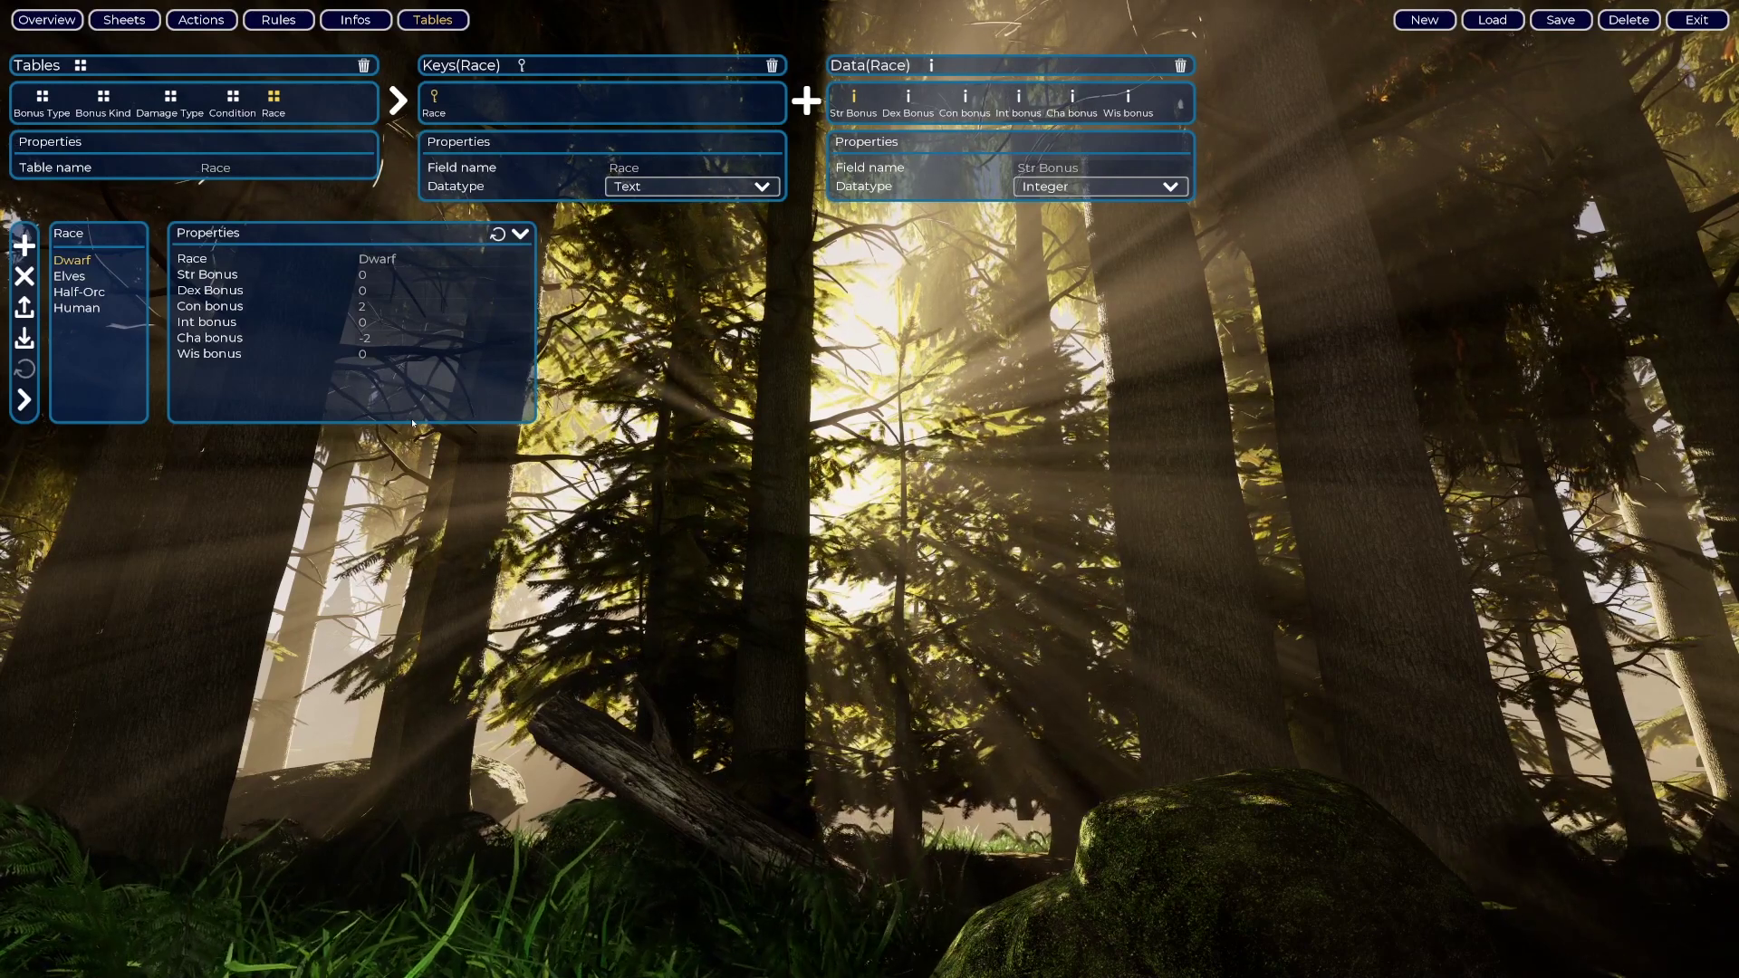
click(77, 308)
- Save the game rules as a new file named Tutorial 5
click(1560, 19)
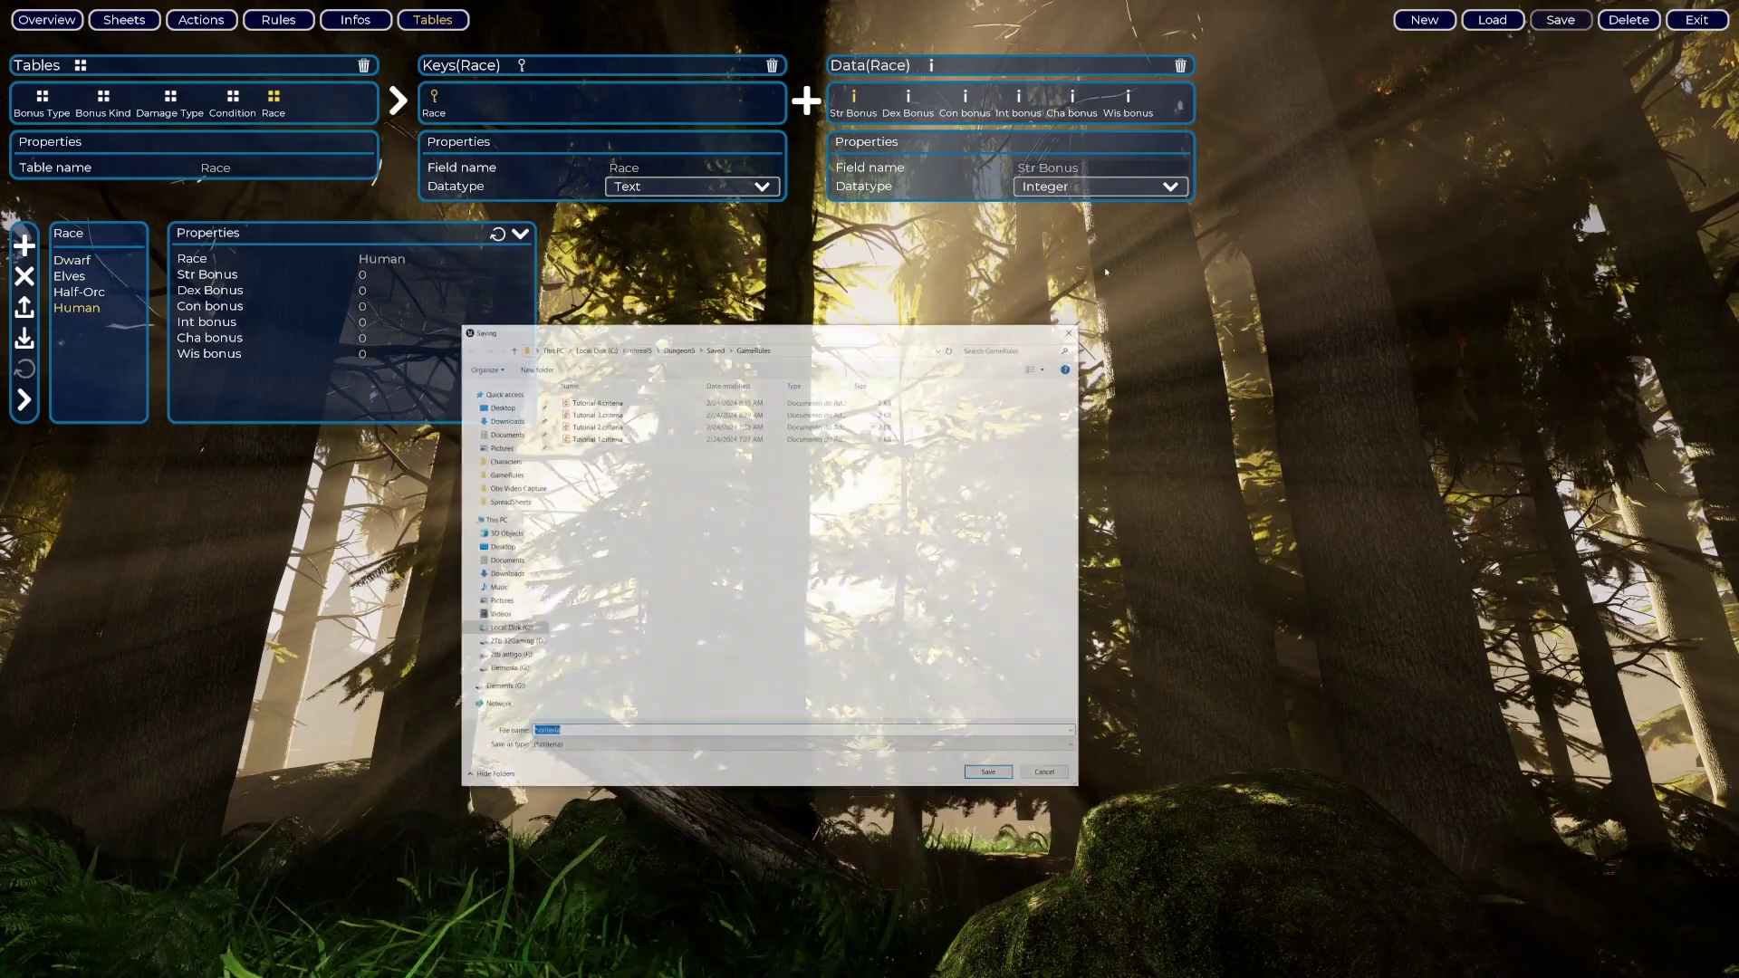
click(615, 403)
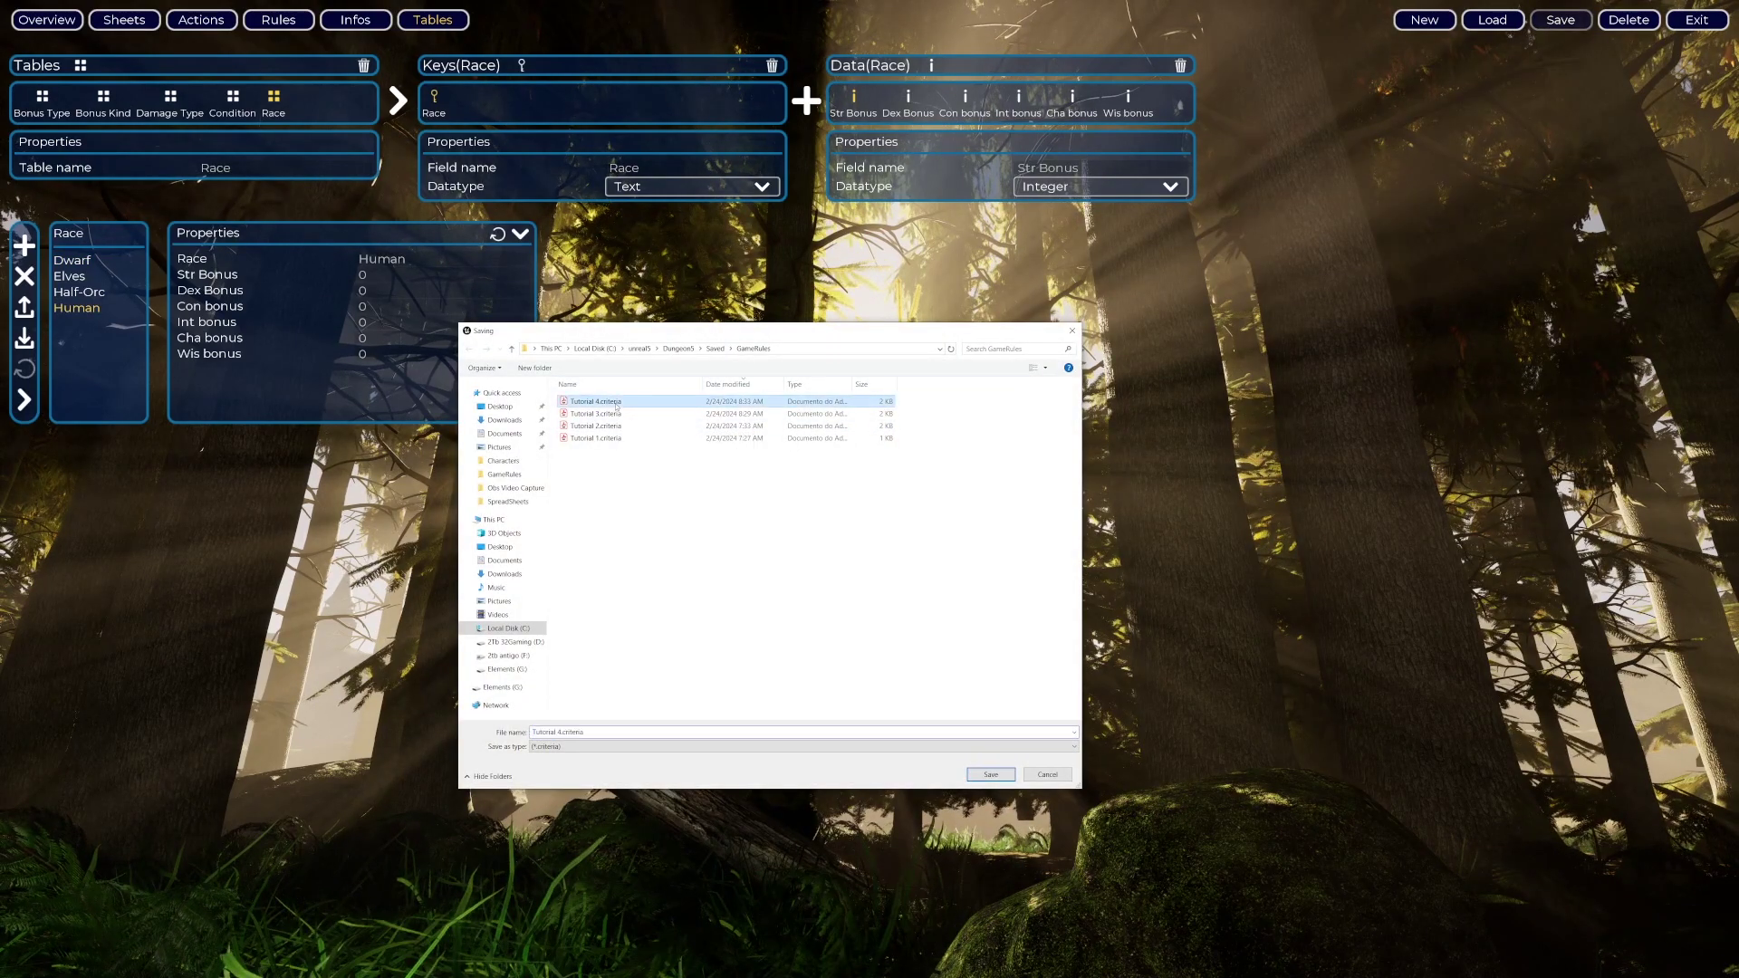
click(559, 732)
click(559, 731)
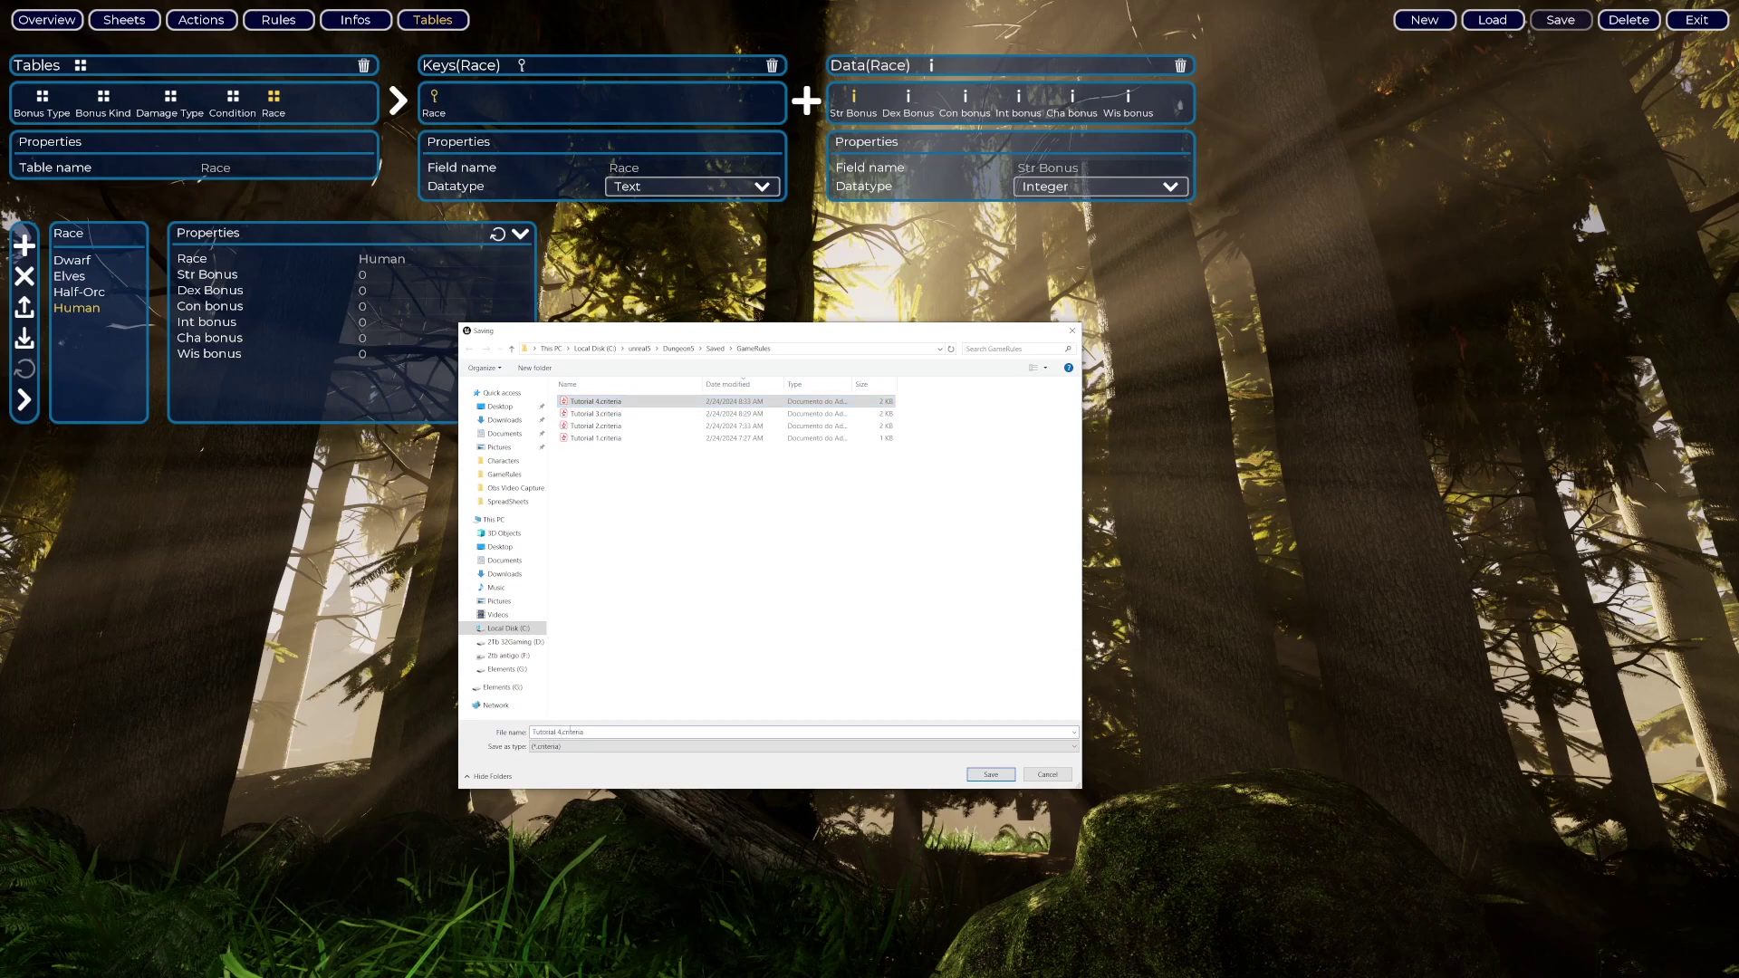
key(BackSpace)
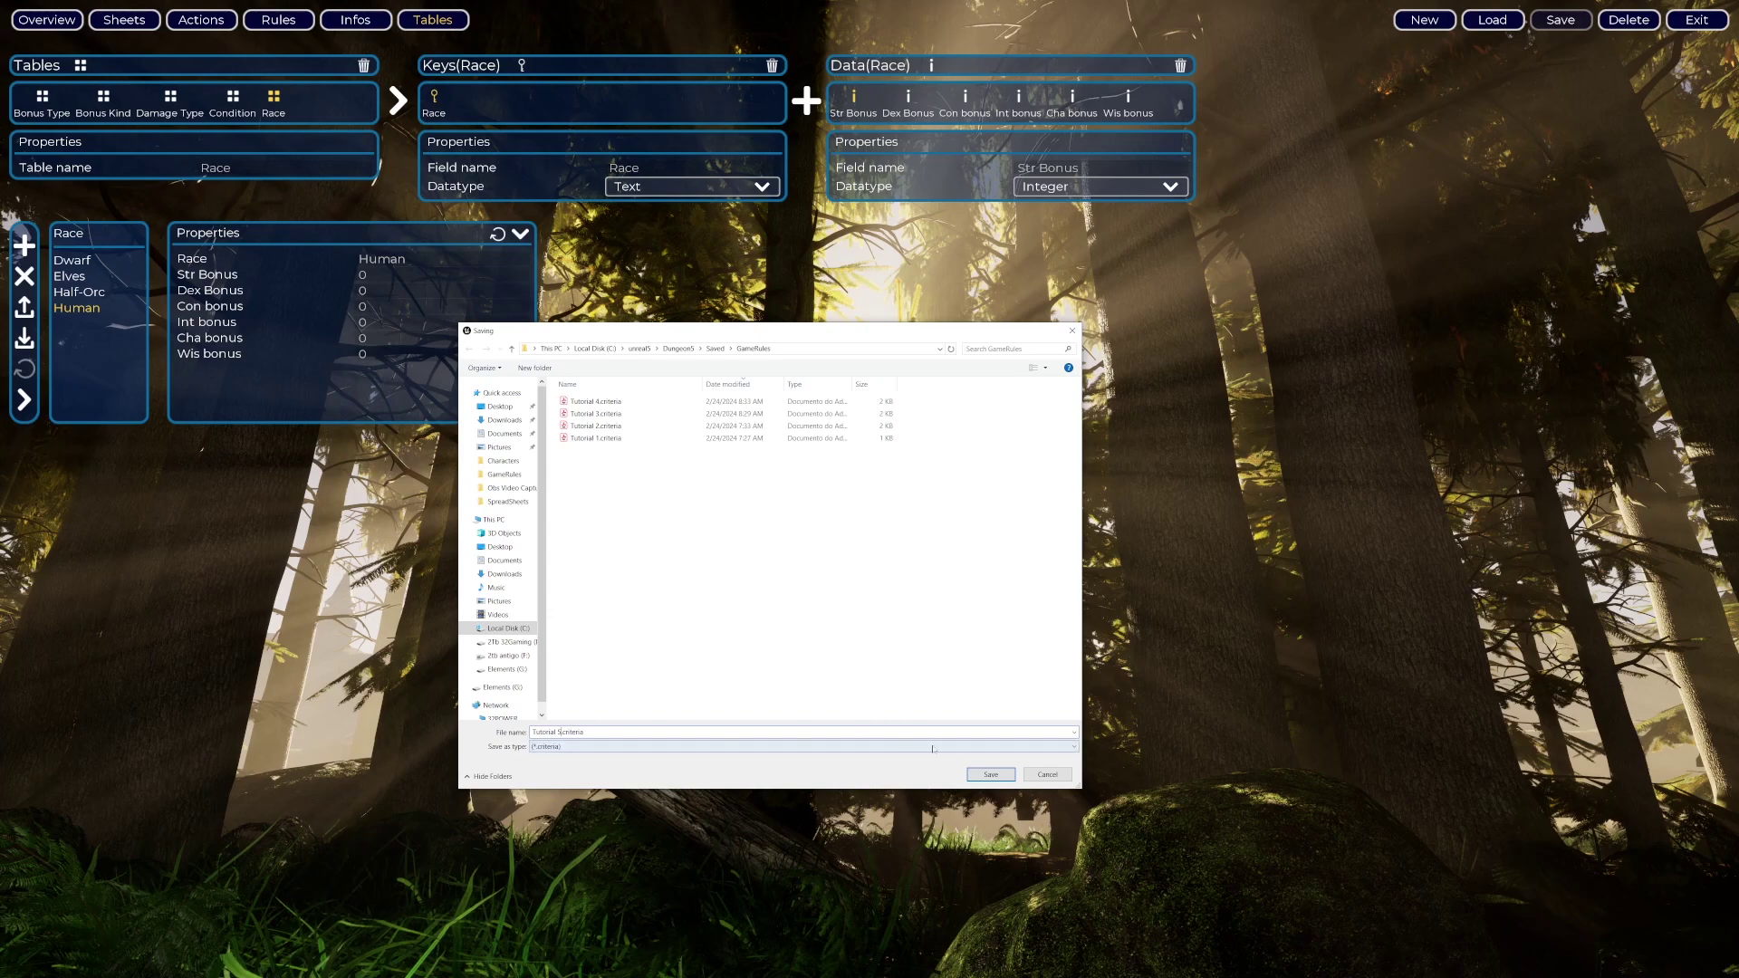
click(991, 775)
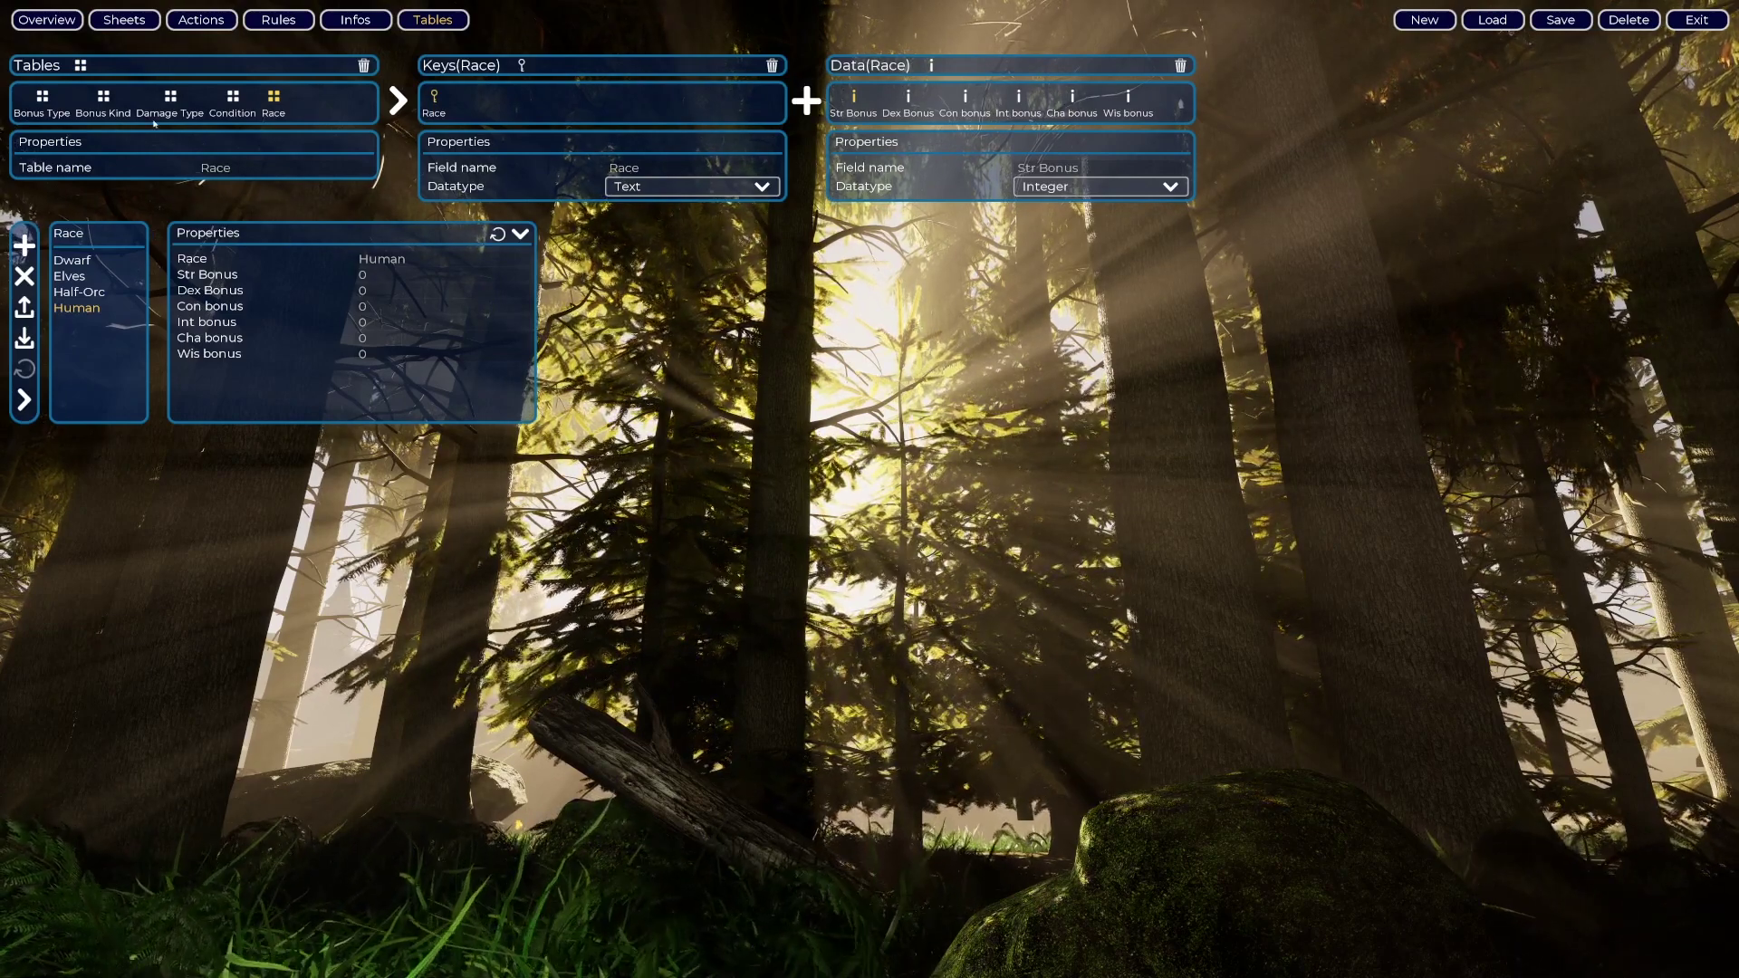
- Add a field named Race to the Personal section of the Main Sheet's Main Page
click(124, 19)
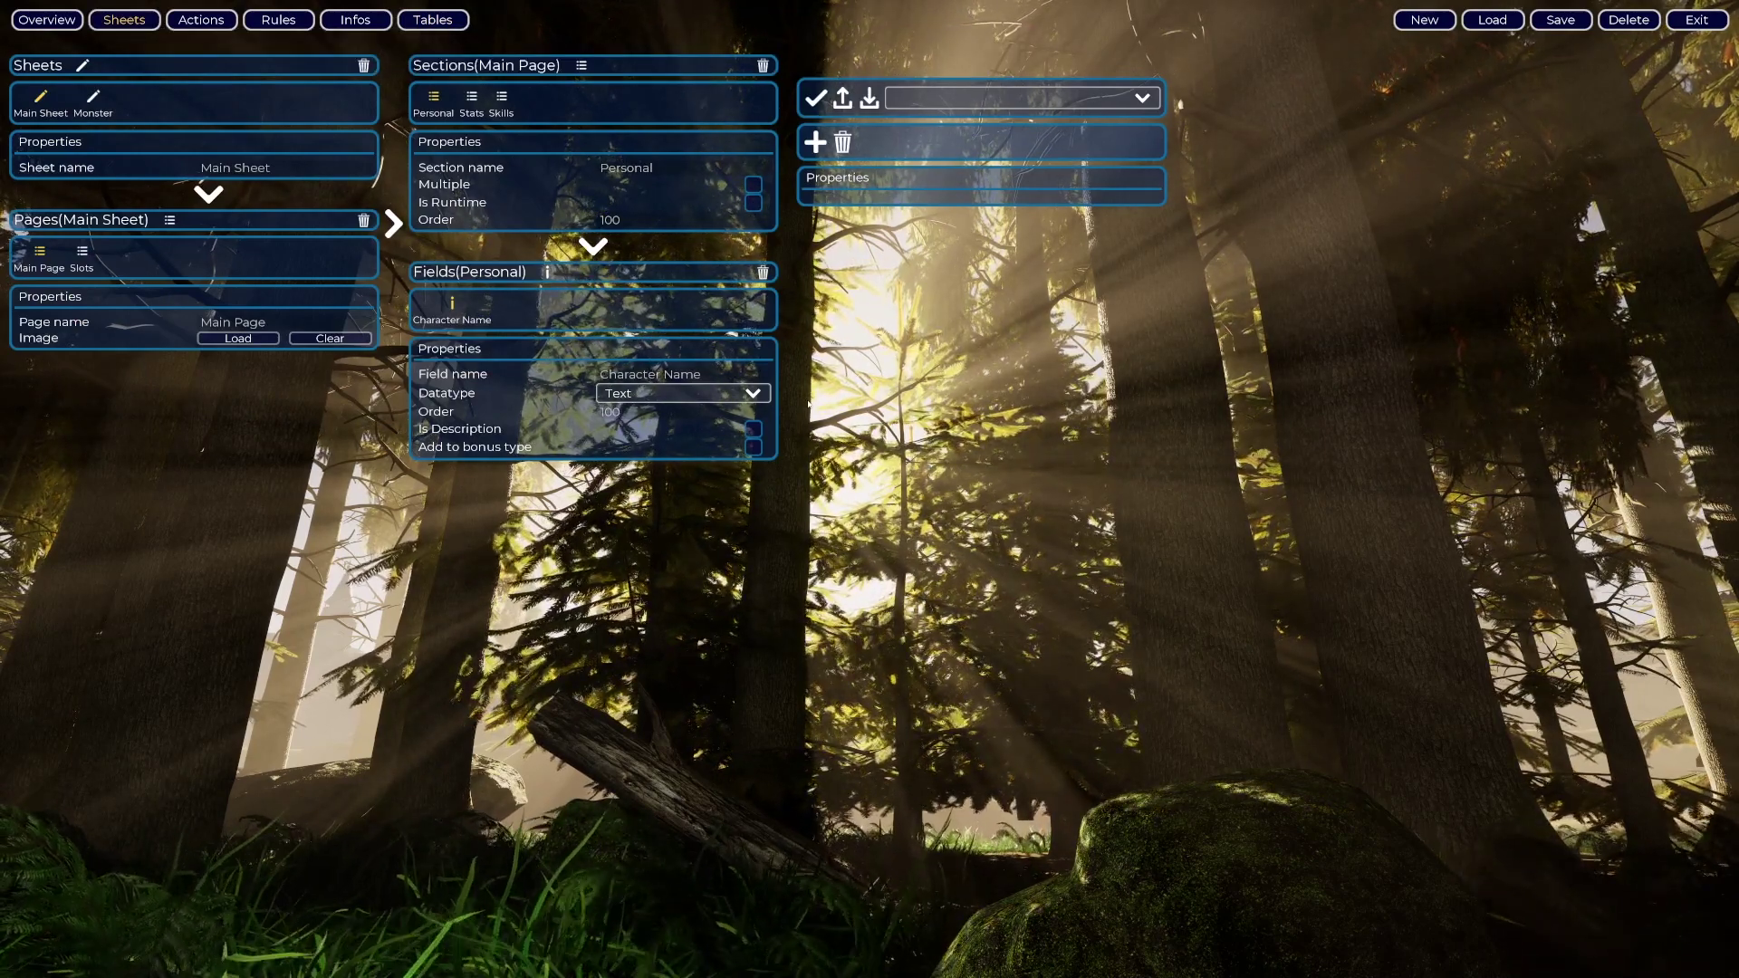
click(470, 107)
click(435, 97)
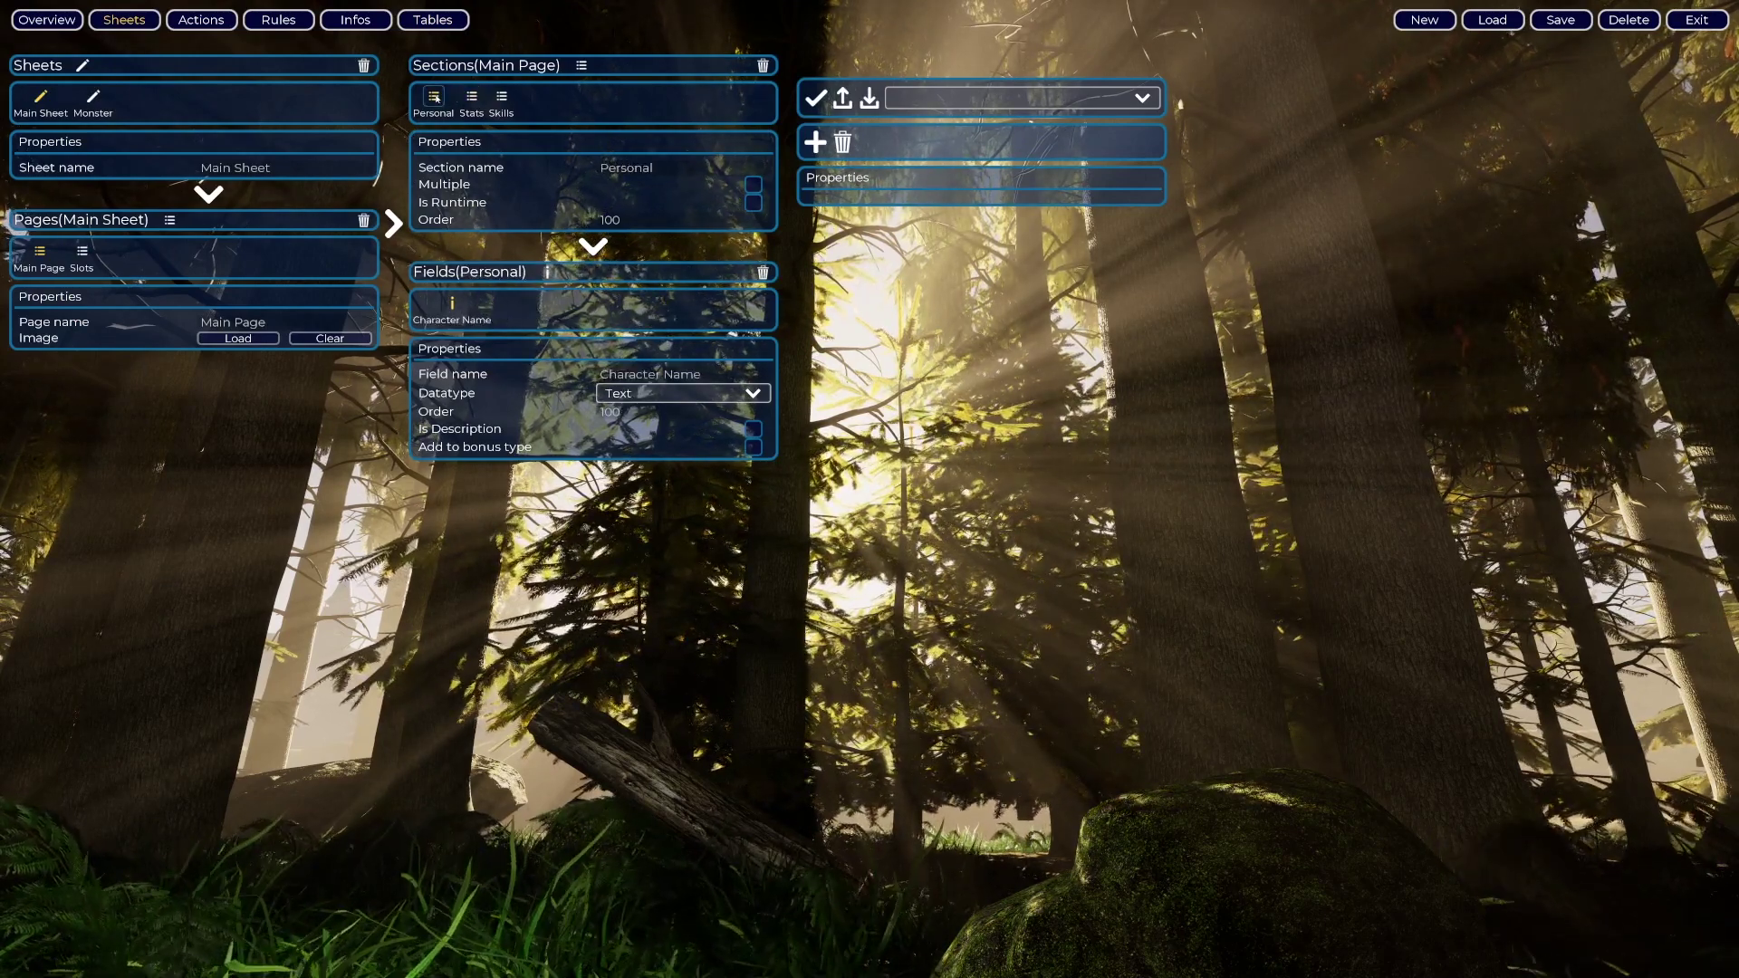
click(548, 273)
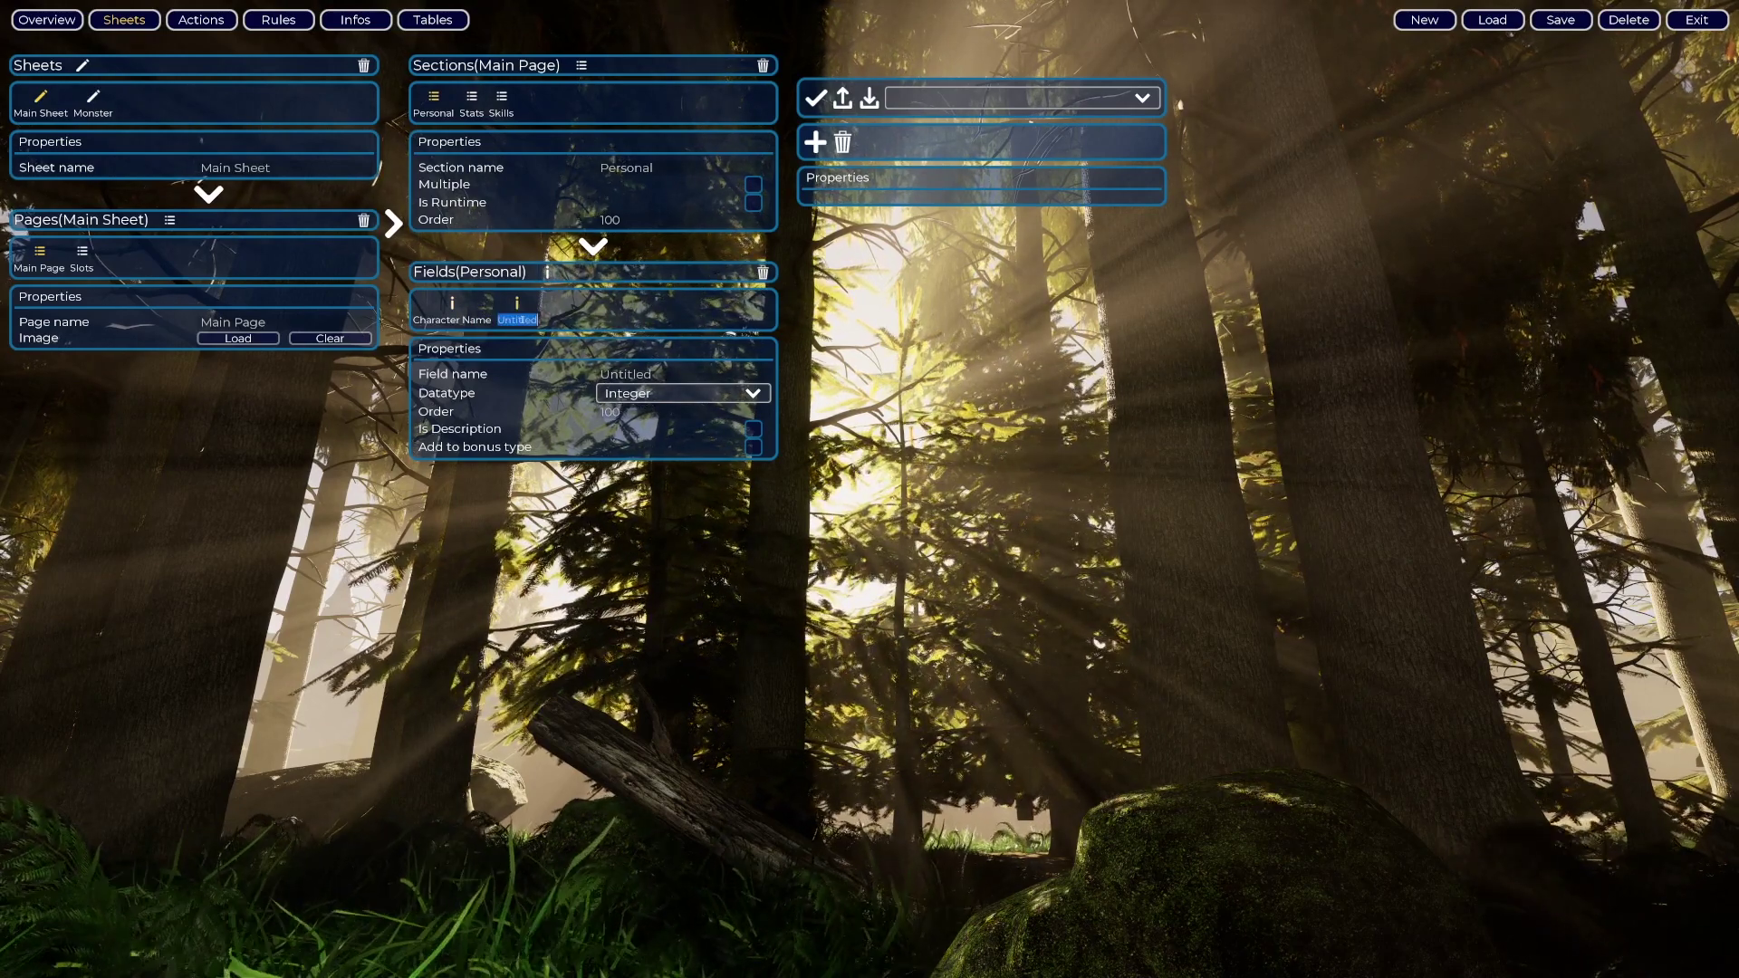
text(Race)
key(Return)
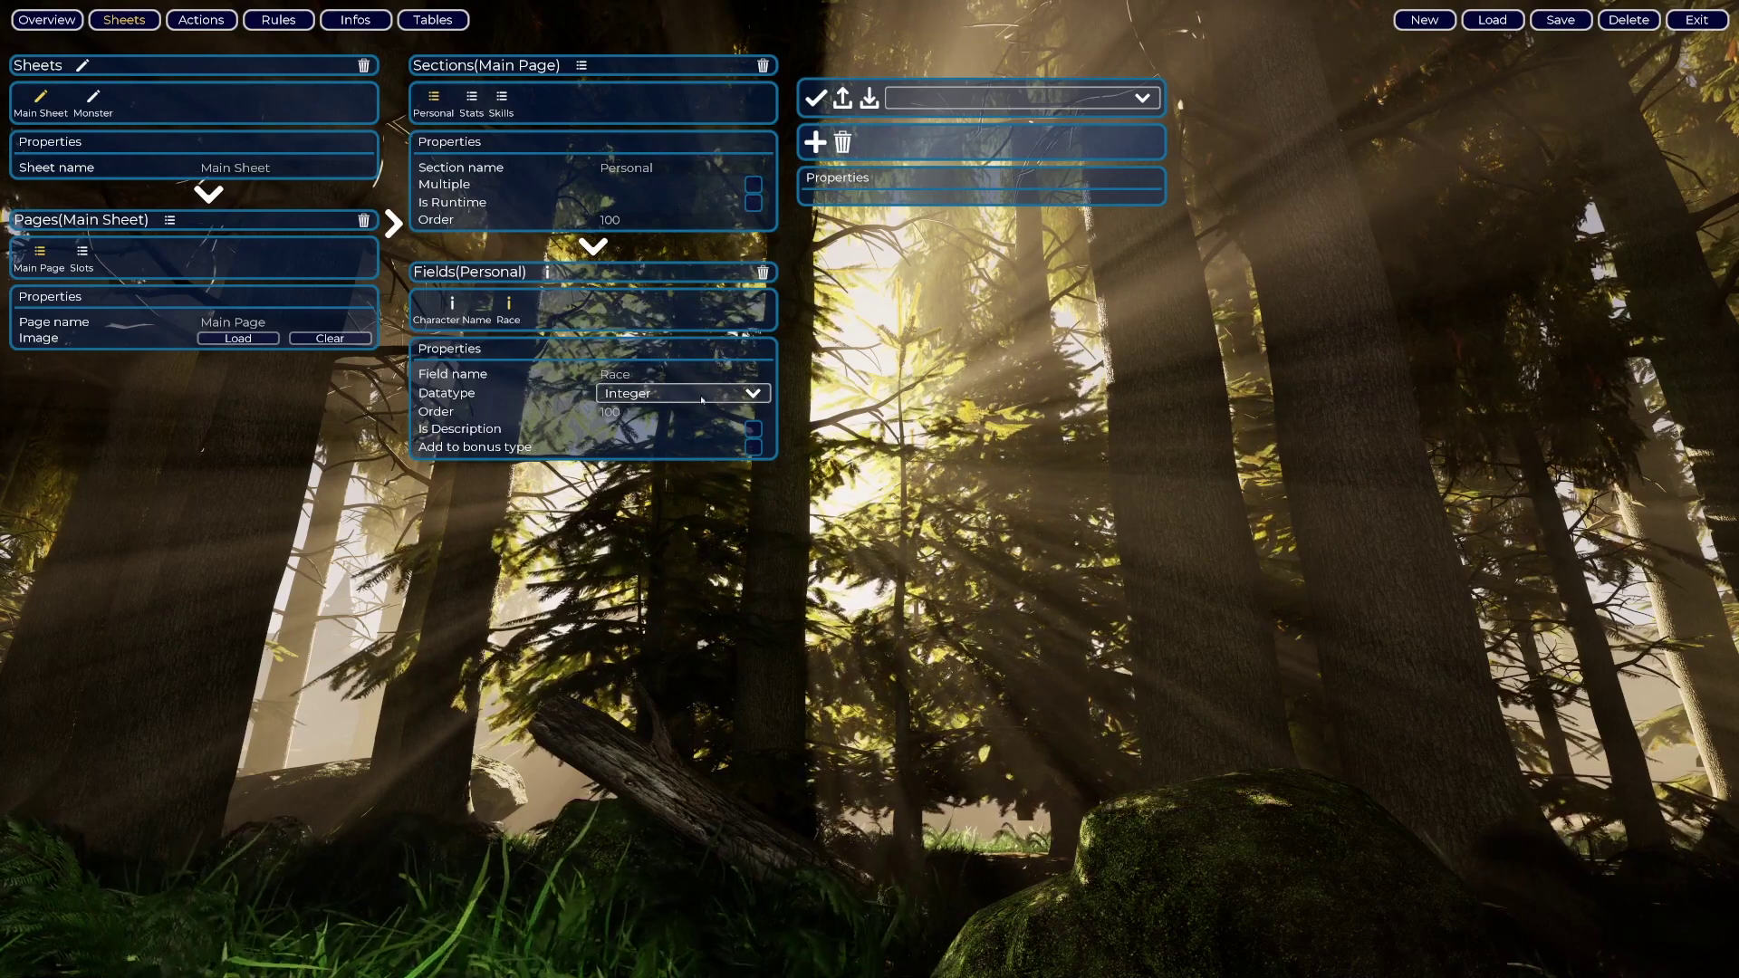
- Set the Race field's datatype to Table and link it to the Race table
click(661, 396)
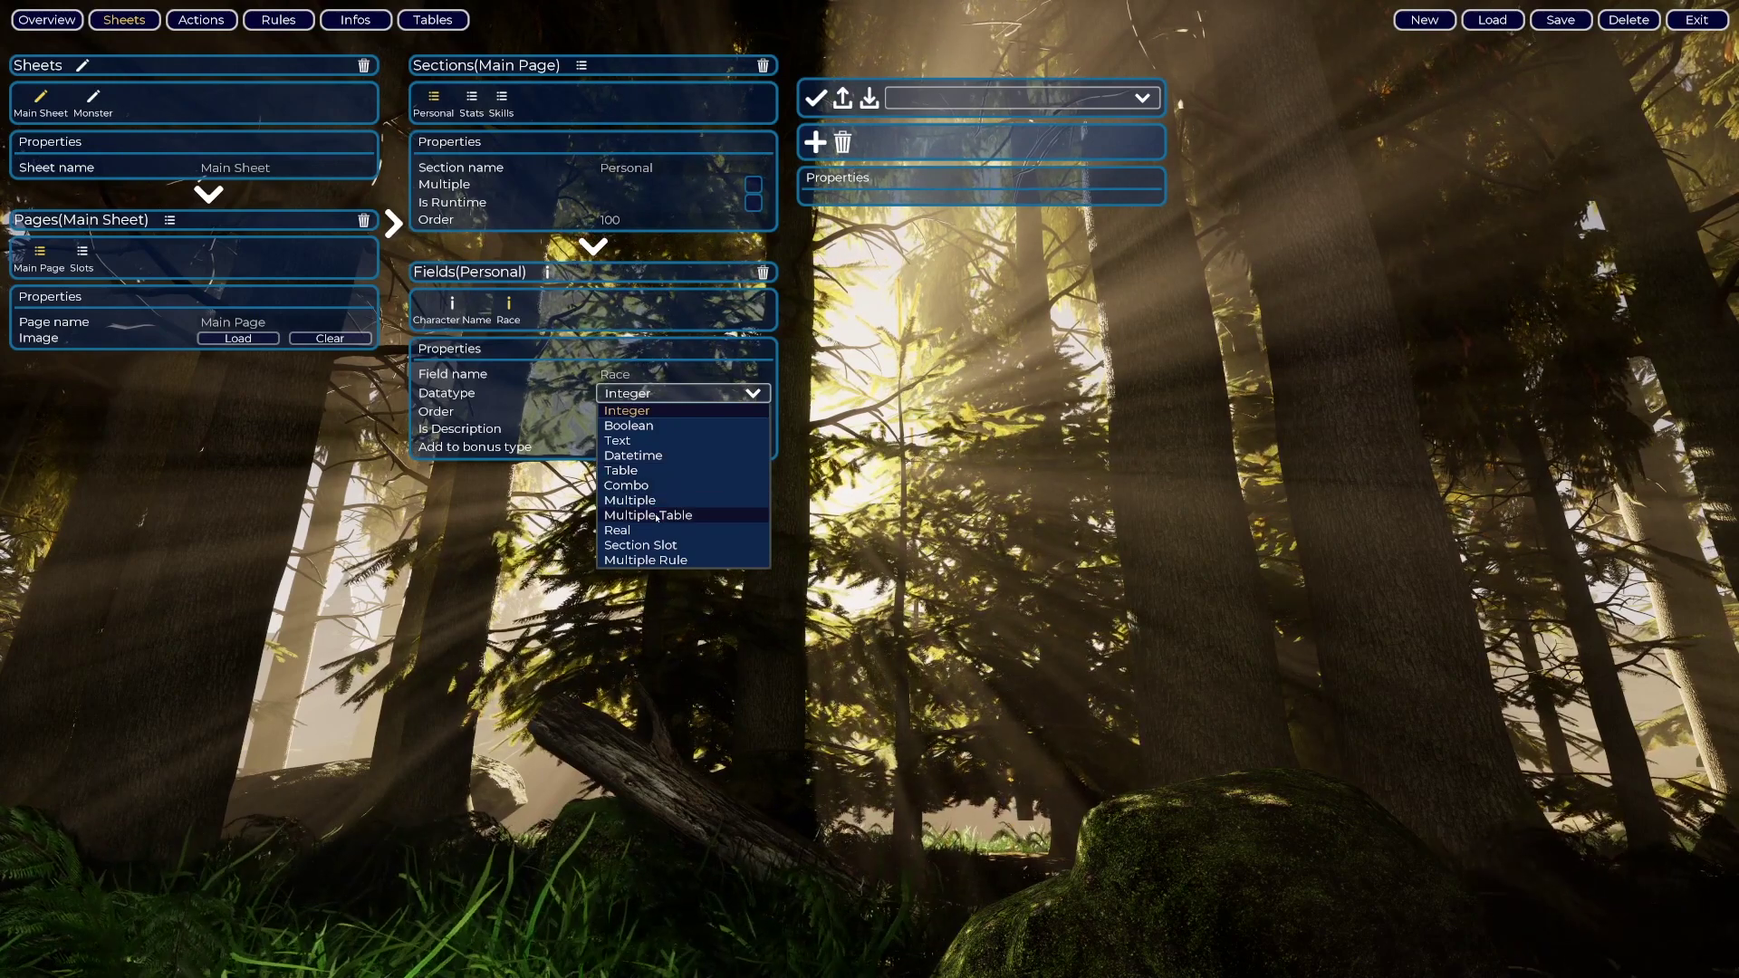
click(655, 471)
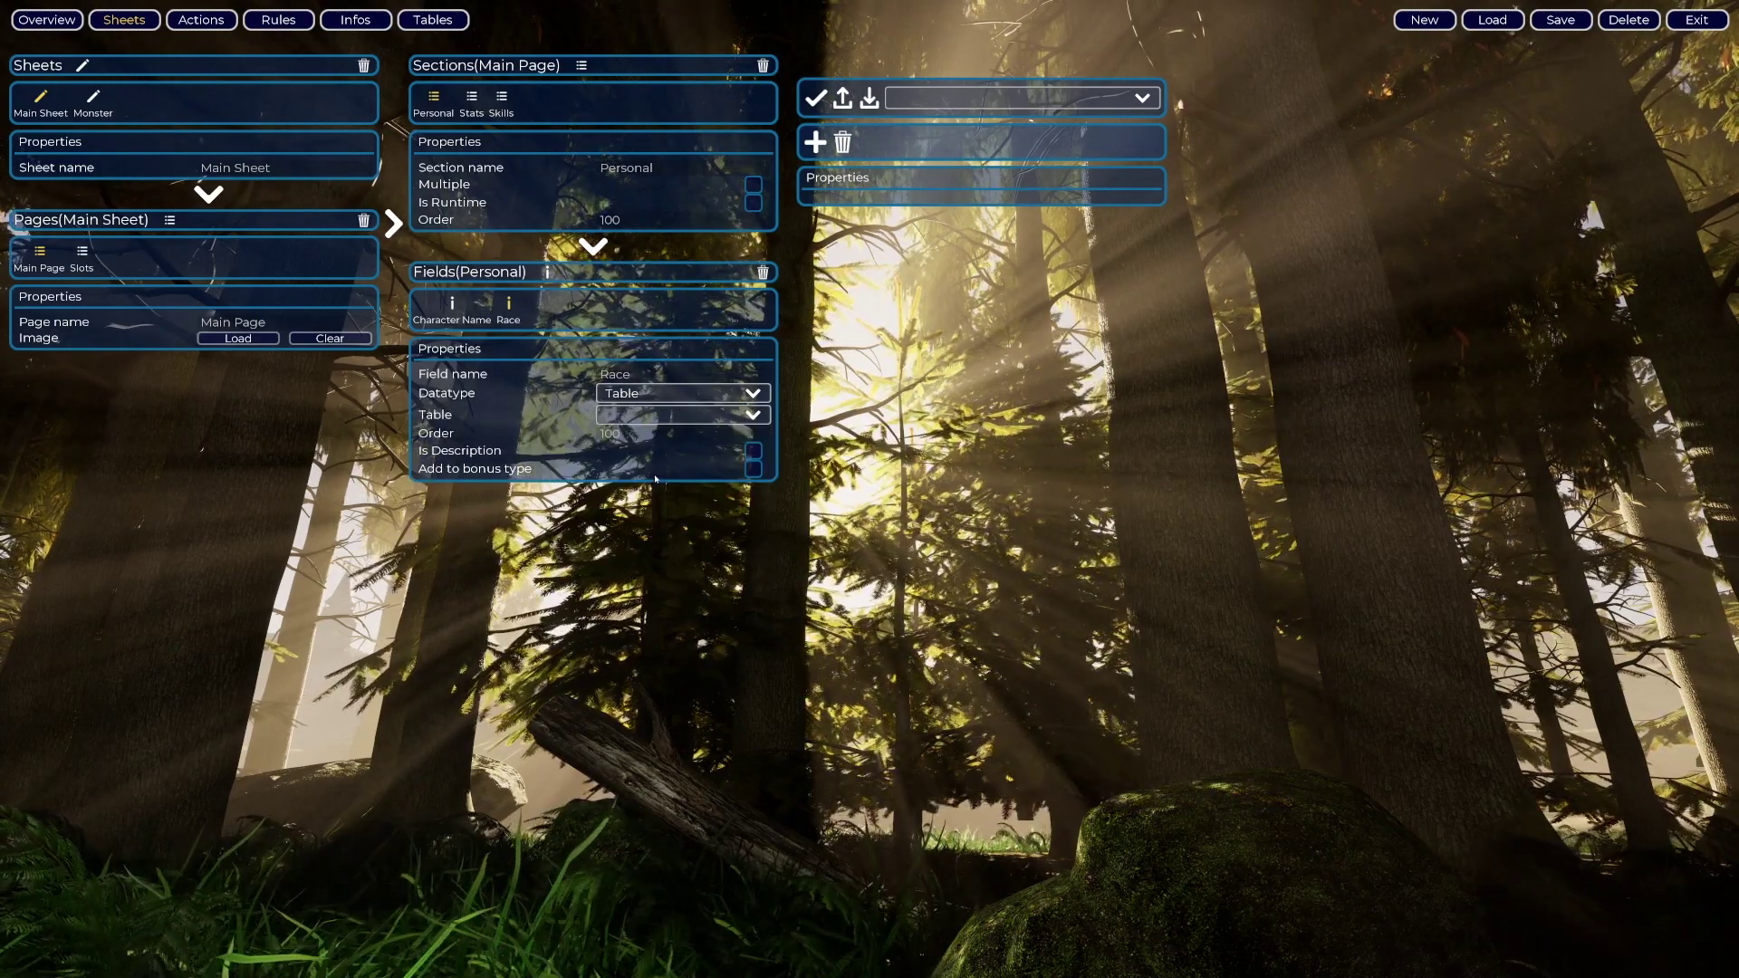
click(634, 415)
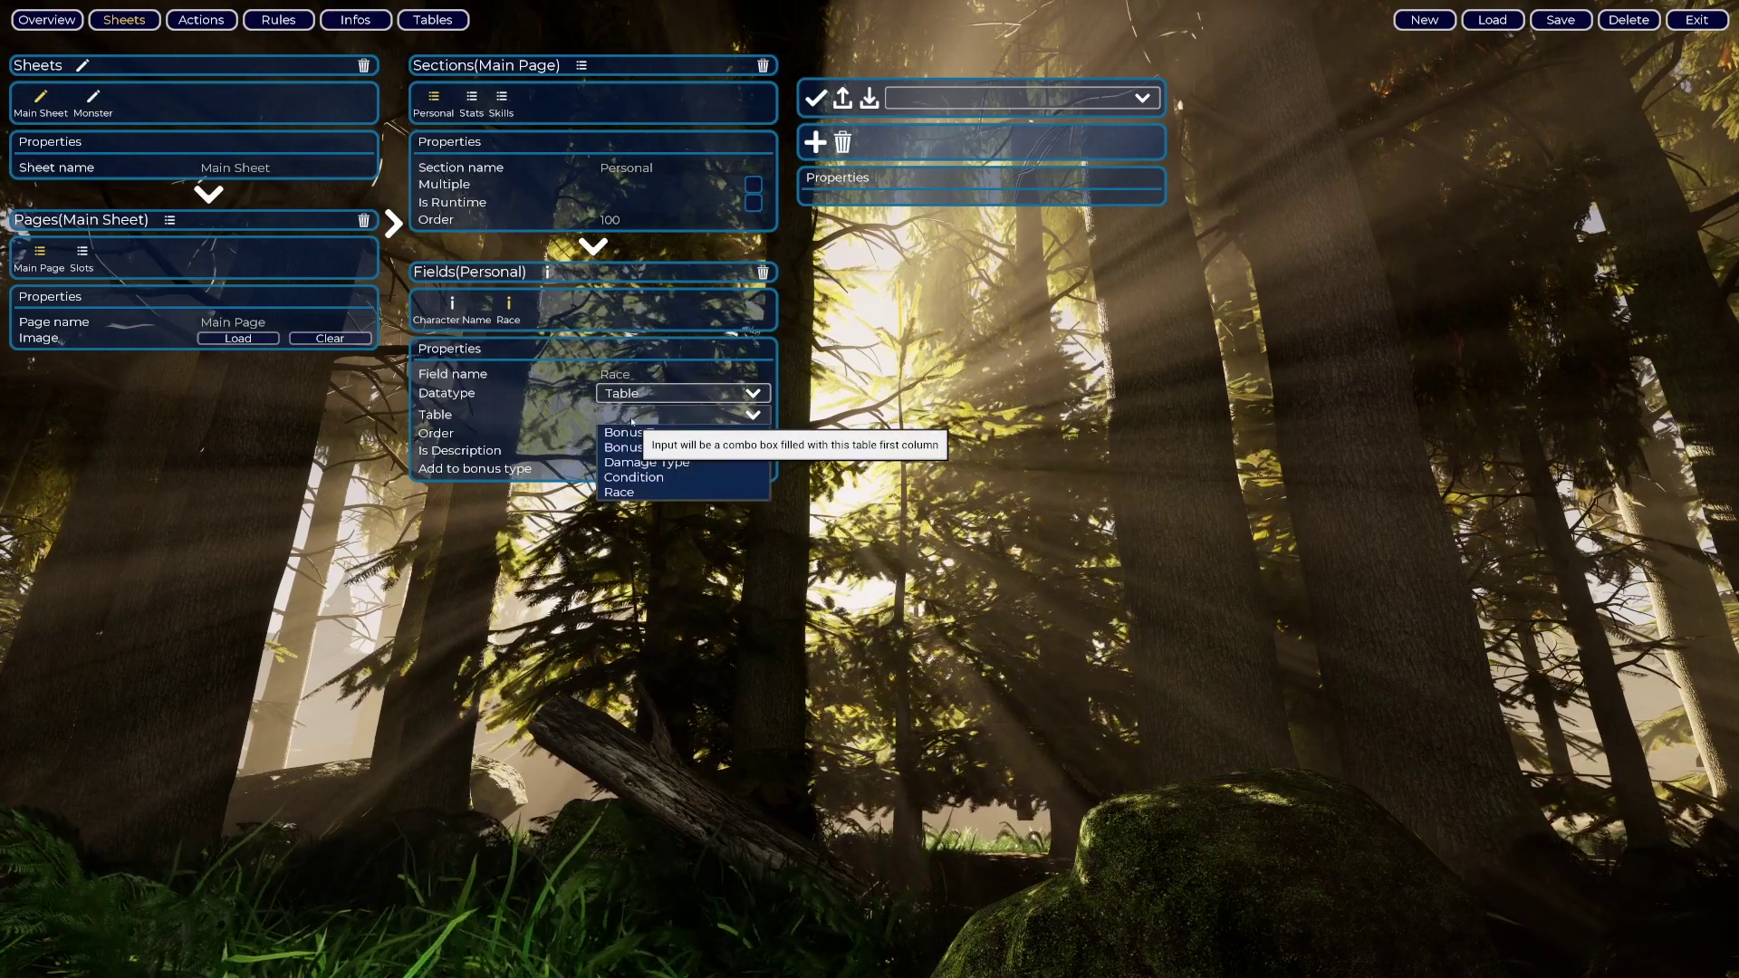
click(623, 491)
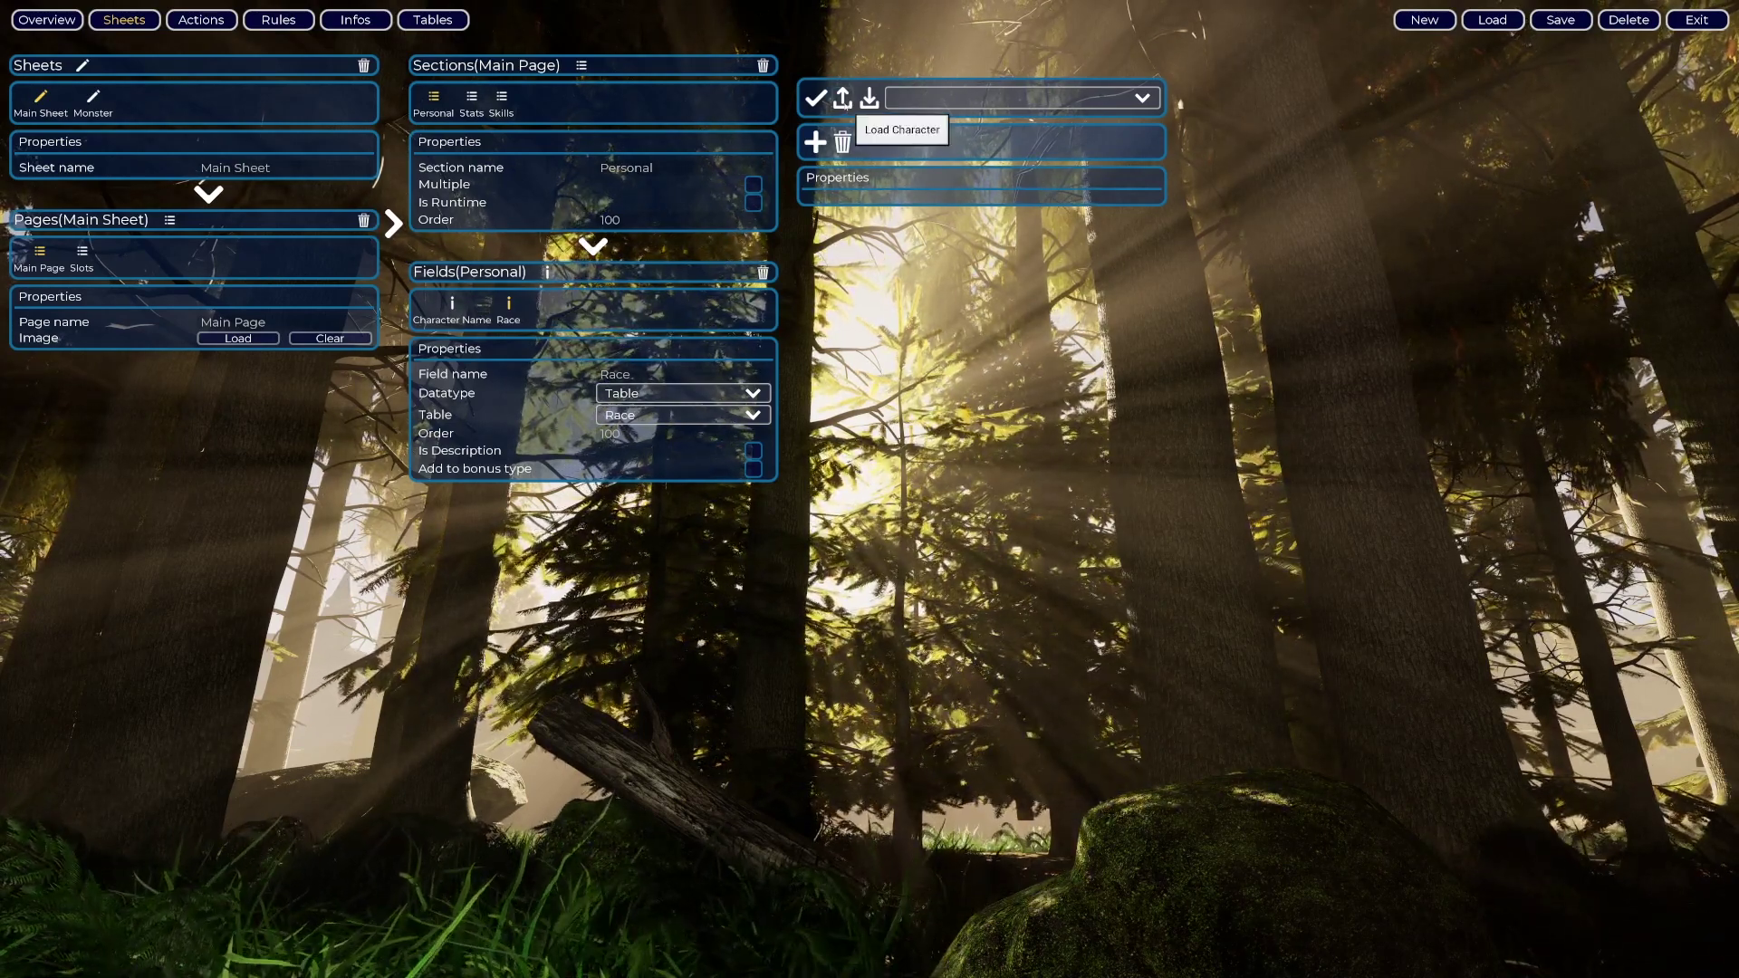
- Load a saved character into the Main Page preview and set its Race to Human
click(842, 101)
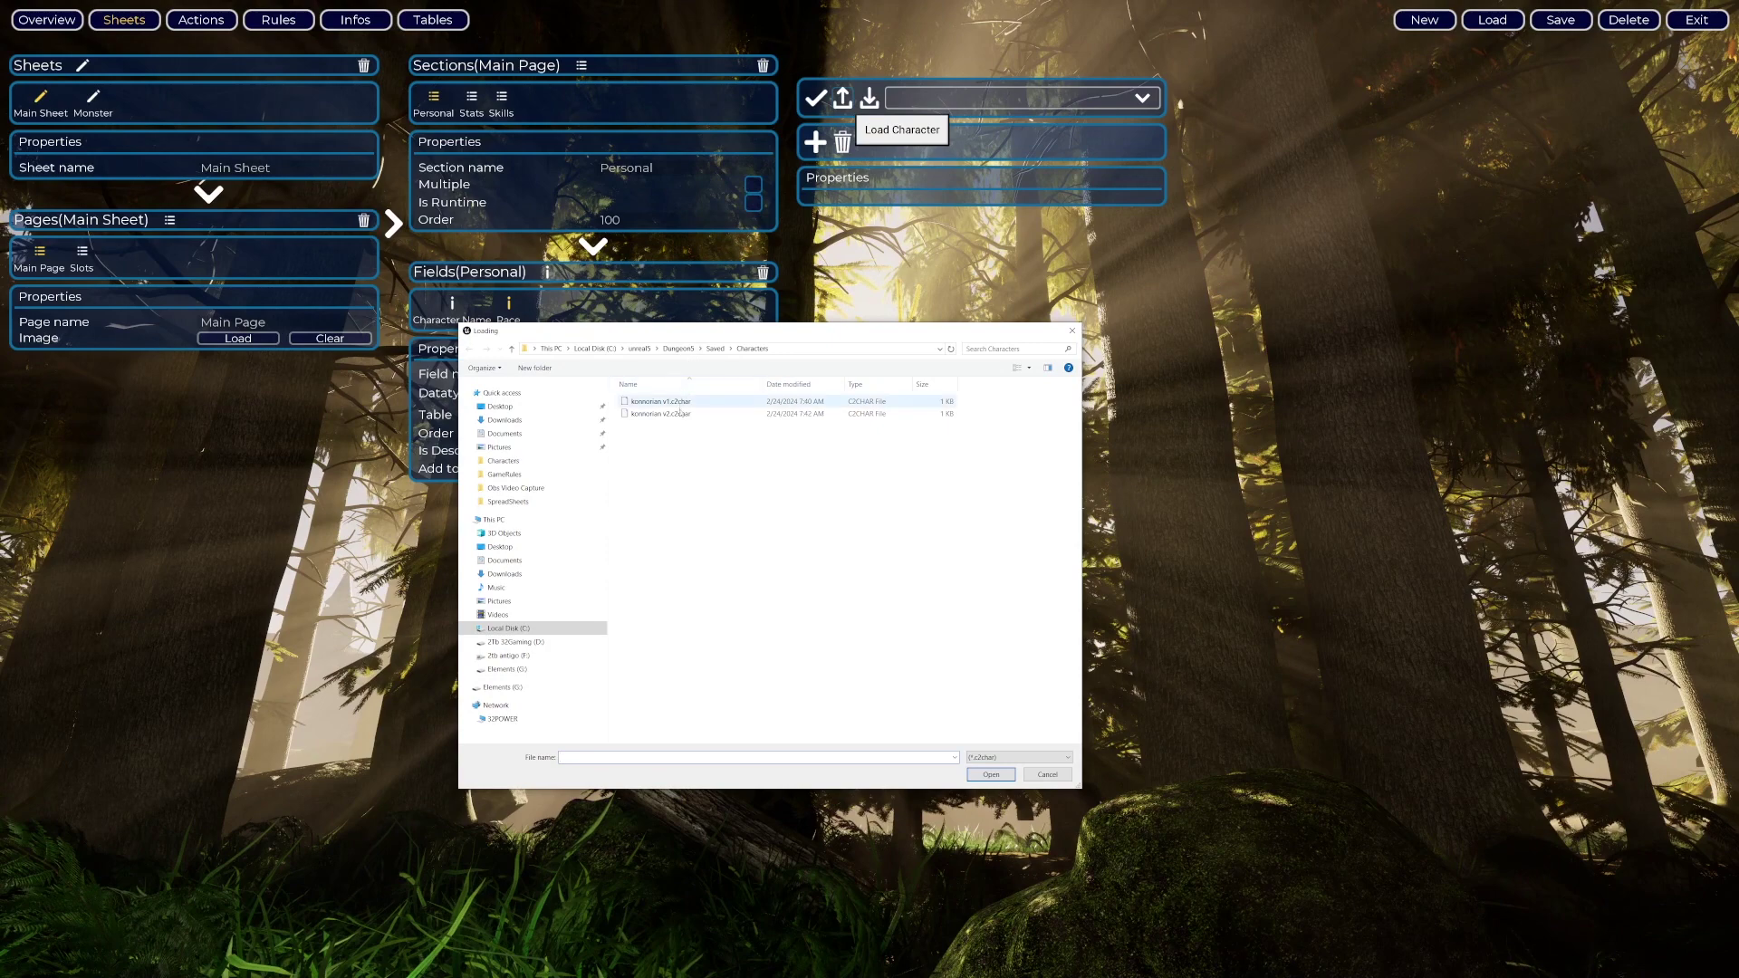
click(992, 775)
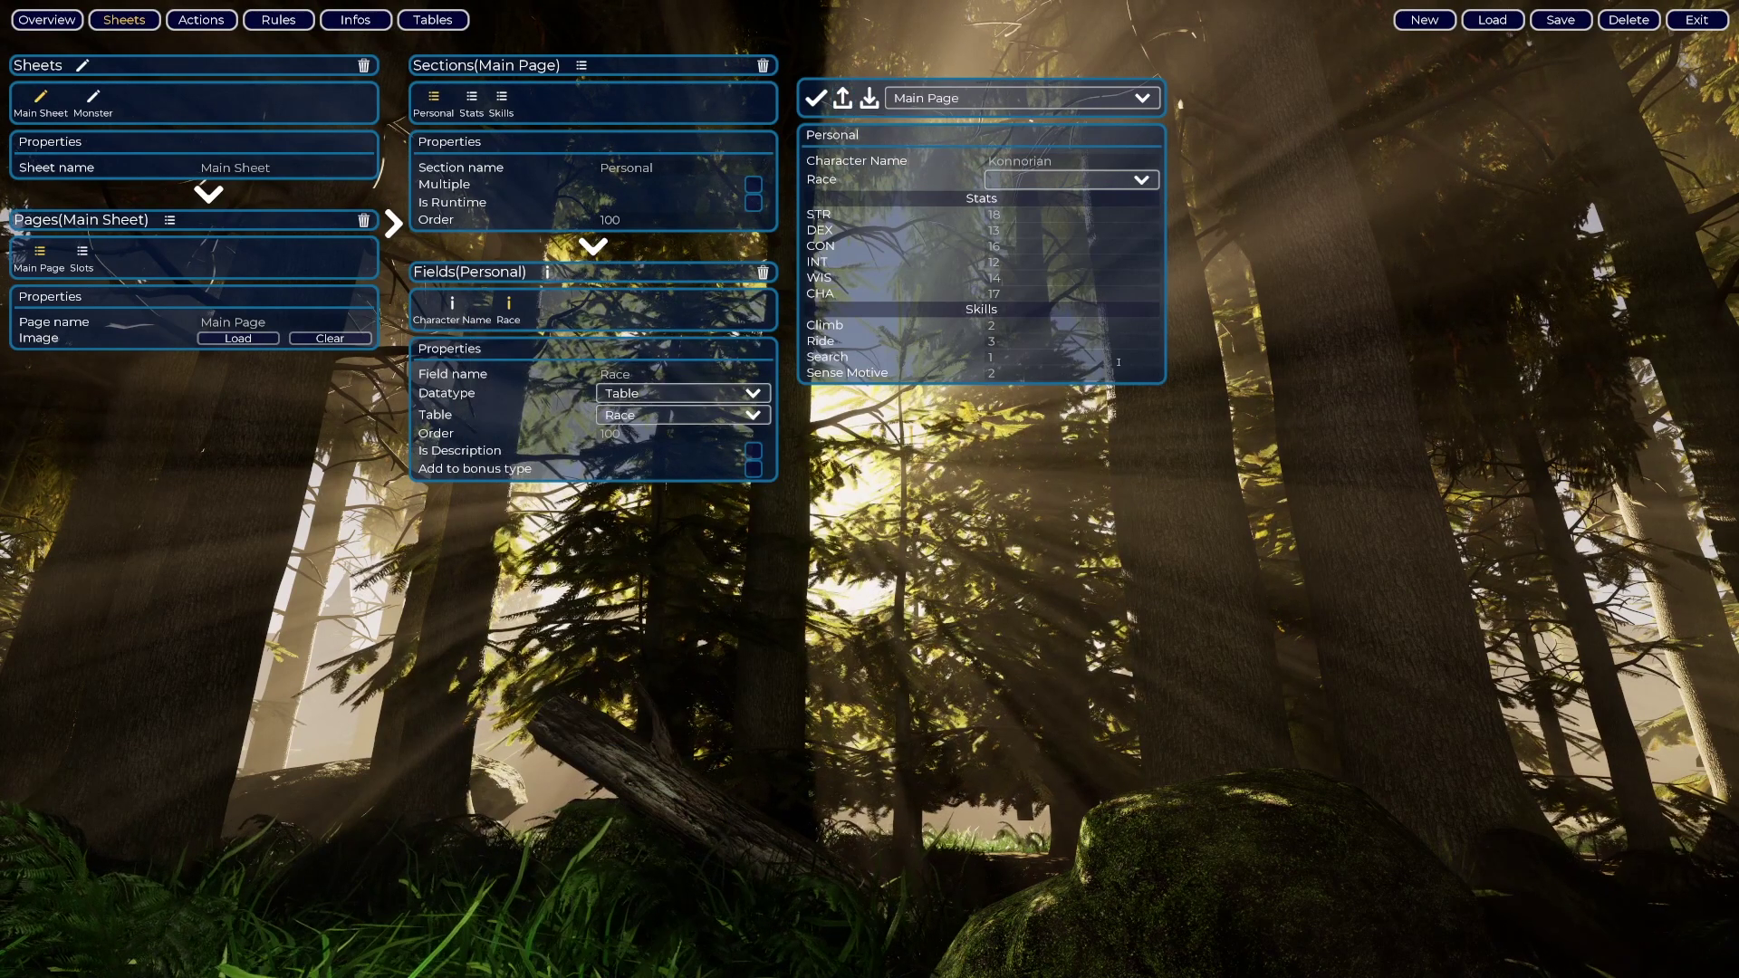
click(1015, 178)
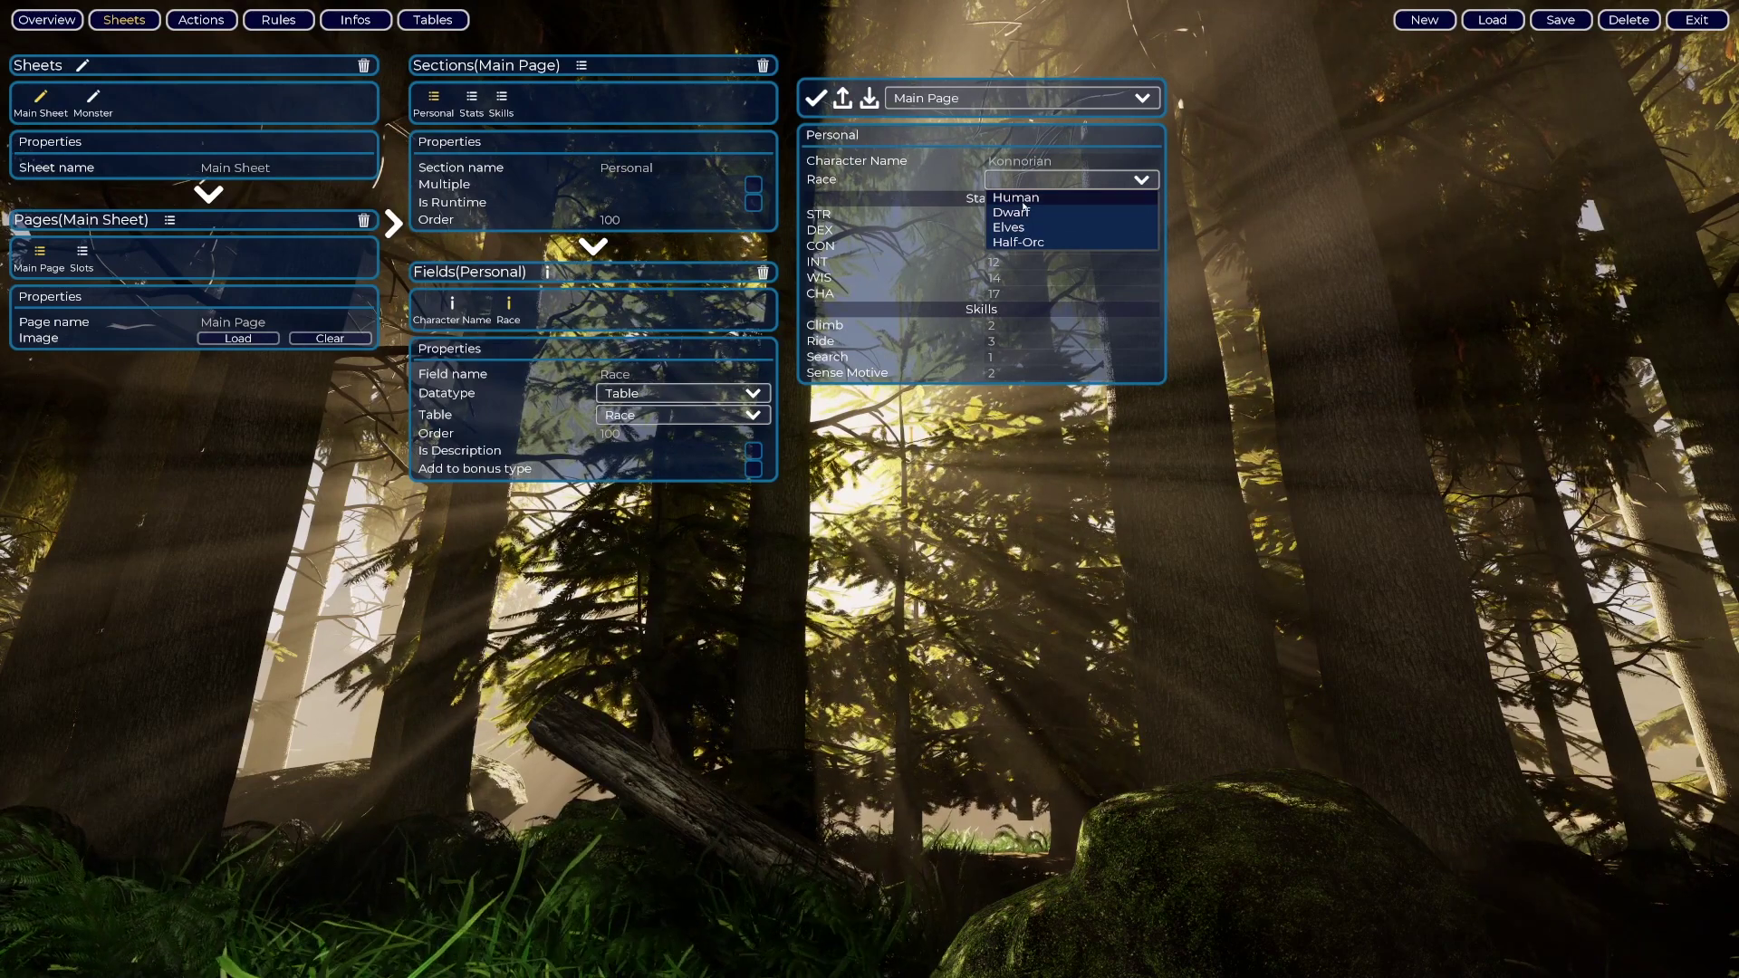
click(1024, 202)
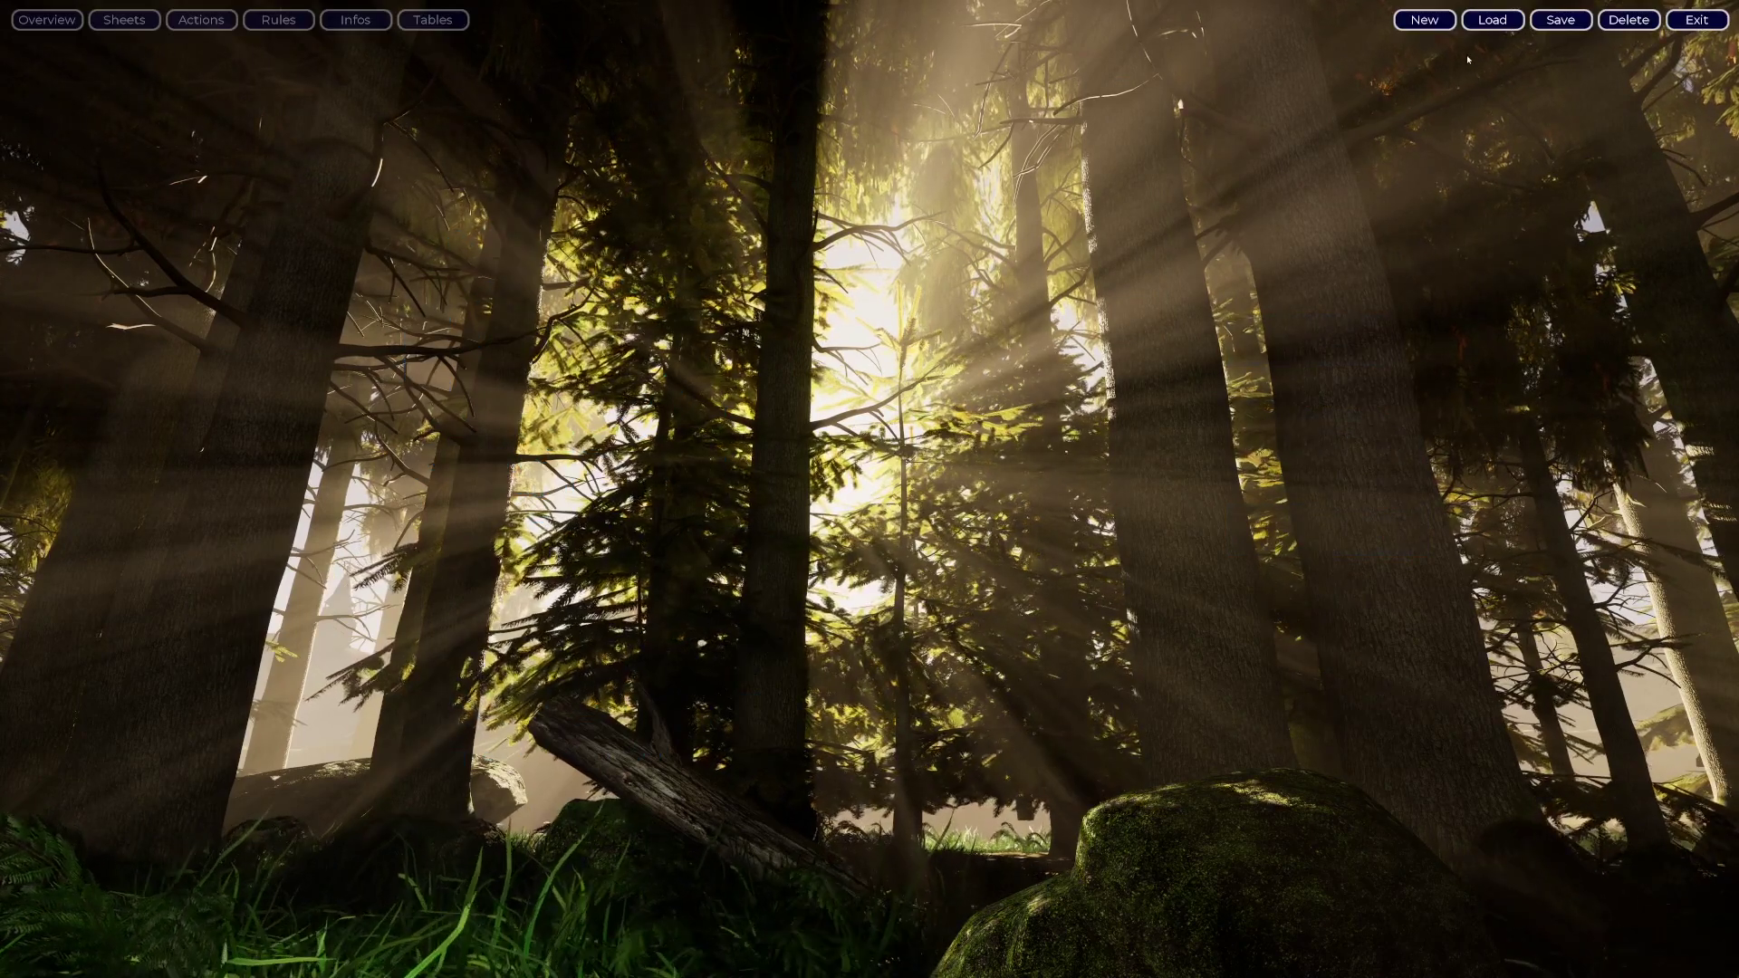
- Reload the Tutorial 5 rules with the v3 character file in the sheet preview, and show the Race field's properties
click(1491, 20)
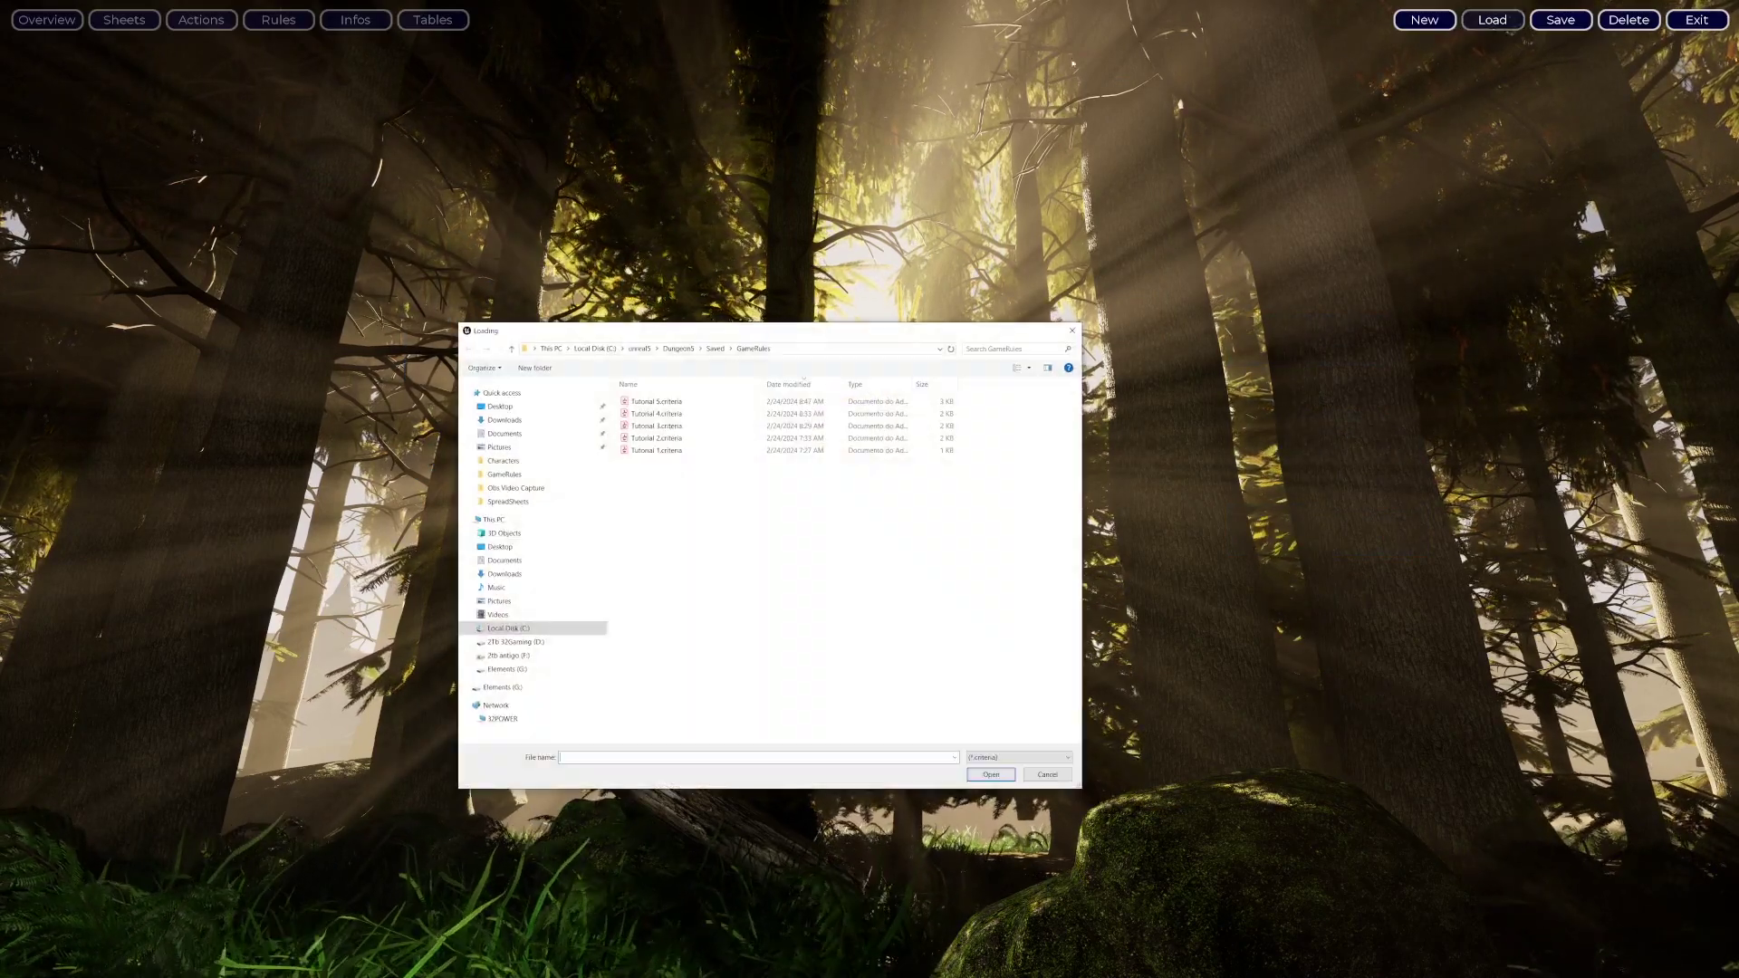
double_click(666, 401)
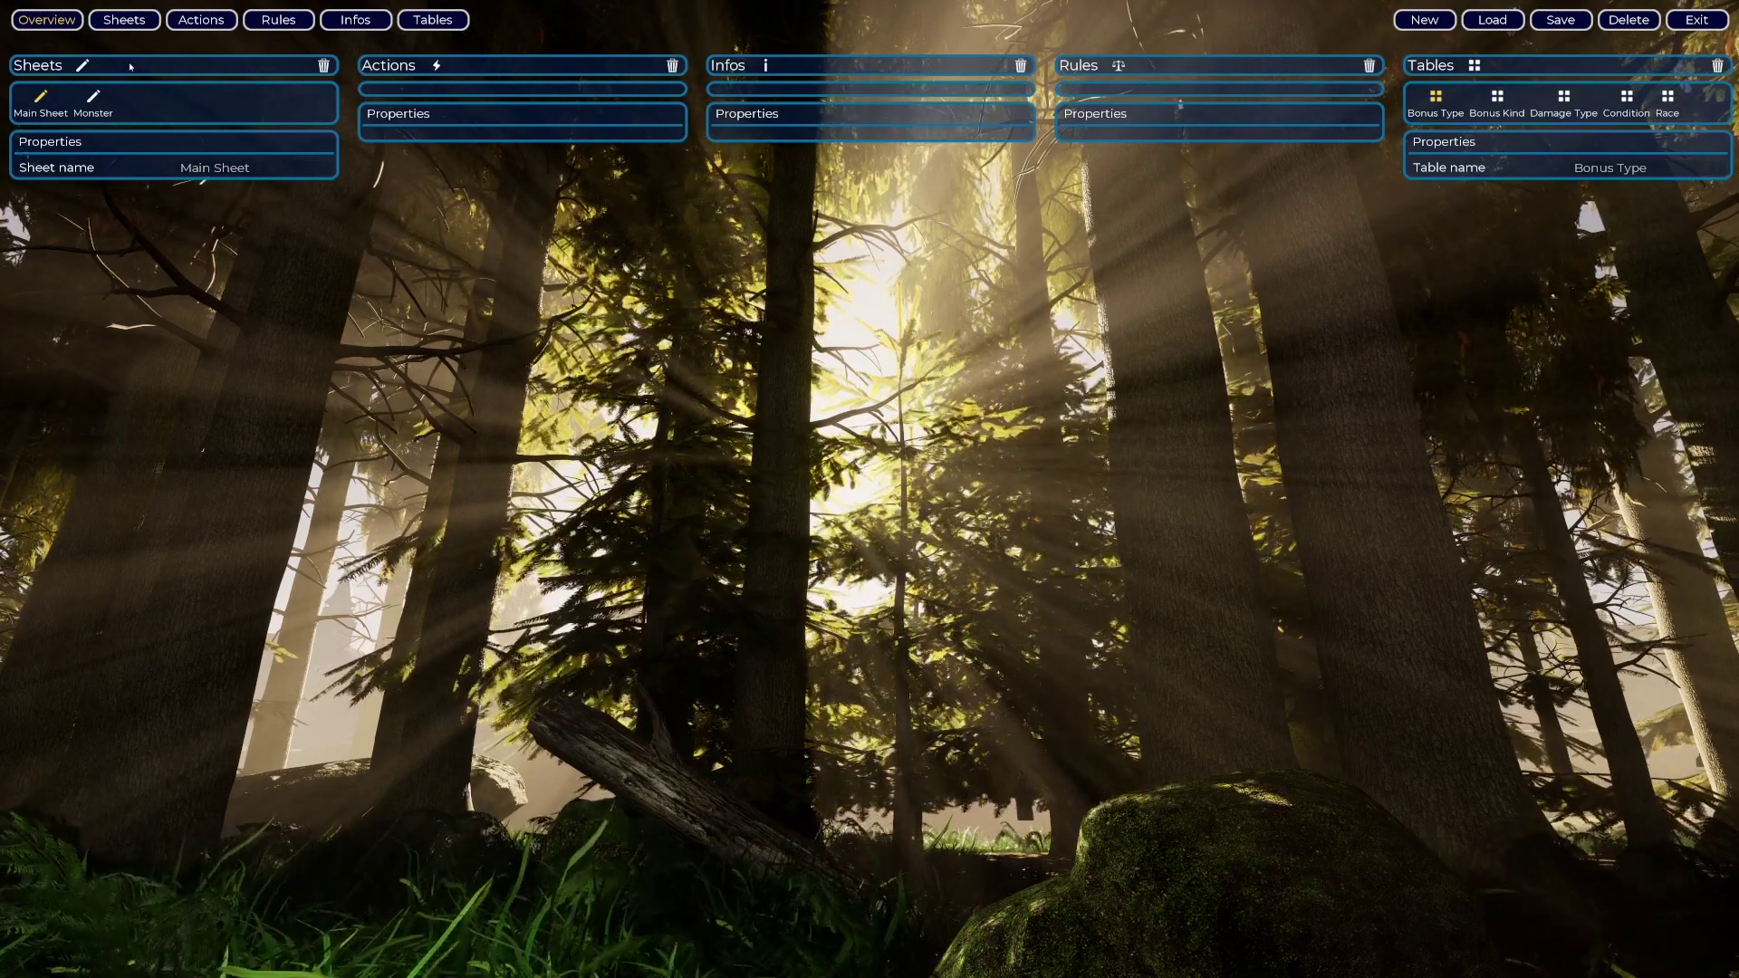
click(124, 19)
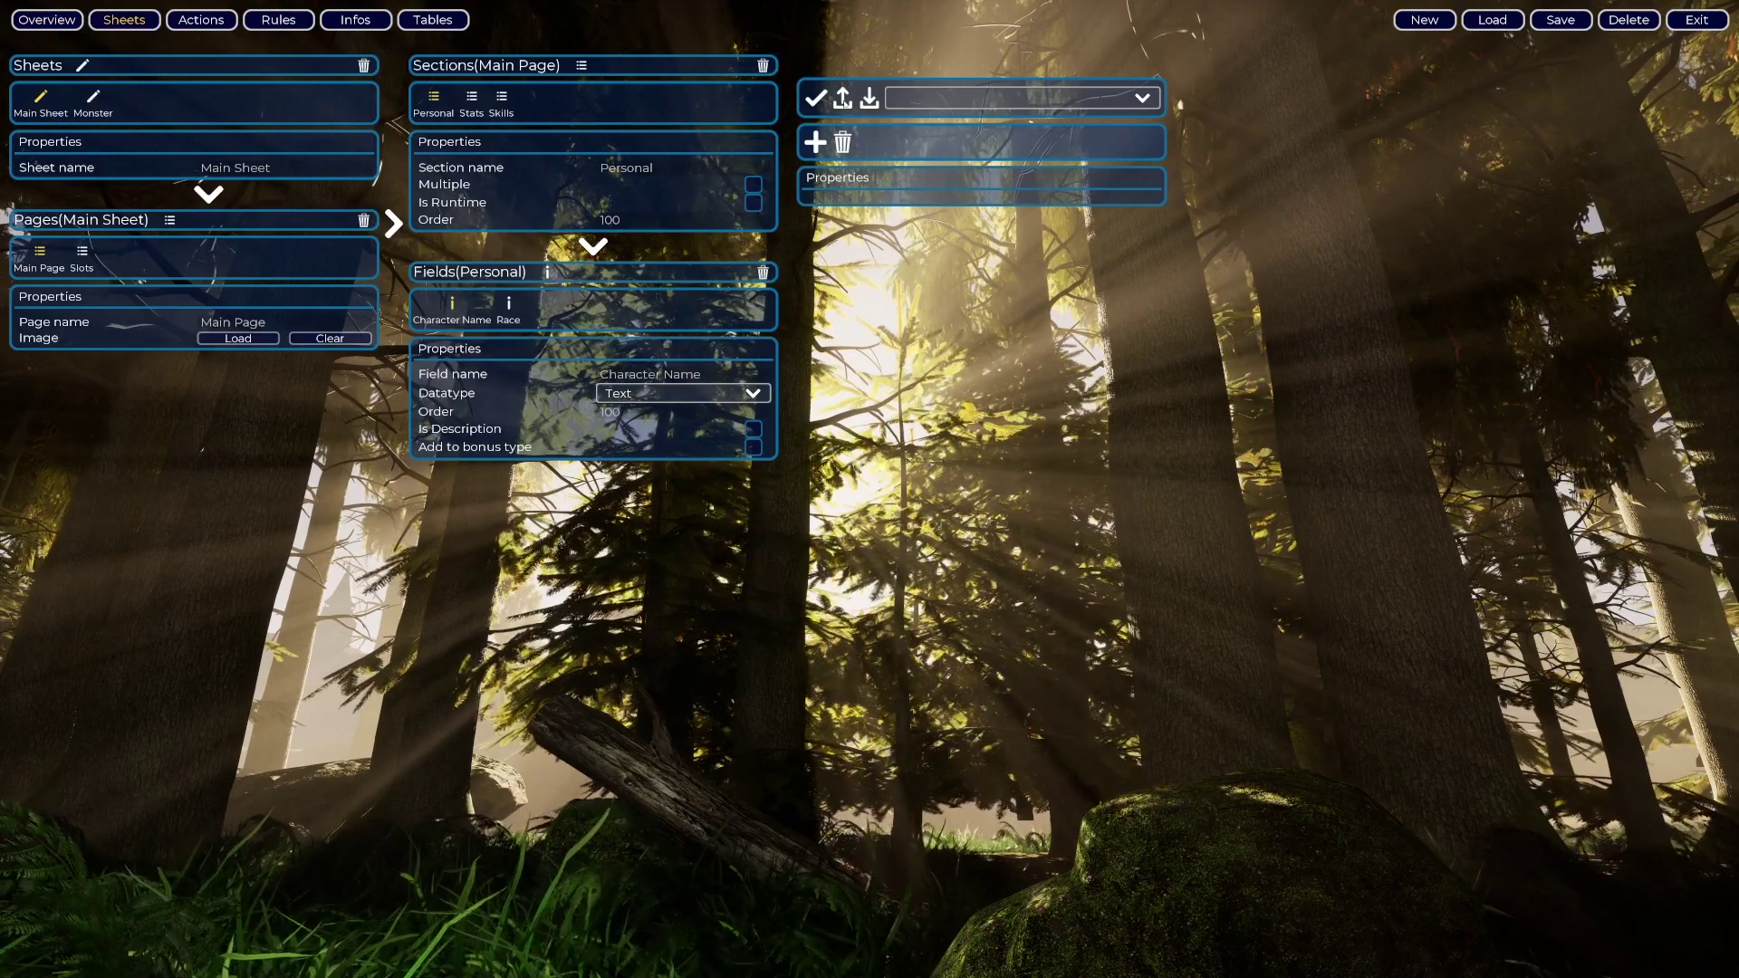
click(869, 98)
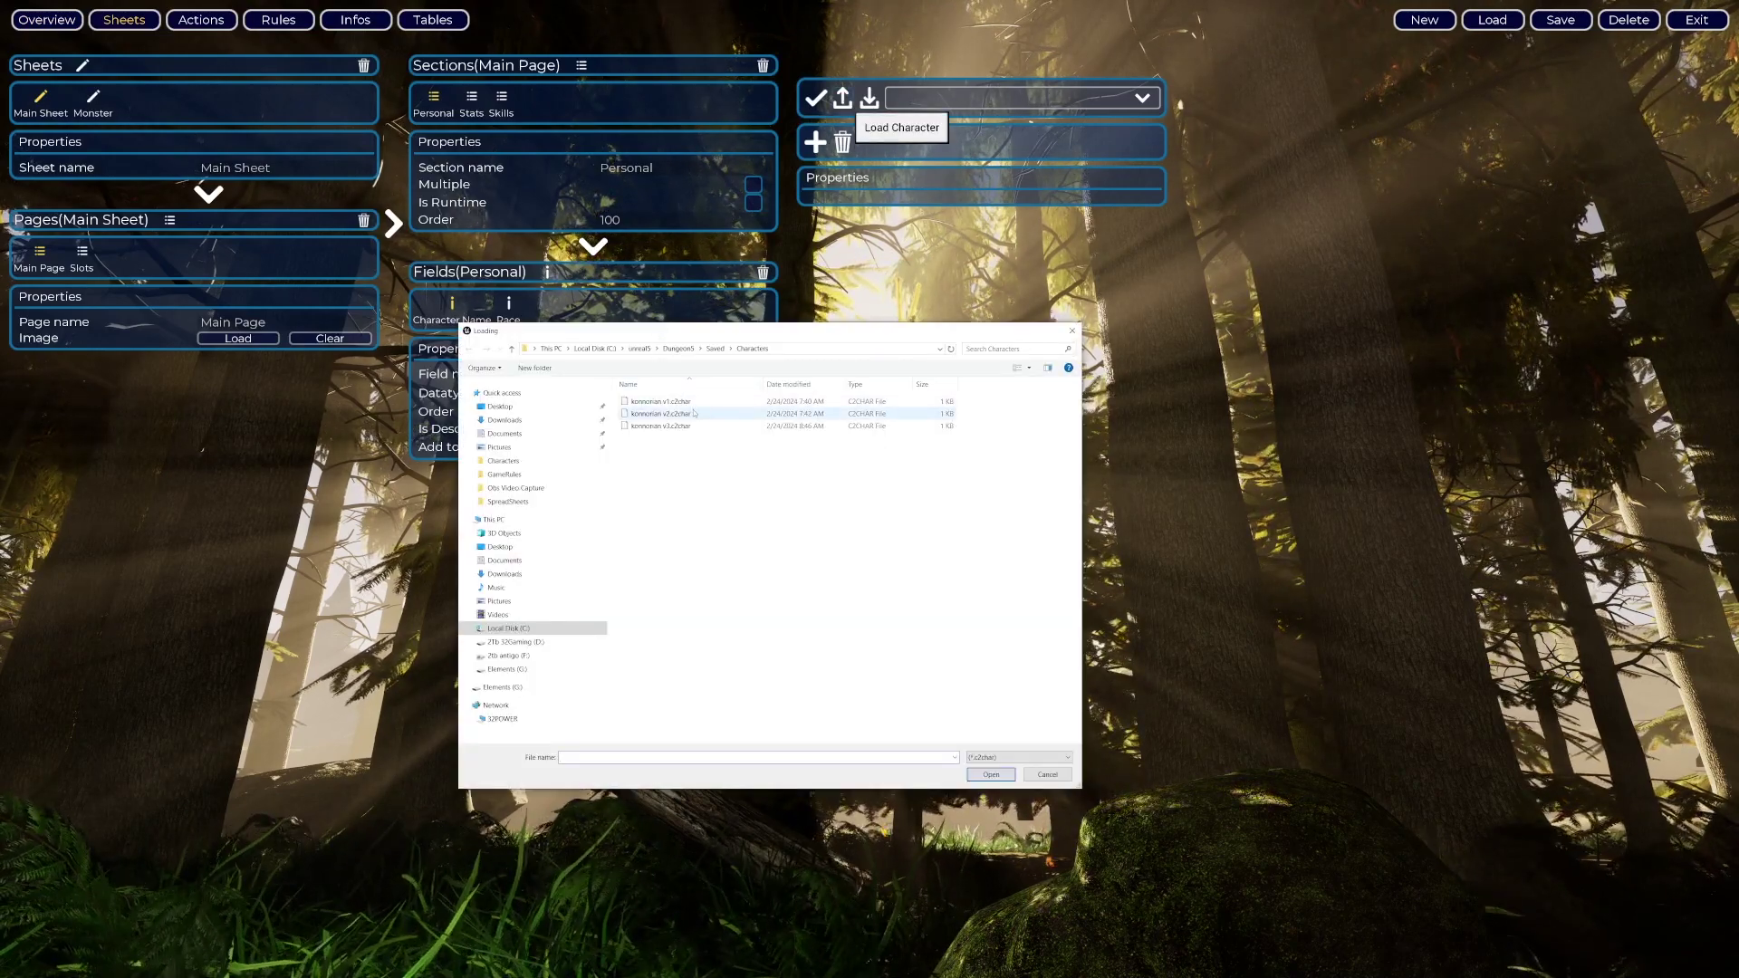
double_click(685, 427)
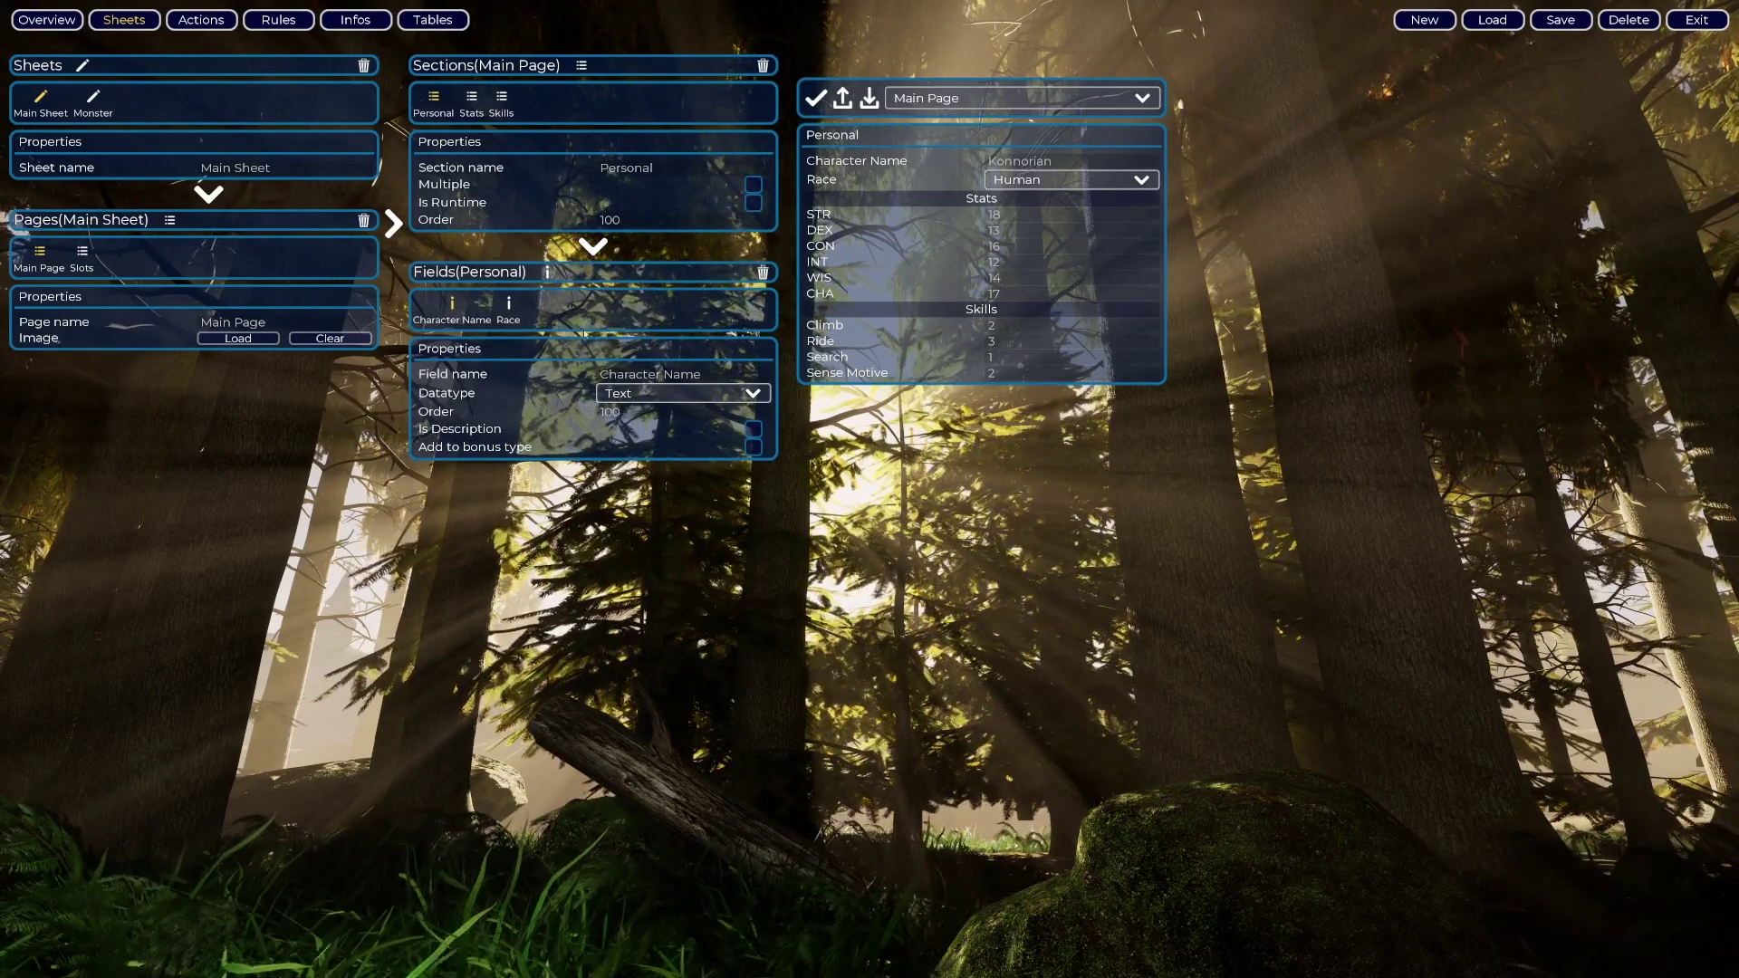
click(509, 306)
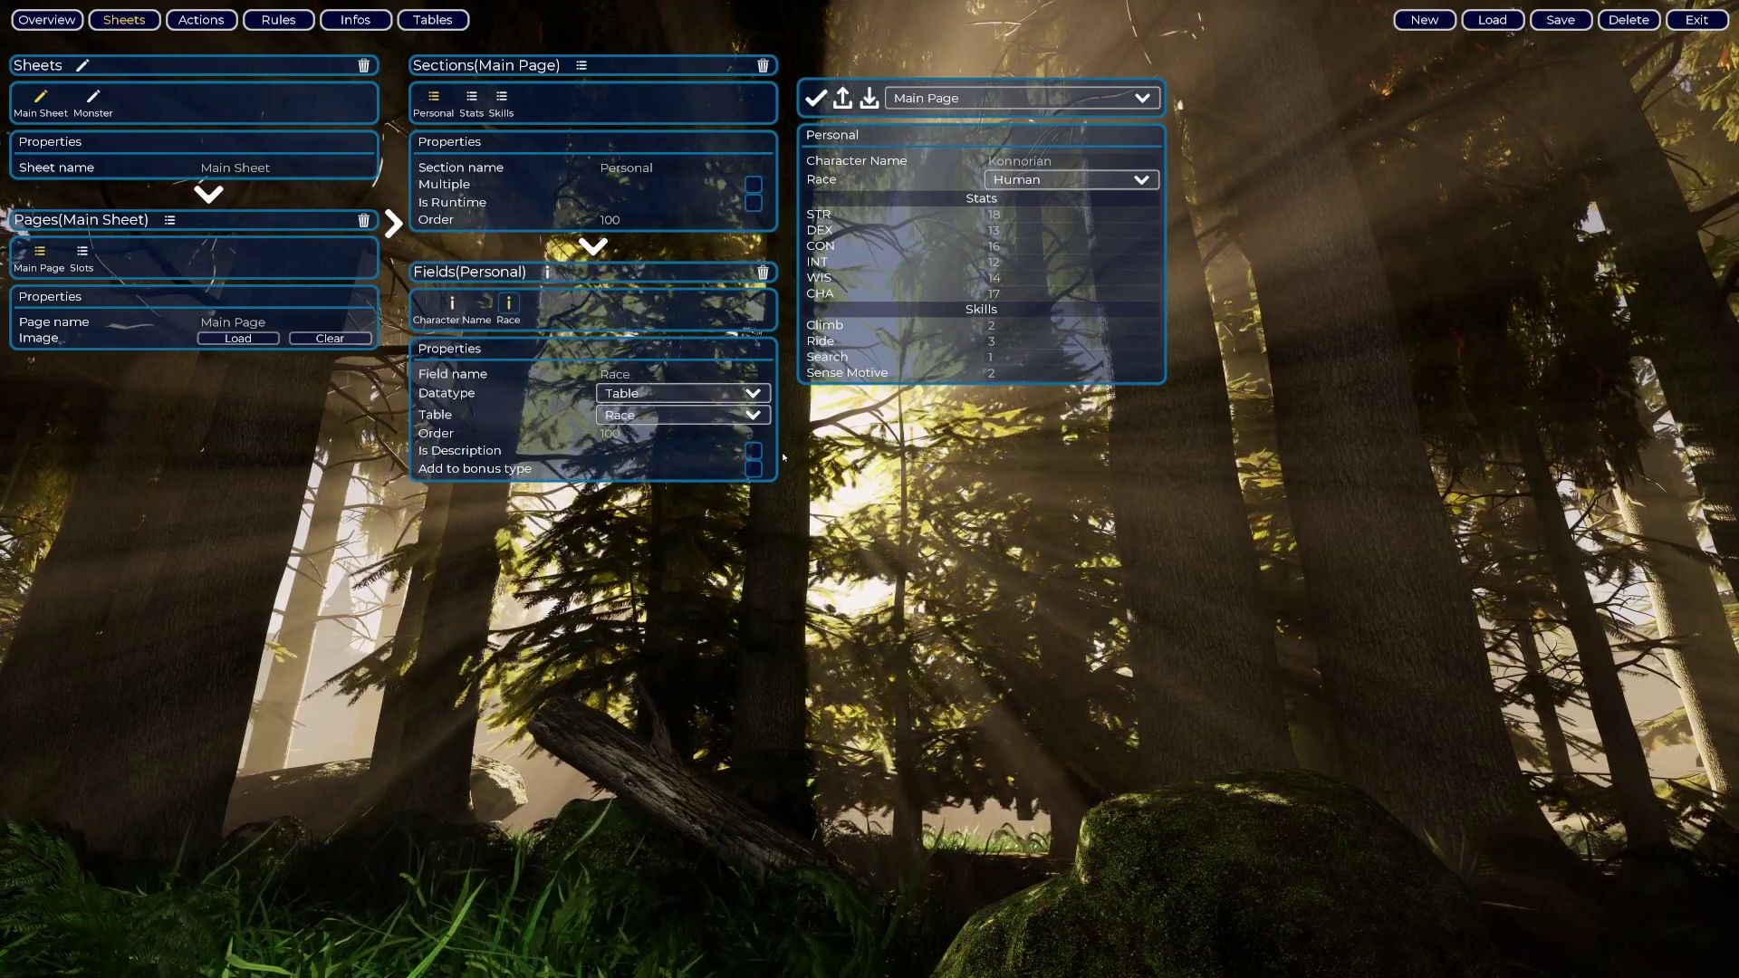